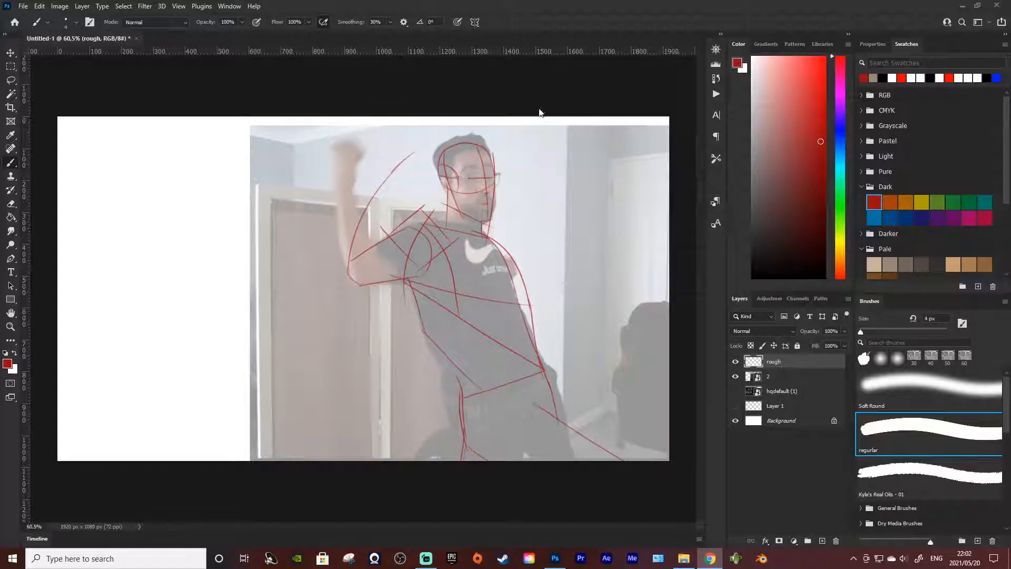
{"action": "left_click", "coordinate": [555, 114]}
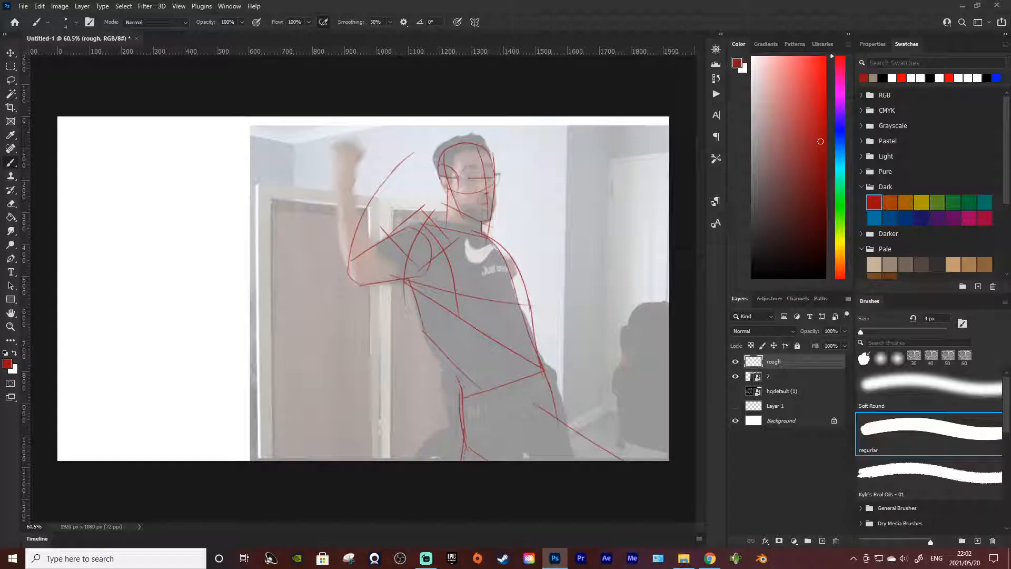
{"action": "key", "text": "alt+Tab"}
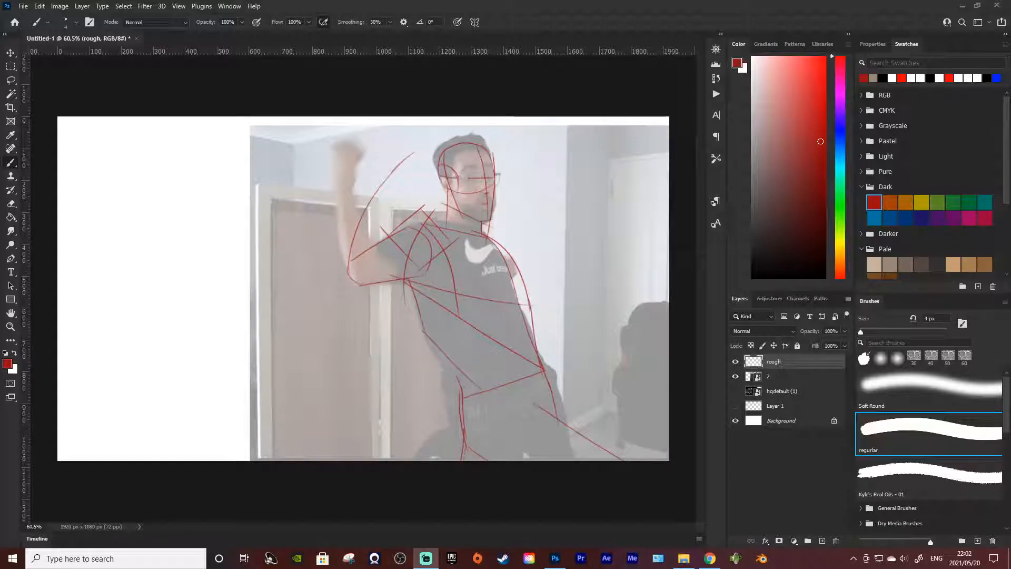
{"action": "key", "text": "alt+Tab"}
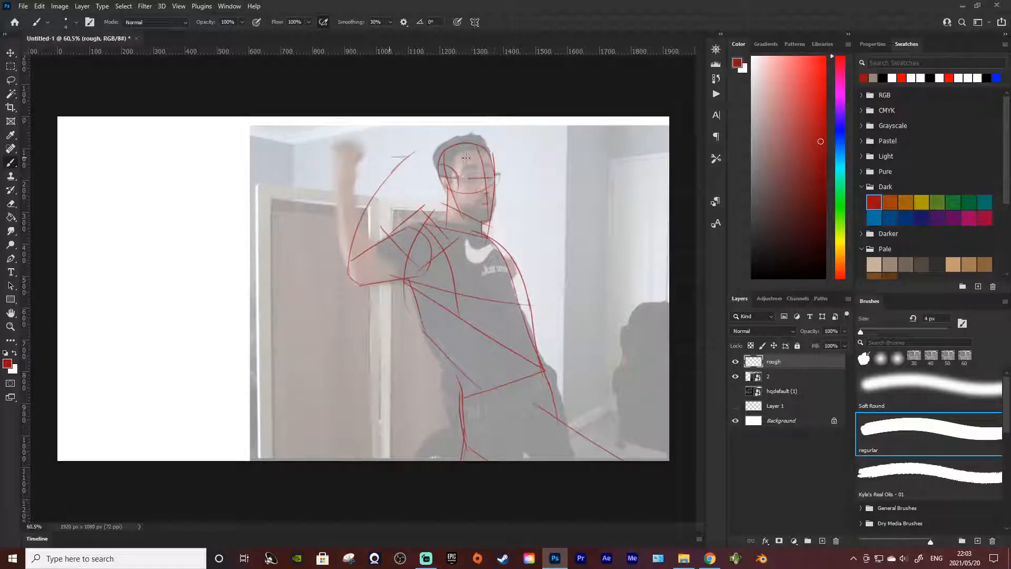
Step: Try sketching a short connecting stroke from the end of the raised forearm line to the head
{"action": "mouse_move", "coordinate": [424, 152]}
{"action": "left_mouse_down"}
{"action": "mouse_move", "coordinate": [381, 168]}
{"action": "mouse_move", "coordinate": [441, 149]}
{"action": "left_mouse_up"}
{"action": "key", "text": "ctrl+z"}
{"action": "key", "text": "ctrl+z"}
{"action": "mouse_move", "coordinate": [379, 165]}
{"action": "left_mouse_down"}
{"action": "mouse_move", "coordinate": [492, 130]}
{"action": "mouse_move", "coordinate": [437, 150]}
{"action": "left_mouse_up"}
{"action": "key", "text": "ctrl+z"}
Step: Try sketching a pelvis band just below the figure's waistline
{"action": "key", "text": "ctrl+z"}
{"action": "mouse_move", "coordinate": [421, 151]}
{"action": "left_mouse_down"}
{"action": "mouse_move", "coordinate": [439, 163]}
{"action": "mouse_move", "coordinate": [440, 153]}
{"action": "mouse_move", "coordinate": [410, 172]}
{"action": "left_mouse_up"}
{"action": "key", "text": "ctrl+z"}
{"action": "key", "text": "ctrl+z"}
{"action": "key", "text": "ctrl+z"}
{"action": "mouse_move", "coordinate": [474, 410]}
{"action": "left_mouse_down"}
{"action": "mouse_move", "coordinate": [550, 388]}
{"action": "mouse_move", "coordinate": [545, 375]}
{"action": "left_mouse_up"}
{"action": "mouse_move", "coordinate": [485, 413]}
{"action": "left_mouse_down"}
{"action": "mouse_move", "coordinate": [492, 425]}
{"action": "mouse_move", "coordinate": [468, 447]}
{"action": "mouse_move", "coordinate": [536, 421]}
{"action": "left_mouse_up"}
{"action": "key", "text": "ctrl+z"}
{"action": "key", "text": "ctrl+z"}
{"action": "key", "text": "ctrl+z"}
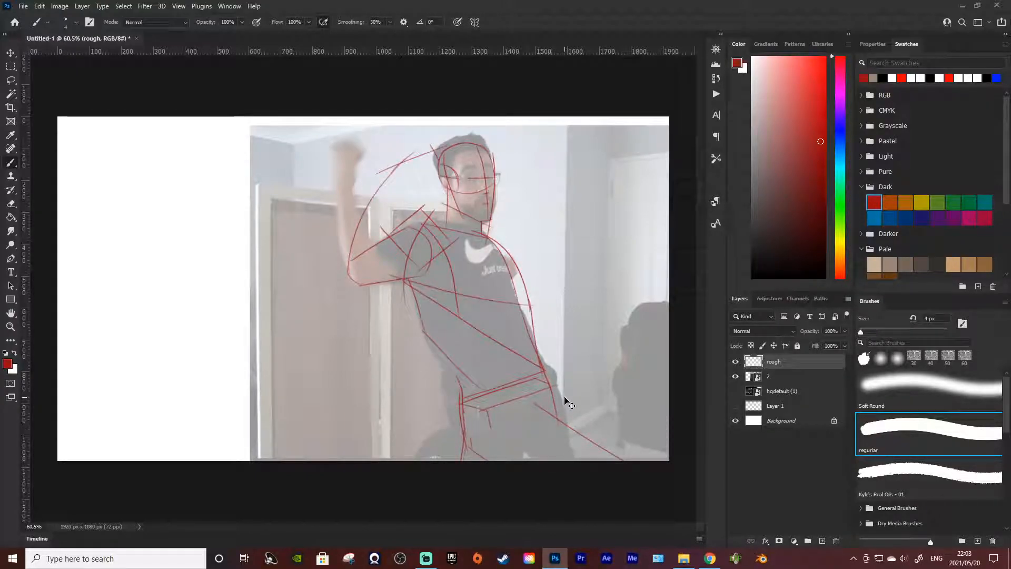
{"action": "key", "text": "ctrl+z"}
{"action": "key", "text": "ctrl+z"}
{"action": "key", "text": "ctrl+z"}
{"action": "key", "text": "ctrl+z"}
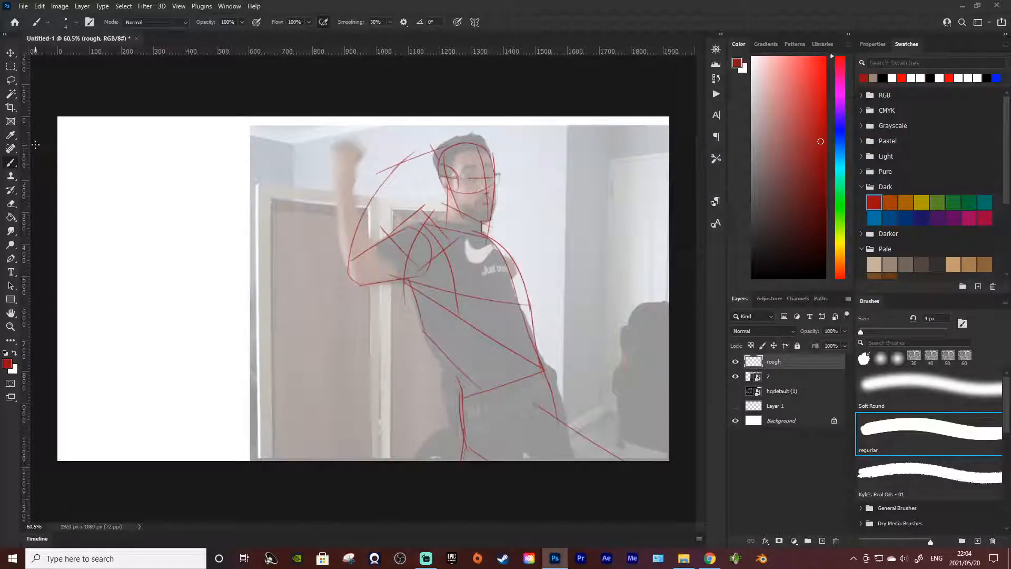
Step: Undo the remaining stroke beside the head and try a new arc from the raised forearm towards it
{"action": "key", "text": "ctrl+z"}
{"action": "left_click_drag", "start_coordinate": [379, 170], "coordinate": [457, 142]}
{"action": "key", "text": "ctrl+z"}
{"action": "left_click_drag", "start_coordinate": [389, 167], "coordinate": [447, 149]}
{"action": "key", "text": "ctrl+z"}
{"action": "left_click_drag", "start_coordinate": [383, 167], "coordinate": [450, 152]}
{"action": "key", "text": "ctrl+z"}
{"action": "left_click_drag", "start_coordinate": [399, 159], "coordinate": [471, 141]}
{"action": "key", "text": "ctrl+z"}
Step: Try sketching the second arm as curved strokes bending down and outward from below the armpit
{"action": "left_click_drag", "start_coordinate": [416, 304], "coordinate": [372, 388]}
{"action": "key", "text": "ctrl+z"}
{"action": "left_click_drag", "start_coordinate": [417, 305], "coordinate": [381, 361]}
{"action": "left_click_drag", "start_coordinate": [397, 322], "coordinate": [380, 384]}
{"action": "mouse_move", "coordinate": [445, 321]}
{"action": "left_mouse_down"}
{"action": "mouse_move", "coordinate": [398, 337]}
{"action": "mouse_move", "coordinate": [424, 329]}
{"action": "mouse_move", "coordinate": [396, 355]}
{"action": "left_mouse_up"}
{"action": "key", "text": "ctrl+z"}
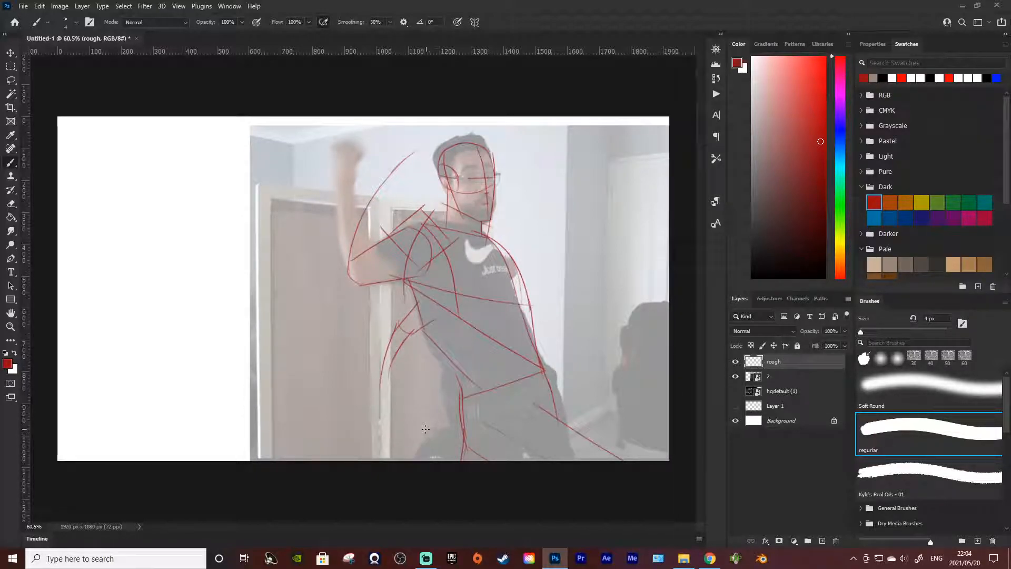
{"action": "key", "text": "ctrl+z"}
{"action": "key", "text": "ctrl+z"}
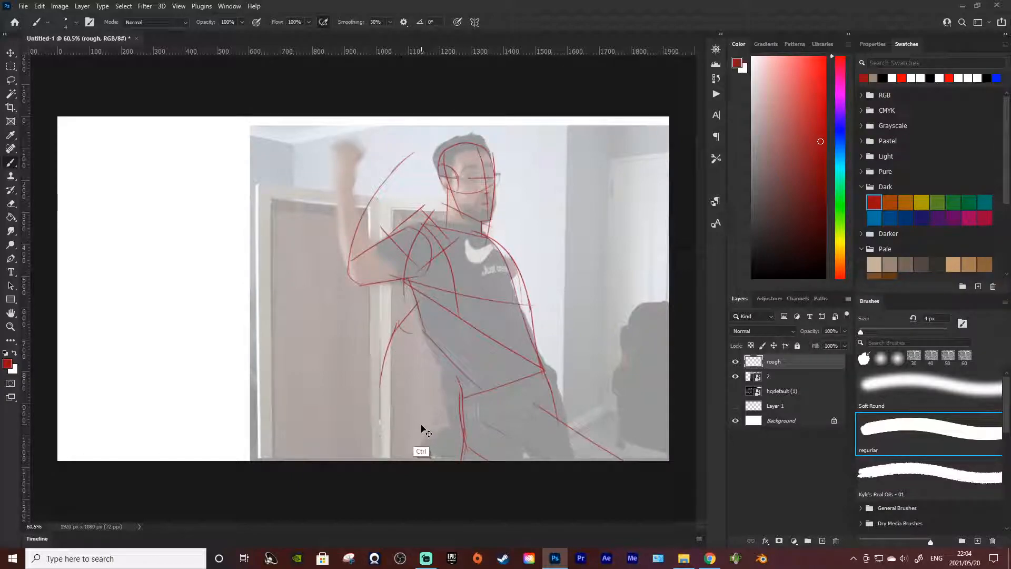
{"action": "key", "text": "ctrl+z"}
{"action": "key", "text": "ctrl+z"}
{"action": "key", "text": "ctrl+z"}
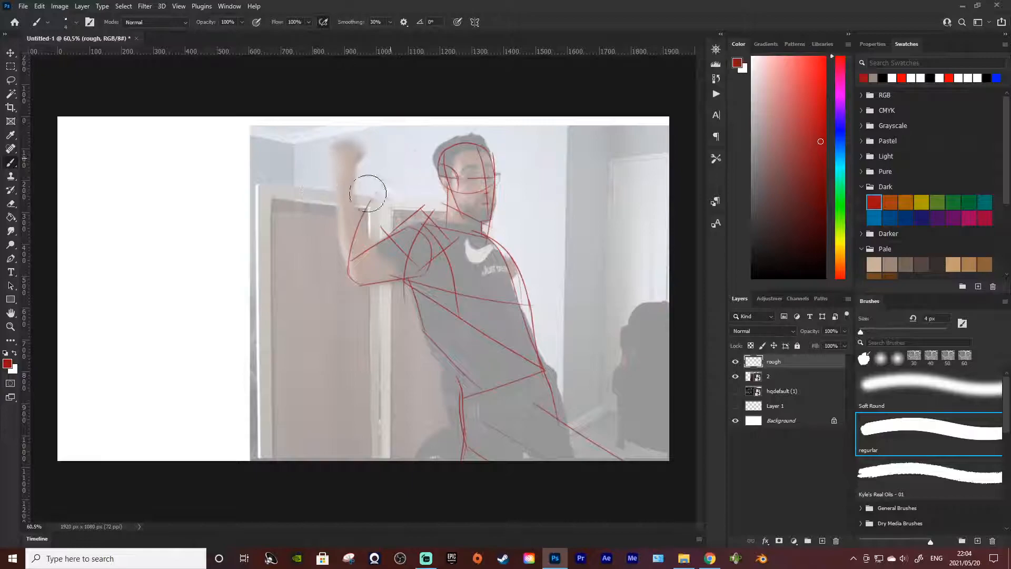
Step: Erase the long curved forearm stroke of the raised arm
{"action": "key", "text": "comma"}
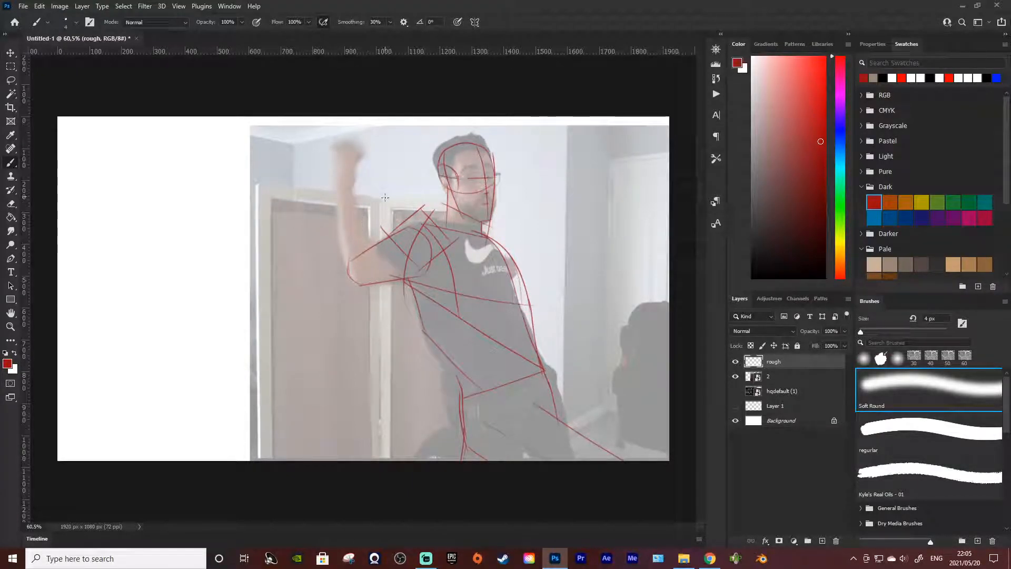
Step: Try roughing in a large foreshortened form stretching from the elbow into the blank area beside the photo
{"action": "mouse_move", "coordinate": [227, 311]}
{"action": "left_mouse_down"}
{"action": "mouse_move", "coordinate": [313, 298]}
{"action": "mouse_move", "coordinate": [389, 303]}
{"action": "left_mouse_up"}
{"action": "key", "text": "period"}
{"action": "left_click_drag", "start_coordinate": [262, 298], "coordinate": [250, 363]}
{"action": "key", "text": "ctrl+z"}
{"action": "key", "text": "ctrl+z"}
{"action": "mouse_move", "coordinate": [175, 168]}
{"action": "left_mouse_down"}
{"action": "mouse_move", "coordinate": [206, 216]}
{"action": "mouse_move", "coordinate": [297, 136]}
{"action": "mouse_move", "coordinate": [352, 181]}
{"action": "mouse_move", "coordinate": [242, 224]}
{"action": "mouse_move", "coordinate": [343, 289]}
{"action": "left_mouse_up"}
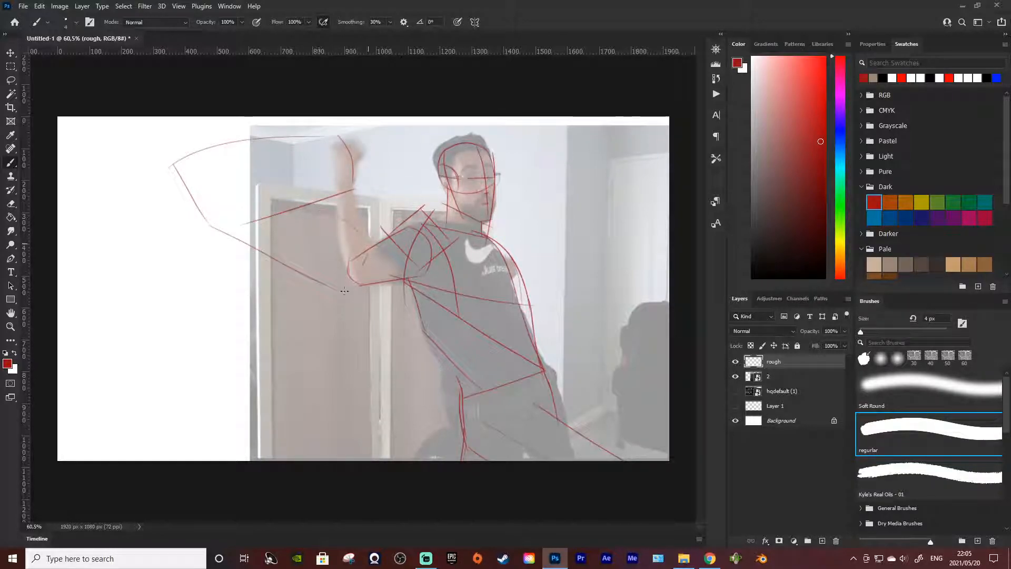
{"action": "key", "text": "ctrl+z"}
{"action": "key", "text": "ctrl+z"}
{"action": "key", "text": "ctrl+z"}
{"action": "key", "text": "ctrl+z"}
Step: Sketch the curved outer edge of a large boxy form around the raised forearm
{"action": "key", "text": "ctrl+z"}
{"action": "mouse_move", "coordinate": [383, 130]}
{"action": "left_mouse_down"}
{"action": "mouse_move", "coordinate": [326, 171]}
{"action": "mouse_move", "coordinate": [309, 229]}
{"action": "left_mouse_up"}
{"action": "key", "text": "ctrl+z"}
{"action": "left_click_drag", "start_coordinate": [345, 141], "coordinate": [305, 209]}
{"action": "key", "text": "ctrl+z"}
{"action": "mouse_move", "coordinate": [356, 133]}
{"action": "left_mouse_down"}
{"action": "mouse_move", "coordinate": [289, 202]}
{"action": "mouse_move", "coordinate": [397, 183]}
{"action": "mouse_move", "coordinate": [392, 197]}
{"action": "mouse_move", "coordinate": [393, 183]}
{"action": "left_mouse_up"}
{"action": "key", "text": "ctrl+z"}
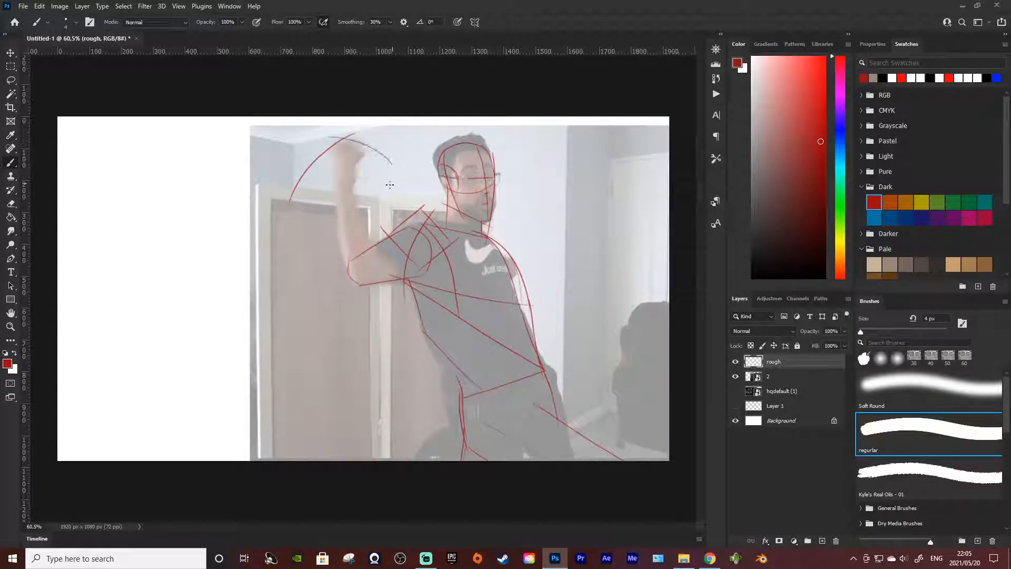
{"action": "left_click_drag", "start_coordinate": [279, 205], "coordinate": [345, 219]}
{"action": "left_click_drag", "start_coordinate": [398, 167], "coordinate": [320, 239]}
Step: Complete the boxy form over the raised forearm with its top edge, inner side and base strokes meeting at the elbow
{"action": "key", "text": "ctrl+z"}
{"action": "key", "text": "ctrl+z"}
{"action": "key", "text": "ctrl+z"}
{"action": "mouse_move", "coordinate": [324, 134]}
{"action": "left_mouse_down"}
{"action": "mouse_move", "coordinate": [372, 141]}
{"action": "mouse_move", "coordinate": [413, 170]}
{"action": "left_mouse_up"}
{"action": "key", "text": "ctrl+z"}
{"action": "mouse_move", "coordinate": [329, 134]}
{"action": "left_mouse_down"}
{"action": "mouse_move", "coordinate": [424, 187]}
{"action": "mouse_move", "coordinate": [341, 234]}
{"action": "left_mouse_up"}
{"action": "left_click_drag", "start_coordinate": [270, 212], "coordinate": [328, 232]}
{"action": "key", "text": "ctrl+z"}
{"action": "mouse_move", "coordinate": [283, 205]}
{"action": "left_mouse_down"}
{"action": "mouse_move", "coordinate": [333, 234]}
{"action": "mouse_move", "coordinate": [303, 240]}
{"action": "left_mouse_up"}
{"action": "key", "text": "ctrl+z"}
{"action": "mouse_move", "coordinate": [405, 163]}
{"action": "left_mouse_down"}
{"action": "mouse_move", "coordinate": [392, 224]}
{"action": "mouse_move", "coordinate": [341, 256]}
{"action": "left_mouse_up"}
{"action": "key", "text": "ctrl+z"}
{"action": "key", "text": "ctrl+z"}
{"action": "left_click_drag", "start_coordinate": [398, 195], "coordinate": [340, 267]}
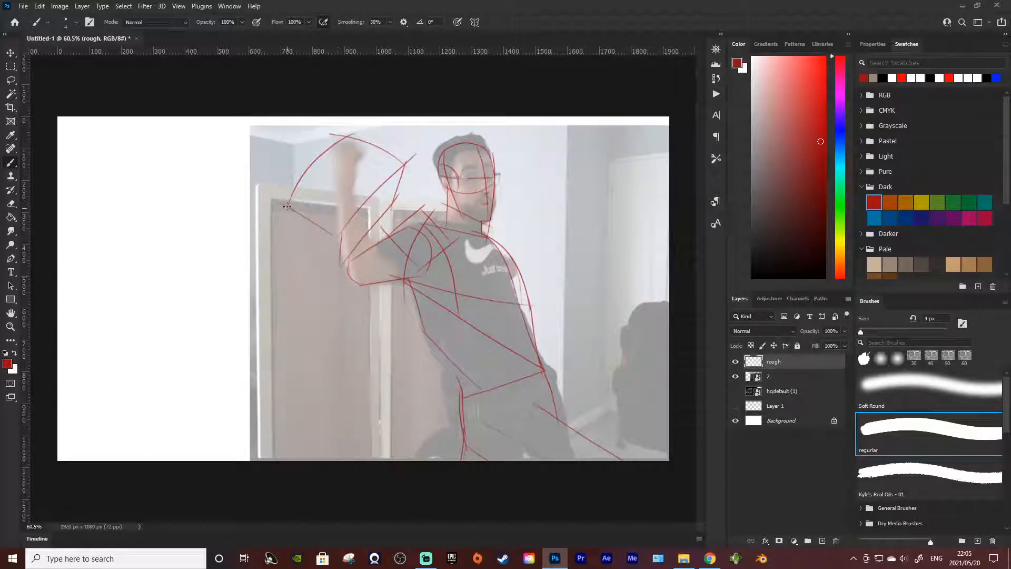
Step: Add a parallel stroke below the base of the forearm form and rough in a rounded curve beneath it
{"action": "left_click_drag", "start_coordinate": [288, 232], "coordinate": [327, 266]}
{"action": "key", "text": "ctrl+z"}
{"action": "left_click_drag", "start_coordinate": [290, 231], "coordinate": [331, 263]}
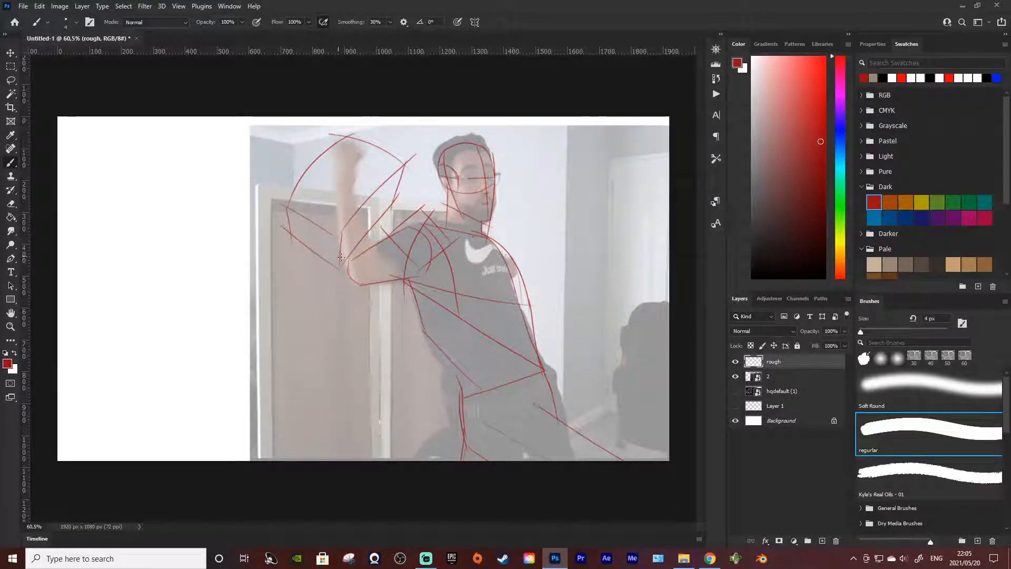
{"action": "left_click_drag", "start_coordinate": [314, 230], "coordinate": [349, 307]}
{"action": "key", "text": "ctrl+z"}
{"action": "mouse_move", "coordinate": [290, 244]}
{"action": "left_mouse_down"}
{"action": "mouse_move", "coordinate": [368, 301]}
{"action": "mouse_move", "coordinate": [389, 226]}
{"action": "mouse_move", "coordinate": [371, 242]}
{"action": "left_mouse_up"}
{"action": "key", "text": "ctrl+z"}
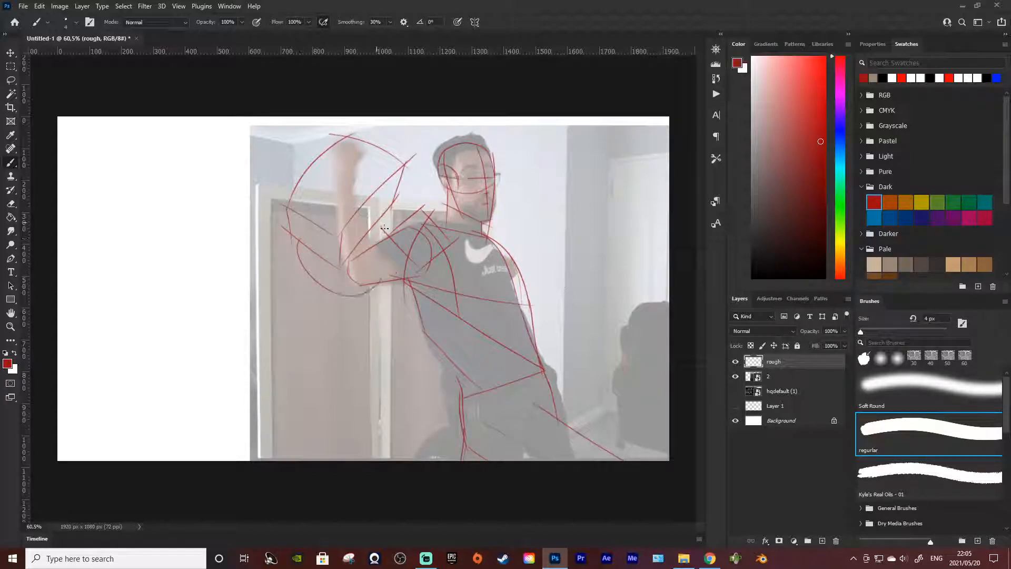
Step: Reinforce the rounded curve around the elbow and add short dividing strokes inside the boxy form
{"action": "mouse_move", "coordinate": [301, 244]}
{"action": "left_mouse_down"}
{"action": "mouse_move", "coordinate": [361, 296]}
{"action": "mouse_move", "coordinate": [372, 289]}
{"action": "left_mouse_up"}
{"action": "left_click_drag", "start_coordinate": [383, 221], "coordinate": [374, 295]}
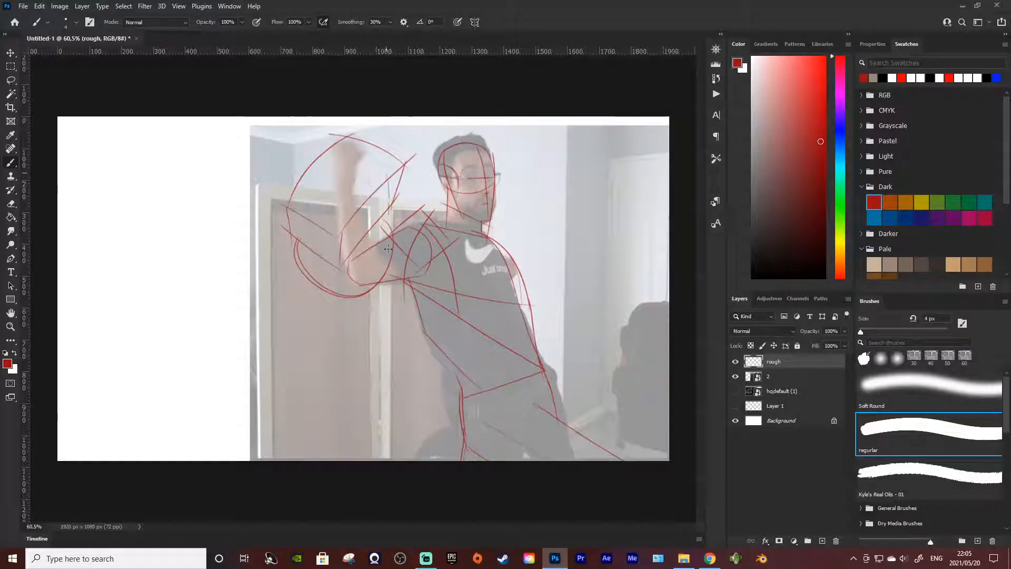
{"action": "mouse_move", "coordinate": [388, 180]}
{"action": "left_mouse_down"}
{"action": "mouse_move", "coordinate": [386, 234]}
{"action": "mouse_move", "coordinate": [362, 213]}
{"action": "mouse_move", "coordinate": [356, 244]}
{"action": "left_mouse_up"}
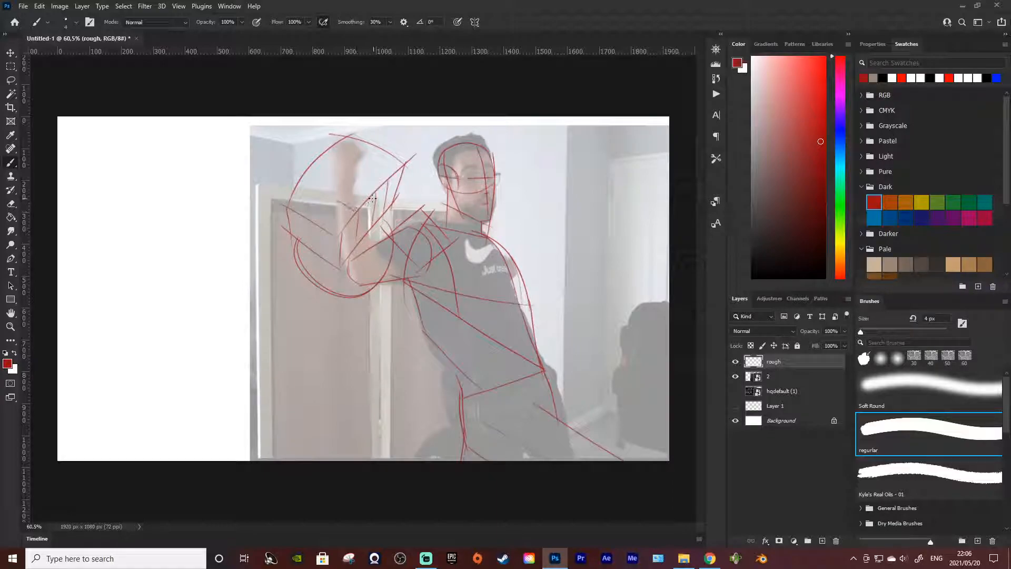
{"action": "mouse_move", "coordinate": [338, 172]}
{"action": "left_mouse_down"}
{"action": "mouse_move", "coordinate": [371, 187]}
{"action": "mouse_move", "coordinate": [386, 177]}
{"action": "left_mouse_up"}
Step: Compare the rough sketch with the perspective guide lines by toggling the visibility of Layer 1
{"action": "left_click", "coordinate": [734, 406]}
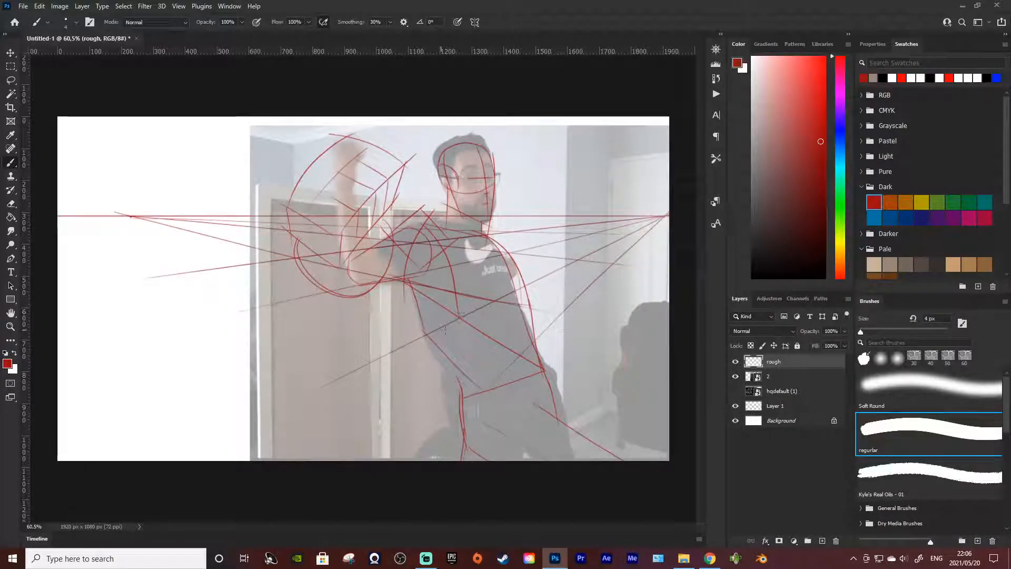
{"action": "left_click", "coordinate": [736, 407]}
{"action": "left_click", "coordinate": [736, 407]}
{"action": "left_click", "coordinate": [736, 407]}
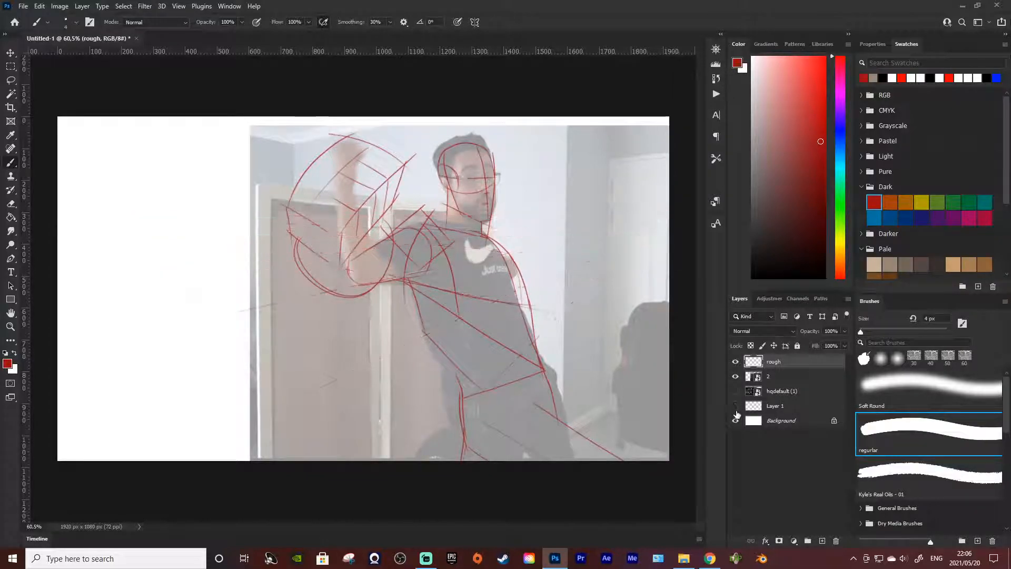
{"action": "left_click", "coordinate": [736, 406]}
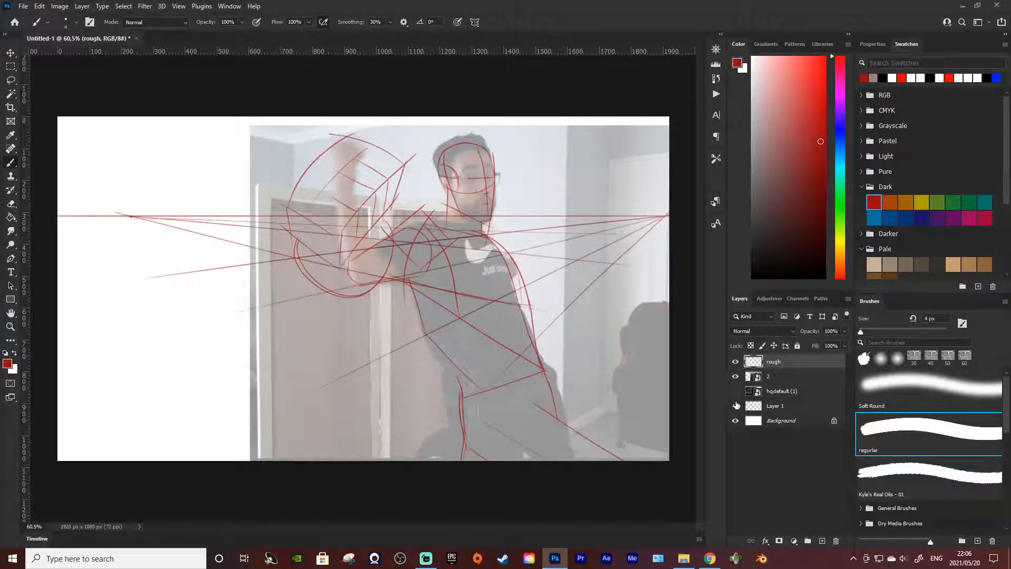
{"action": "left_click", "coordinate": [736, 406]}
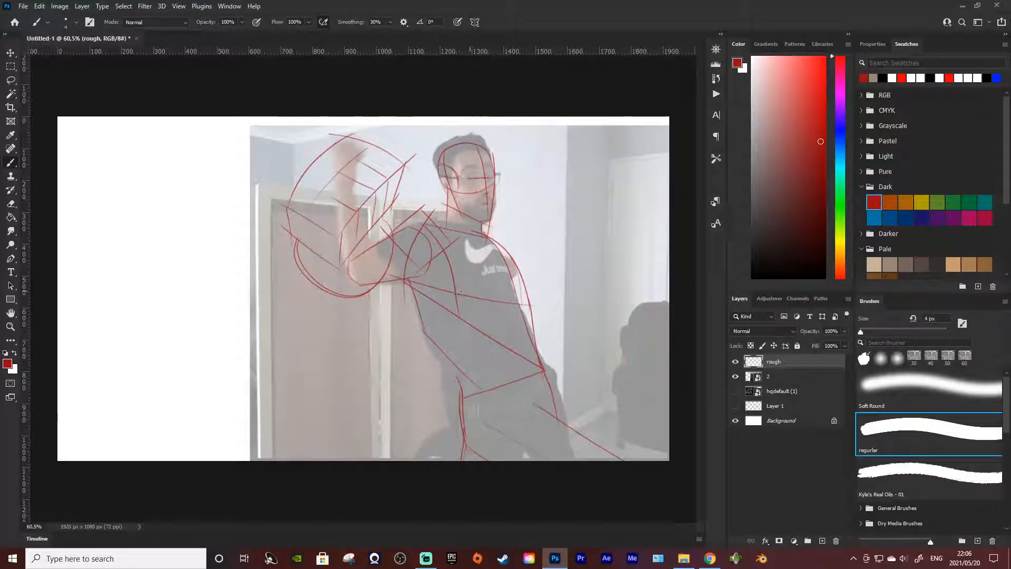
Step: Try sketching the second arm curving down from the armpit, checking it against the Layer 1 perspective lines
{"action": "left_click_drag", "start_coordinate": [421, 292], "coordinate": [390, 326]}
{"action": "key", "text": "ctrl+z"}
{"action": "key", "text": "ctrl+z"}
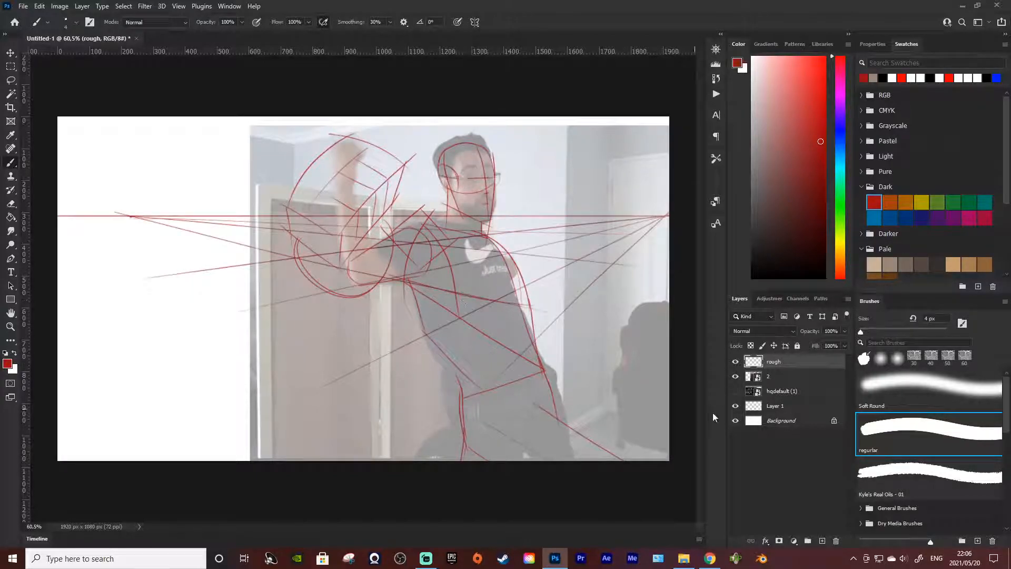
{"action": "left_click", "coordinate": [735, 406]}
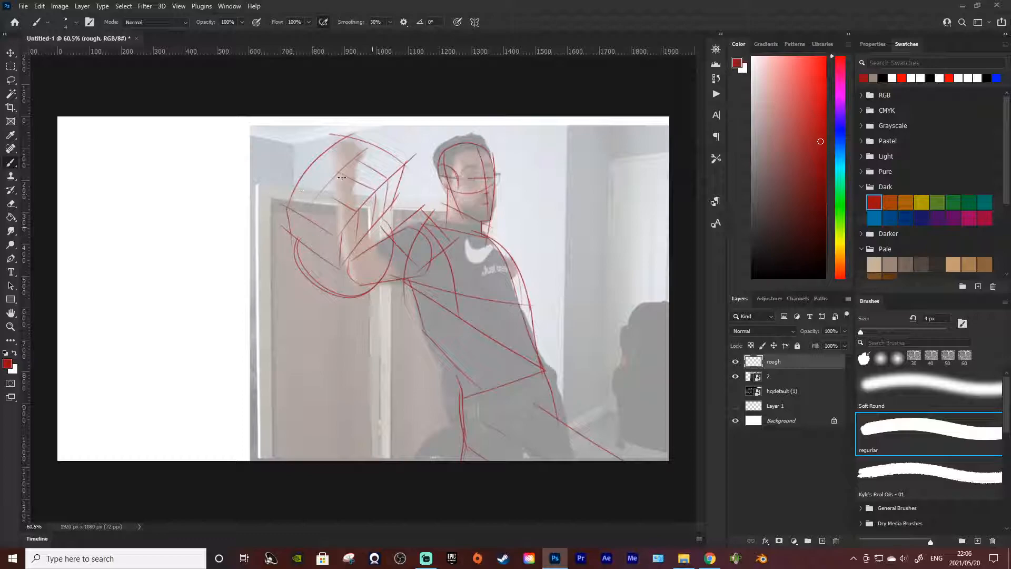
{"action": "left_click_drag", "start_coordinate": [417, 303], "coordinate": [396, 324]}
{"action": "key", "text": "ctrl+z"}
{"action": "left_click_drag", "start_coordinate": [439, 299], "coordinate": [397, 331]}
{"action": "left_click_drag", "start_coordinate": [404, 282], "coordinate": [404, 333]}
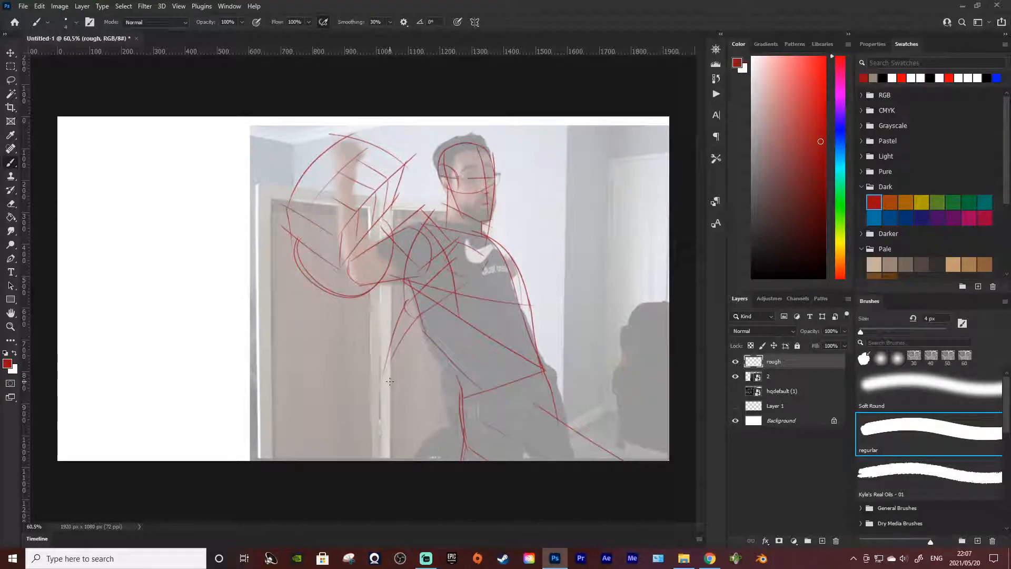
{"action": "key", "text": "ctrl+z"}
Step: Try straighter strokes for the second arm hanging down beside the torso
{"action": "key", "text": "ctrl+z"}
{"action": "mouse_move", "coordinate": [407, 304]}
{"action": "left_mouse_down"}
{"action": "mouse_move", "coordinate": [368, 396]}
{"action": "mouse_move", "coordinate": [388, 372]}
{"action": "left_mouse_up"}
{"action": "key", "text": "ctrl+z"}
{"action": "left_click_drag", "start_coordinate": [406, 305], "coordinate": [392, 400]}
{"action": "key", "text": "ctrl+z"}
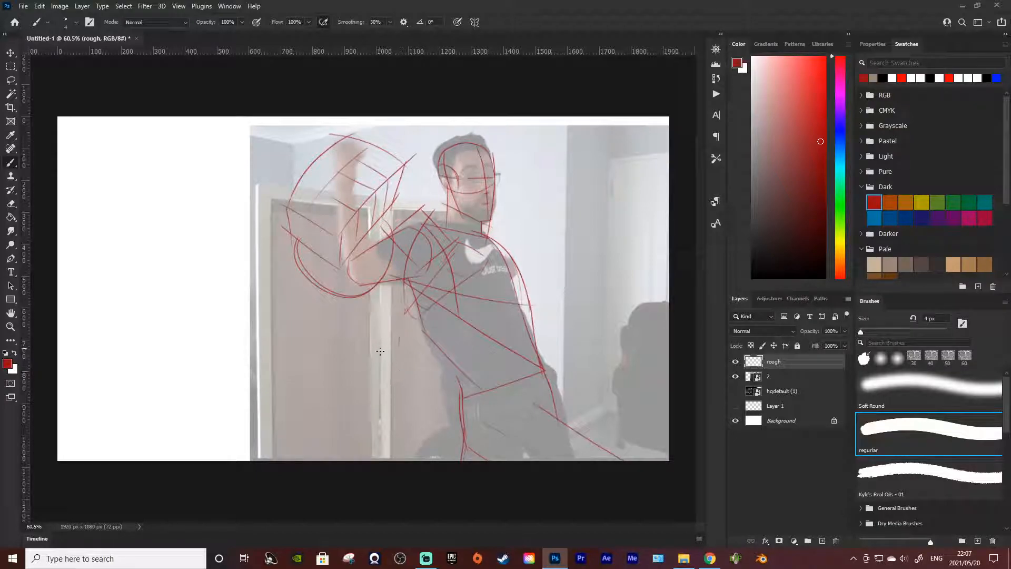
{"action": "left_click_drag", "start_coordinate": [408, 311], "coordinate": [407, 357]}
{"action": "key", "text": "ctrl+z"}
{"action": "left_click_drag", "start_coordinate": [409, 310], "coordinate": [413, 362]}
{"action": "key", "text": "ctrl+z"}
Step: Sketch the second arm as a narrow form hanging beside the waist and erase the overlapping construction lines on the chest
{"action": "key", "text": "ctrl+z"}
{"action": "key", "text": "ctrl+z"}
{"action": "mouse_move", "coordinate": [424, 314]}
{"action": "left_mouse_down"}
{"action": "mouse_move", "coordinate": [428, 406]}
{"action": "mouse_move", "coordinate": [416, 410]}
{"action": "left_mouse_up"}
{"action": "key", "text": "ctrl+z"}
{"action": "left_click_drag", "start_coordinate": [427, 308], "coordinate": [418, 383]}
{"action": "left_click_drag", "start_coordinate": [429, 373], "coordinate": [417, 387]}
{"action": "key", "text": "comma"}
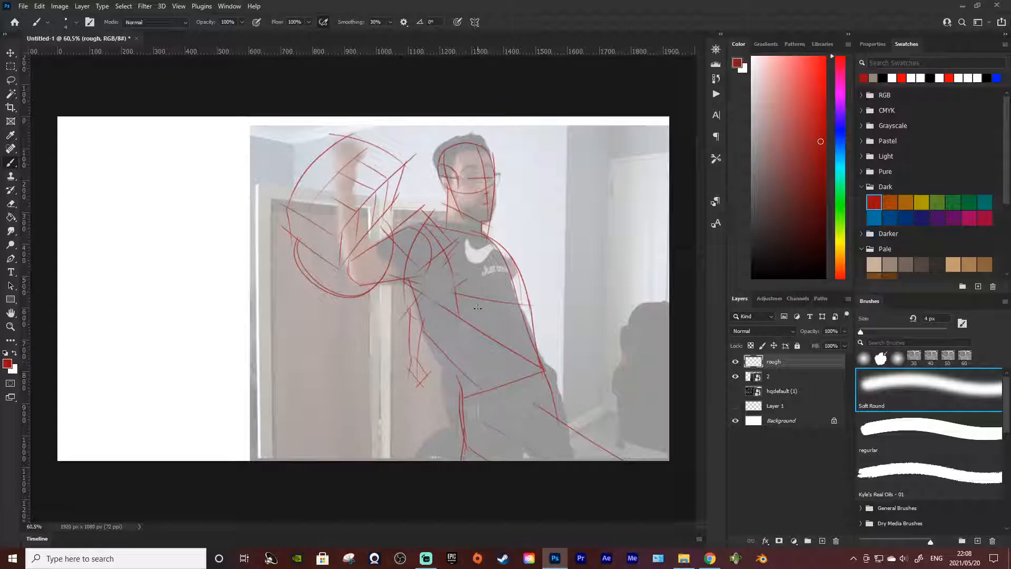
{"action": "key", "text": "period"}
Step: Review the rough sketch with and without the photo by toggling the visibility of layer 2
{"action": "left_click", "coordinate": [736, 376]}
{"action": "left_click", "coordinate": [736, 376]}
{"action": "left_click", "coordinate": [736, 377]}
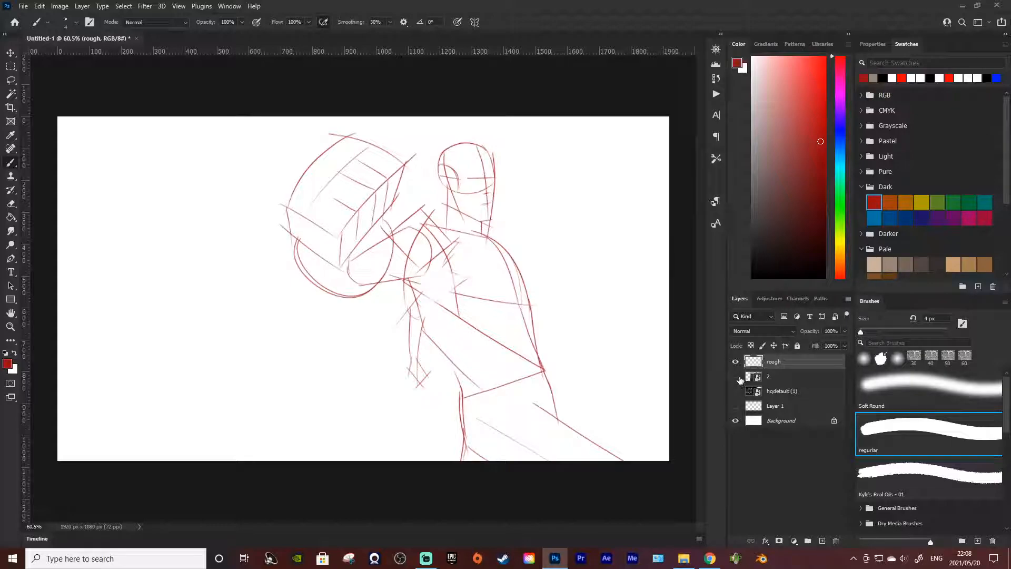
{"action": "left_click", "coordinate": [738, 379]}
{"action": "left_click", "coordinate": [738, 380]}
{"action": "left_click", "coordinate": [736, 376]}
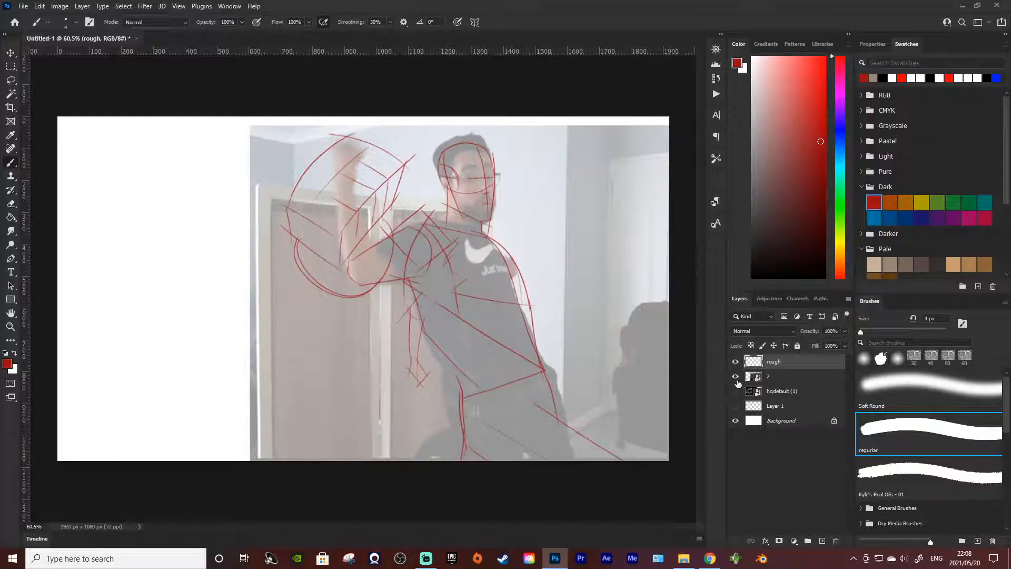
{"action": "left_click", "coordinate": [737, 380]}
{"action": "left_click", "coordinate": [737, 380]}
Step: Try sketching one large sweeping arc from the top of the raised forearm form down its outer side
{"action": "mouse_move", "coordinate": [346, 144]}
{"action": "left_mouse_down"}
{"action": "mouse_move", "coordinate": [187, 265]}
{"action": "mouse_move", "coordinate": [204, 253]}
{"action": "left_mouse_up"}
{"action": "key", "text": "ctrl+z"}
{"action": "key", "text": "ctrl+z"}
{"action": "left_click_drag", "start_coordinate": [348, 144], "coordinate": [219, 265]}
{"action": "key", "text": "ctrl+z"}
{"action": "left_click_drag", "start_coordinate": [342, 138], "coordinate": [282, 366]}
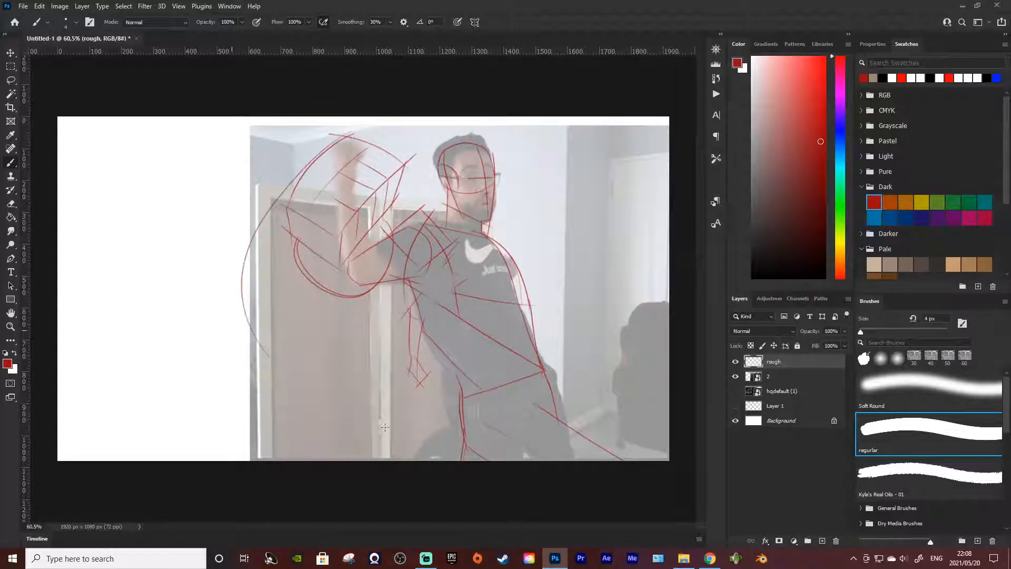
{"action": "key", "text": "ctrl+z"}
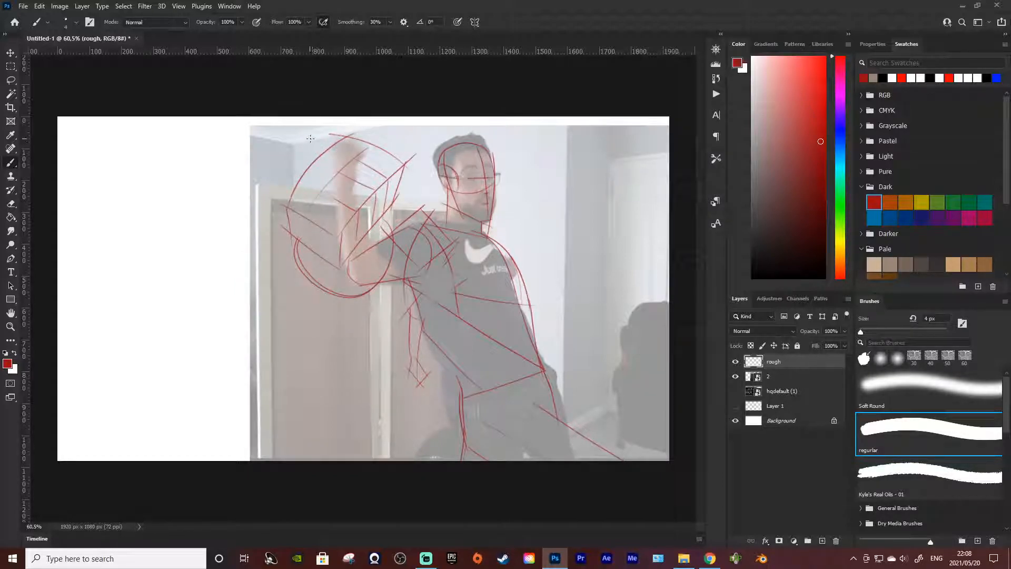
Step: Sketch large sweeping arcs from the top of the raised forearm form, bulging outward and curving back below the hanging arm
{"action": "mouse_move", "coordinate": [352, 134]}
{"action": "left_mouse_down"}
{"action": "mouse_move", "coordinate": [224, 352]}
{"action": "mouse_move", "coordinate": [372, 378]}
{"action": "left_mouse_up"}
{"action": "left_click_drag", "start_coordinate": [212, 309], "coordinate": [385, 435]}
{"action": "mouse_move", "coordinate": [304, 254]}
{"action": "left_mouse_down"}
{"action": "mouse_move", "coordinate": [291, 391]}
{"action": "mouse_move", "coordinate": [387, 430]}
{"action": "mouse_move", "coordinate": [265, 295]}
{"action": "left_mouse_up"}
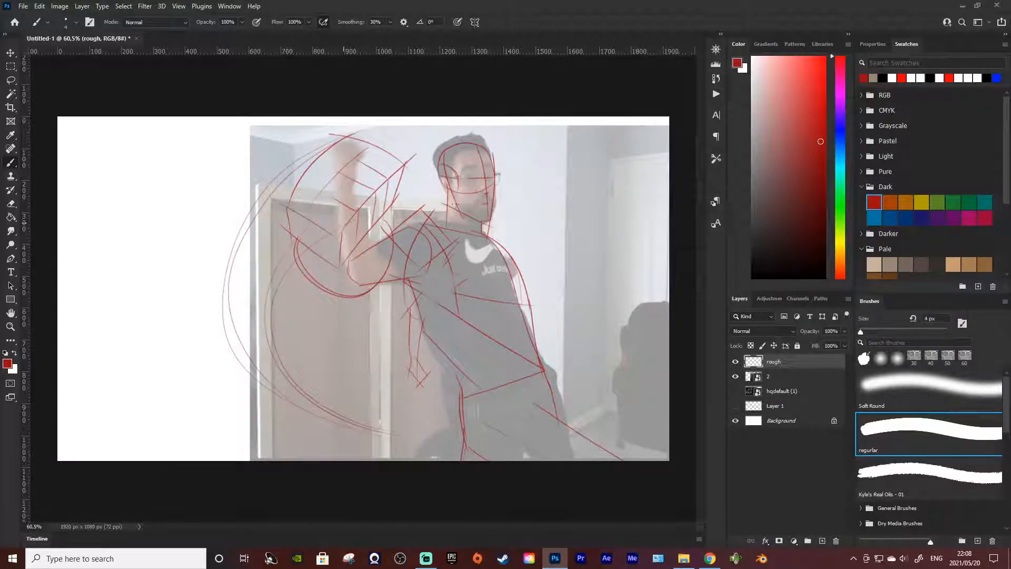
Step: Try adding loose strokes in the blank area outside the large sweeping arcs
{"action": "left_click_drag", "start_coordinate": [134, 275], "coordinate": [77, 354]}
{"action": "left_click_drag", "start_coordinate": [203, 441], "coordinate": [224, 424]}
{"action": "key", "text": "ctrl+z"}
{"action": "mouse_move", "coordinate": [145, 220]}
{"action": "left_mouse_down"}
{"action": "mouse_move", "coordinate": [62, 348]}
{"action": "mouse_move", "coordinate": [248, 369]}
{"action": "left_mouse_up"}
{"action": "key", "text": "ctrl+z"}
{"action": "mouse_move", "coordinate": [135, 199]}
{"action": "left_mouse_down"}
{"action": "mouse_move", "coordinate": [118, 333]}
{"action": "mouse_move", "coordinate": [135, 267]}
{"action": "left_mouse_up"}
{"action": "key", "text": "ctrl+z"}
Step: Delete the hidden hqdefault (1) layer
{"action": "left_click", "coordinate": [787, 392]}
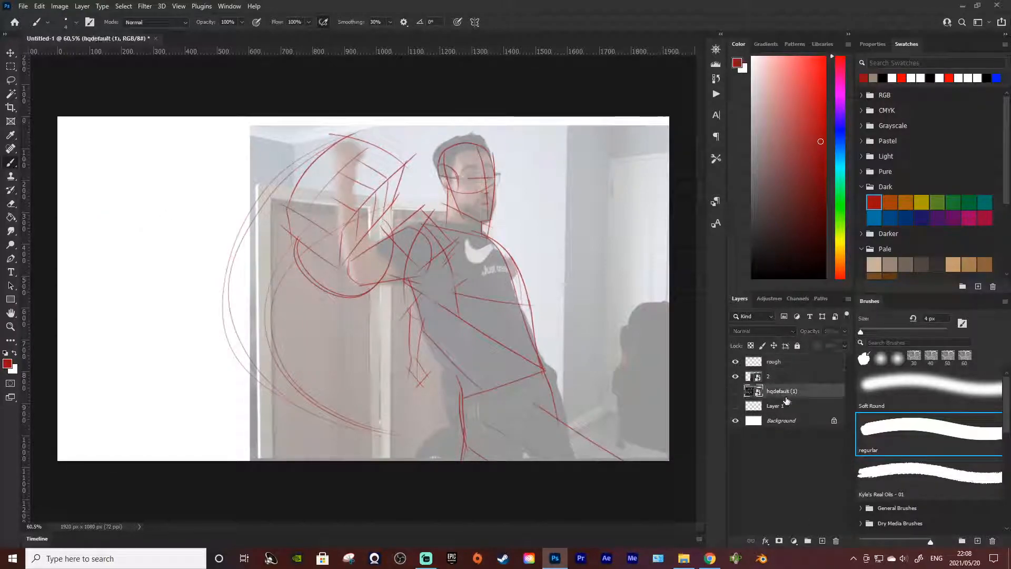
{"action": "left_click", "coordinate": [836, 541]}
{"action": "left_click", "coordinate": [457, 209]}
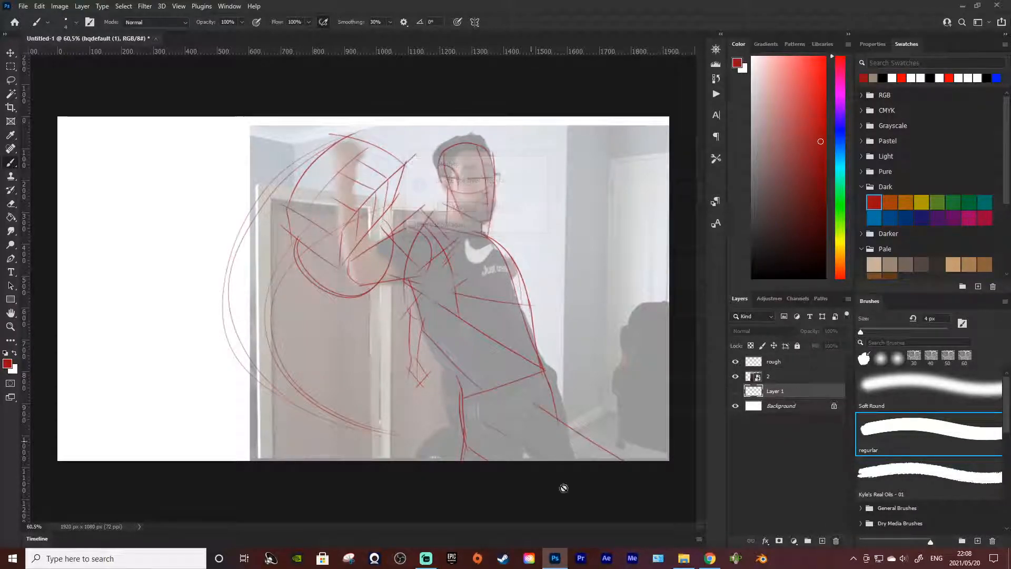
Step: Place the recent reference file images (13).jpg from File Explorer onto the canvas
{"action": "left_click", "coordinate": [683, 558]}
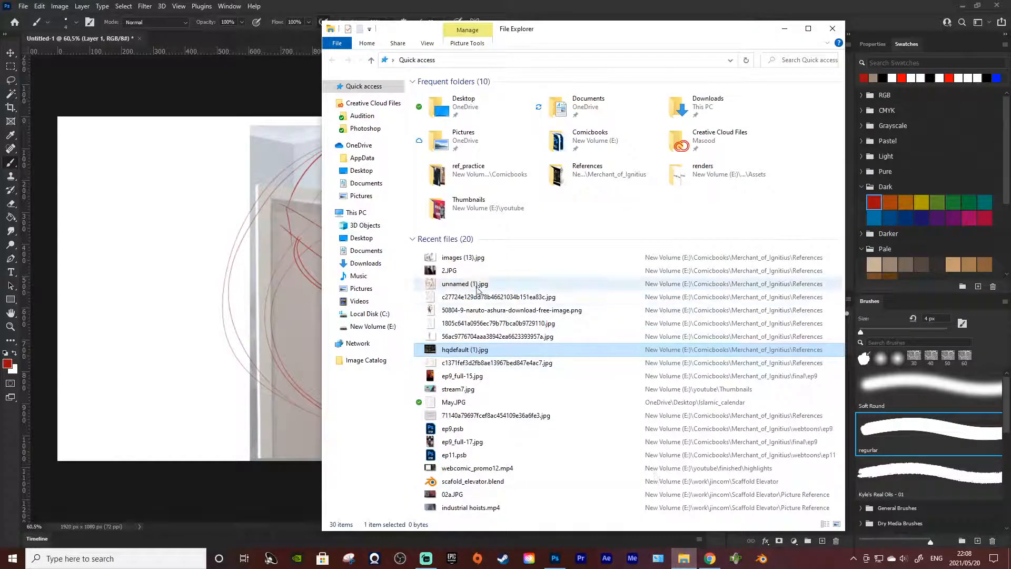
{"action": "right_click", "coordinate": [474, 258]}
{"action": "left_click", "coordinate": [542, 295]}
{"action": "left_click_drag", "start_coordinate": [474, 258], "coordinate": [154, 279]}
Step: Scale the placed images (13) reference to about 488%, rotate it about -15.6°, and position the screaming face at the canvas's left side
{"action": "left_click_drag", "start_coordinate": [322, 320], "coordinate": [128, 474]}
{"action": "left_click_drag", "start_coordinate": [465, 412], "coordinate": [449, 355]}
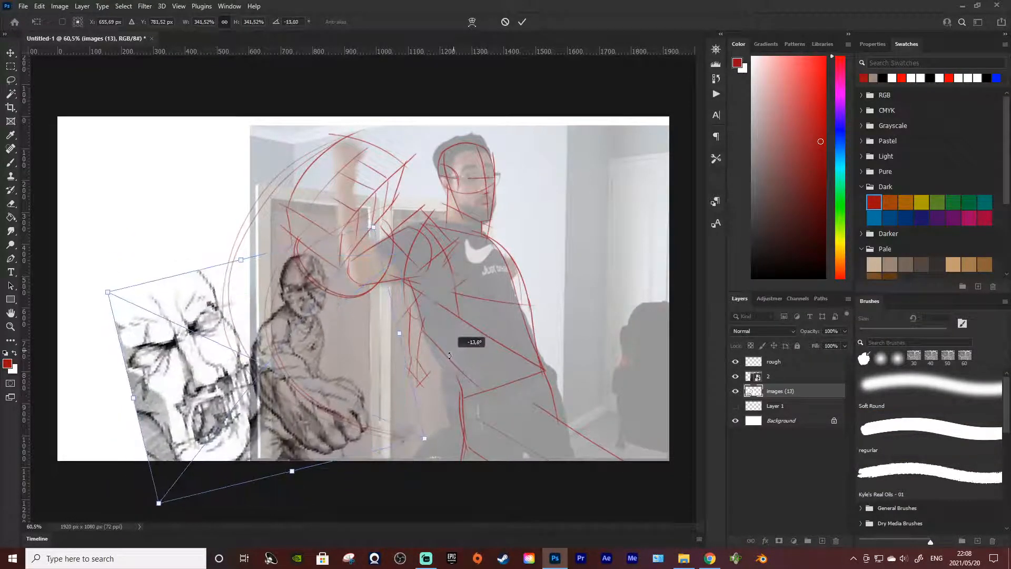
{"action": "left_click_drag", "start_coordinate": [374, 226], "coordinate": [465, 109]}
{"action": "left_click_drag", "start_coordinate": [385, 314], "coordinate": [380, 284]}
{"action": "mouse_move", "coordinate": [611, 279]}
{"action": "left_mouse_down"}
{"action": "mouse_move", "coordinate": [609, 264]}
{"action": "mouse_move", "coordinate": [604, 275]}
{"action": "left_mouse_up"}
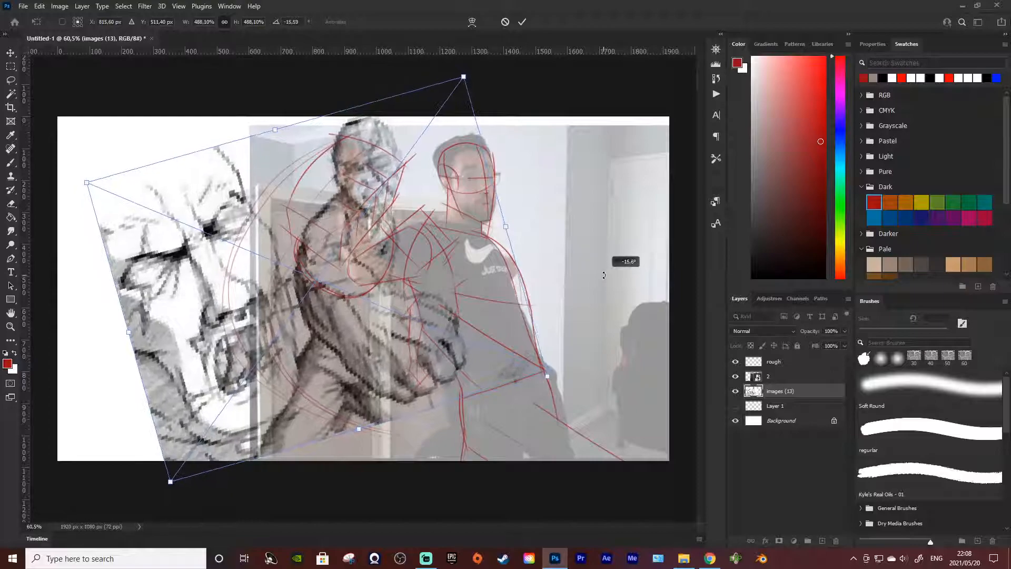
{"action": "left_click_drag", "start_coordinate": [336, 356], "coordinate": [308, 364]}
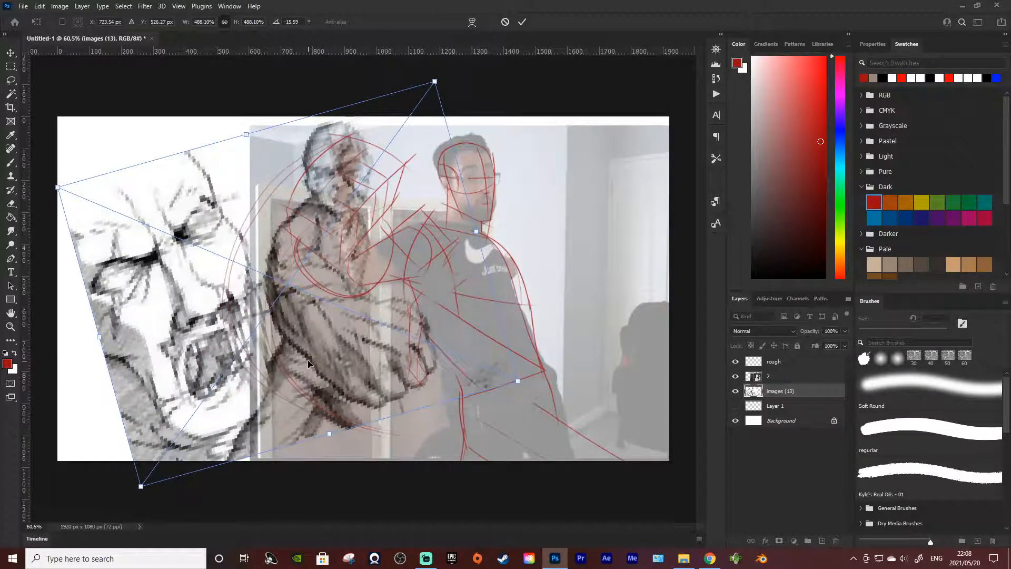
{"action": "key", "text": "b"}
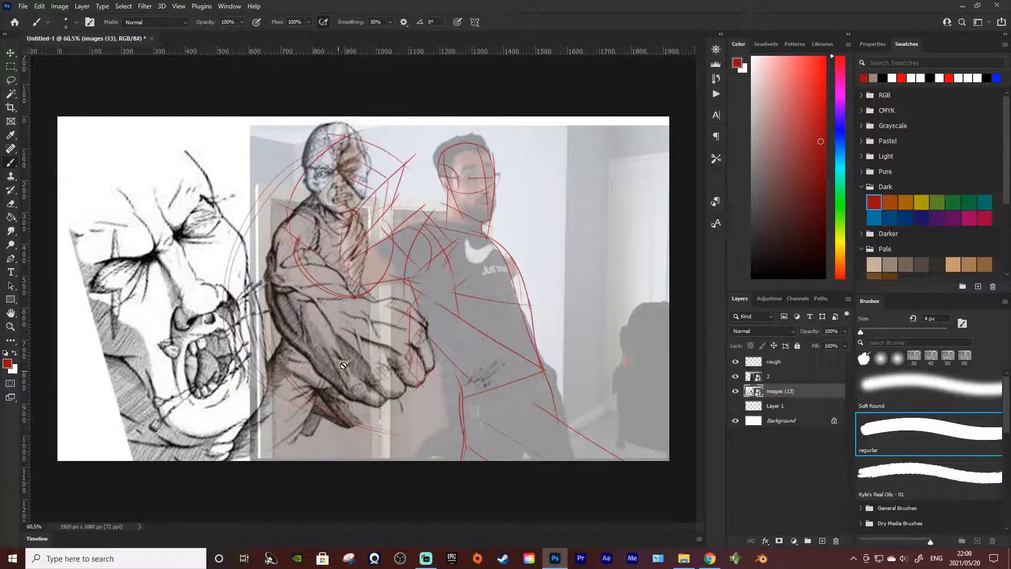
Step: Lasso the screaming face into a new layer via copy, and delete the original images (13) layer
{"action": "key", "text": "l"}
{"action": "mouse_move", "coordinate": [255, 124]}
{"action": "left_mouse_down"}
{"action": "mouse_move", "coordinate": [424, 171]}
{"action": "mouse_move", "coordinate": [282, 138]}
{"action": "mouse_move", "coordinate": [260, 279]}
{"action": "left_mouse_up"}
{"action": "mouse_move", "coordinate": [273, 348]}
{"action": "left_mouse_down"}
{"action": "mouse_move", "coordinate": [273, 406]}
{"action": "mouse_move", "coordinate": [256, 460]}
{"action": "mouse_move", "coordinate": [152, 507]}
{"action": "mouse_move", "coordinate": [97, 468]}
{"action": "mouse_move", "coordinate": [23, 361]}
{"action": "mouse_move", "coordinate": [23, 189]}
{"action": "mouse_move", "coordinate": [80, 29]}
{"action": "mouse_move", "coordinate": [316, 36]}
{"action": "mouse_move", "coordinate": [426, 59]}
{"action": "left_mouse_up"}
{"action": "right_click", "coordinate": [140, 271]}
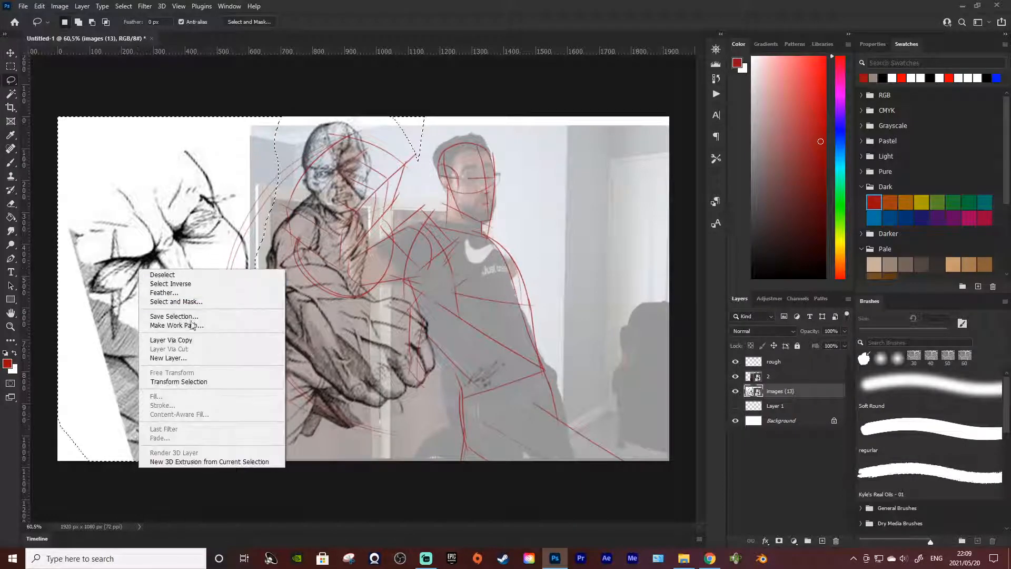
{"action": "left_click", "coordinate": [174, 339]}
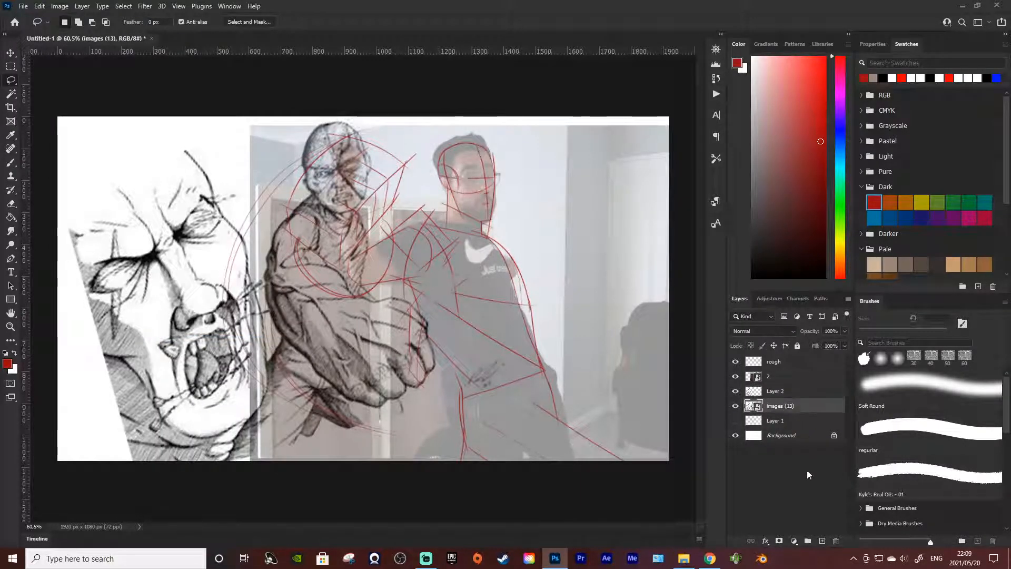
{"action": "left_click", "coordinate": [835, 541]}
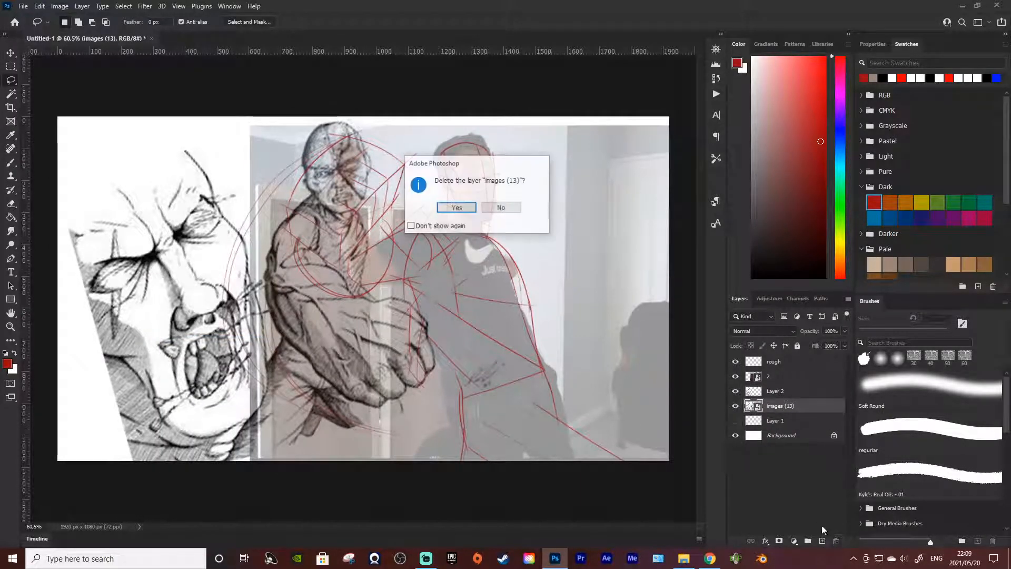
{"action": "left_click", "coordinate": [457, 209]}
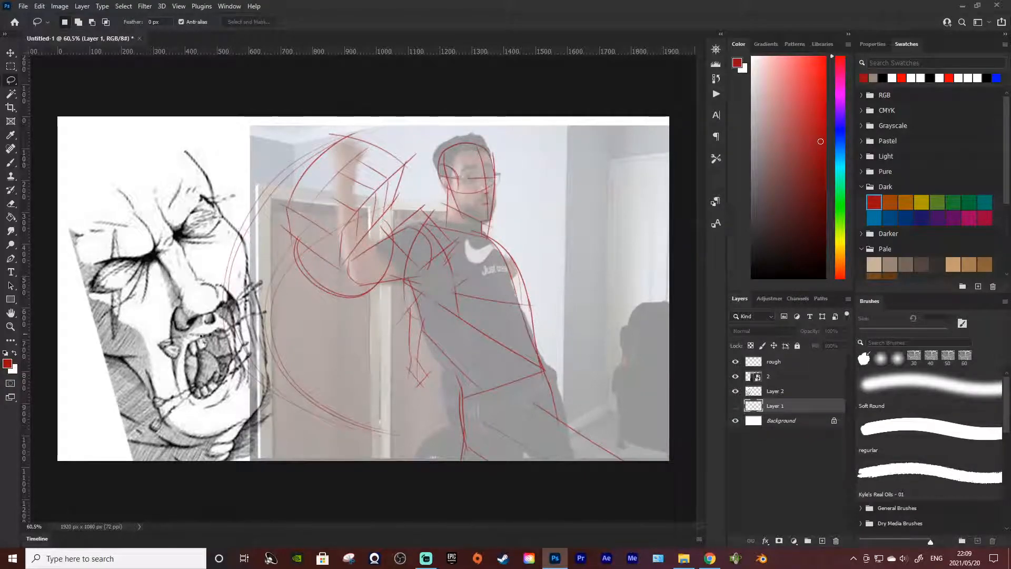
Step: Reorder the layers so Layer 2 lies below the photo layer 2 and Layer 1 lies just above the photo
{"action": "left_click", "coordinate": [751, 392]}
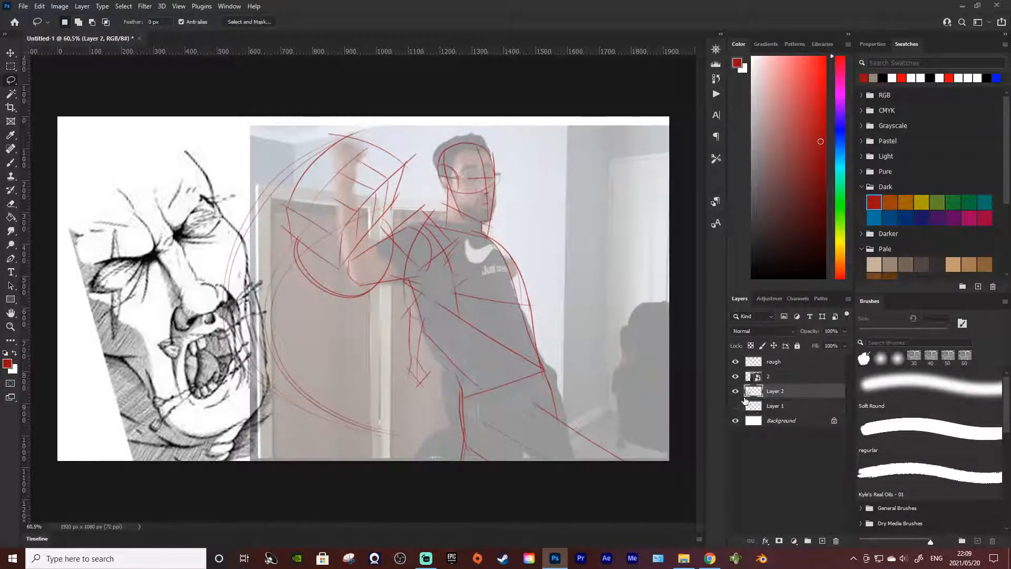
{"action": "left_click", "coordinate": [735, 391]}
{"action": "left_click", "coordinate": [735, 391]}
{"action": "left_click_drag", "start_coordinate": [785, 398], "coordinate": [781, 429]}
{"action": "left_click", "coordinate": [774, 362]}
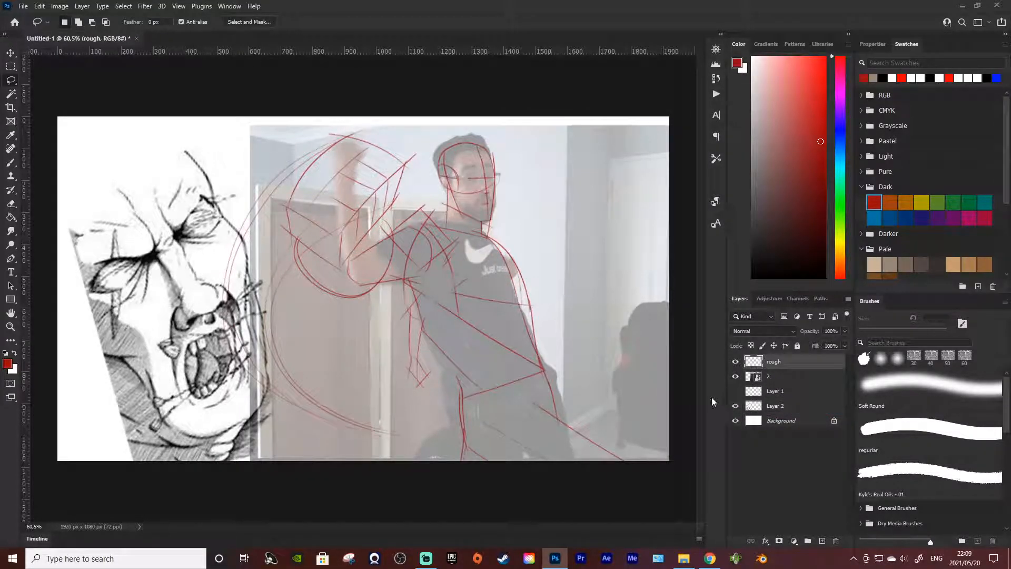
{"action": "left_click", "coordinate": [774, 377]}
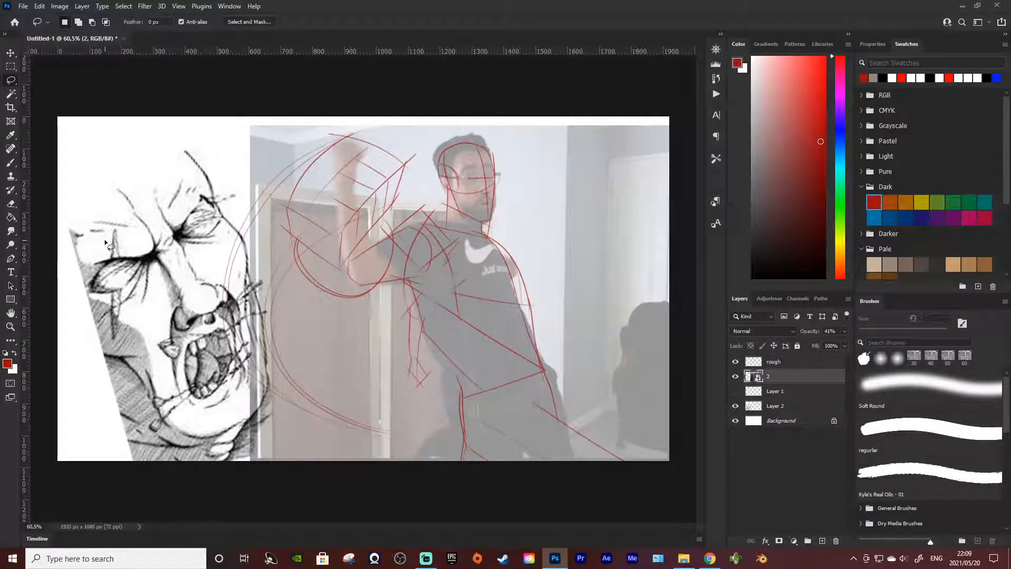
{"action": "key", "text": "b"}
{"action": "left_click_drag", "start_coordinate": [780, 384], "coordinate": [778, 399]}
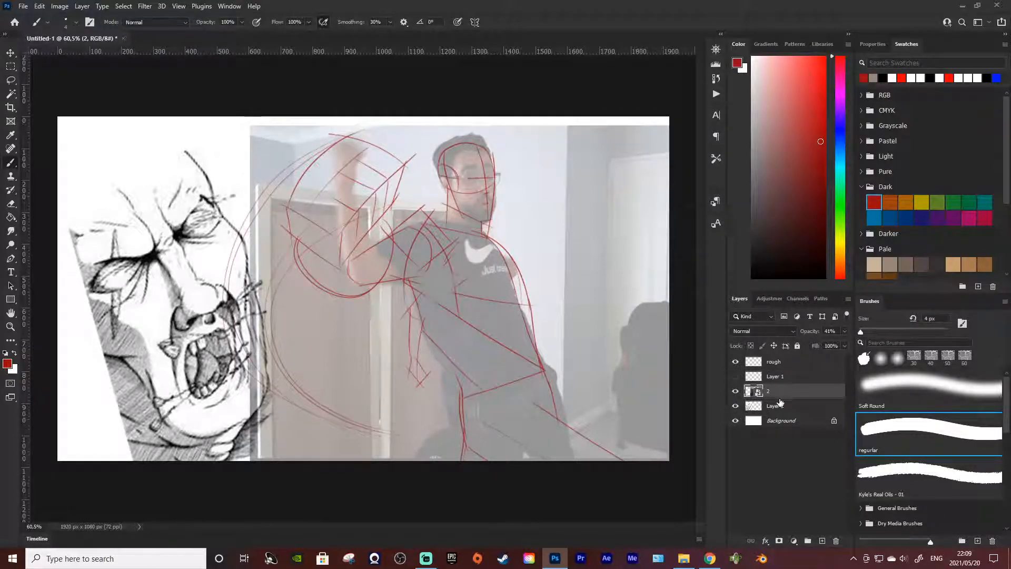
Step: Lower the opacity of the screaming-face Layer 2 to 34%
{"action": "left_click", "coordinate": [782, 406]}
{"action": "left_click", "coordinate": [845, 331]}
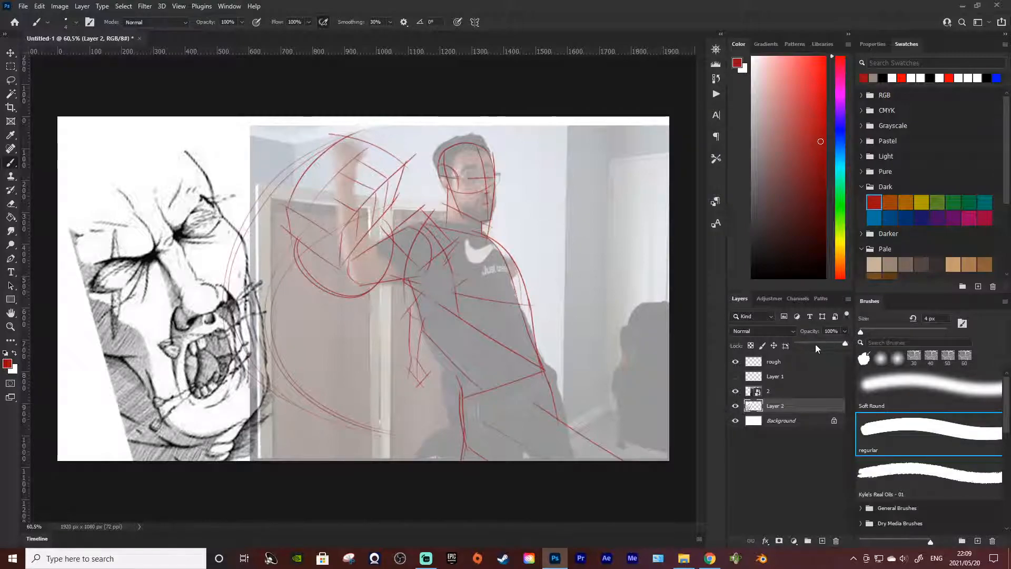
{"action": "left_click", "coordinate": [815, 344]}
Step: Trace the right side of the screaming face's forehead down to the eye on the rough layer, redoing unsatisfactory strokes
{"action": "left_click", "coordinate": [781, 372]}
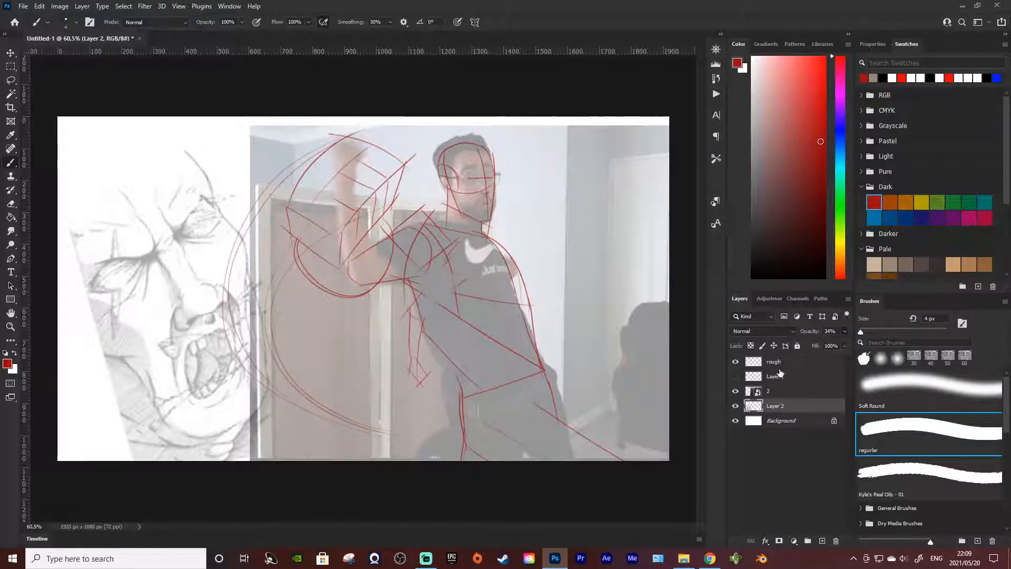
{"action": "left_click", "coordinate": [779, 362]}
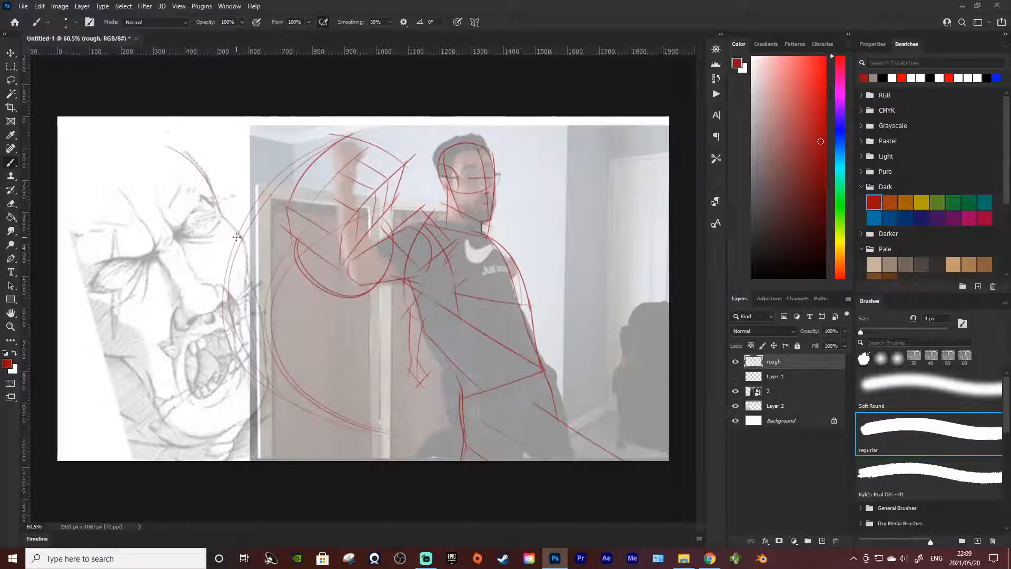
{"action": "key", "text": "ctrl+z"}
{"action": "left_click_drag", "start_coordinate": [182, 144], "coordinate": [225, 243]}
{"action": "key", "text": "ctrl+z"}
{"action": "left_click_drag", "start_coordinate": [186, 146], "coordinate": [223, 220]}
Step: Trace the cheek contour from beside the eye down past the open mouth, redrawing the curve until it flows
{"action": "left_click_drag", "start_coordinate": [250, 254], "coordinate": [259, 340]}
{"action": "key", "text": "ctrl+z"}
{"action": "left_click_drag", "start_coordinate": [248, 247], "coordinate": [273, 393]}
{"action": "key", "text": "ctrl+z"}
{"action": "left_click_drag", "start_coordinate": [248, 245], "coordinate": [302, 404]}
{"action": "key", "text": "ctrl+z"}
{"action": "left_click_drag", "start_coordinate": [250, 246], "coordinate": [291, 396]}
{"action": "key", "text": "ctrl+z"}
{"action": "left_click_drag", "start_coordinate": [247, 249], "coordinate": [284, 387]}
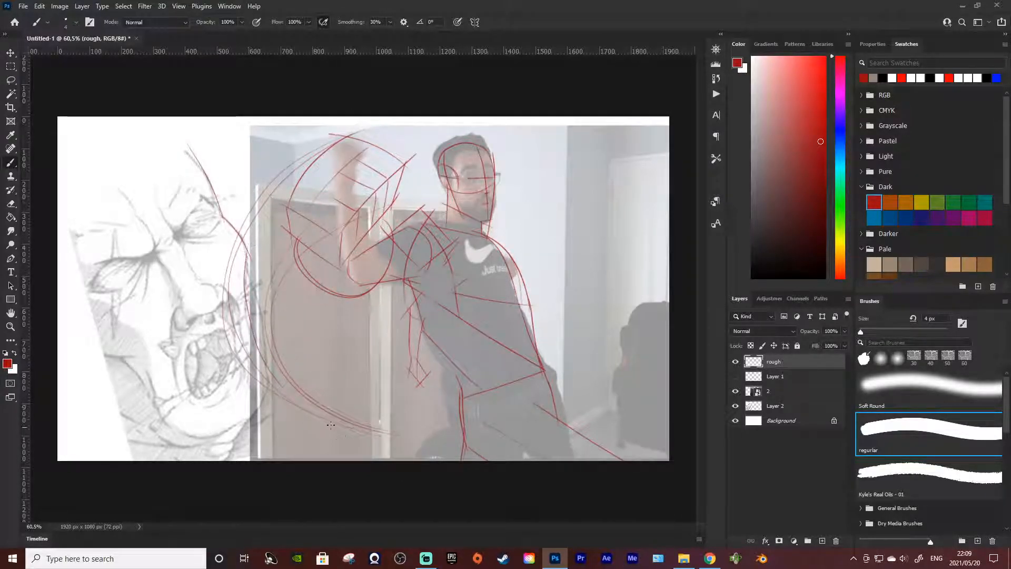
Step: Sketch the jaw and neck line down to the canvas's lower edge, and arc the crown over the forehead
{"action": "mouse_move", "coordinate": [244, 277]}
{"action": "left_mouse_down"}
{"action": "mouse_move", "coordinate": [278, 362]}
{"action": "mouse_move", "coordinate": [238, 460]}
{"action": "left_mouse_up"}
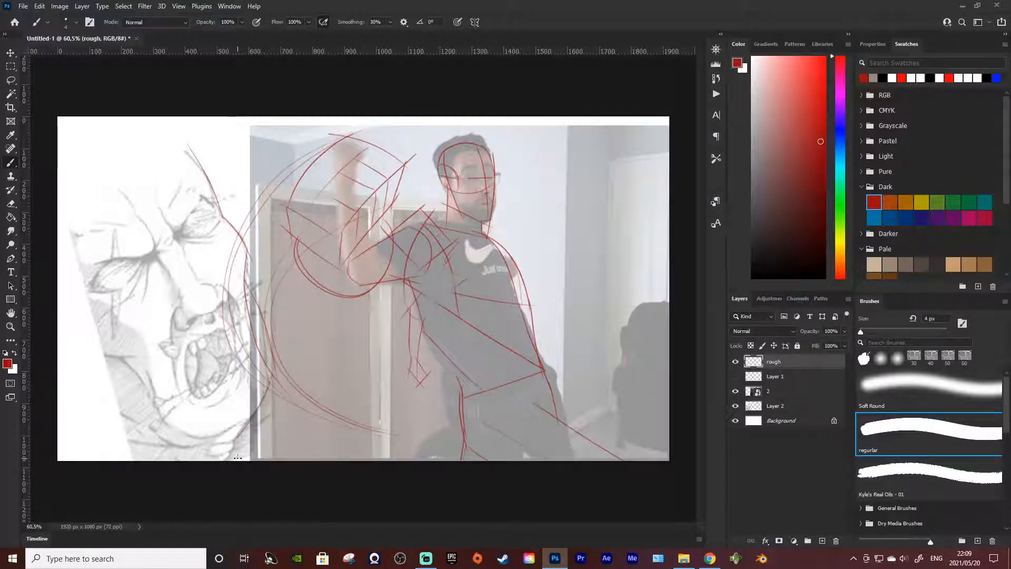
{"action": "key", "text": "ctrl+z"}
{"action": "mouse_move", "coordinate": [177, 138]}
{"action": "left_mouse_down"}
{"action": "mouse_move", "coordinate": [115, 119]}
{"action": "mouse_move", "coordinate": [203, 191]}
{"action": "left_mouse_up"}
{"action": "left_click_drag", "start_coordinate": [128, 123], "coordinate": [208, 179]}
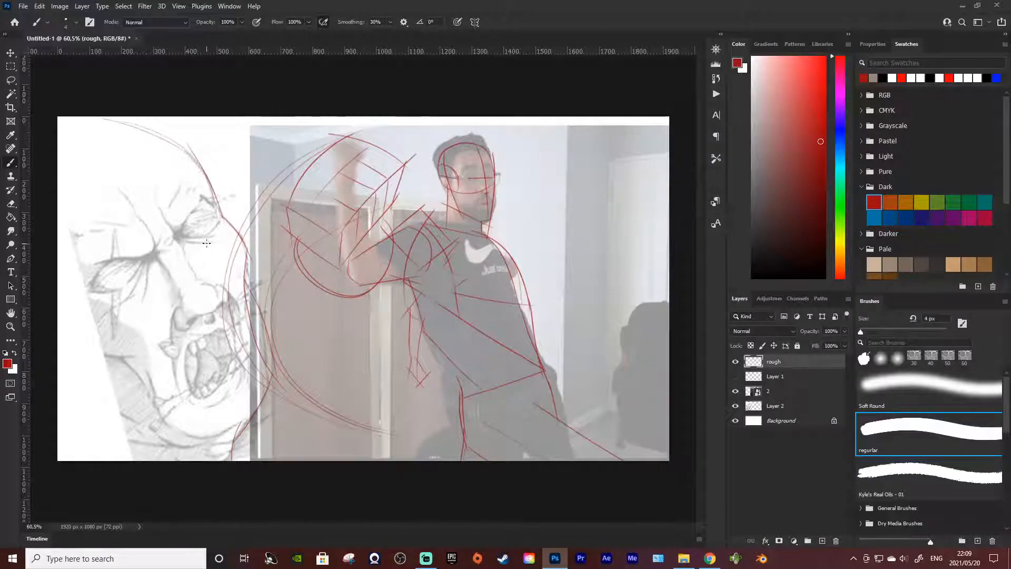
Step: Sketch the lower half of the large head's cranial ball, curving from the right temple past the nose to the left canvas edge
{"action": "left_click_drag", "start_coordinate": [229, 223], "coordinate": [202, 316]}
{"action": "key", "text": "ctrl+z"}
{"action": "left_click_drag", "start_coordinate": [225, 213], "coordinate": [204, 303]}
{"action": "key", "text": "ctrl+z"}
{"action": "mouse_move", "coordinate": [221, 216]}
{"action": "left_mouse_down"}
{"action": "mouse_move", "coordinate": [204, 309]}
{"action": "mouse_move", "coordinate": [108, 342]}
{"action": "left_mouse_up"}
{"action": "left_click_drag", "start_coordinate": [58, 295], "coordinate": [150, 342]}
Step: Draw a slanted brow line across the large head's eyes, plus a short line and arc marking the ear area at the canvas edge
{"action": "left_click_drag", "start_coordinate": [78, 299], "coordinate": [219, 222]}
{"action": "key", "text": "ctrl+z"}
{"action": "mouse_move", "coordinate": [95, 287]}
{"action": "left_mouse_down"}
{"action": "mouse_move", "coordinate": [222, 217]}
{"action": "mouse_move", "coordinate": [55, 282]}
{"action": "left_mouse_up"}
{"action": "left_click_drag", "start_coordinate": [48, 230], "coordinate": [92, 399]}
{"action": "key", "text": "ctrl+z"}
{"action": "mouse_move", "coordinate": [70, 234]}
{"action": "left_mouse_down"}
{"action": "mouse_move", "coordinate": [97, 334]}
{"action": "mouse_move", "coordinate": [78, 364]}
{"action": "left_mouse_up"}
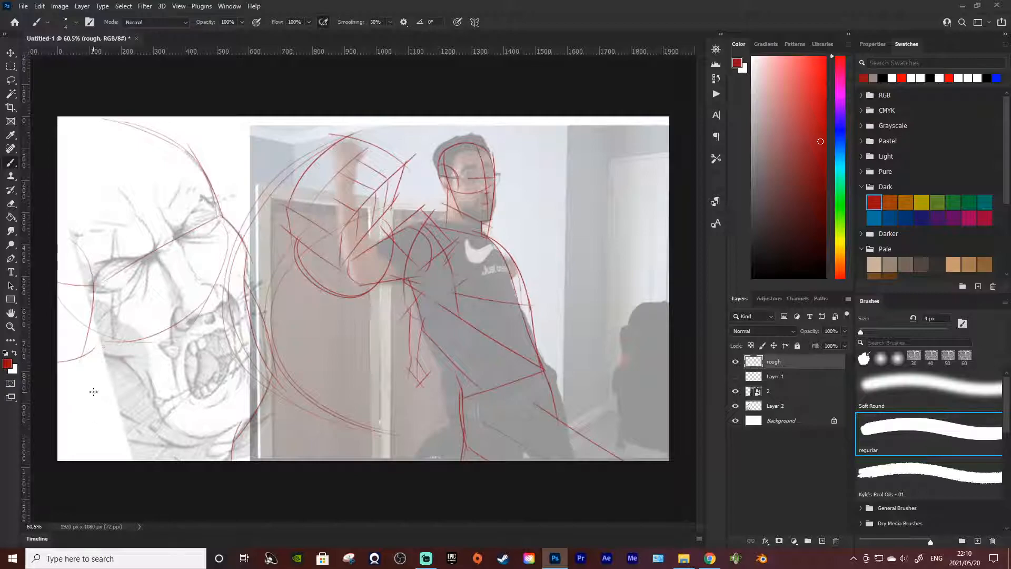
Step: Sketch the large head's jaw curve from the left canvas edge toward the chin, and add a slanted guideline across the forehead
{"action": "mouse_move", "coordinate": [57, 347]}
{"action": "left_mouse_down"}
{"action": "mouse_move", "coordinate": [107, 435]}
{"action": "mouse_move", "coordinate": [182, 433]}
{"action": "left_mouse_up"}
{"action": "key", "text": "ctrl+z"}
{"action": "key", "text": "ctrl+z"}
{"action": "key", "text": "ctrl+z"}
{"action": "key", "text": "ctrl+z"}
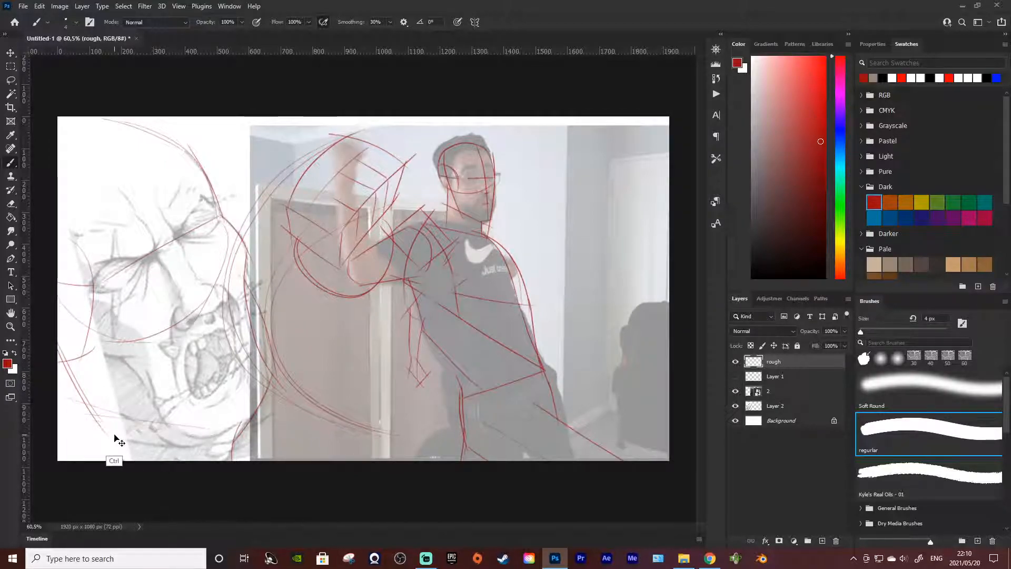
{"action": "key", "text": "ctrl+z"}
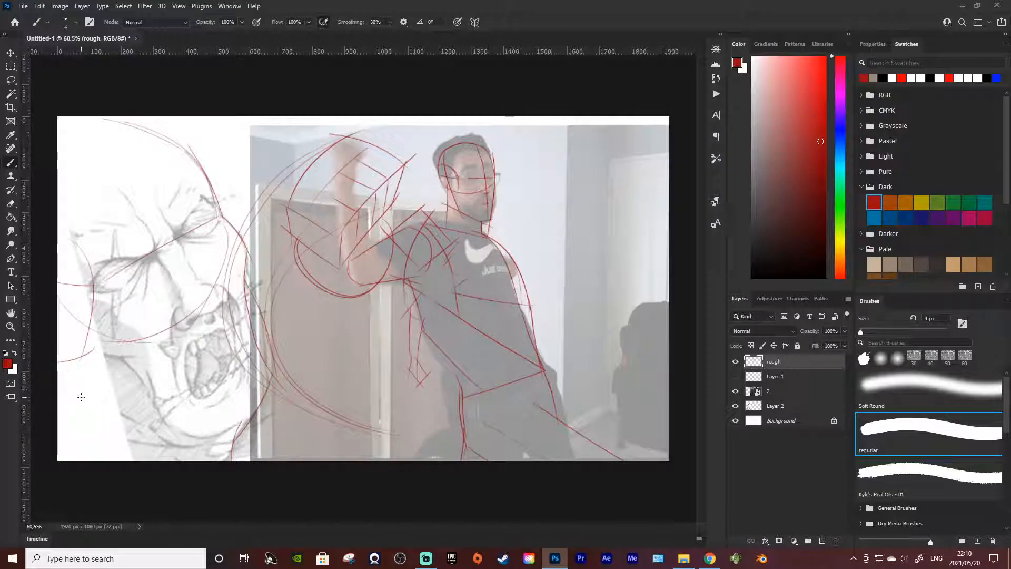
{"action": "mouse_move", "coordinate": [66, 362]}
{"action": "left_mouse_down"}
{"action": "mouse_move", "coordinate": [114, 427]}
{"action": "mouse_move", "coordinate": [171, 442]}
{"action": "left_mouse_up"}
{"action": "key", "text": "ctrl+z"}
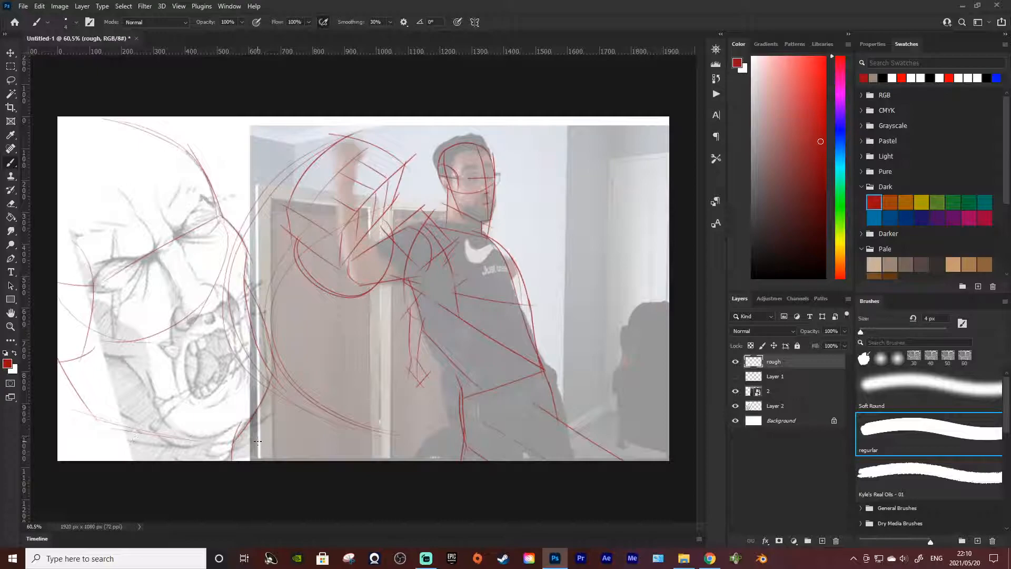
{"action": "left_click_drag", "start_coordinate": [198, 141], "coordinate": [61, 219]}
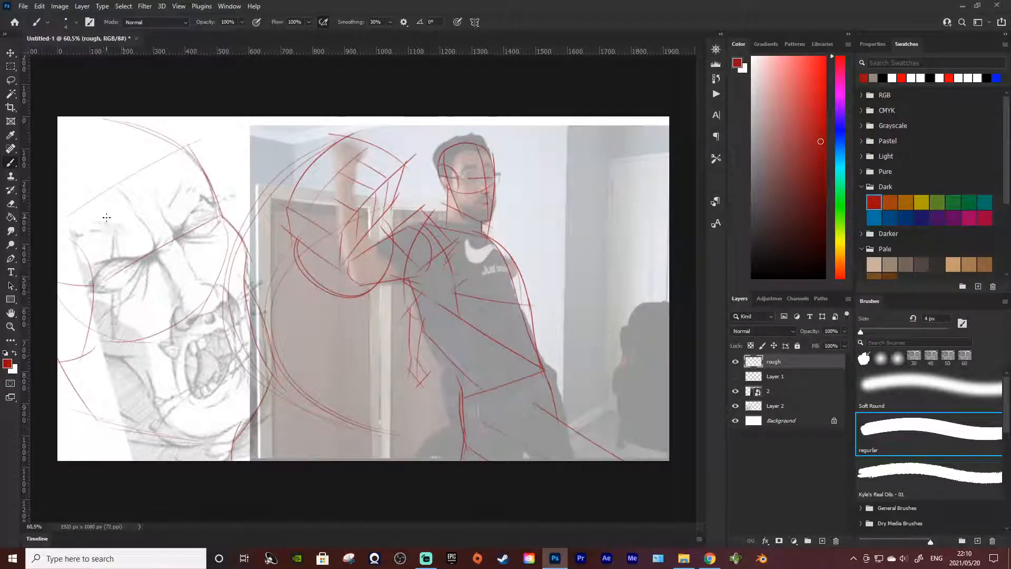
Step: Hide the photo and the screaming-face reference, leaving the rough sketch over the white Background
{"action": "left_click", "coordinate": [736, 420]}
{"action": "left_click", "coordinate": [735, 406]}
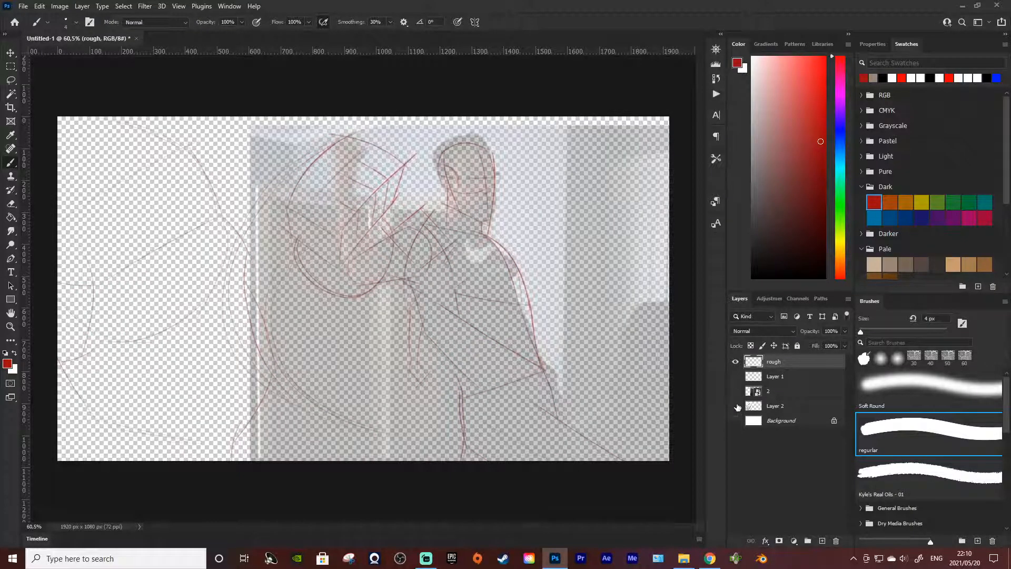
{"action": "left_click", "coordinate": [735, 421]}
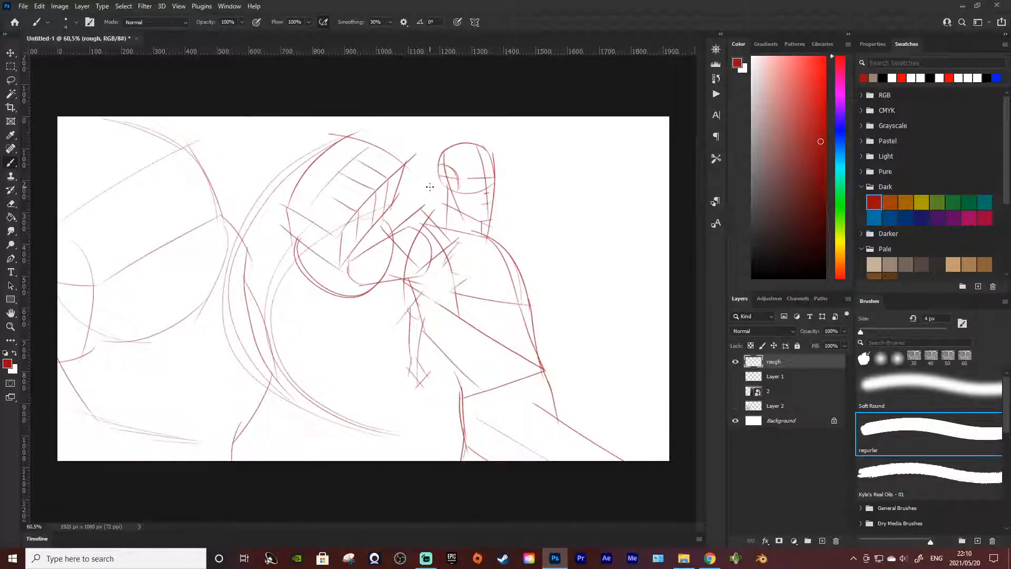
Step: Sketch long, slightly curved lines from the smaller figure's hanging hand across the waist and out behind the back
{"action": "left_click_drag", "start_coordinate": [423, 365], "coordinate": [610, 339]}
{"action": "key", "text": "ctrl+z"}
{"action": "mouse_move", "coordinate": [399, 364]}
{"action": "left_mouse_down"}
{"action": "mouse_move", "coordinate": [662, 294]}
{"action": "mouse_move", "coordinate": [421, 368]}
{"action": "left_mouse_up"}
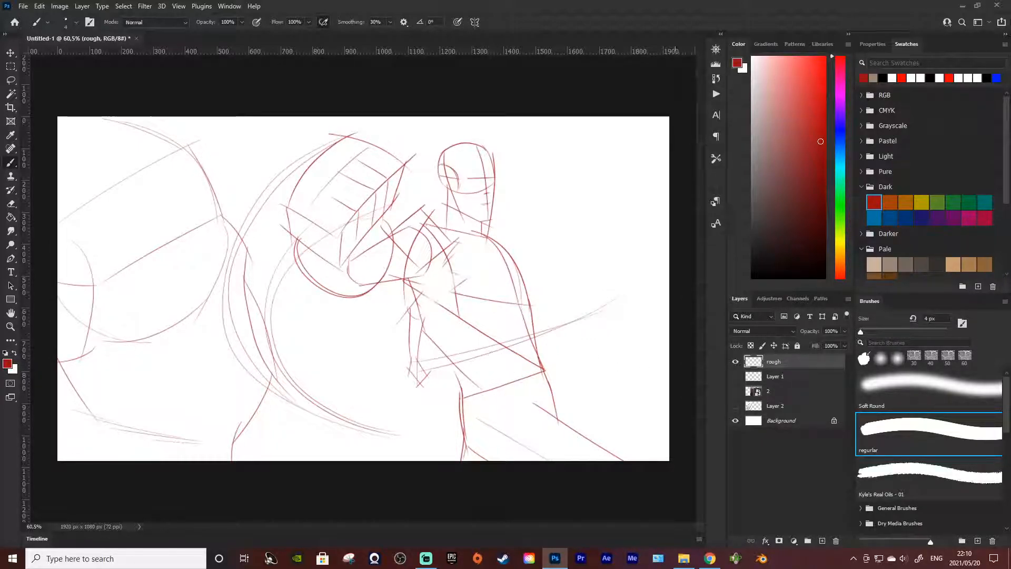
Step: Create a new layer above rough and name it details
{"action": "key", "text": "ctrl+shift+alt+n"}
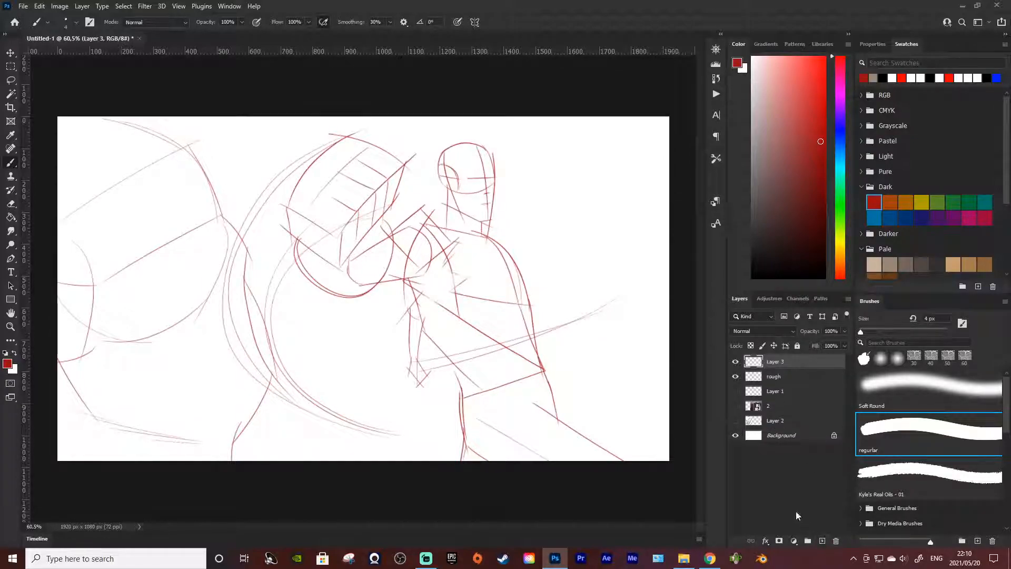
{"action": "double_click", "coordinate": [784, 361]}
{"action": "key", "text": "Return"}
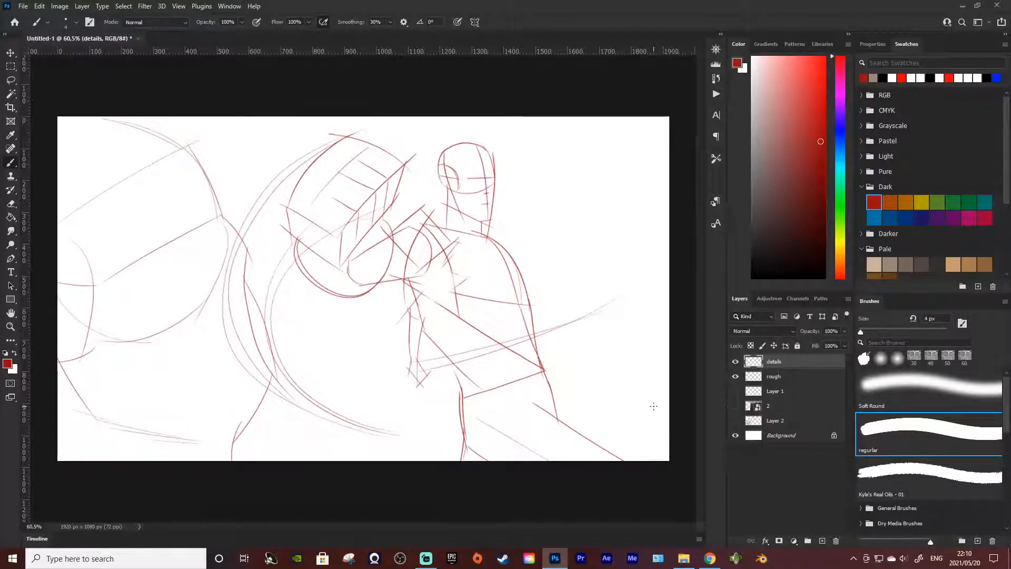
Step: Check the face reference against the sketch, hide it again, and show the perspective guides on Layer 1
{"action": "left_click", "coordinate": [731, 424]}
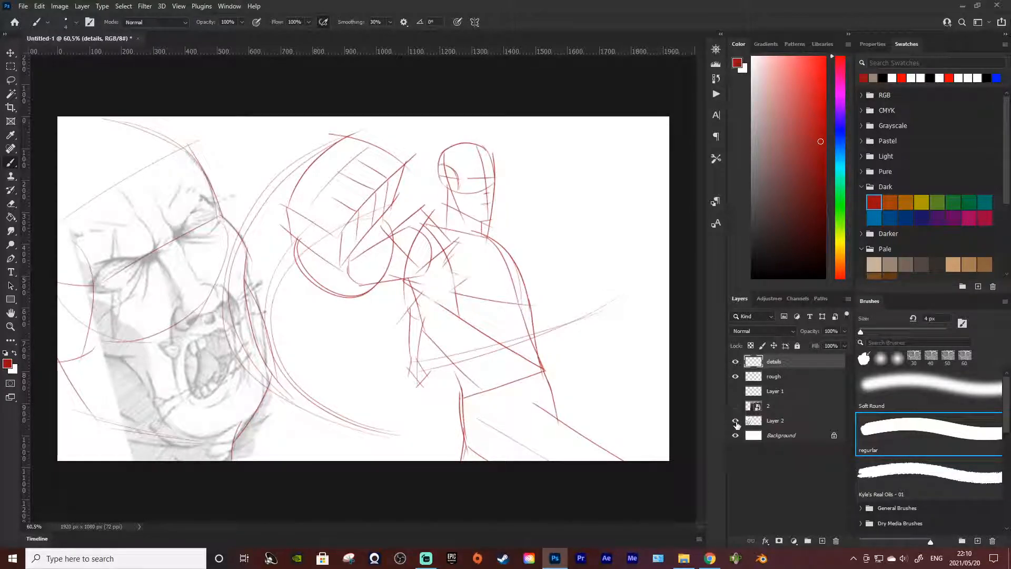
{"action": "left_click", "coordinate": [736, 421]}
{"action": "left_click", "coordinate": [736, 391]}
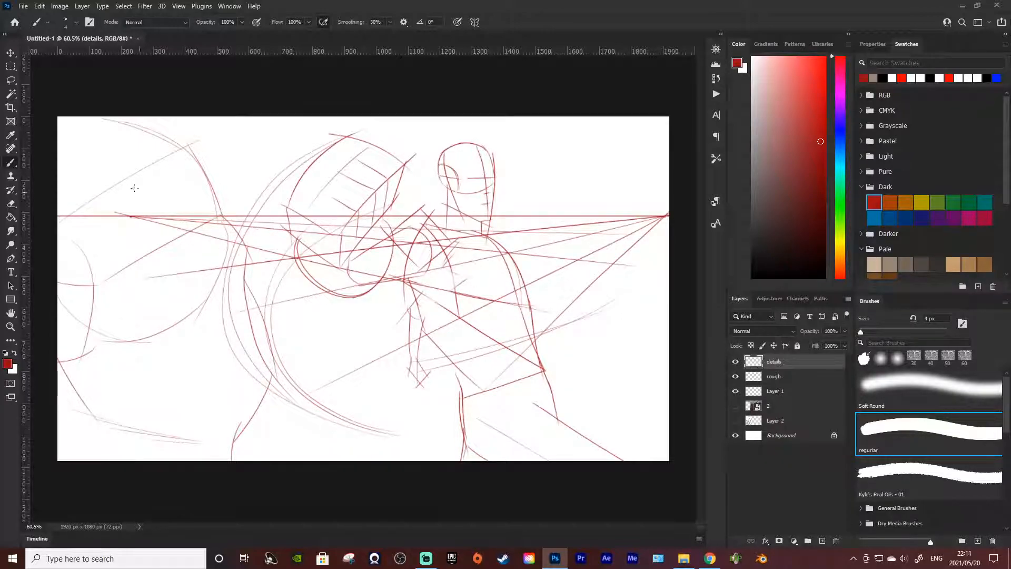
Step: Marquee-select a wide band across the canvas and try to free-transform it on the details layer
{"action": "left_click", "coordinate": [9, 67]}
{"action": "left_click_drag", "start_coordinate": [38, 157], "coordinate": [853, 413]}
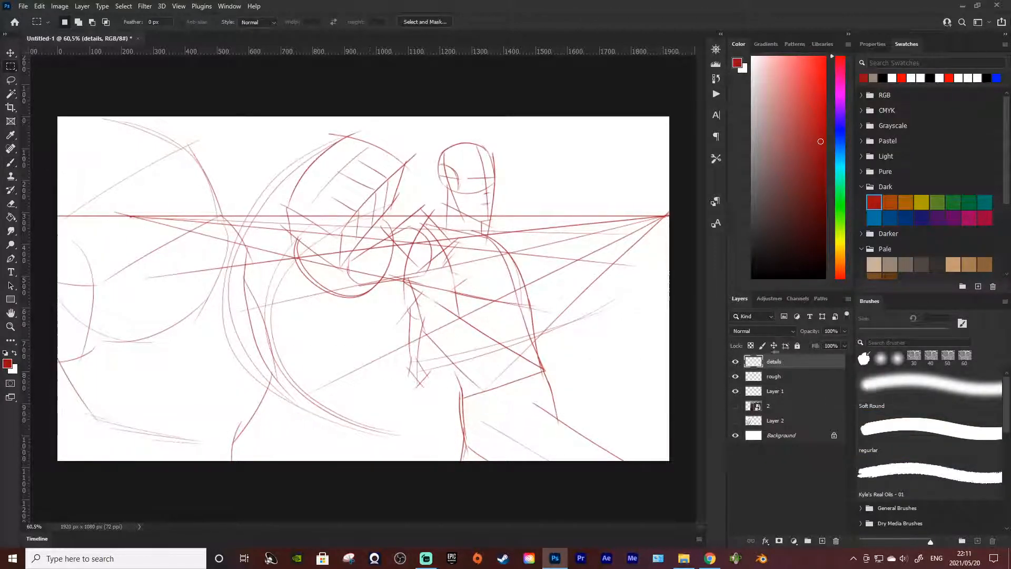
{"action": "right_click", "coordinate": [560, 269]}
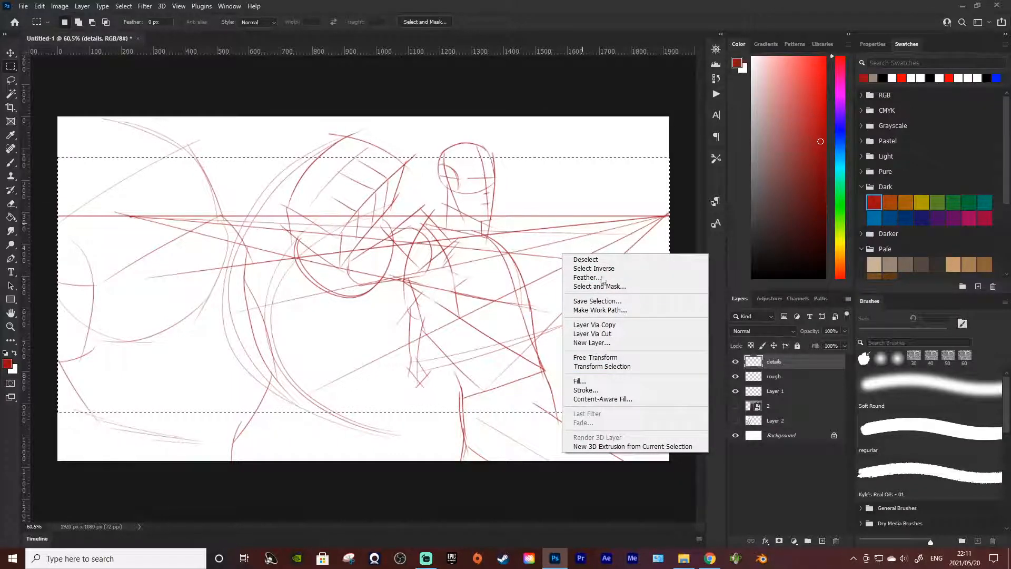
{"action": "left_click", "coordinate": [595, 357]}
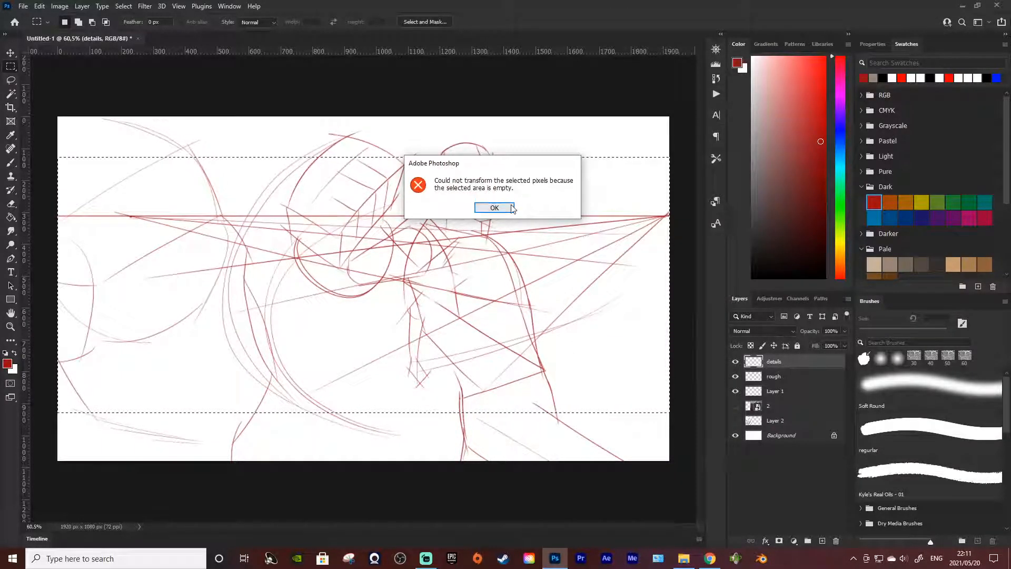
{"action": "left_click", "coordinate": [494, 206]}
{"action": "left_click_drag", "start_coordinate": [599, 215], "coordinate": [601, 234]}
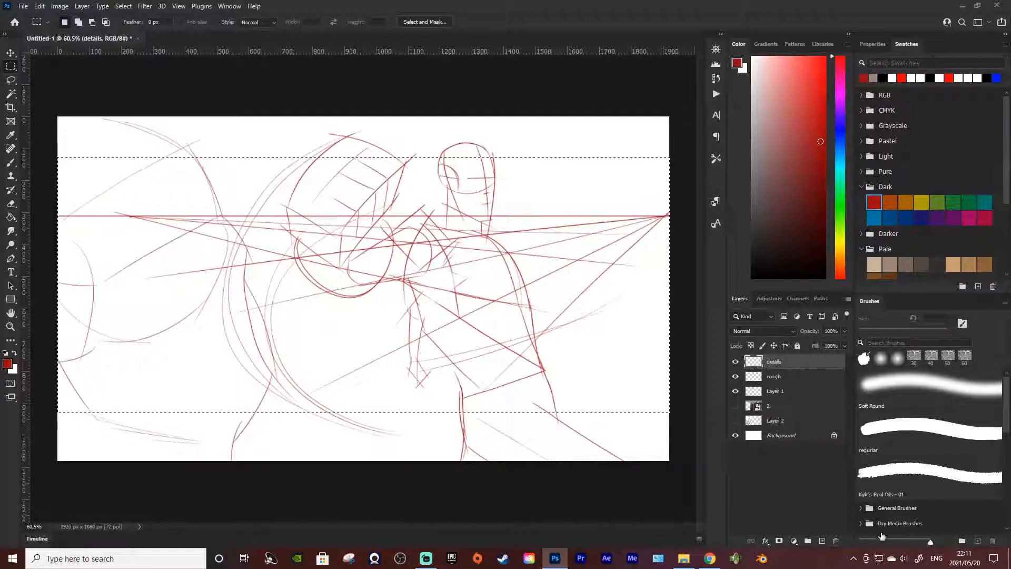
Step: Move the perspective guides on Layer 1 straight down by about 246 px and clear the selection
{"action": "left_click", "coordinate": [774, 378]}
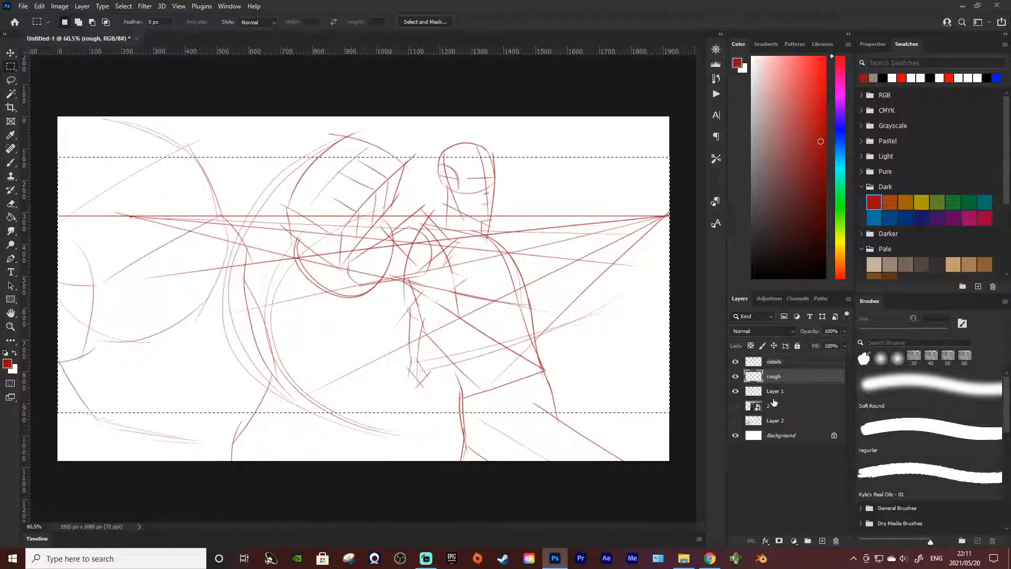
{"action": "left_click", "coordinate": [774, 390]}
{"action": "right_click", "coordinate": [492, 234]}
{"action": "left_click", "coordinate": [544, 337]}
{"action": "left_click_drag", "start_coordinate": [564, 220], "coordinate": [560, 303]}
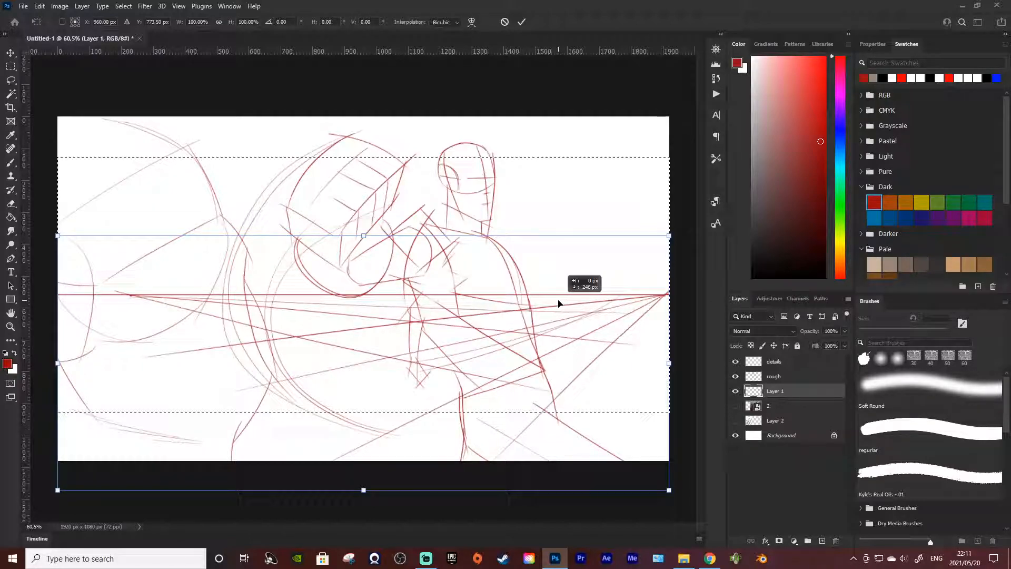
{"action": "key", "text": "Return"}
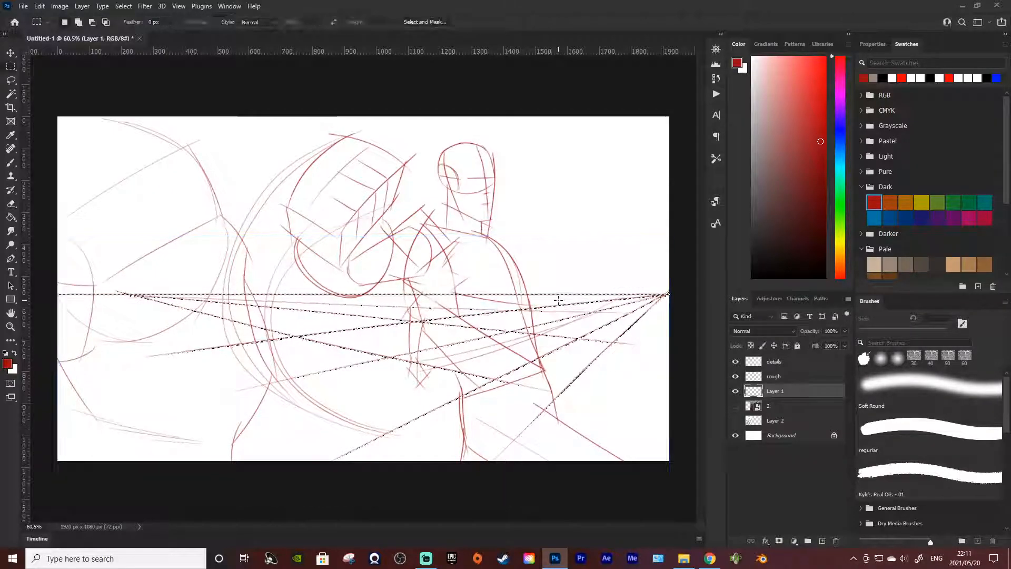
{"action": "key", "text": "ctrl+d"}
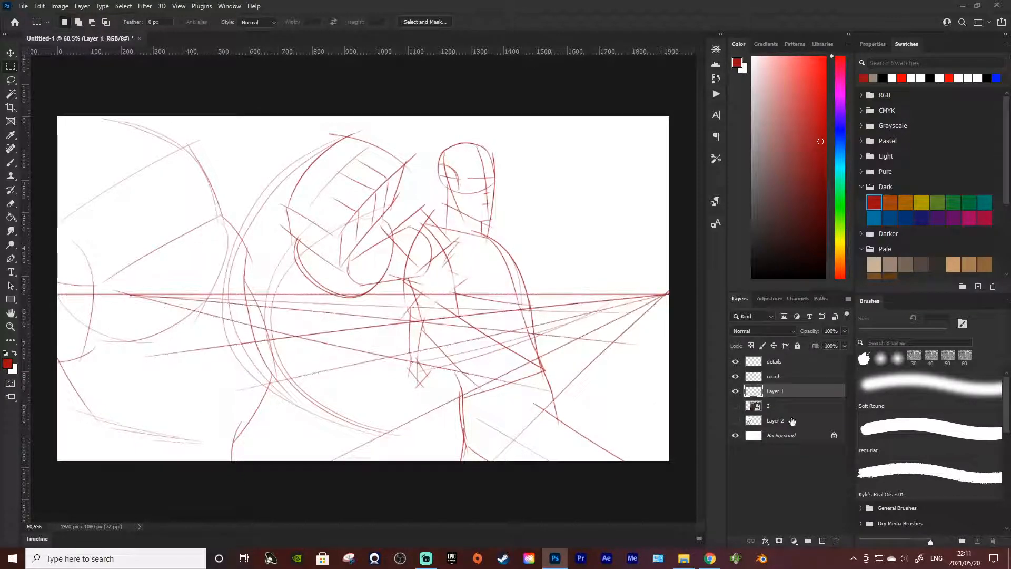
Step: Lower the opacity of the perspective guides on Layer 1 to 37%
{"action": "left_click", "coordinate": [844, 332]}
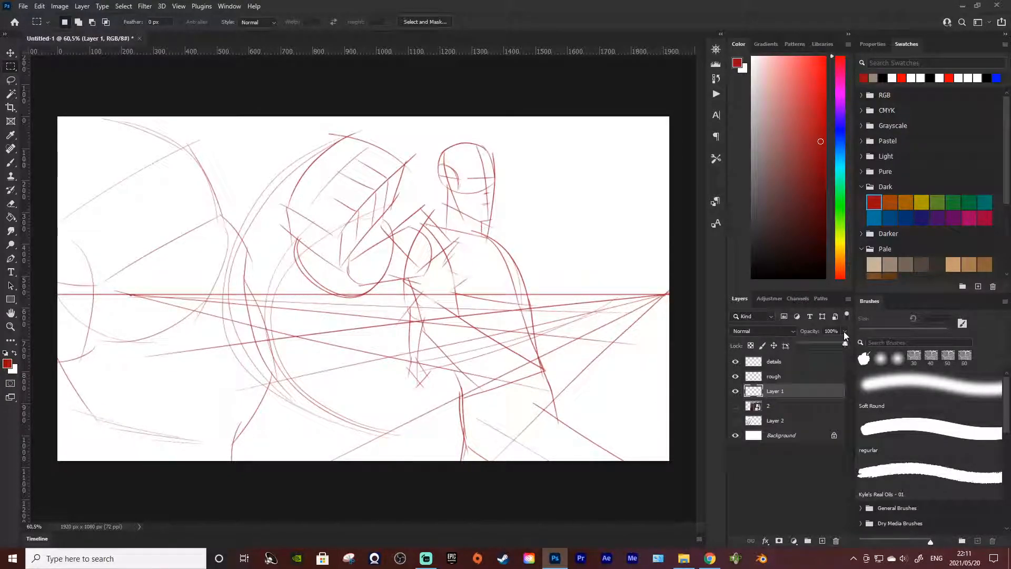
{"action": "left_click", "coordinate": [818, 343]}
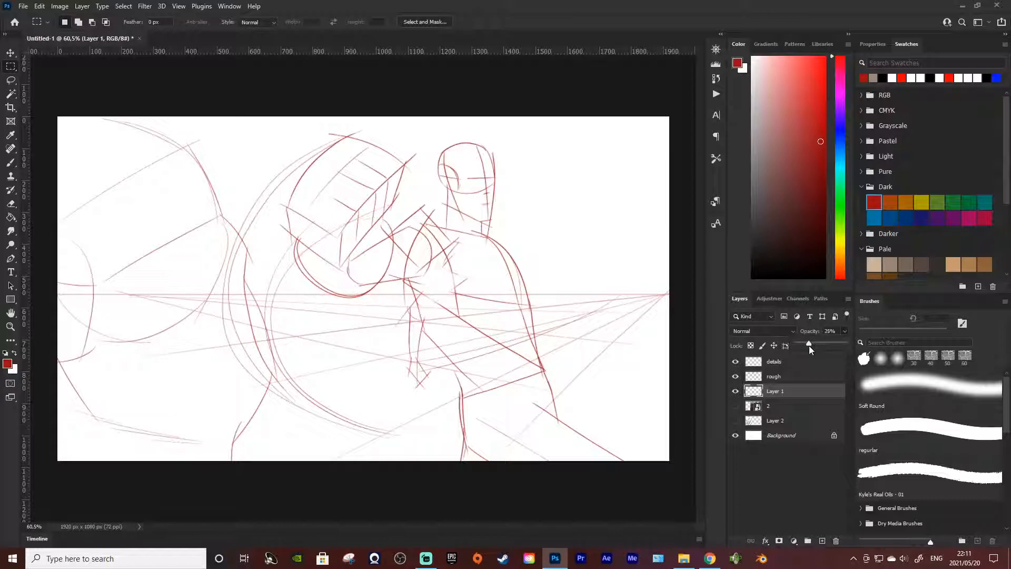
{"action": "left_click_drag", "start_coordinate": [809, 346], "coordinate": [815, 346]}
Step: Pick the Brush tool and make rough the active layer, undoing the stray stroke on the guide layer
{"action": "left_click", "coordinate": [11, 162]}
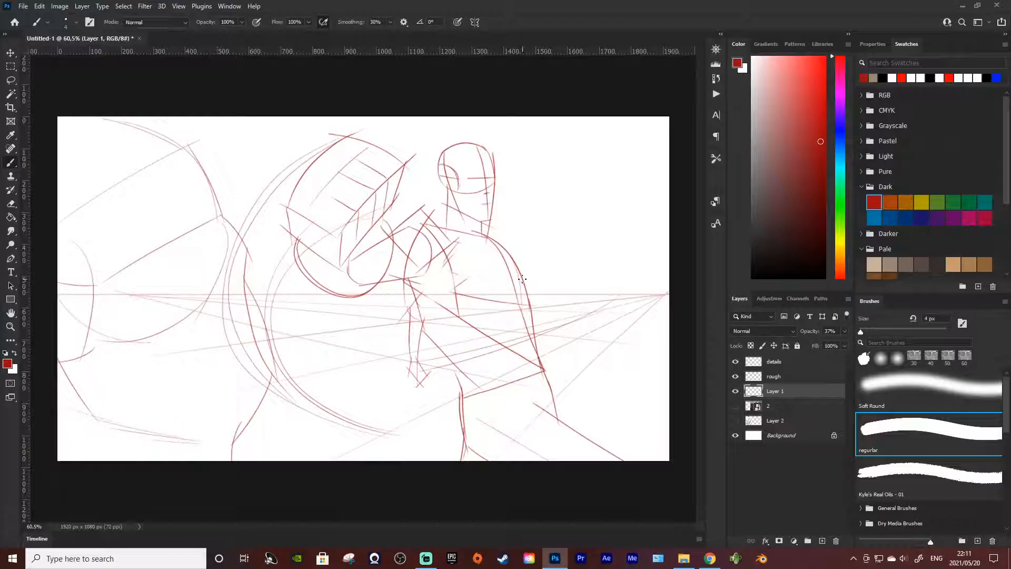
{"action": "left_click_drag", "start_coordinate": [580, 337], "coordinate": [580, 236]}
{"action": "key", "text": "ctrl+z"}
{"action": "left_click", "coordinate": [776, 377]}
Step: Try vertical building edges at different positions behind the smaller figure's back
{"action": "left_click_drag", "start_coordinate": [577, 337], "coordinate": [577, 236]}
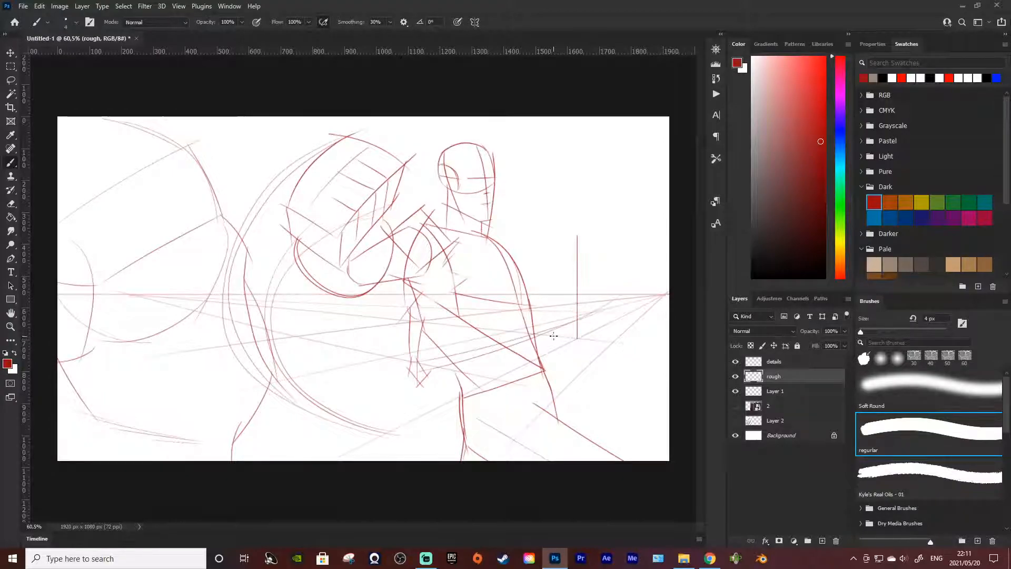
{"action": "left_click_drag", "start_coordinate": [517, 331], "coordinate": [517, 188]}
{"action": "key", "text": "ctrl+z"}
{"action": "key", "text": "ctrl+z"}
{"action": "left_click_drag", "start_coordinate": [581, 299], "coordinate": [578, 216]}
{"action": "mouse_move", "coordinate": [610, 347]}
{"action": "left_mouse_down"}
{"action": "mouse_move", "coordinate": [669, 200]}
{"action": "mouse_move", "coordinate": [609, 174]}
{"action": "left_mouse_up"}
{"action": "key", "text": "ctrl+z"}
{"action": "key", "text": "ctrl+z"}
Step: Draw two tall vertical building edges behind the figure's back on the rough layer and join them with a base line
{"action": "left_click_drag", "start_coordinate": [579, 337], "coordinate": [633, 177]}
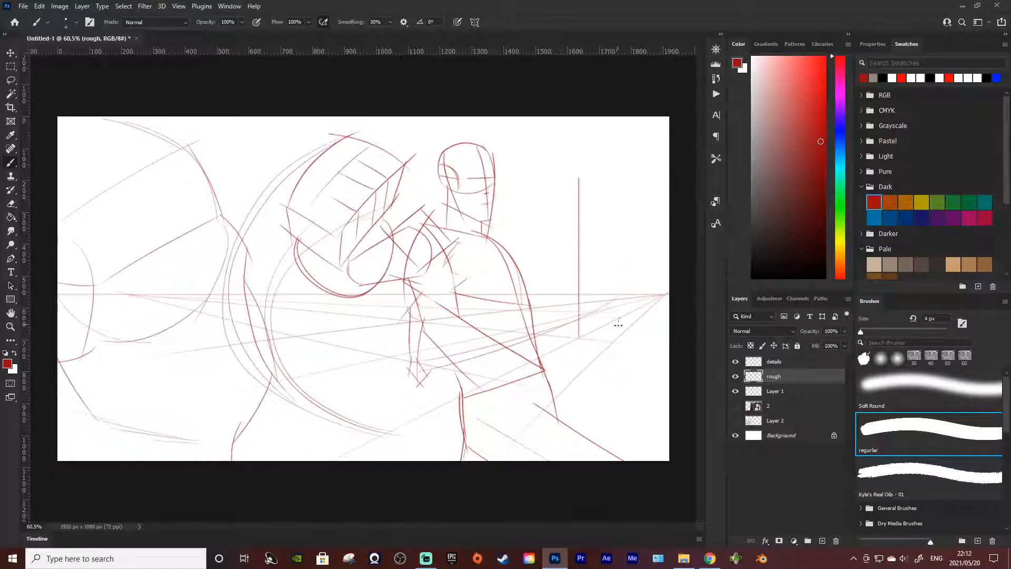
{"action": "mouse_move", "coordinate": [612, 340]}
{"action": "left_mouse_down"}
{"action": "mouse_move", "coordinate": [668, 205]}
{"action": "mouse_move", "coordinate": [611, 175]}
{"action": "left_mouse_up"}
{"action": "left_click_drag", "start_coordinate": [578, 340], "coordinate": [616, 340]}
{"action": "key", "text": "ctrl+z"}
{"action": "key", "text": "ctrl+z"}
{"action": "key", "text": "ctrl+z"}
{"action": "key", "text": "ctrl+z"}
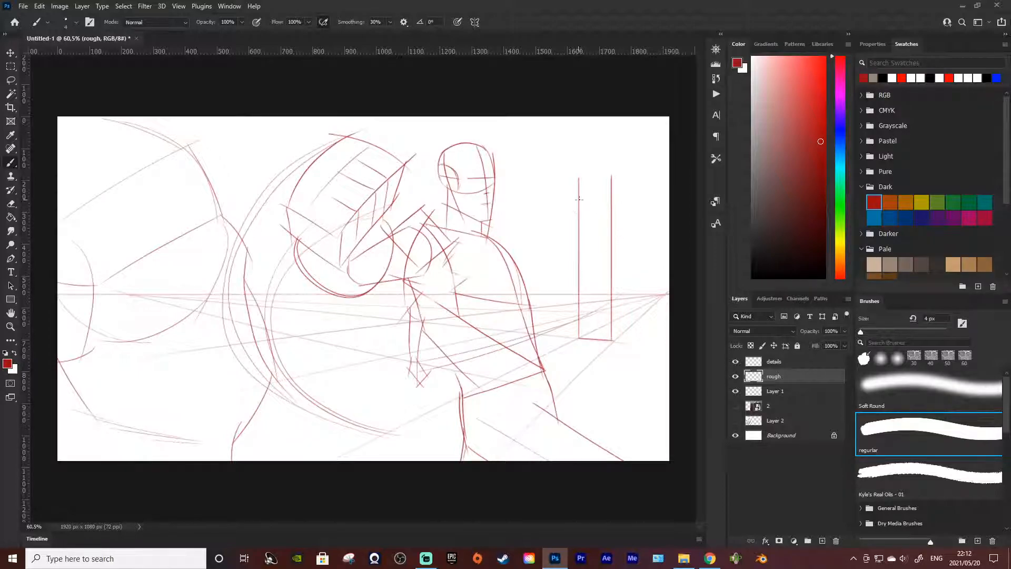
{"action": "key", "text": "ctrl+z"}
{"action": "mouse_move", "coordinate": [579, 178]}
{"action": "left_mouse_down"}
{"action": "mouse_move", "coordinate": [579, 137]}
{"action": "mouse_move", "coordinate": [583, 150]}
{"action": "mouse_move", "coordinate": [617, 146]}
{"action": "left_mouse_up"}
{"action": "key", "text": "ctrl+z"}
{"action": "key", "text": "ctrl+z"}
Step: On Layer 1, add steep perspective guides fanning up above the horizon from both vanishing points
{"action": "left_click", "coordinate": [782, 394]}
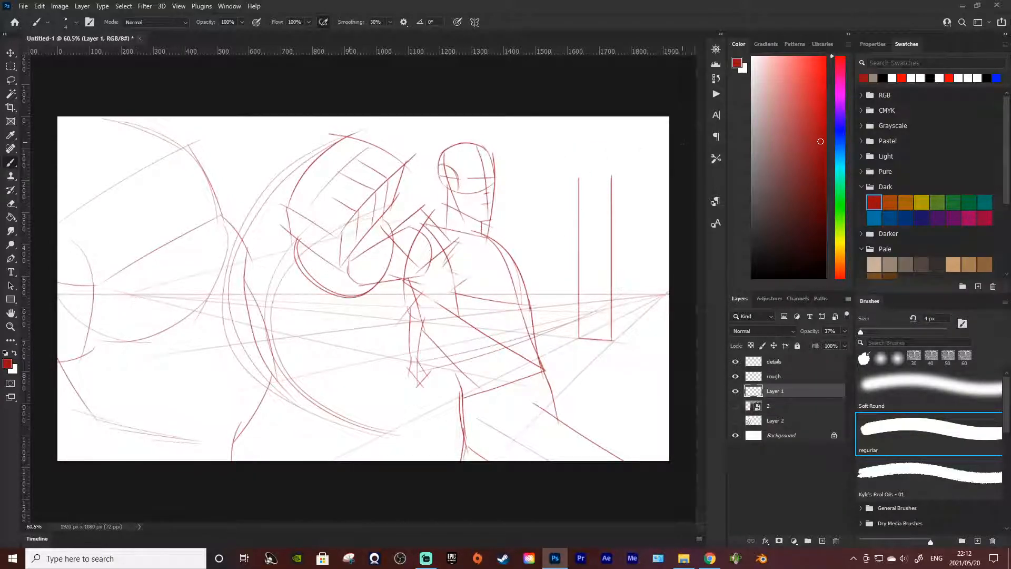
{"action": "left_click_drag", "start_coordinate": [126, 298], "coordinate": [773, 115]}
{"action": "left_click", "coordinate": [704, 297], "text": "shift"}
{"action": "key", "text": "ctrl+z"}
{"action": "left_click", "coordinate": [680, 302], "text": "shift"}
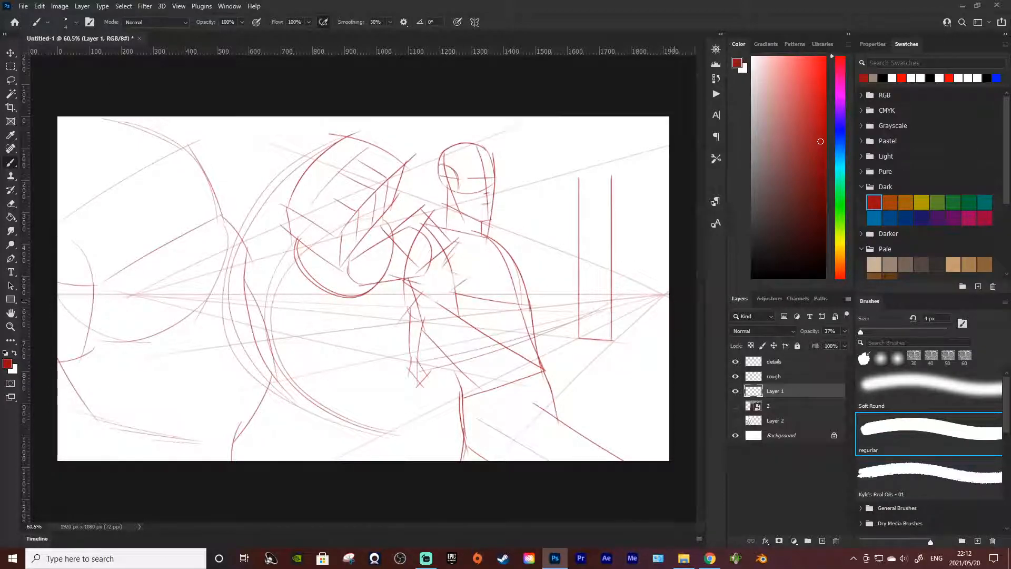
{"action": "left_click_drag", "start_coordinate": [674, 301], "coordinate": [424, 135]}
{"action": "key", "text": "ctrl+z"}
{"action": "mouse_move", "coordinate": [336, 80]}
{"action": "left_mouse_down"}
{"action": "mouse_move", "coordinate": [665, 294]}
{"action": "mouse_move", "coordinate": [527, 114]}
{"action": "left_mouse_up"}
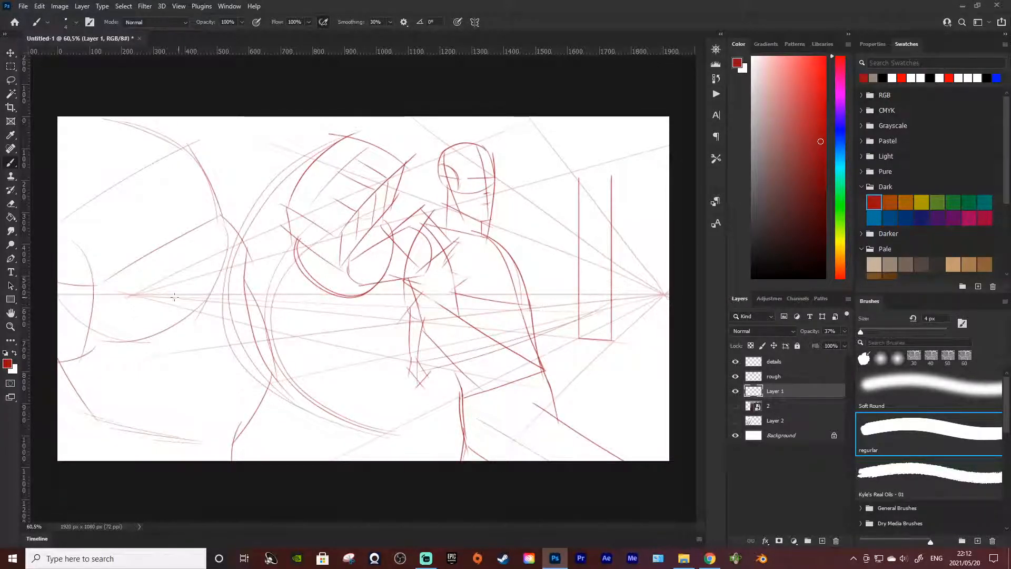
Step: Fill in the Layer 1 guides with more straight lines from both vanishing points, including shallow ones close to the horizon
{"action": "left_click_drag", "start_coordinate": [130, 294], "coordinate": [524, 39]}
{"action": "left_click_drag", "start_coordinate": [666, 295], "coordinate": [398, 270]}
{"action": "key", "text": "ctrl+z"}
{"action": "left_click_drag", "start_coordinate": [667, 296], "coordinate": [288, 203]}
{"action": "key", "text": "ctrl+z"}
{"action": "left_click_drag", "start_coordinate": [667, 295], "coordinate": [250, 223]}
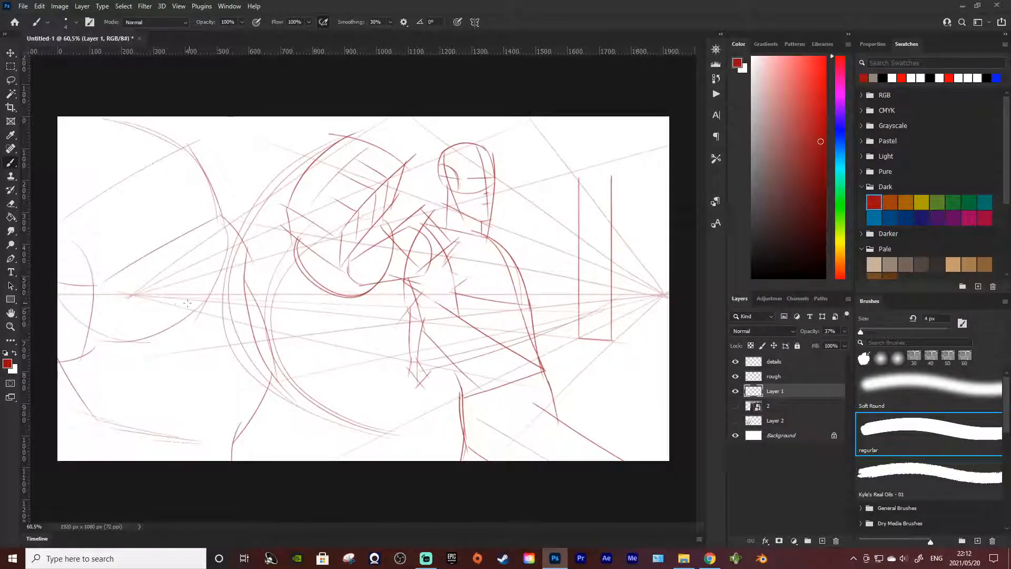
{"action": "left_click_drag", "start_coordinate": [136, 294], "coordinate": [677, 233]}
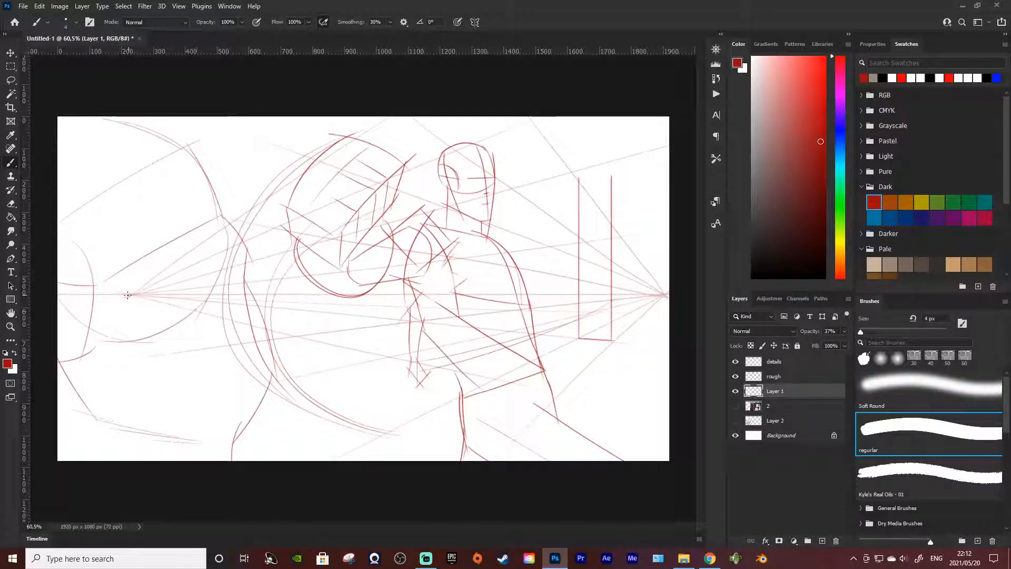
{"action": "left_click_drag", "start_coordinate": [668, 296], "coordinate": [85, 335]}
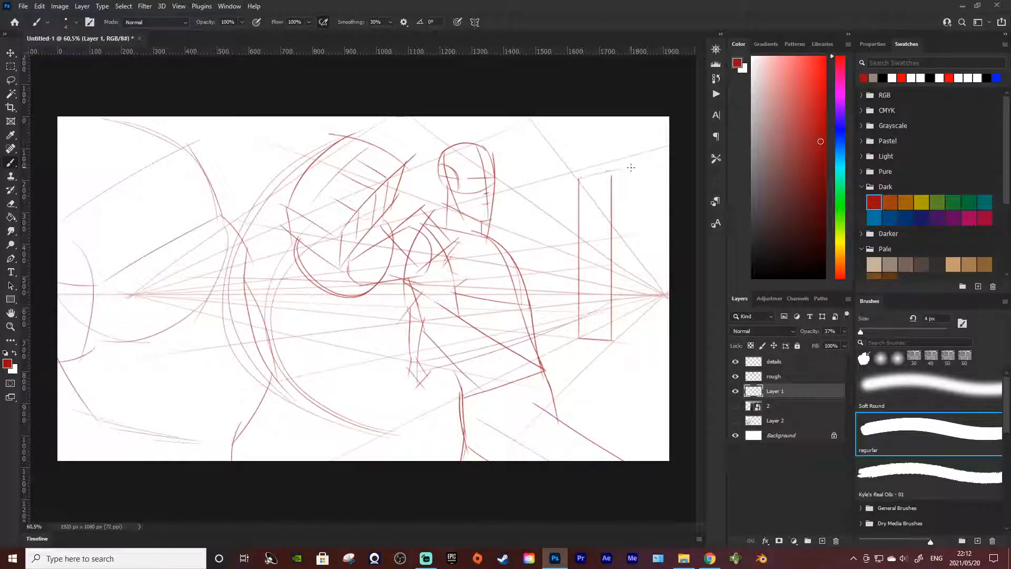
Step: Try the building's top edges over the guides, and return to the rough layer for drawing
{"action": "left_click_drag", "start_coordinate": [579, 178], "coordinate": [611, 173]}
{"action": "mouse_move", "coordinate": [612, 175]}
{"action": "left_mouse_down"}
{"action": "mouse_move", "coordinate": [649, 227]}
{"action": "mouse_move", "coordinate": [641, 216]}
{"action": "mouse_move", "coordinate": [622, 288]}
{"action": "mouse_move", "coordinate": [626, 320]}
{"action": "mouse_move", "coordinate": [635, 213]}
{"action": "left_mouse_up"}
{"action": "key", "text": "ctrl+z"}
{"action": "key", "text": "ctrl+z"}
{"action": "key", "text": "ctrl+z"}
{"action": "left_click", "coordinate": [775, 361]}
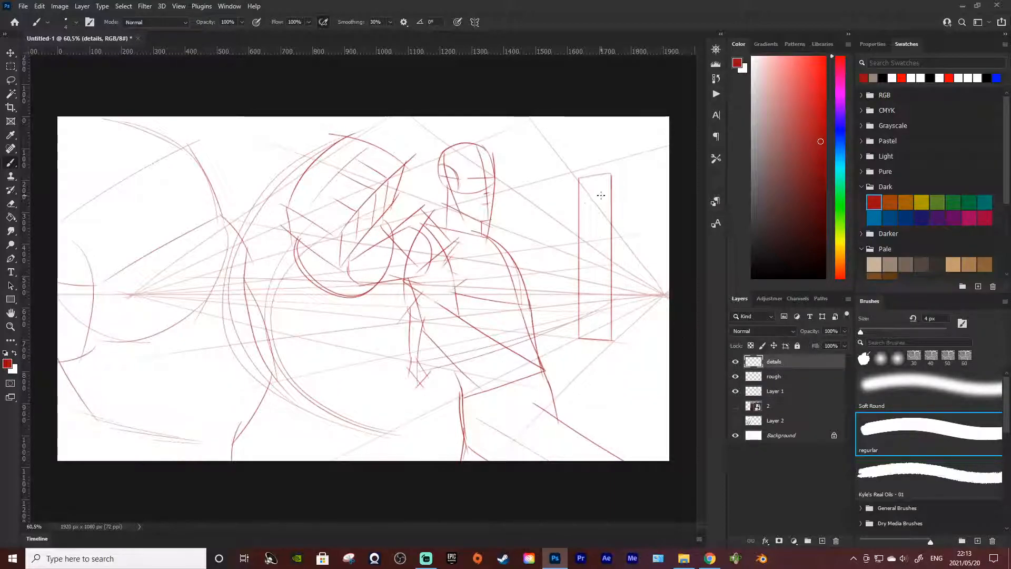
{"action": "left_click", "coordinate": [774, 376]}
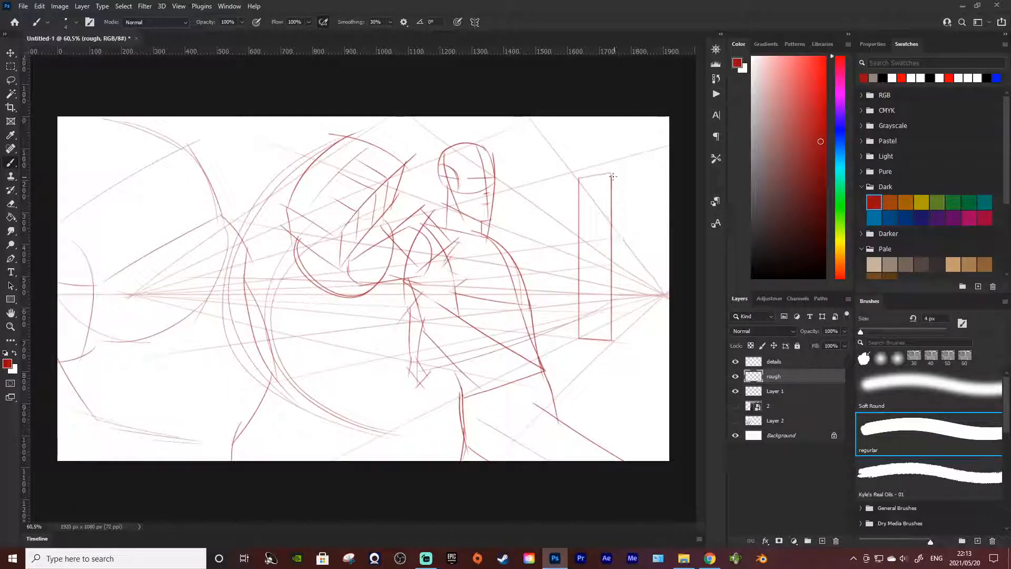
Step: Draw the building's receding side face toward the right vanishing point, closed by a shorter vertical edge
{"action": "key", "text": "ctrl+z"}
{"action": "left_click", "coordinate": [635, 209], "text": "shift"}
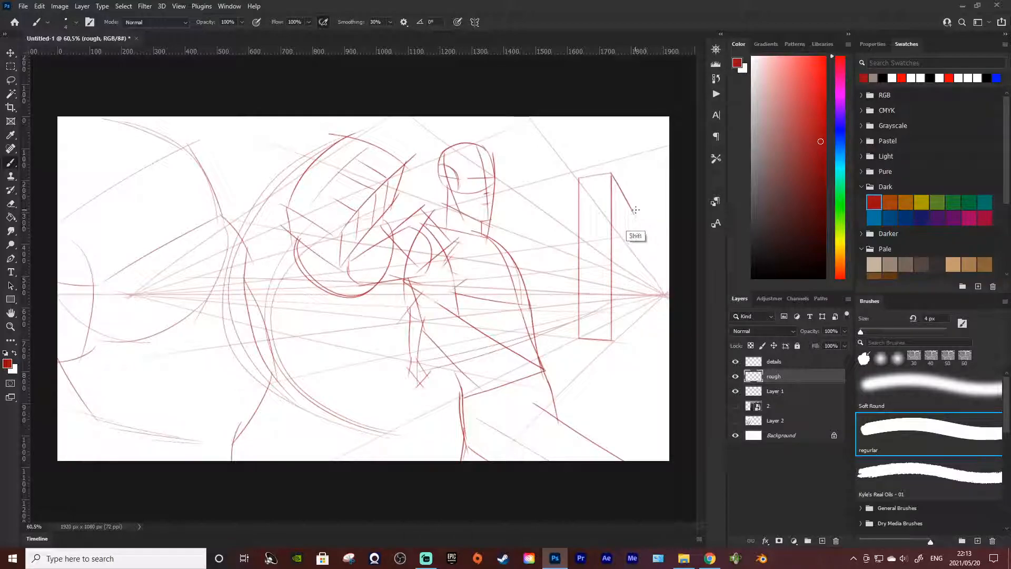
{"action": "left_click", "coordinate": [635, 321], "text": "shift"}
{"action": "left_click_drag", "start_coordinate": [613, 342], "coordinate": [647, 311]}
{"action": "key", "text": "ctrl+z"}
{"action": "key", "text": "ctrl+z"}
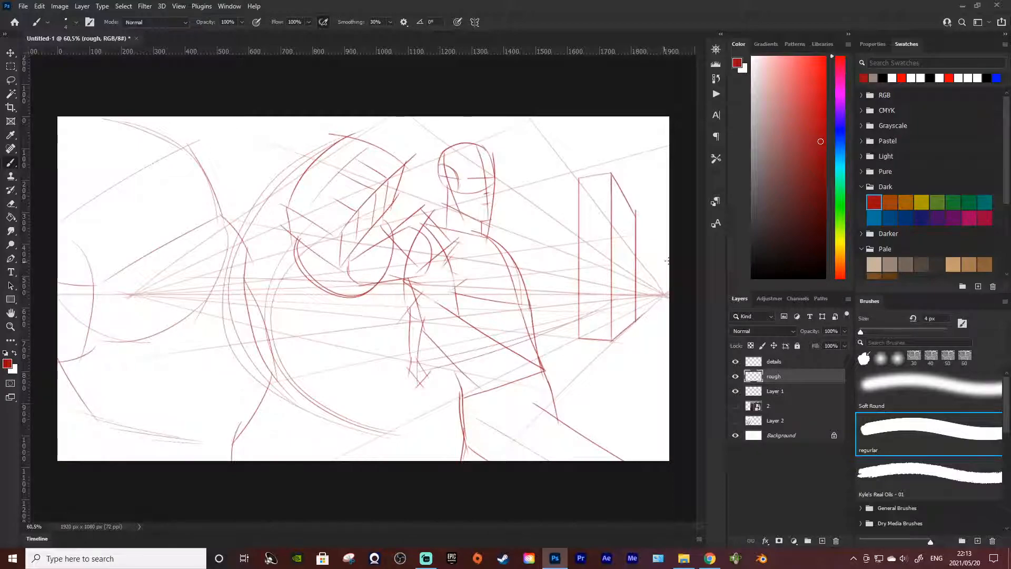
Step: Try a lower adjoining building beyond the side face, and undo the strokes back to the two verticals and base line
{"action": "left_click_drag", "start_coordinate": [640, 212], "coordinate": [639, 319]}
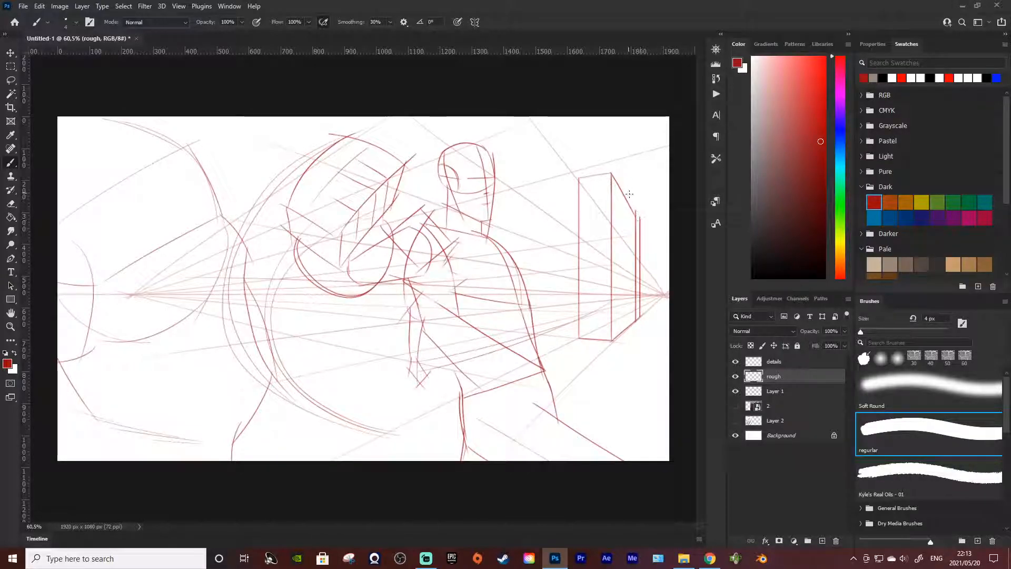
{"action": "key", "text": "ctrl+z"}
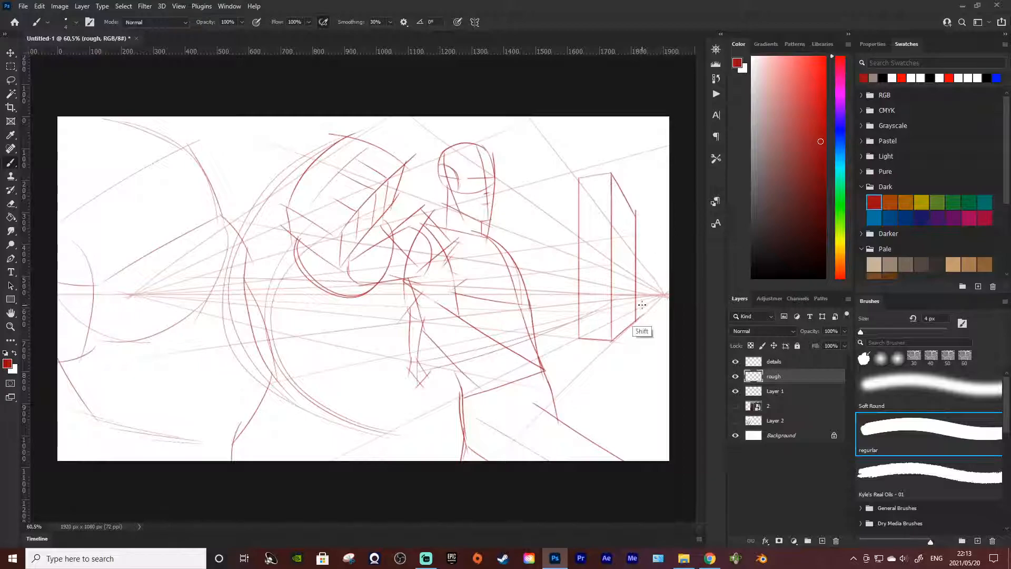
{"action": "left_click_drag", "start_coordinate": [640, 318], "coordinate": [654, 241]}
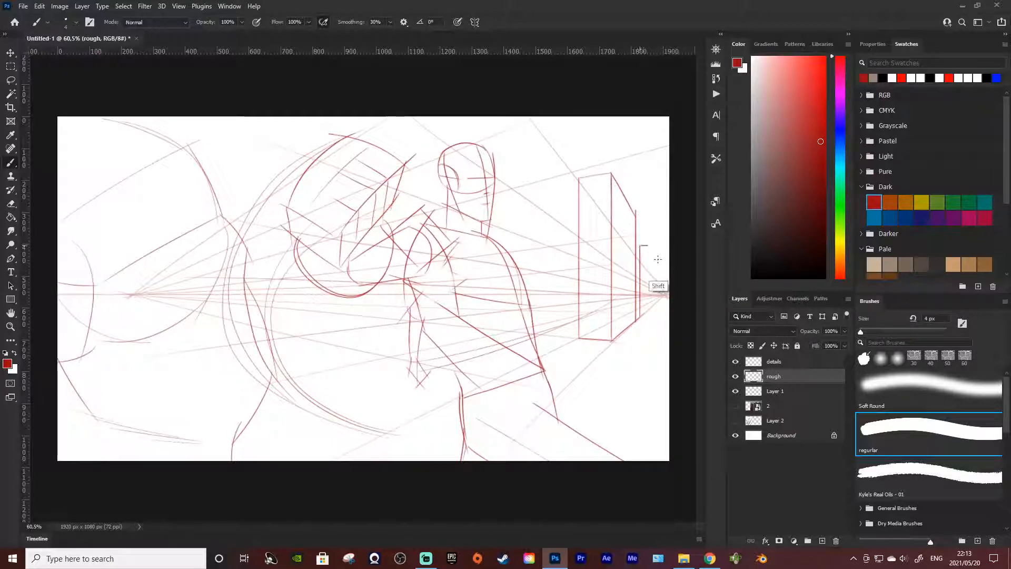
{"action": "left_click", "coordinate": [641, 246]}
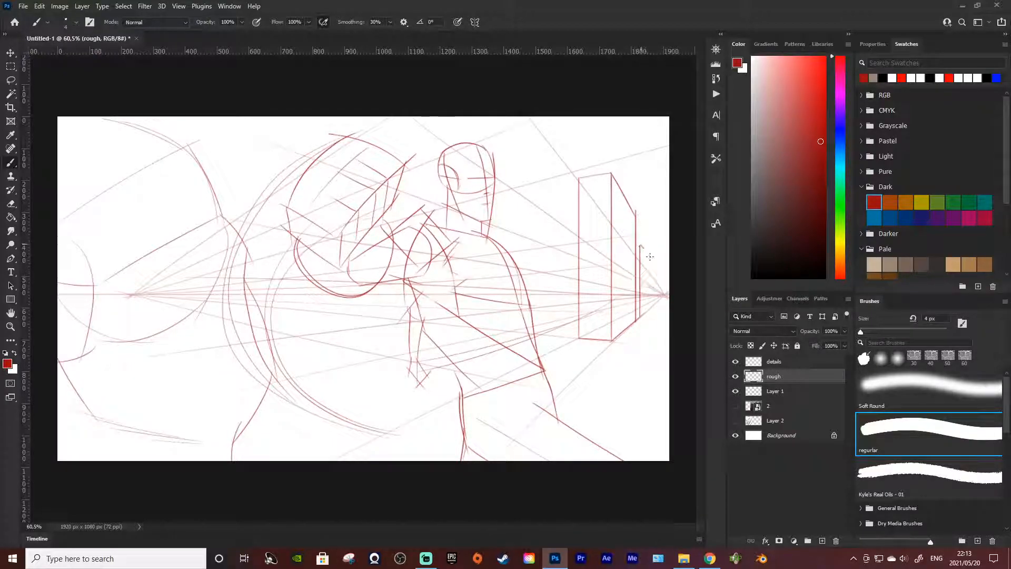
{"action": "left_click_drag", "start_coordinate": [641, 246], "coordinate": [643, 313]}
{"action": "key", "text": "ctrl+z"}
{"action": "key", "text": "ctrl+z"}
{"action": "key", "text": "ctrl+z"}
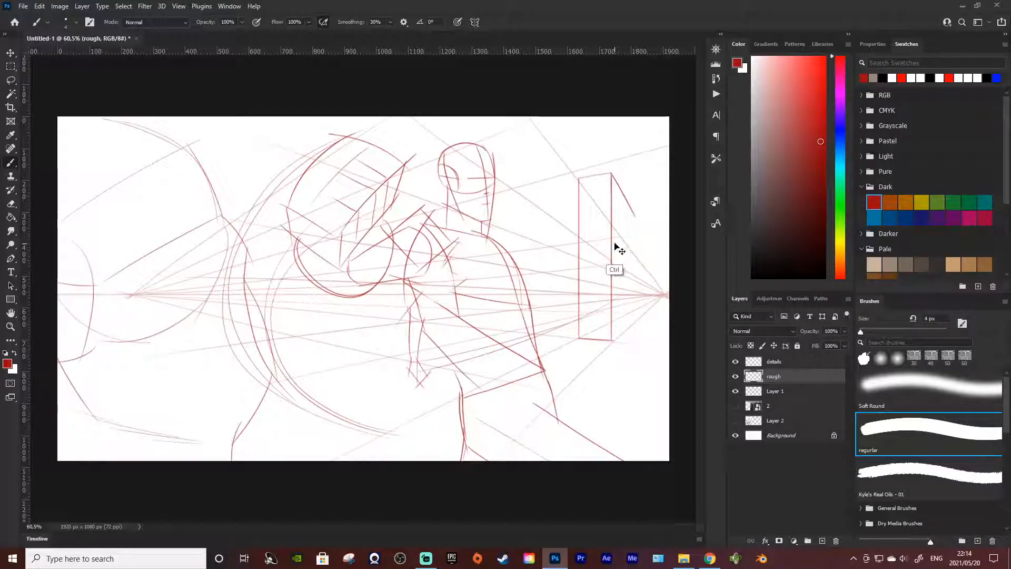
{"action": "key", "text": "ctrl+z"}
{"action": "key", "text": "ctrl+z"}
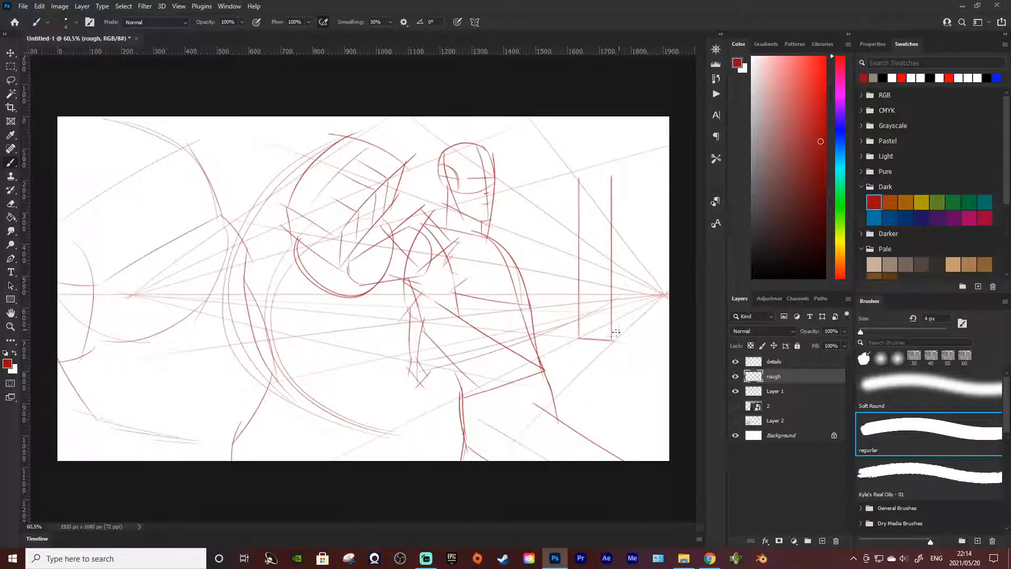
Step: Draw the building's long receding side from the nearer corner back to a short vertical edge beside the right vanishing point
{"action": "mouse_move", "coordinate": [612, 340]}
{"action": "left_mouse_down"}
{"action": "mouse_move", "coordinate": [691, 273]}
{"action": "mouse_move", "coordinate": [663, 297]}
{"action": "mouse_move", "coordinate": [662, 256]}
{"action": "left_mouse_up"}
{"action": "left_click_drag", "start_coordinate": [611, 177], "coordinate": [662, 261]}
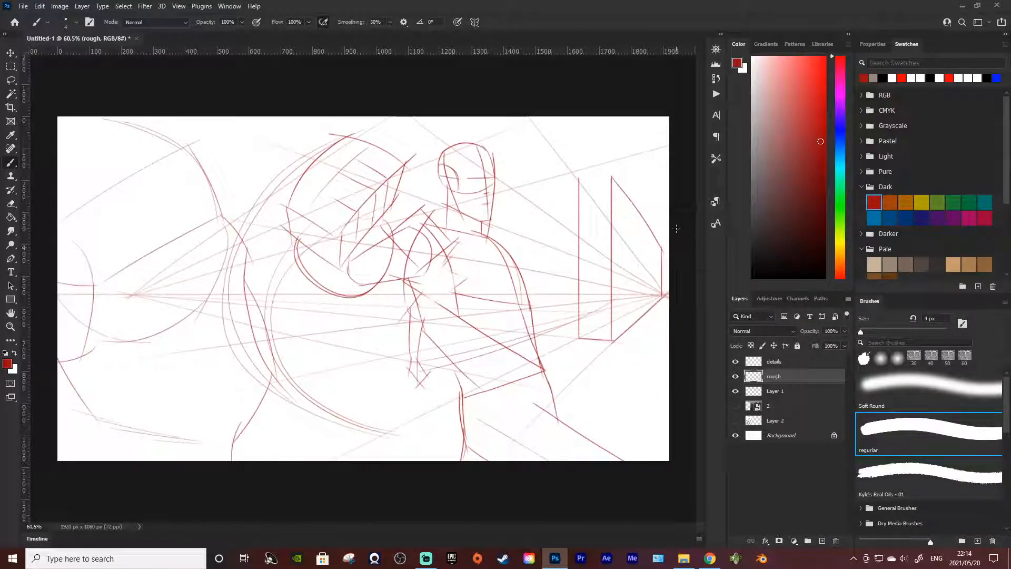
{"action": "left_click_drag", "start_coordinate": [662, 249], "coordinate": [674, 248]}
Step: Extend the building's top edge to the figure's neck and continue its base line behind the figure toward the left vanishing point
{"action": "left_click_drag", "start_coordinate": [611, 175], "coordinate": [570, 185]}
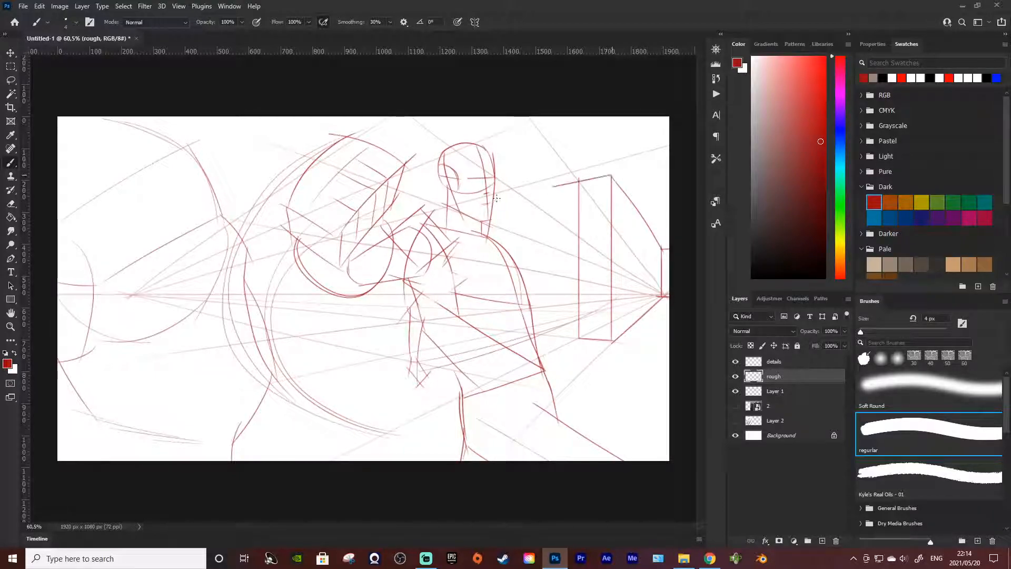
{"action": "left_click_drag", "start_coordinate": [490, 211], "coordinate": [475, 216]}
{"action": "key", "text": "ctrl+z"}
{"action": "left_click_drag", "start_coordinate": [617, 174], "coordinate": [470, 206]}
{"action": "left_click_drag", "start_coordinate": [612, 341], "coordinate": [532, 332]}
{"action": "left_click_drag", "start_coordinate": [419, 322], "coordinate": [222, 298]}
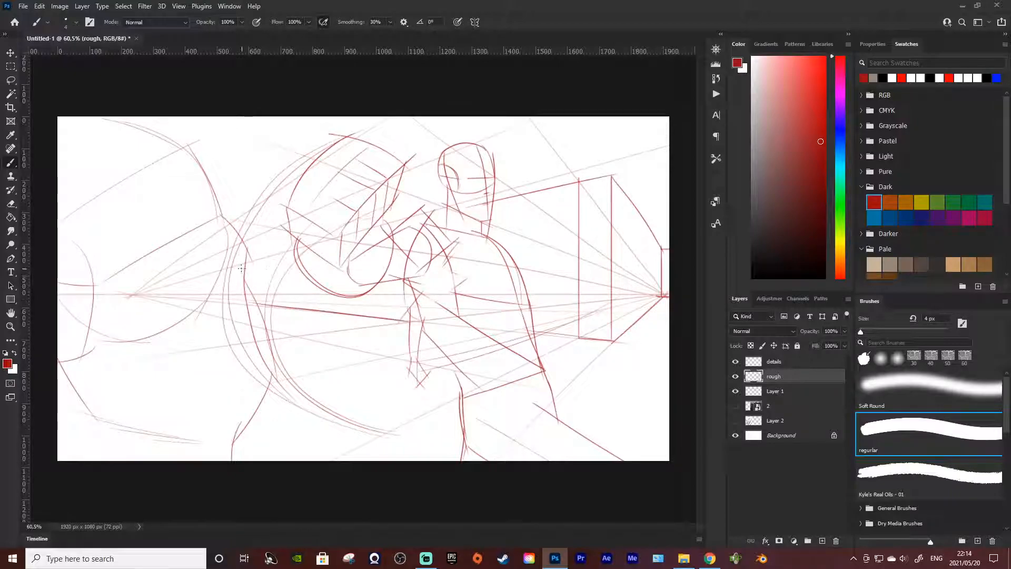
Step: Continue the building's top line from the figure's neck past the large fist to the foreshortened arm
{"action": "mouse_move", "coordinate": [294, 249]}
{"action": "left_mouse_down"}
{"action": "mouse_move", "coordinate": [225, 260]}
{"action": "mouse_move", "coordinate": [238, 263]}
{"action": "left_mouse_up"}
{"action": "key", "text": "ctrl+z"}
{"action": "left_click_drag", "start_coordinate": [381, 224], "coordinate": [467, 207]}
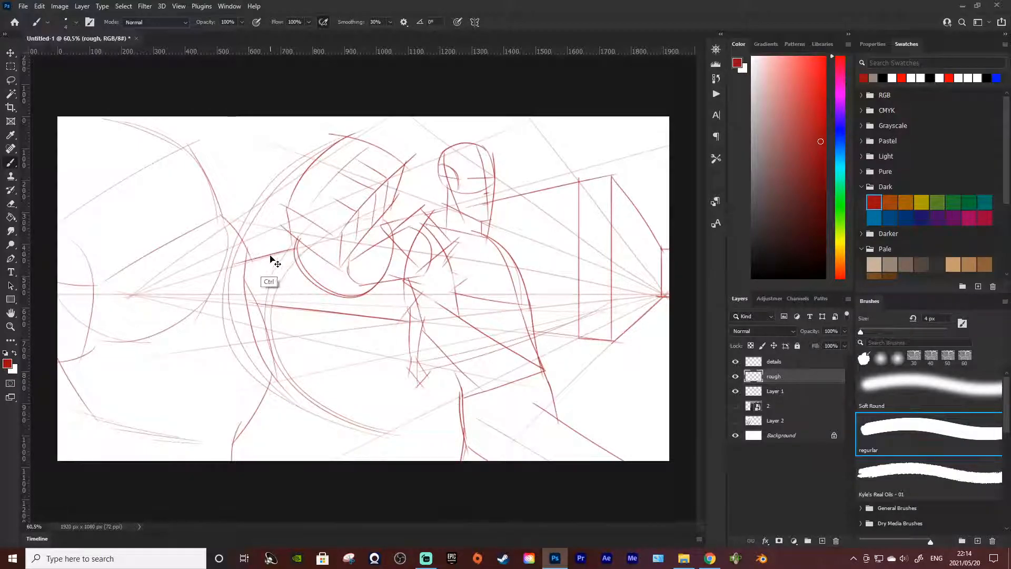
{"action": "left_click_drag", "start_coordinate": [374, 225], "coordinate": [435, 203]}
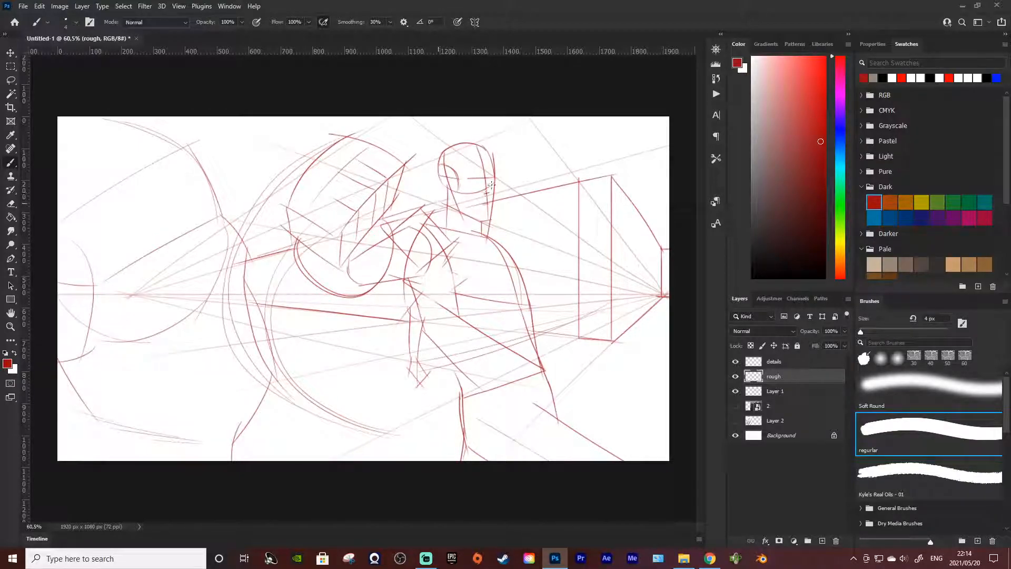
Step: Add a second, outer roof line above the building's top edge and down along its receding side
{"action": "left_click_drag", "start_coordinate": [504, 190], "coordinate": [616, 161]}
{"action": "key", "text": "ctrl+z"}
{"action": "mouse_move", "coordinate": [507, 189]}
{"action": "left_mouse_down"}
{"action": "mouse_move", "coordinate": [623, 162]}
{"action": "mouse_move", "coordinate": [649, 223]}
{"action": "left_mouse_up"}
{"action": "key", "text": "ctrl+z"}
{"action": "left_click_drag", "start_coordinate": [620, 166], "coordinate": [651, 217]}
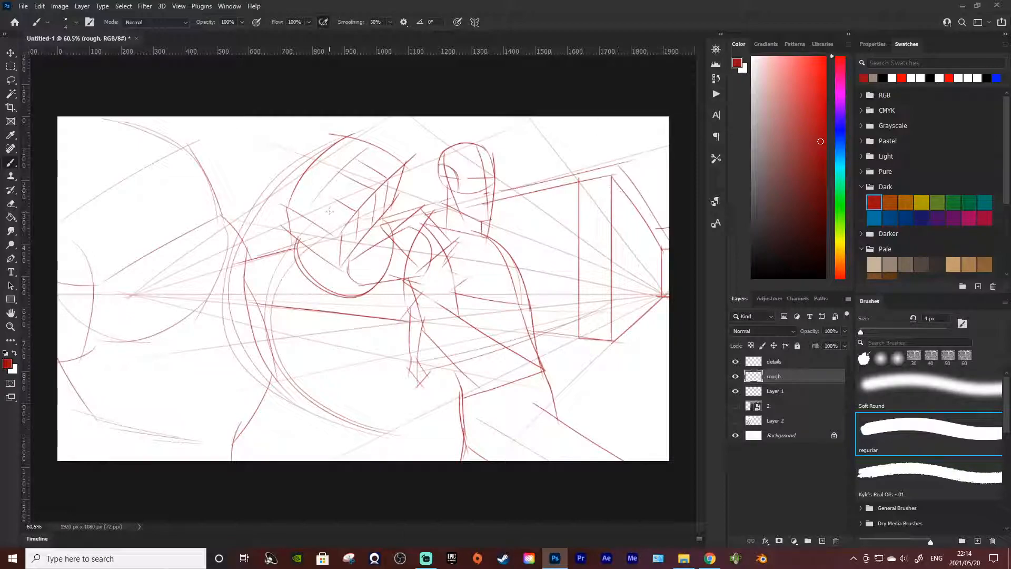
Step: Sketch faint perspective lines beside the figure's head and across the sky above the large fist and foreshortened arm
{"action": "left_click_drag", "start_coordinate": [439, 168], "coordinate": [482, 150]}
{"action": "left_click_drag", "start_coordinate": [404, 118], "coordinate": [367, 139]}
{"action": "left_click_drag", "start_coordinate": [481, 177], "coordinate": [494, 187]}
{"action": "left_click_drag", "start_coordinate": [316, 105], "coordinate": [230, 180]}
{"action": "key", "text": "ctrl+z"}
{"action": "left_click_drag", "start_coordinate": [304, 103], "coordinate": [177, 214]}
{"action": "left_click_drag", "start_coordinate": [220, 106], "coordinate": [188, 146]}
{"action": "left_click_drag", "start_coordinate": [183, 114], "coordinate": [335, 173]}
Step: Add crossing perspective lines in the sky above the building's roof, beyond the figure's head
{"action": "left_click_drag", "start_coordinate": [523, 114], "coordinate": [579, 169]}
{"action": "key", "text": "ctrl+z"}
{"action": "mouse_move", "coordinate": [528, 112]}
{"action": "left_mouse_down"}
{"action": "mouse_move", "coordinate": [575, 171]}
{"action": "mouse_move", "coordinate": [670, 144]}
{"action": "left_mouse_up"}
{"action": "key", "text": "ctrl+z"}
{"action": "left_click_drag", "start_coordinate": [575, 172], "coordinate": [686, 152]}
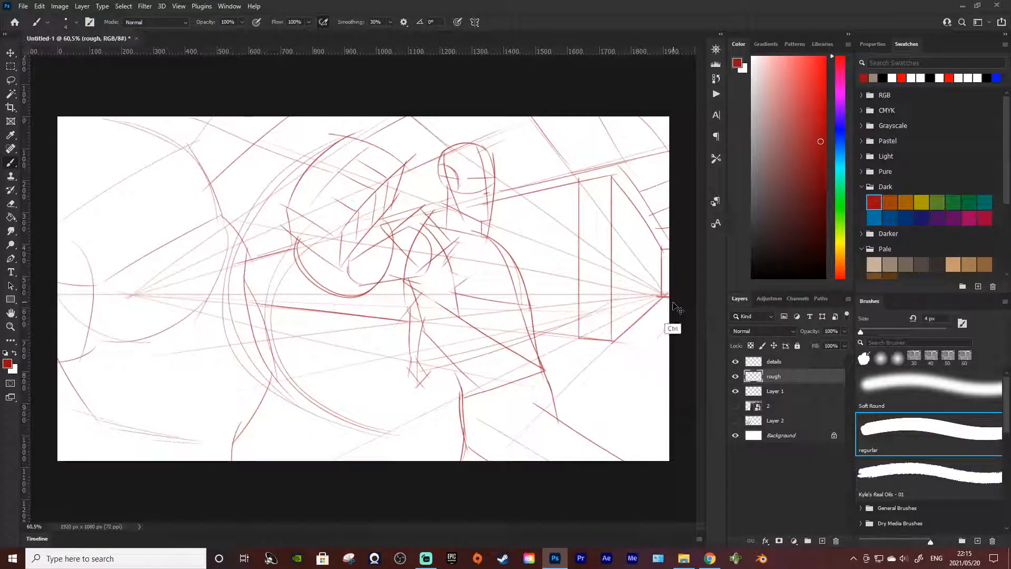
Step: Draw crossing ground perspective lines in front of the building, between the figure's hip and the canvas's right edge
{"action": "left_click_drag", "start_coordinate": [667, 312], "coordinate": [591, 420]}
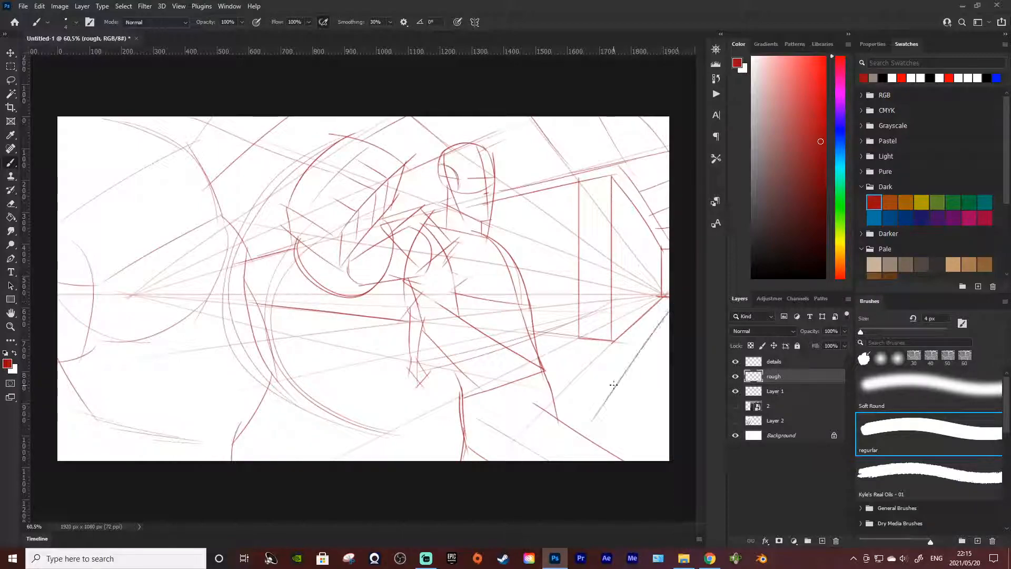
{"action": "key", "text": "ctrl+z"}
{"action": "mouse_move", "coordinate": [668, 312]}
{"action": "left_mouse_down"}
{"action": "mouse_move", "coordinate": [593, 436]}
{"action": "mouse_move", "coordinate": [595, 409]}
{"action": "mouse_move", "coordinate": [566, 446]}
{"action": "left_mouse_up"}
{"action": "key", "text": "ctrl+z"}
{"action": "left_click_drag", "start_coordinate": [671, 354], "coordinate": [605, 460]}
{"action": "left_click_drag", "start_coordinate": [538, 346], "coordinate": [720, 426]}
{"action": "key", "text": "ctrl+z"}
{"action": "key", "text": "ctrl+z"}
{"action": "left_click_drag", "start_coordinate": [537, 346], "coordinate": [669, 374]}
{"action": "left_click_drag", "start_coordinate": [551, 392], "coordinate": [667, 428]}
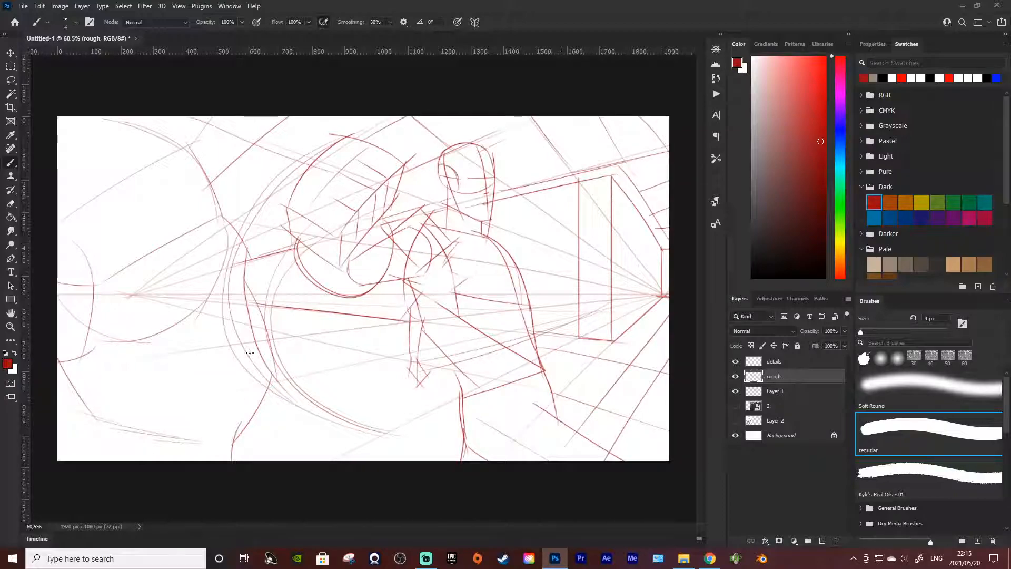
Step: Draw diagonal ground lines from the curved foreshortened arm down toward the figure's legs
{"action": "mouse_move", "coordinate": [270, 329]}
{"action": "left_mouse_down"}
{"action": "mouse_move", "coordinate": [456, 390]}
{"action": "mouse_move", "coordinate": [273, 330]}
{"action": "mouse_move", "coordinate": [404, 419]}
{"action": "left_mouse_up"}
{"action": "key", "text": "ctrl+z"}
{"action": "key", "text": "ctrl+z"}
{"action": "left_click_drag", "start_coordinate": [274, 362], "coordinate": [454, 451]}
{"action": "mouse_move", "coordinate": [265, 407]}
{"action": "left_mouse_down"}
{"action": "mouse_move", "coordinate": [325, 437]}
{"action": "mouse_move", "coordinate": [328, 452]}
{"action": "left_mouse_up"}
{"action": "key", "text": "ctrl+z"}
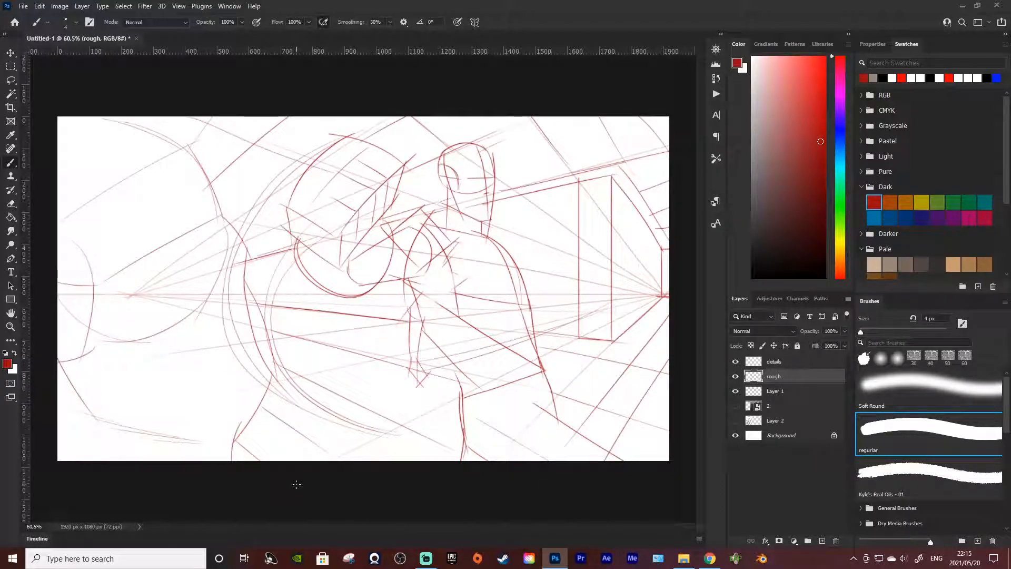
Step: Add cross lines on the ground below the large fist and a short vertical building edge beside the arm
{"action": "left_click_drag", "start_coordinate": [275, 339], "coordinate": [374, 327]}
{"action": "left_click_drag", "start_coordinate": [303, 375], "coordinate": [420, 350]}
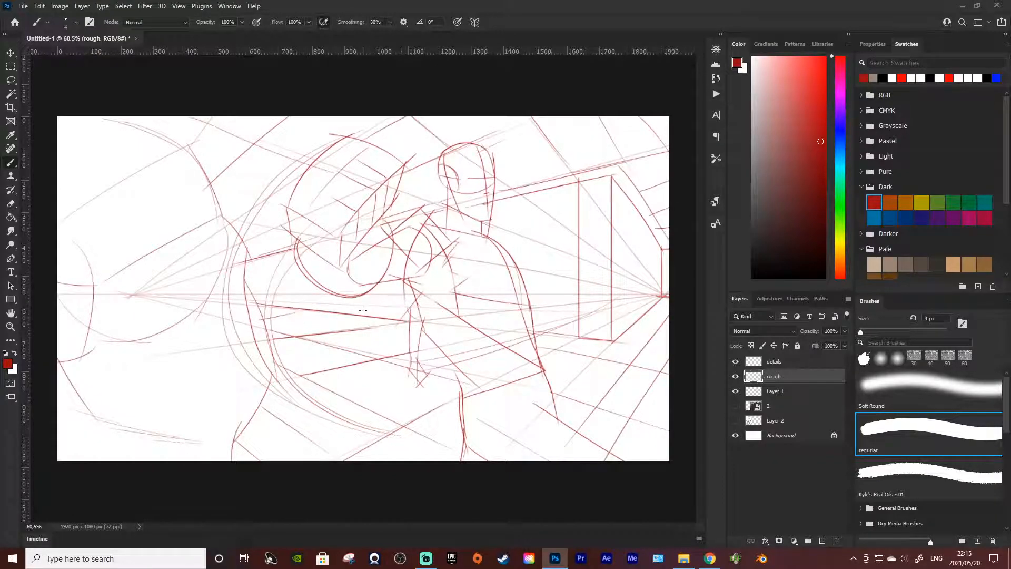
{"action": "key", "text": "shift"}
{"action": "left_click_drag", "start_coordinate": [261, 301], "coordinate": [263, 266]}
{"action": "left_click_drag", "start_coordinate": [247, 255], "coordinate": [263, 257]}
Step: Lower the rough layer's opacity to 64% and hide the perspective guides on Layer 1
{"action": "key", "text": "ctrl"}
{"action": "scroll", "coordinate": [527, 398], "scroll_direction": "down", "scroll_amount": 3}
{"action": "scroll", "coordinate": [414, 376], "scroll_direction": "up", "scroll_amount": 2}
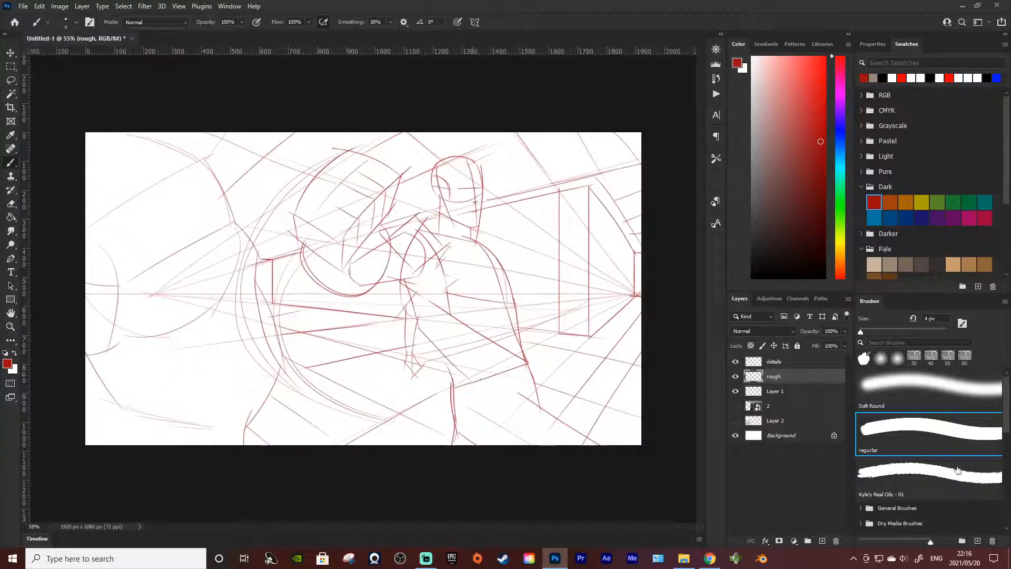
{"action": "left_click", "coordinate": [844, 330]}
{"action": "left_click", "coordinate": [814, 345]}
{"action": "left_click_drag", "start_coordinate": [815, 345], "coordinate": [828, 348]}
{"action": "left_click", "coordinate": [736, 419]}
{"action": "left_click", "coordinate": [736, 390]}
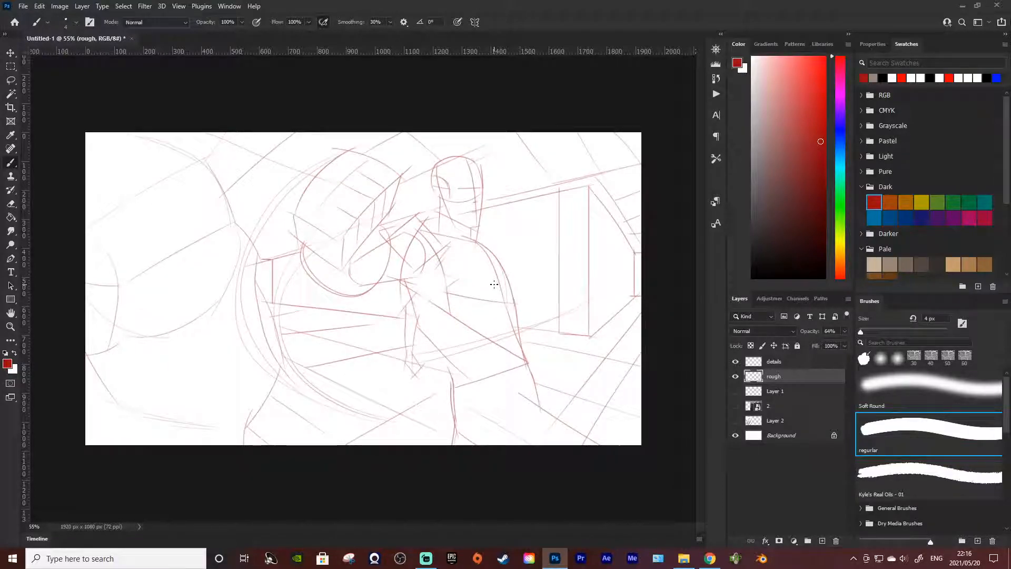
Step: Change the brush colour to dark blue and make the details layer active
{"action": "left_click", "coordinate": [841, 127]}
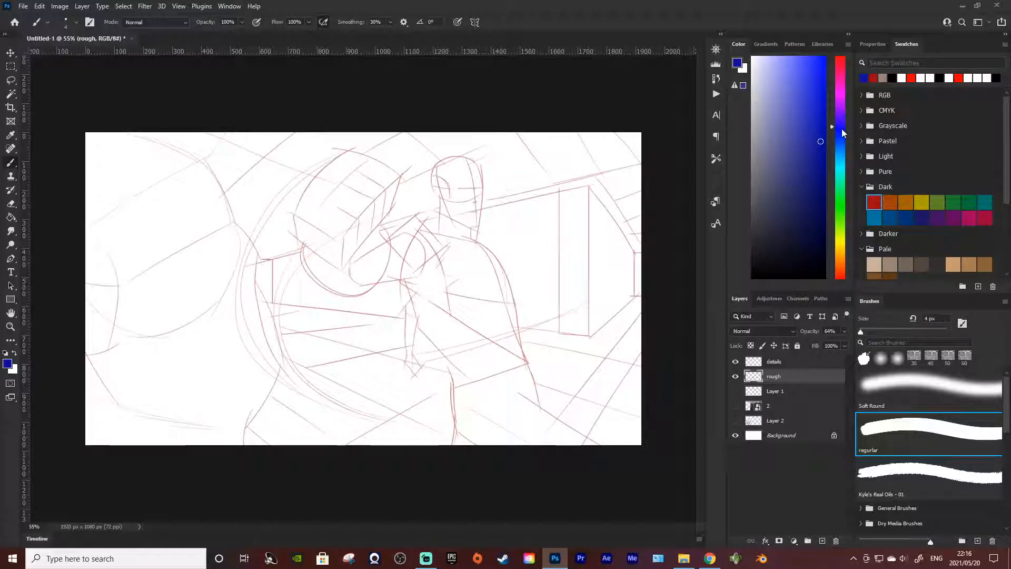
{"action": "left_click", "coordinate": [778, 362]}
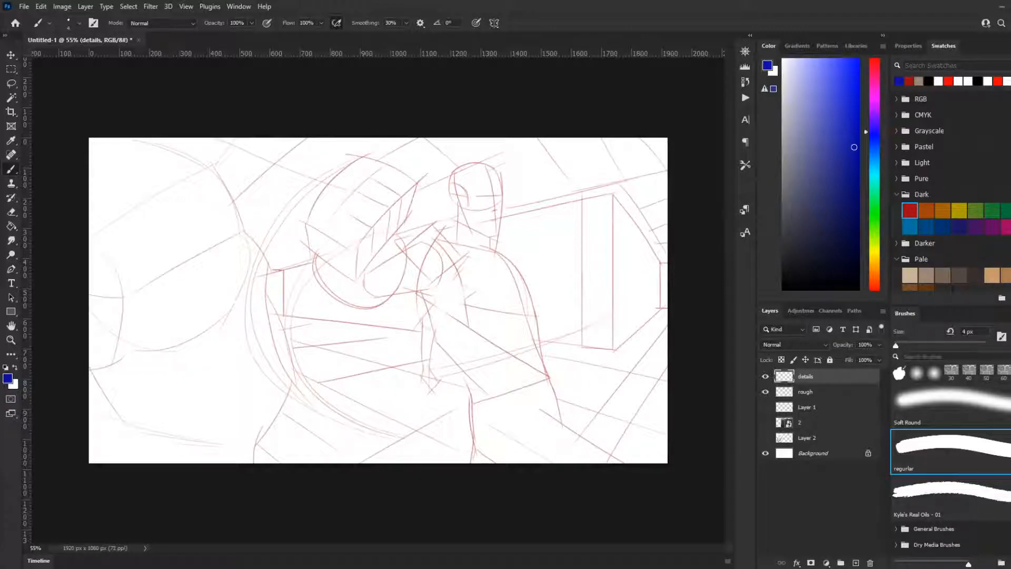
{"action": "scroll", "coordinate": [378, 300], "scroll_direction": "down", "scroll_amount": 2}
{"action": "scroll", "coordinate": [378, 300], "scroll_direction": "up", "scroll_amount": 4}
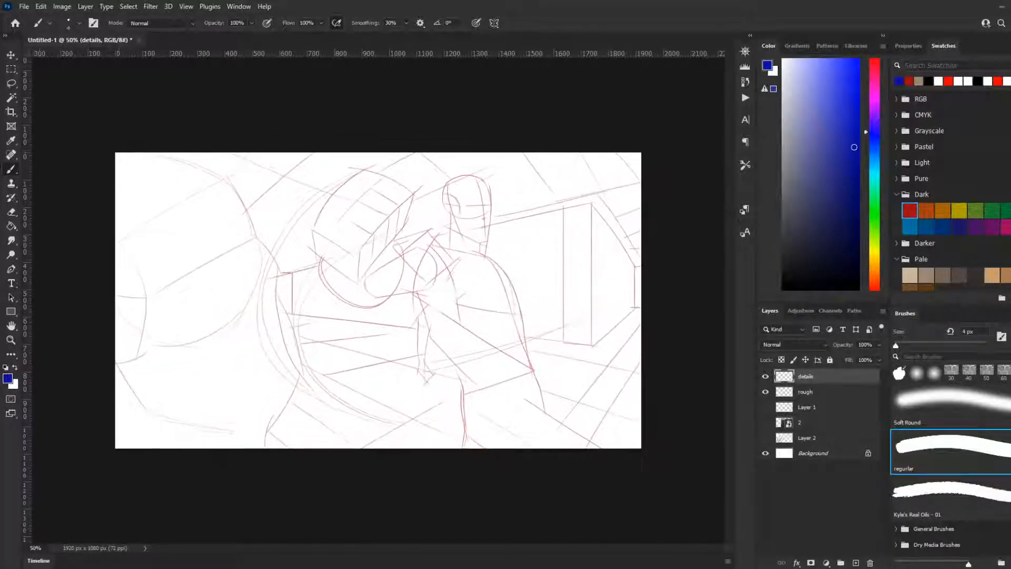
{"action": "scroll", "coordinate": [378, 300], "scroll_direction": "down", "scroll_amount": 1}
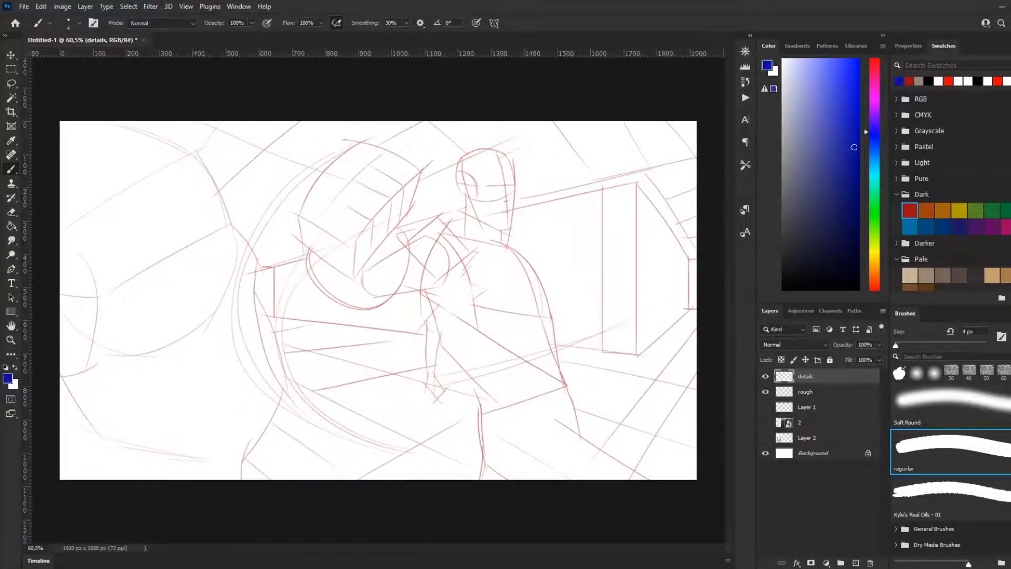
Step: Fade the rough layer to about 36% opacity, return to the details layer and pick a bright, fully saturated blue
{"action": "left_click", "coordinate": [813, 392]}
{"action": "left_click", "coordinate": [878, 343]}
{"action": "left_click_drag", "start_coordinate": [834, 358], "coordinate": [849, 362]}
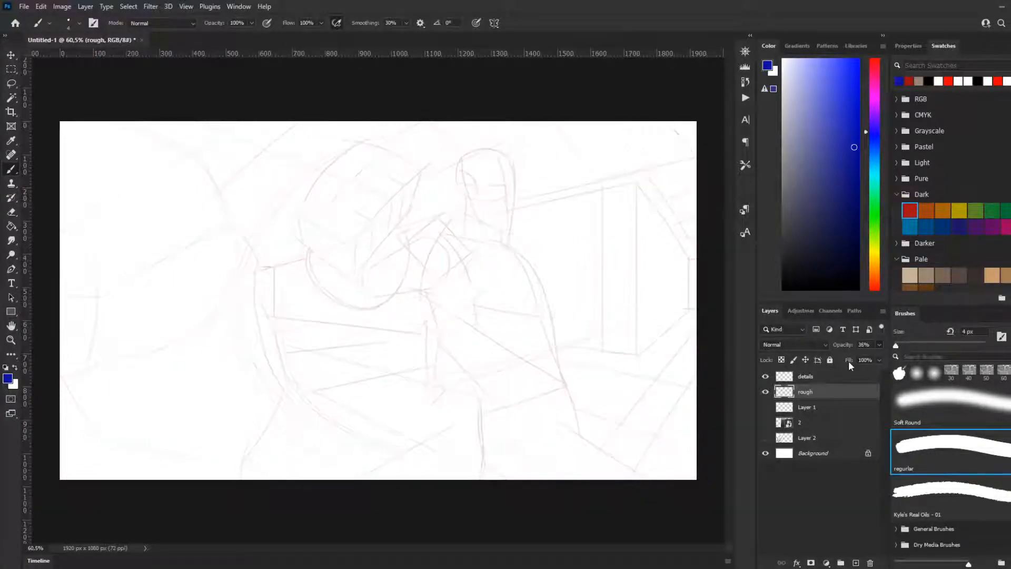
{"action": "left_click", "coordinate": [811, 377]}
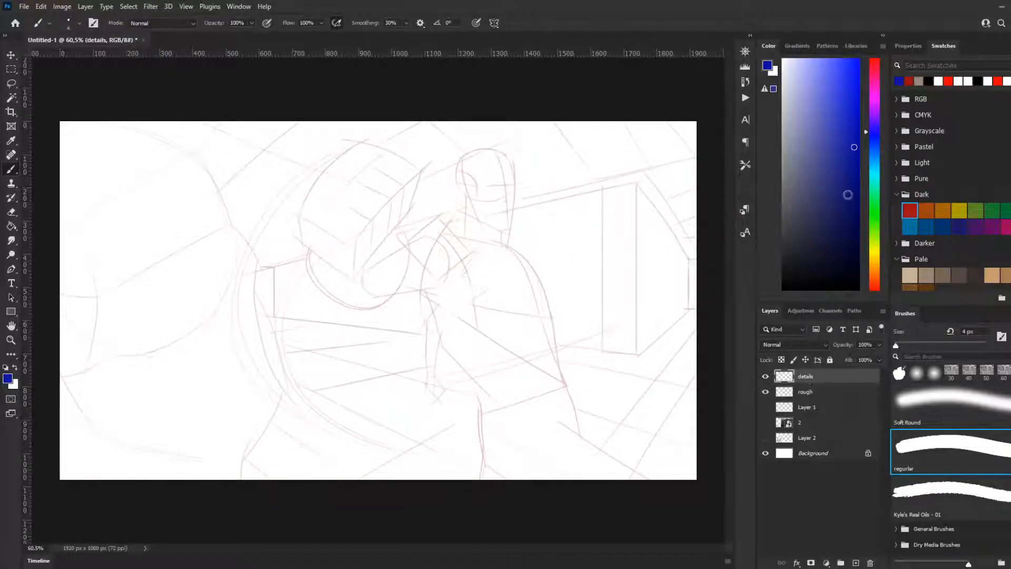
{"action": "left_click_drag", "start_coordinate": [847, 207], "coordinate": [859, 59]}
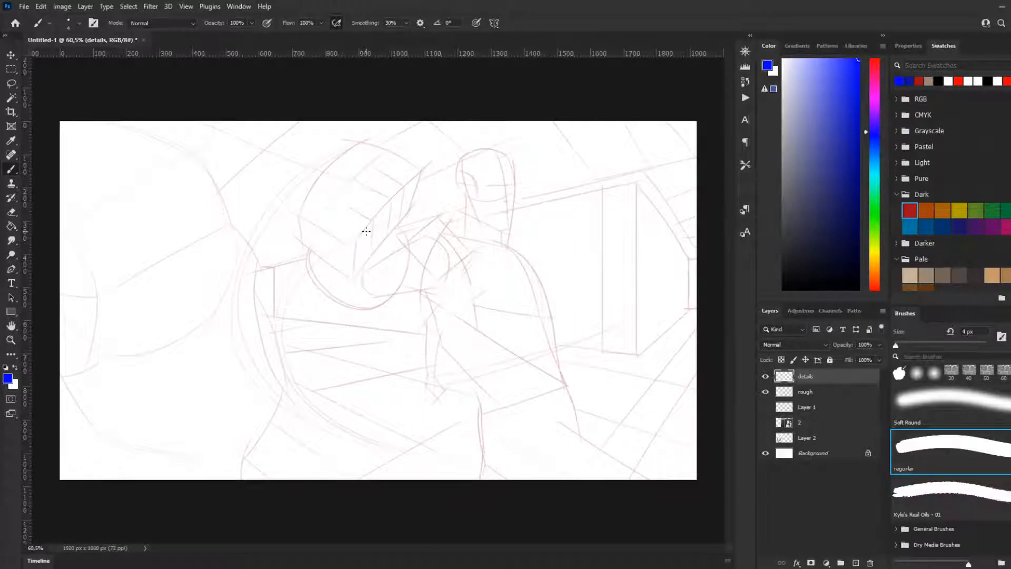
Step: Outline the figure's jaw and chin in blue, from below the ear to the front of the face
{"action": "scroll", "coordinate": [377, 237], "scroll_direction": "down", "scroll_amount": 3}
{"action": "scroll", "coordinate": [384, 237], "scroll_direction": "up", "scroll_amount": 2}
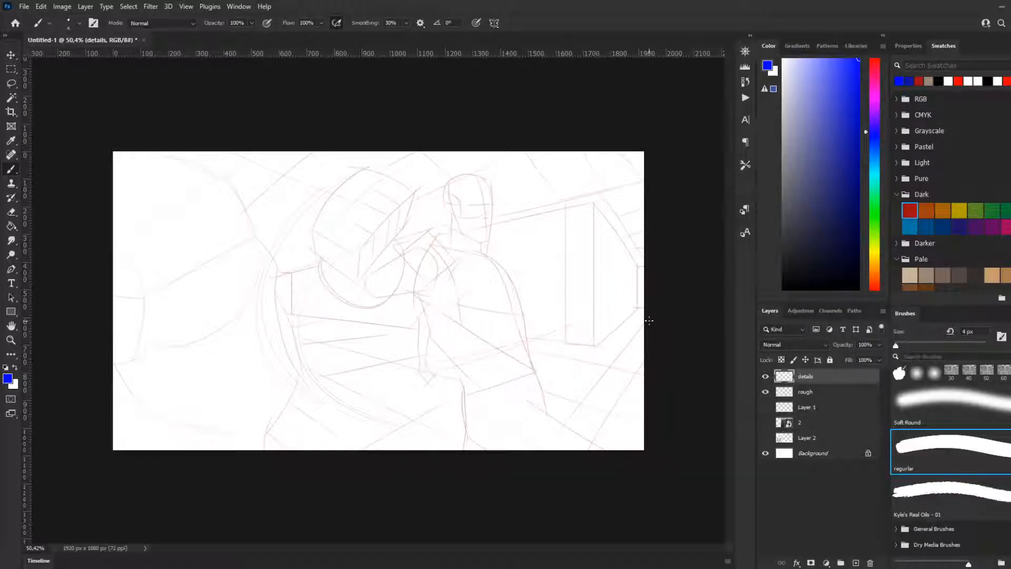
{"action": "scroll", "coordinate": [642, 221], "scroll_direction": "up", "scroll_amount": 5}
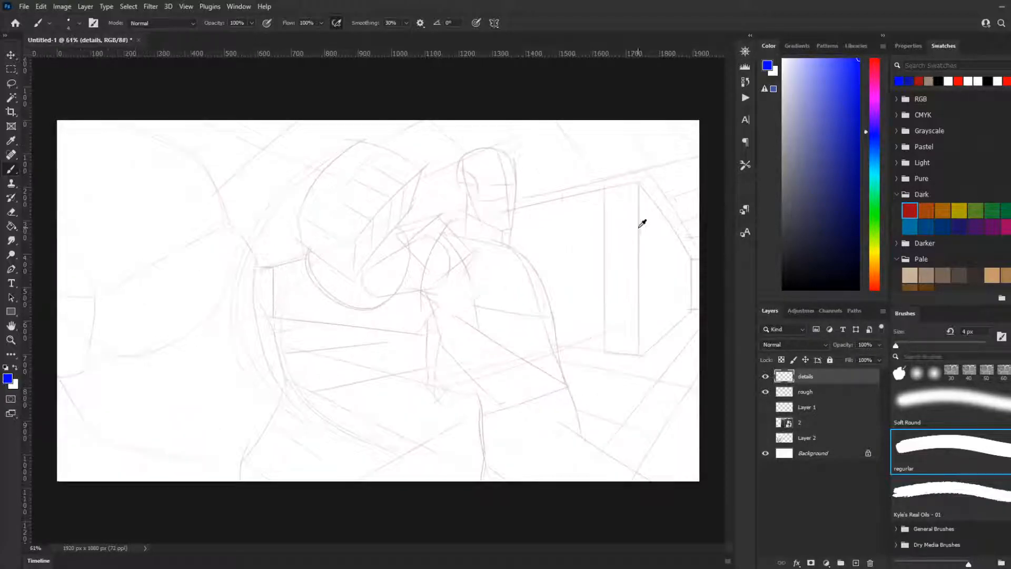
{"action": "scroll", "coordinate": [498, 226], "scroll_direction": "down", "scroll_amount": 2}
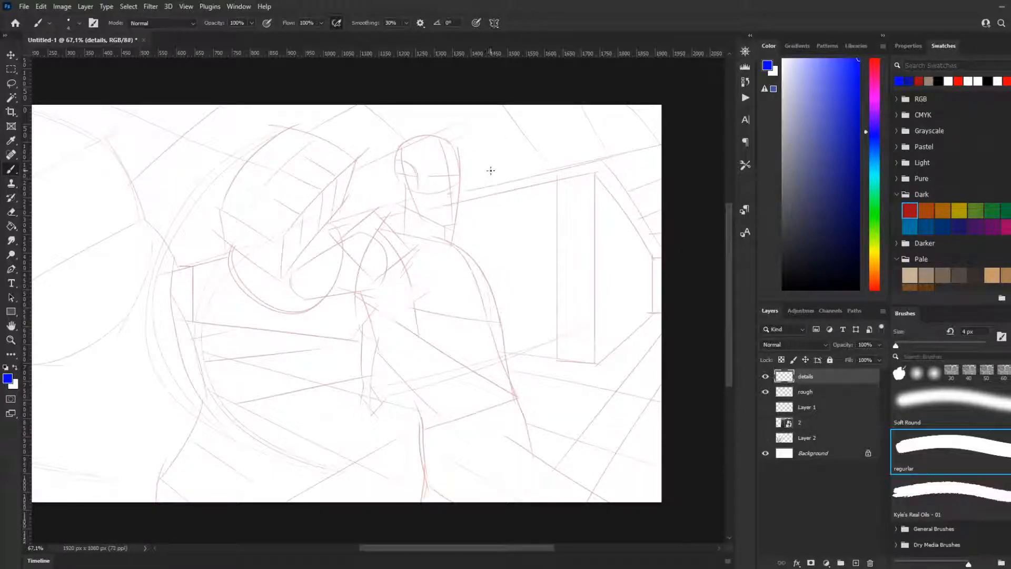
{"action": "mouse_move", "coordinate": [459, 155]}
{"action": "left_mouse_down"}
{"action": "mouse_move", "coordinate": [467, 183]}
{"action": "mouse_move", "coordinate": [459, 182]}
{"action": "left_mouse_up"}
{"action": "key", "text": "ctrl+z"}
{"action": "key", "text": "ctrl+z"}
{"action": "key", "text": "ctrl+z"}
{"action": "mouse_move", "coordinate": [445, 227]}
{"action": "left_mouse_down"}
{"action": "mouse_move", "coordinate": [413, 209]}
{"action": "mouse_move", "coordinate": [416, 180]}
{"action": "mouse_move", "coordinate": [419, 212]}
{"action": "mouse_move", "coordinate": [410, 182]}
{"action": "mouse_move", "coordinate": [420, 209]}
{"action": "left_mouse_up"}
{"action": "key", "text": "ctrl+z"}
{"action": "key", "text": "ctrl+z"}
{"action": "key", "text": "ctrl+z"}
{"action": "key", "text": "ctrl+z"}
{"action": "key", "text": "ctrl+z"}
{"action": "key", "text": "ctrl+z"}
{"action": "key", "text": "ctrl+z"}
{"action": "key", "text": "ctrl+z"}
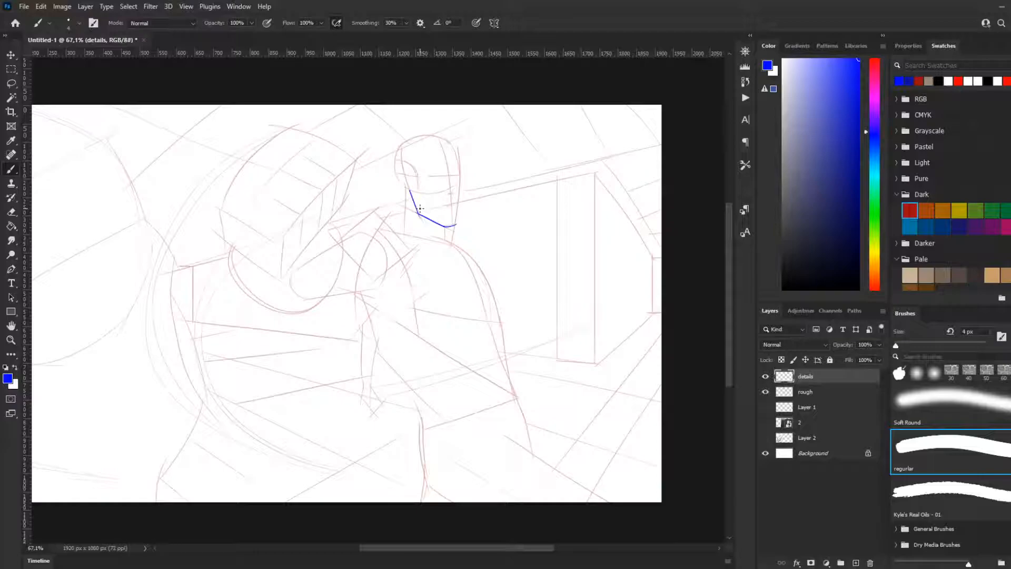
Step: Draw the figure's ear as an angular outline with inner fold lines, at the side of the head
{"action": "scroll", "coordinate": [431, 243], "scroll_direction": "up", "scroll_amount": 2}
{"action": "scroll", "coordinate": [433, 249], "scroll_direction": "up", "scroll_amount": 3}
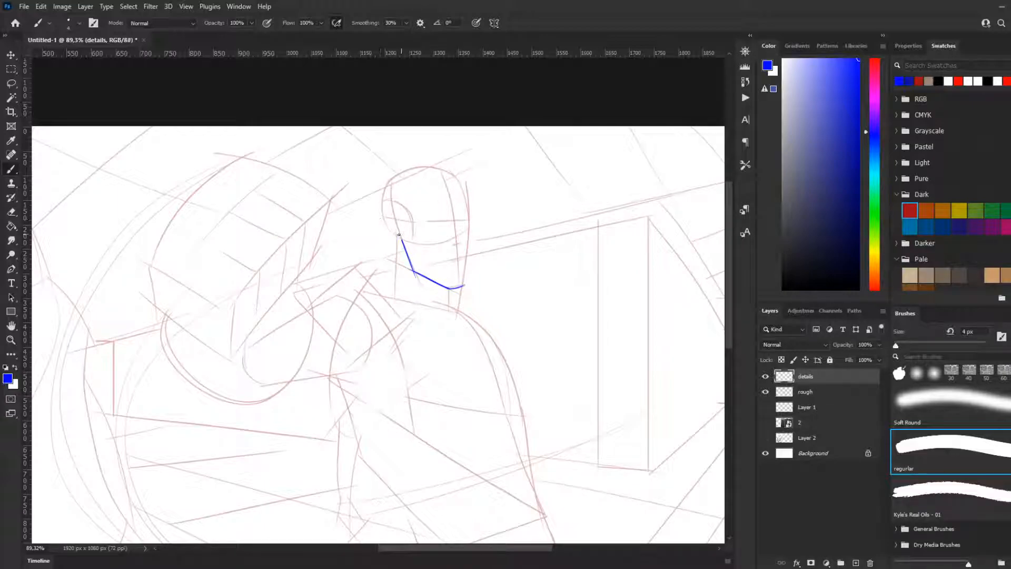
{"action": "left_click_drag", "start_coordinate": [396, 240], "coordinate": [383, 209]}
{"action": "left_click_drag", "start_coordinate": [382, 215], "coordinate": [394, 232]}
{"action": "left_click_drag", "start_coordinate": [388, 220], "coordinate": [396, 234]}
Step: Try to sketch the figure's near eye and brow along the eye guideline
{"action": "left_click_drag", "start_coordinate": [430, 221], "coordinate": [435, 218]}
{"action": "scroll", "coordinate": [511, 188], "scroll_direction": "up", "scroll_amount": 4}
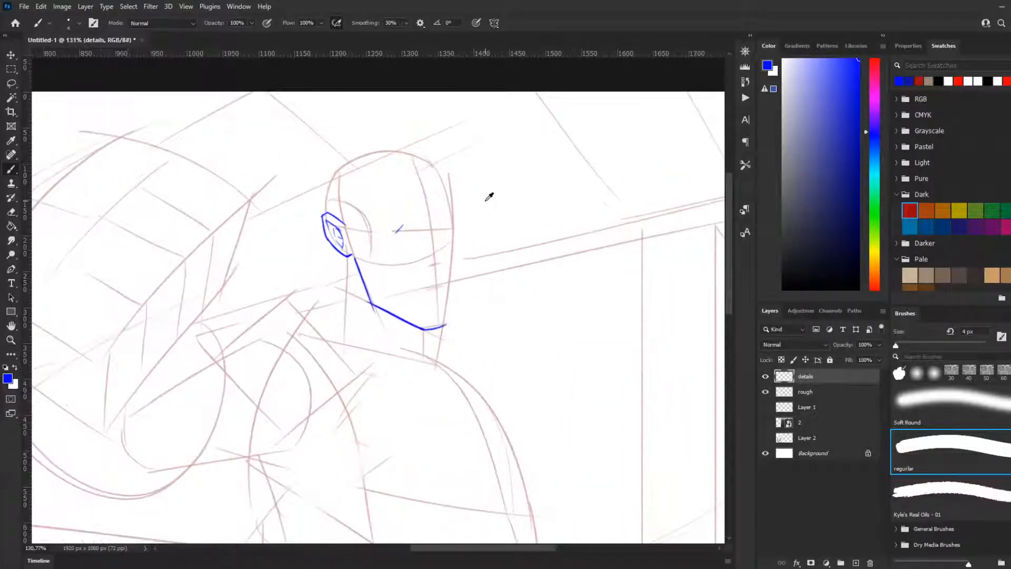
{"action": "key", "text": "ctrl+z"}
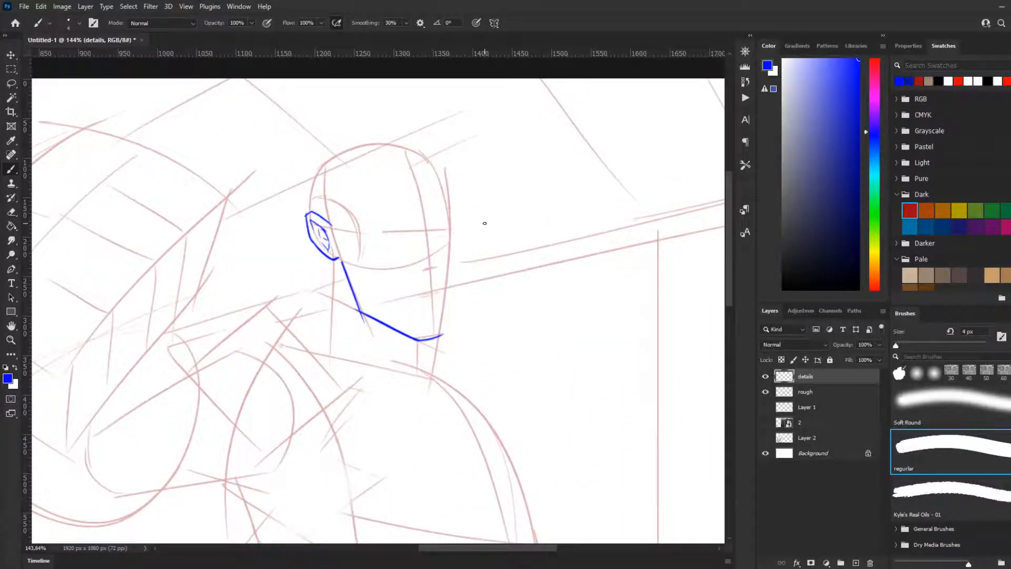
{"action": "left_click_drag", "start_coordinate": [381, 237], "coordinate": [391, 227]}
{"action": "key", "text": "ctrl+z"}
{"action": "left_click_drag", "start_coordinate": [386, 235], "coordinate": [417, 225]}
{"action": "key", "text": "ctrl+z"}
{"action": "key", "text": "ctrl+z"}
{"action": "left_click_drag", "start_coordinate": [387, 226], "coordinate": [415, 225]}
{"action": "key", "text": "ctrl+z"}
{"action": "left_click_drag", "start_coordinate": [410, 224], "coordinate": [420, 228]}
{"action": "key", "text": "ctrl+z"}
{"action": "mouse_move", "coordinate": [409, 220]}
{"action": "left_mouse_down"}
{"action": "mouse_move", "coordinate": [419, 232]}
{"action": "mouse_move", "coordinate": [397, 239]}
{"action": "left_mouse_up"}
{"action": "key", "text": "ctrl+z"}
{"action": "key", "text": "ctrl+z"}
{"action": "key", "text": "ctrl+z"}
{"action": "left_click_drag", "start_coordinate": [385, 230], "coordinate": [421, 236]}
{"action": "mouse_move", "coordinate": [386, 226]}
{"action": "left_mouse_down"}
{"action": "mouse_move", "coordinate": [422, 236]}
{"action": "mouse_move", "coordinate": [388, 235]}
{"action": "left_mouse_up"}
{"action": "key", "text": "ctrl+z"}
{"action": "key", "text": "ctrl+z"}
{"action": "key", "text": "ctrl+z"}
{"action": "key", "text": "ctrl+z"}
{"action": "mouse_move", "coordinate": [391, 227]}
{"action": "left_mouse_down"}
{"action": "mouse_move", "coordinate": [413, 239]}
{"action": "mouse_move", "coordinate": [399, 238]}
{"action": "left_mouse_up"}
{"action": "key", "text": "ctrl+z"}
{"action": "key", "text": "ctrl+z"}
{"action": "key", "text": "ctrl+z"}
{"action": "key", "text": "ctrl+z"}
{"action": "key", "text": "ctrl+z"}
{"action": "left_click_drag", "start_coordinate": [410, 226], "coordinate": [408, 238]}
{"action": "key", "text": "ctrl+z"}
{"action": "key", "text": "ctrl+z"}
Step: Erase the blue jawline and chin with a smaller eraser
{"action": "key", "text": "e"}
{"action": "left_click_drag", "start_coordinate": [451, 230], "coordinate": [406, 230]}
{"action": "key", "text": "["}
{"action": "key", "text": "["}
{"action": "key", "text": "["}
{"action": "key", "text": "["}
{"action": "key", "text": "["}
{"action": "key", "text": "["}
{"action": "key", "text": "["}
{"action": "key", "text": "["}
{"action": "key", "text": "["}
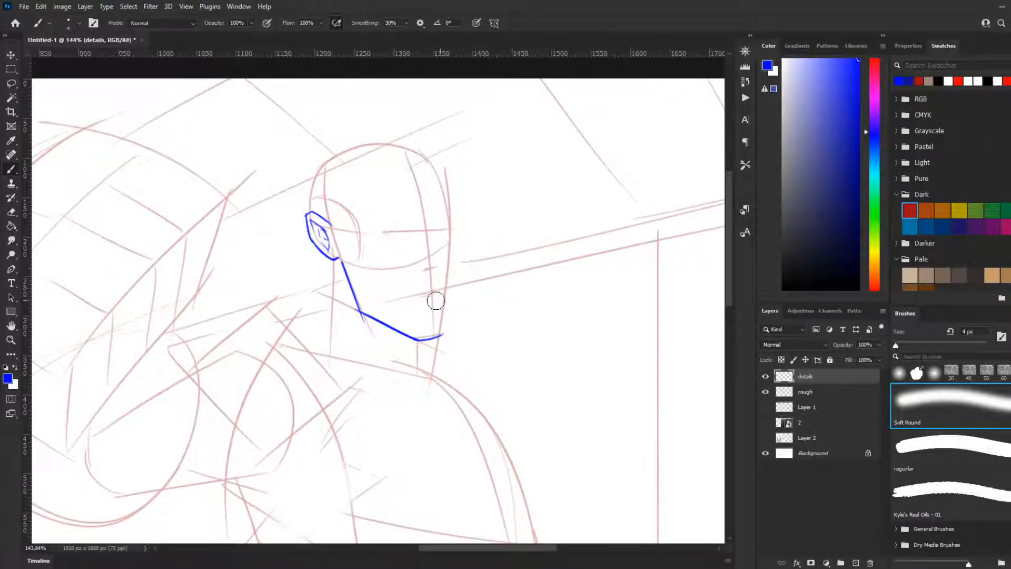
{"action": "mouse_move", "coordinate": [350, 274]}
{"action": "left_mouse_down"}
{"action": "mouse_move", "coordinate": [354, 299]}
{"action": "mouse_move", "coordinate": [425, 341]}
{"action": "mouse_move", "coordinate": [429, 313]}
{"action": "left_mouse_up"}
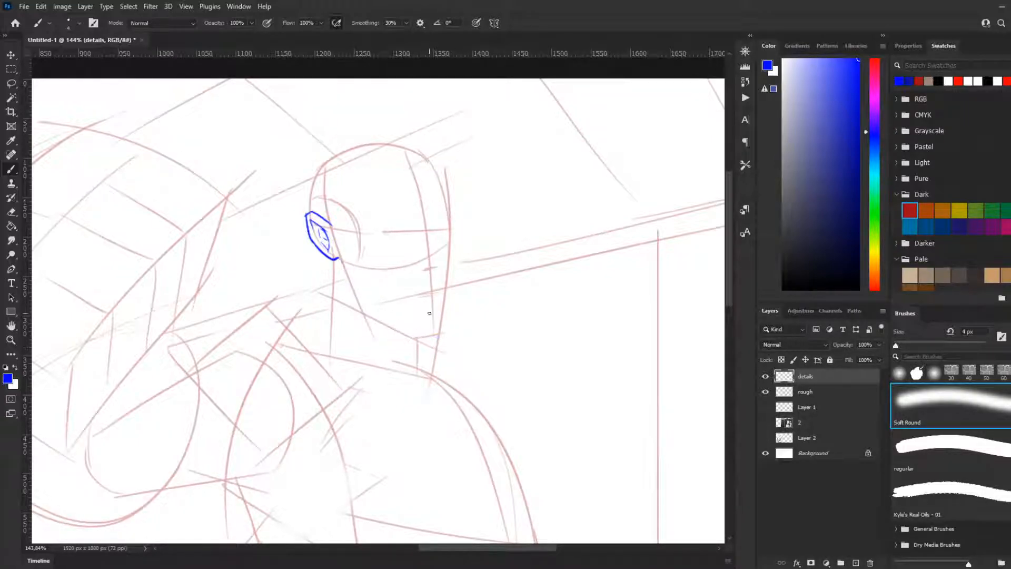
Step: Draw the figure's wide-open shouting mouth as a tall boxy shape beside the face's centre line
{"action": "mouse_move", "coordinate": [439, 276]}
{"action": "left_mouse_down"}
{"action": "mouse_move", "coordinate": [413, 291]}
{"action": "mouse_move", "coordinate": [418, 328]}
{"action": "mouse_move", "coordinate": [421, 287]}
{"action": "mouse_move", "coordinate": [426, 323]}
{"action": "mouse_move", "coordinate": [436, 313]}
{"action": "left_mouse_up"}
{"action": "key", "text": "ctrl+z"}
{"action": "key", "text": "ctrl+z"}
{"action": "key", "text": "ctrl+z"}
{"action": "key", "text": "ctrl+z"}
{"action": "key", "text": "ctrl+z"}
{"action": "key", "text": "ctrl+z"}
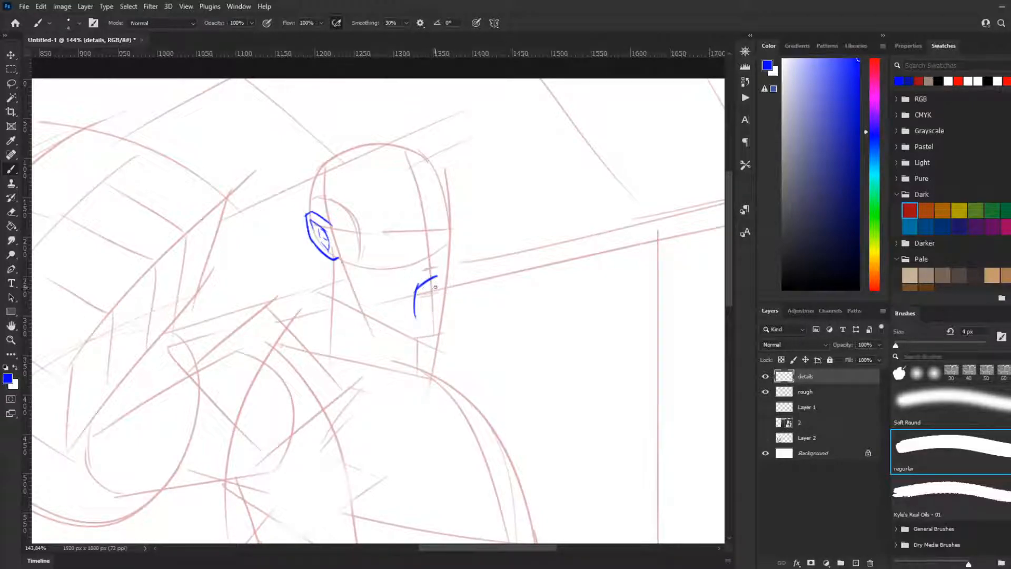
{"action": "mouse_move", "coordinate": [425, 274]}
{"action": "left_mouse_down"}
{"action": "mouse_move", "coordinate": [443, 292]}
{"action": "mouse_move", "coordinate": [441, 316]}
{"action": "left_mouse_up"}
{"action": "key", "text": "ctrl+z"}
Step: Draw an oval nose tip above the open mouth and add a teeth line inside the mouth
{"action": "key", "text": "ctrl+z"}
{"action": "left_click_drag", "start_coordinate": [437, 277], "coordinate": [439, 315]}
{"action": "key", "text": "ctrl+z"}
{"action": "mouse_move", "coordinate": [437, 268]}
{"action": "left_mouse_down"}
{"action": "mouse_move", "coordinate": [438, 279]}
{"action": "mouse_move", "coordinate": [426, 270]}
{"action": "mouse_move", "coordinate": [431, 283]}
{"action": "mouse_move", "coordinate": [447, 259]}
{"action": "left_mouse_up"}
{"action": "key", "text": "ctrl+z"}
{"action": "key", "text": "ctrl+z"}
{"action": "key", "text": "ctrl+z"}
{"action": "mouse_move", "coordinate": [420, 262]}
{"action": "left_mouse_down"}
{"action": "mouse_move", "coordinate": [430, 254]}
{"action": "mouse_move", "coordinate": [420, 267]}
{"action": "mouse_move", "coordinate": [444, 267]}
{"action": "left_mouse_up"}
{"action": "mouse_move", "coordinate": [438, 290]}
{"action": "left_mouse_down"}
{"action": "mouse_move", "coordinate": [439, 279]}
{"action": "mouse_move", "coordinate": [415, 297]}
{"action": "left_mouse_up"}
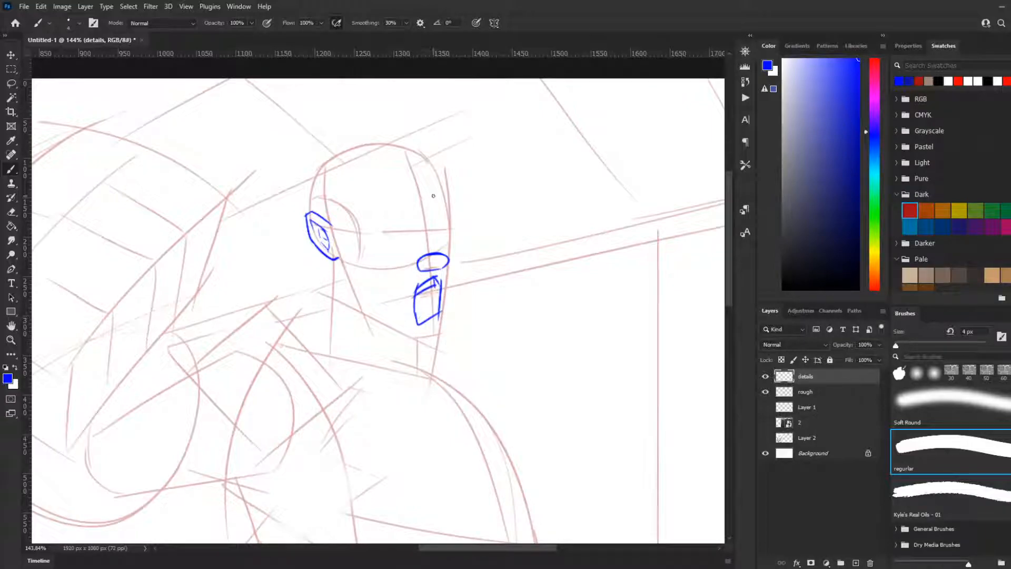
Step: Compare the face with the reference photo on layer 2, hide it again and sketch the nose bridge above the tip
{"action": "left_click", "coordinate": [766, 423]}
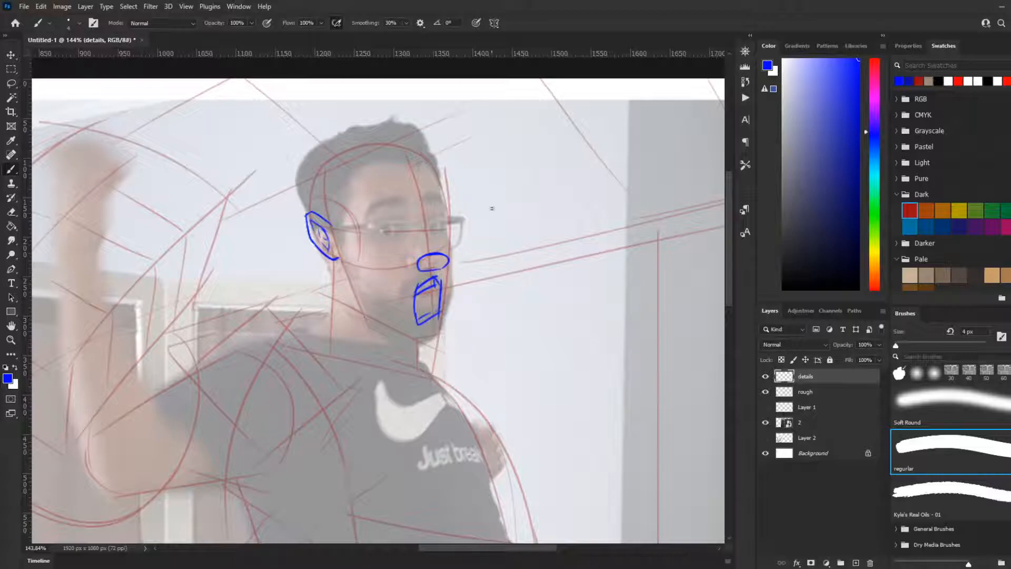
{"action": "left_click", "coordinate": [766, 423]}
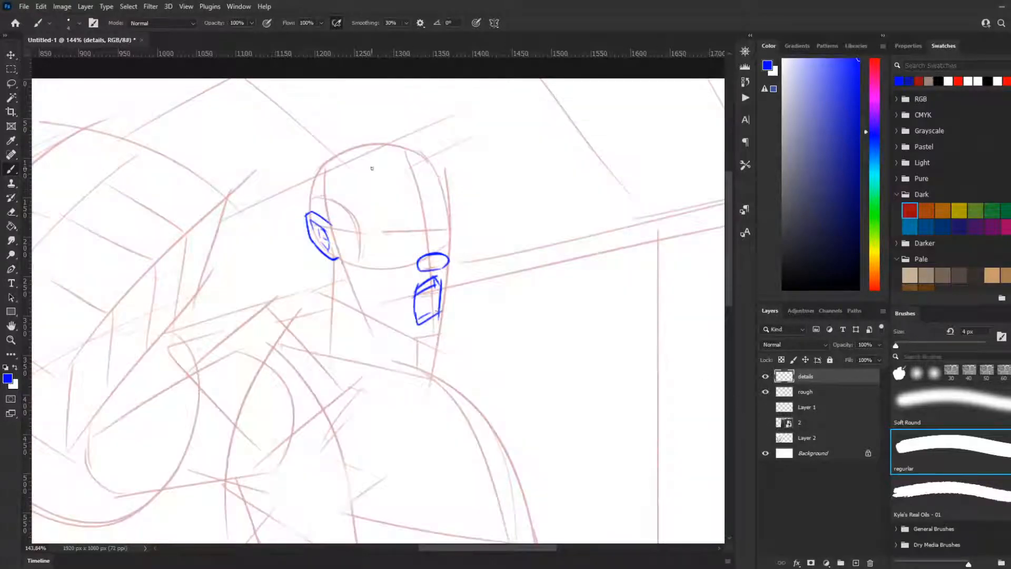
{"action": "key", "text": "ctrl+z"}
{"action": "mouse_move", "coordinate": [440, 253]}
{"action": "left_mouse_down"}
{"action": "mouse_move", "coordinate": [427, 230]}
{"action": "mouse_move", "coordinate": [445, 255]}
{"action": "left_mouse_up"}
{"action": "key", "text": "ctrl+z"}
Step: Draw both angry eyes with sharply angled brows on either side of the nose bridge
{"action": "key", "text": "ctrl+z"}
{"action": "key", "text": "ctrl+z"}
{"action": "key", "text": "ctrl+z"}
{"action": "key", "text": "ctrl+z"}
{"action": "key", "text": "ctrl+z"}
{"action": "key", "text": "ctrl+z"}
{"action": "key", "text": "ctrl+z"}
{"action": "mouse_move", "coordinate": [415, 227]}
{"action": "left_mouse_down"}
{"action": "mouse_move", "coordinate": [399, 207]}
{"action": "mouse_move", "coordinate": [372, 219]}
{"action": "mouse_move", "coordinate": [431, 228]}
{"action": "mouse_move", "coordinate": [409, 220]}
{"action": "mouse_move", "coordinate": [419, 241]}
{"action": "mouse_move", "coordinate": [396, 219]}
{"action": "left_mouse_up"}
{"action": "key", "text": "ctrl+z"}
{"action": "key", "text": "ctrl+z"}
{"action": "key", "text": "ctrl+z"}
{"action": "key", "text": "ctrl+z"}
{"action": "key", "text": "ctrl+z"}
{"action": "key", "text": "ctrl+z"}
{"action": "mouse_move", "coordinate": [396, 219]}
{"action": "left_mouse_down"}
{"action": "mouse_move", "coordinate": [380, 243]}
{"action": "mouse_move", "coordinate": [397, 237]}
{"action": "mouse_move", "coordinate": [399, 247]}
{"action": "mouse_move", "coordinate": [380, 227]}
{"action": "mouse_move", "coordinate": [413, 248]}
{"action": "mouse_move", "coordinate": [412, 230]}
{"action": "mouse_move", "coordinate": [421, 241]}
{"action": "mouse_move", "coordinate": [432, 219]}
{"action": "mouse_move", "coordinate": [434, 233]}
{"action": "mouse_move", "coordinate": [448, 215]}
{"action": "mouse_move", "coordinate": [452, 226]}
{"action": "mouse_move", "coordinate": [444, 219]}
{"action": "mouse_move", "coordinate": [438, 242]}
{"action": "left_mouse_up"}
{"action": "key", "text": "ctrl+z"}
{"action": "key", "text": "ctrl+z"}
{"action": "key", "text": "ctrl+z"}
{"action": "key", "text": "ctrl+z"}
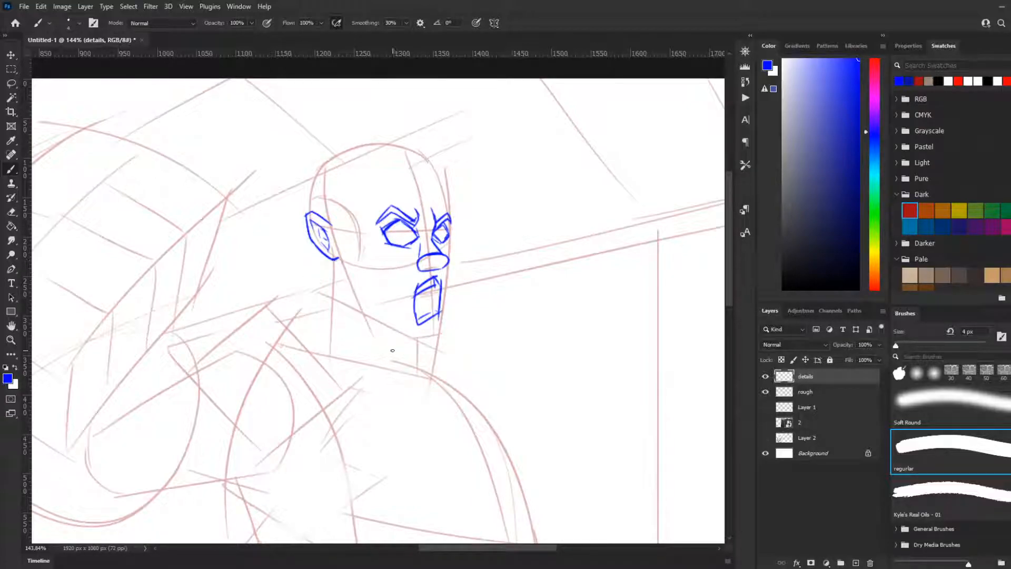
Step: Draw the near jawline from below the ear down to the chin, following the rough head shape
{"action": "left_click_drag", "start_coordinate": [345, 263], "coordinate": [354, 290]}
{"action": "left_click_drag", "start_coordinate": [381, 337], "coordinate": [385, 340]}
{"action": "key", "text": "ctrl+z"}
{"action": "left_click_drag", "start_coordinate": [342, 269], "coordinate": [382, 333]}
{"action": "key", "text": "ctrl+z"}
{"action": "mouse_move", "coordinate": [343, 269]}
{"action": "left_mouse_down"}
{"action": "mouse_move", "coordinate": [376, 333]}
{"action": "mouse_move", "coordinate": [432, 348]}
{"action": "left_mouse_up"}
{"action": "key", "text": "ctrl+z"}
{"action": "left_click_drag", "start_coordinate": [353, 303], "coordinate": [431, 347]}
{"action": "key", "text": "ctrl+z"}
{"action": "left_click_drag", "start_coordinate": [349, 304], "coordinate": [434, 348]}
{"action": "key", "text": "ctrl+z"}
{"action": "mouse_move", "coordinate": [342, 300]}
{"action": "left_mouse_down"}
{"action": "mouse_move", "coordinate": [432, 345]}
{"action": "mouse_move", "coordinate": [454, 298]}
{"action": "mouse_move", "coordinate": [441, 271]}
{"action": "left_mouse_up"}
{"action": "key", "text": "ctrl+z"}
Step: Draw the far side of the face from the cheekbone straight down to the chin
{"action": "key", "text": "ctrl+z"}
{"action": "key", "text": "ctrl+z"}
{"action": "key", "text": "ctrl+z"}
{"action": "left_click_drag", "start_coordinate": [450, 331], "coordinate": [449, 275]}
{"action": "key", "text": "ctrl+z"}
{"action": "left_click_drag", "start_coordinate": [451, 332], "coordinate": [451, 292]}
{"action": "key", "text": "ctrl+z"}
{"action": "mouse_move", "coordinate": [451, 331]}
{"action": "left_mouse_down"}
{"action": "mouse_move", "coordinate": [448, 248]}
{"action": "mouse_move", "coordinate": [446, 284]}
{"action": "left_mouse_up"}
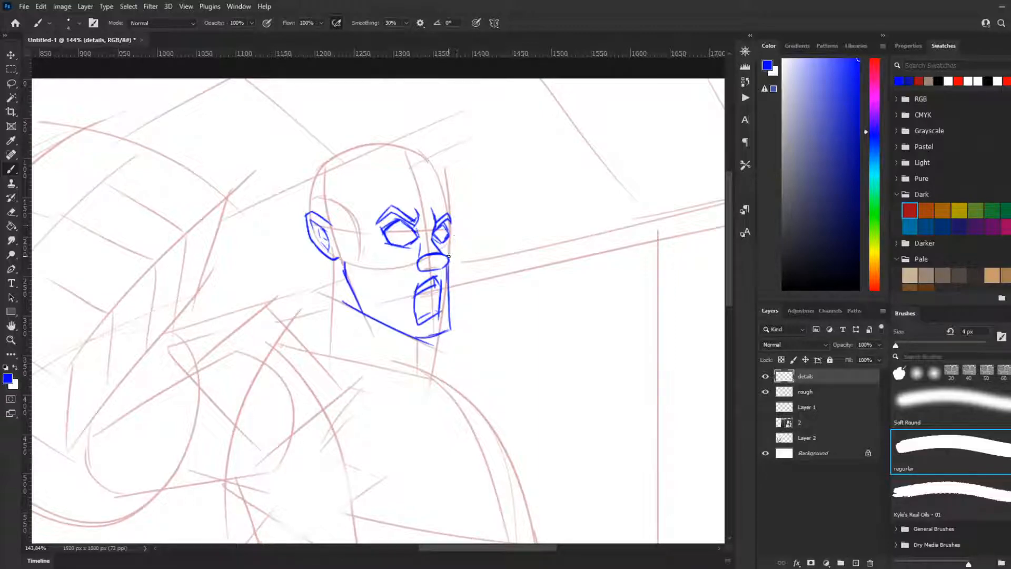
{"action": "key", "text": "ctrl+z"}
{"action": "left_click_drag", "start_coordinate": [452, 240], "coordinate": [450, 332]}
{"action": "key", "text": "ctrl+z"}
{"action": "key", "text": "ctrl+z"}
{"action": "left_click_drag", "start_coordinate": [451, 240], "coordinate": [453, 303]}
{"action": "key", "text": "ctrl+z"}
{"action": "left_click_drag", "start_coordinate": [453, 241], "coordinate": [454, 310]}
{"action": "key", "text": "ctrl+z"}
{"action": "left_click_drag", "start_coordinate": [452, 242], "coordinate": [451, 330]}
Step: Extend the far face contour upward past the eye to outline the brow and forehead
{"action": "mouse_move", "coordinate": [450, 228]}
{"action": "left_mouse_down"}
{"action": "mouse_move", "coordinate": [453, 245]}
{"action": "mouse_move", "coordinate": [443, 187]}
{"action": "left_mouse_up"}
{"action": "key", "text": "ctrl+z"}
{"action": "key", "text": "ctrl+z"}
{"action": "key", "text": "ctrl+z"}
{"action": "left_click_drag", "start_coordinate": [455, 230], "coordinate": [451, 192]}
{"action": "key", "text": "ctrl+z"}
{"action": "left_click_drag", "start_coordinate": [454, 232], "coordinate": [447, 189]}
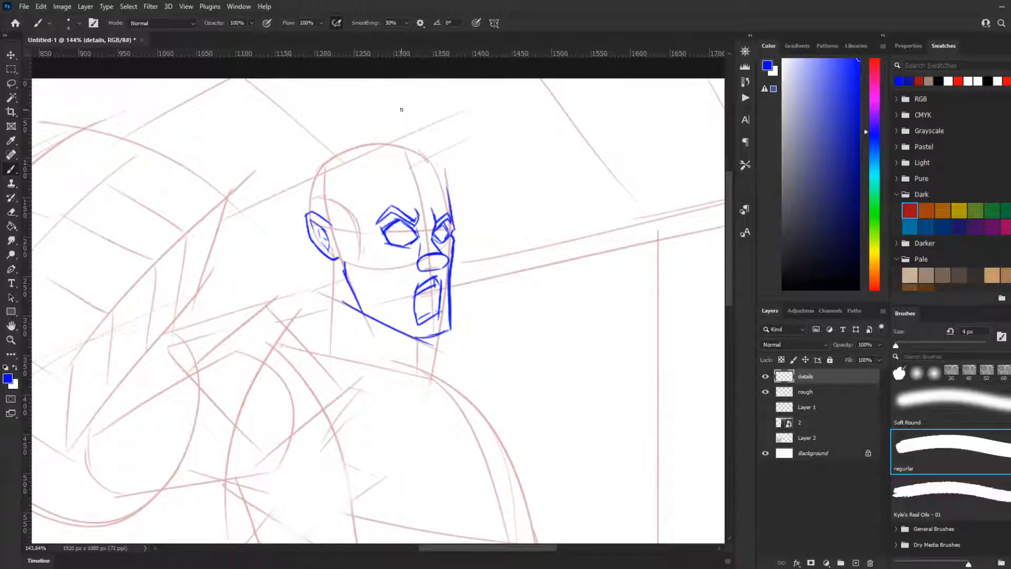
{"action": "left_click_drag", "start_coordinate": [448, 187], "coordinate": [451, 148]}
{"action": "scroll", "coordinate": [498, 190], "scroll_direction": "down", "scroll_amount": 5}
{"action": "scroll", "coordinate": [434, 232], "scroll_direction": "up", "scroll_amount": 2}
{"action": "key", "text": "ctrl+z"}
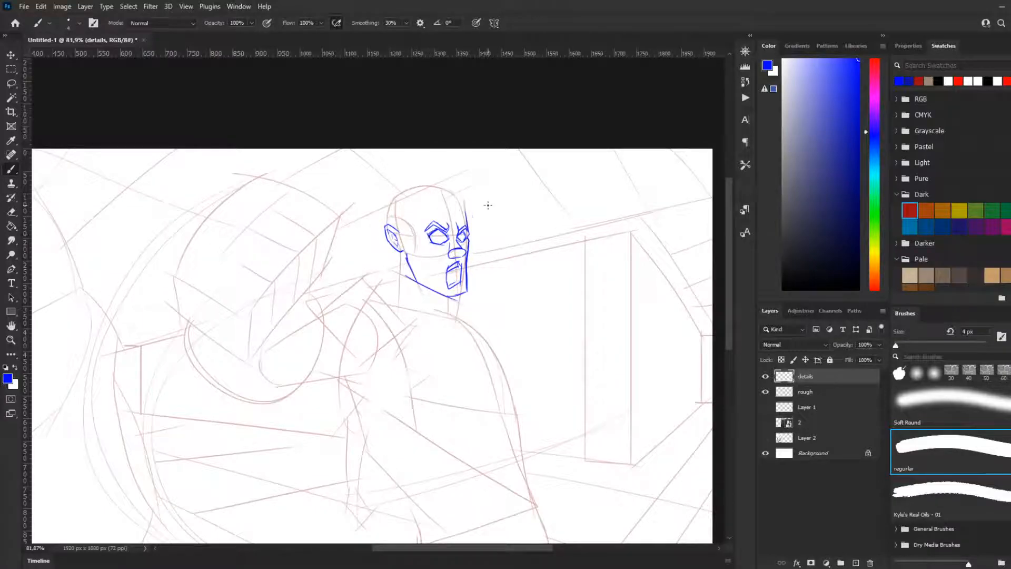
{"action": "mouse_move", "coordinate": [466, 217]}
{"action": "left_mouse_down"}
{"action": "mouse_move", "coordinate": [480, 204]}
{"action": "mouse_move", "coordinate": [479, 181]}
{"action": "left_mouse_up"}
{"action": "key", "text": "ctrl+z"}
Step: Draw the sideburn in front of the ear and the hairline across the forehead
{"action": "key", "text": "ctrl+z"}
{"action": "left_click_drag", "start_coordinate": [411, 209], "coordinate": [421, 260]}
{"action": "key", "text": "ctrl+z"}
{"action": "left_click_drag", "start_coordinate": [408, 210], "coordinate": [421, 257]}
{"action": "key", "text": "ctrl+z"}
{"action": "left_click_drag", "start_coordinate": [394, 216], "coordinate": [437, 260]}
{"action": "key", "text": "ctrl+z"}
{"action": "left_click_drag", "start_coordinate": [401, 226], "coordinate": [415, 248]}
{"action": "mouse_move", "coordinate": [405, 202]}
{"action": "left_mouse_down"}
{"action": "mouse_move", "coordinate": [409, 225]}
{"action": "mouse_move", "coordinate": [417, 202]}
{"action": "mouse_move", "coordinate": [405, 209]}
{"action": "mouse_move", "coordinate": [459, 202]}
{"action": "mouse_move", "coordinate": [451, 204]}
{"action": "mouse_move", "coordinate": [468, 253]}
{"action": "mouse_move", "coordinate": [460, 280]}
{"action": "mouse_move", "coordinate": [456, 207]}
{"action": "left_mouse_up"}
Step: Sketch the beard's edges beside the open mouth and along the cheek from the sideburn toward the chin
{"action": "left_click_drag", "start_coordinate": [446, 264], "coordinate": [437, 283]}
{"action": "left_click_drag", "start_coordinate": [411, 242], "coordinate": [429, 282]}
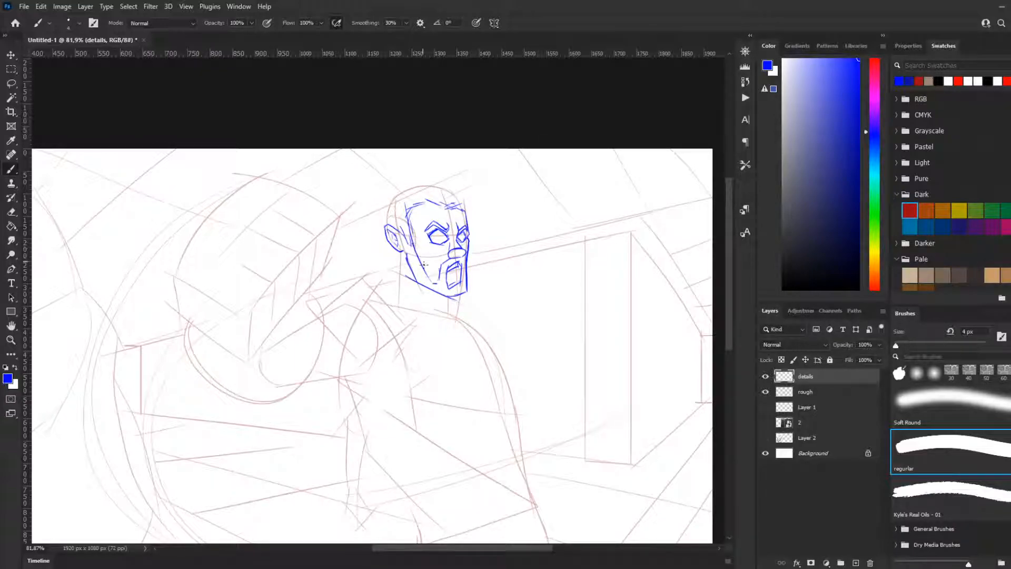
{"action": "left_click_drag", "start_coordinate": [404, 245], "coordinate": [417, 276]}
Step: Draw a pointed tuft of hair sweeping up and forward from the far end of the hairline
{"action": "left_click_drag", "start_coordinate": [462, 177], "coordinate": [458, 204]}
{"action": "key", "text": "ctrl+z"}
{"action": "key", "text": "ctrl+z"}
{"action": "left_click_drag", "start_coordinate": [463, 211], "coordinate": [482, 167]}
{"action": "key", "text": "ctrl+z"}
{"action": "key", "text": "ctrl+z"}
{"action": "left_click_drag", "start_coordinate": [475, 180], "coordinate": [465, 191]}
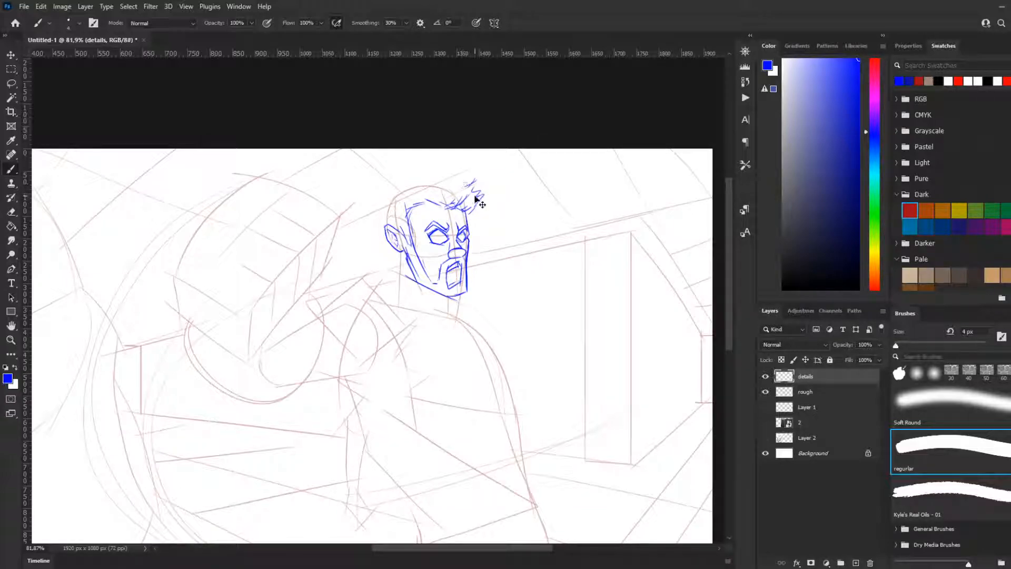
{"action": "key", "text": "ctrl+z"}
{"action": "key", "text": "ctrl+z"}
{"action": "key", "text": "ctrl+z"}
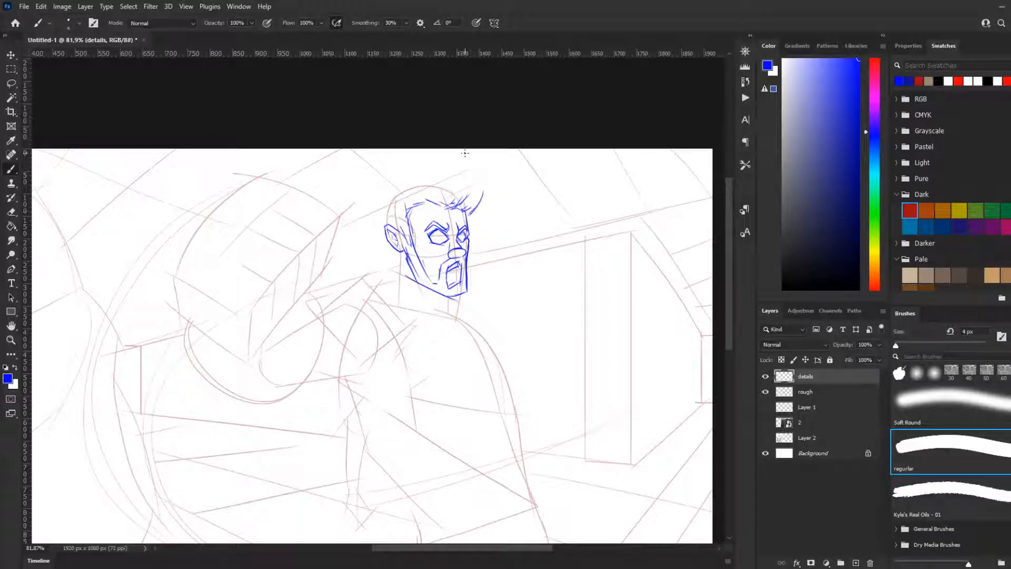
Step: Draw the front edge of the hair, sloping from the tuft's tip back up to the top of the head
{"action": "mouse_move", "coordinate": [489, 204]}
{"action": "left_mouse_down"}
{"action": "mouse_move", "coordinate": [405, 164]}
{"action": "mouse_move", "coordinate": [433, 182]}
{"action": "mouse_move", "coordinate": [425, 190]}
{"action": "mouse_move", "coordinate": [406, 170]}
{"action": "left_mouse_up"}
{"action": "key", "text": "ctrl+z"}
{"action": "key", "text": "ctrl+z"}
{"action": "key", "text": "ctrl+z"}
{"action": "key", "text": "ctrl+z"}
Step: Draw a wide arc over the skull for the crown of the hair
{"action": "key", "text": "ctrl+z"}
{"action": "mouse_move", "coordinate": [465, 217]}
{"action": "left_mouse_down"}
{"action": "mouse_move", "coordinate": [482, 194]}
{"action": "mouse_move", "coordinate": [406, 169]}
{"action": "left_mouse_up"}
{"action": "key", "text": "ctrl+z"}
{"action": "left_click_drag", "start_coordinate": [497, 208], "coordinate": [413, 179]}
{"action": "key", "text": "ctrl+z"}
{"action": "mouse_move", "coordinate": [493, 205]}
{"action": "left_mouse_down"}
{"action": "mouse_move", "coordinate": [413, 178]}
{"action": "mouse_move", "coordinate": [441, 176]}
{"action": "mouse_move", "coordinate": [357, 180]}
{"action": "left_mouse_up"}
{"action": "key", "text": "ctrl+z"}
{"action": "key", "text": "ctrl+z"}
{"action": "mouse_move", "coordinate": [478, 173]}
{"action": "left_mouse_down"}
{"action": "mouse_move", "coordinate": [307, 207]}
{"action": "mouse_move", "coordinate": [380, 197]}
{"action": "left_mouse_up"}
{"action": "key", "text": "ctrl+z"}
{"action": "key", "text": "ctrl+z"}
{"action": "mouse_move", "coordinate": [458, 175]}
{"action": "left_mouse_down"}
{"action": "mouse_move", "coordinate": [356, 201]}
{"action": "mouse_move", "coordinate": [389, 182]}
{"action": "mouse_move", "coordinate": [364, 202]}
{"action": "left_mouse_up"}
{"action": "key", "text": "ctrl+z"}
Step: Draw the back of the hair, curving from the crown down behind the ear
{"action": "key", "text": "ctrl+z"}
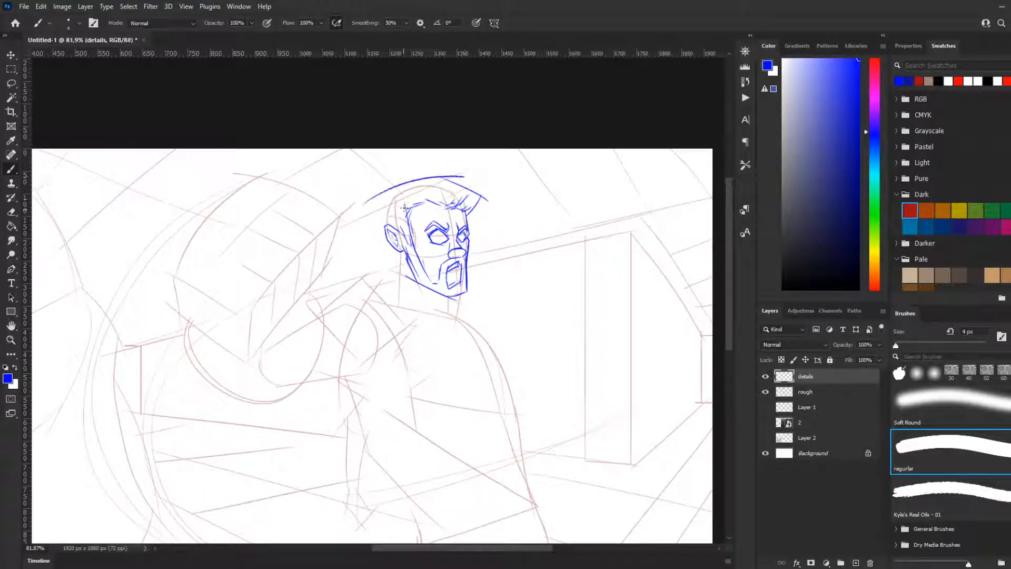
{"action": "mouse_move", "coordinate": [399, 174]}
{"action": "left_mouse_down"}
{"action": "mouse_move", "coordinate": [384, 288]}
{"action": "mouse_move", "coordinate": [372, 215]}
{"action": "mouse_move", "coordinate": [377, 261]}
{"action": "left_mouse_up"}
{"action": "key", "text": "ctrl+z"}
{"action": "key", "text": "ctrl+z"}
{"action": "left_click_drag", "start_coordinate": [371, 211], "coordinate": [402, 268]}
{"action": "key", "text": "ctrl+z"}
{"action": "left_click_drag", "start_coordinate": [372, 213], "coordinate": [394, 263]}
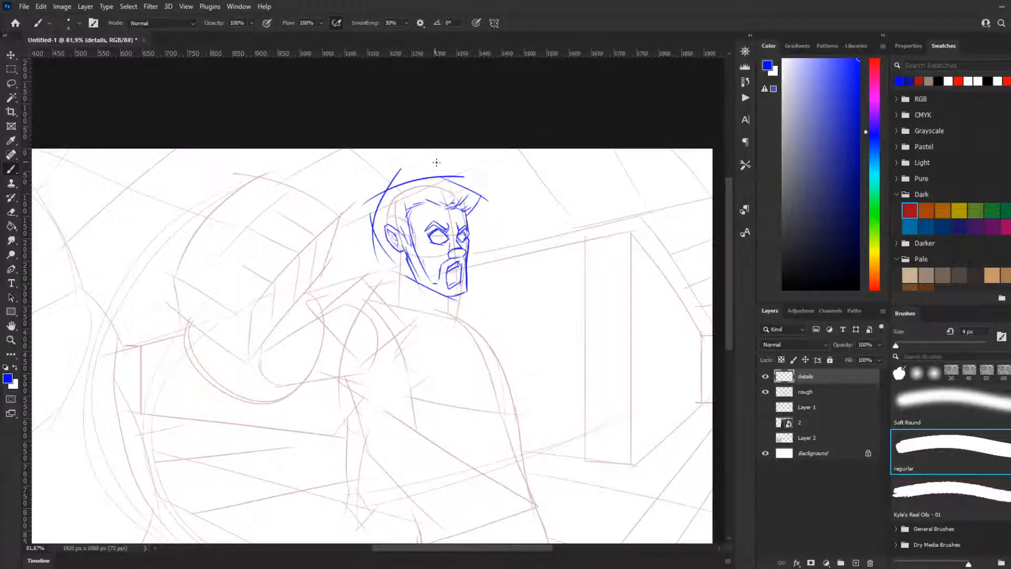
{"action": "key", "text": "ctrl+z"}
Step: Draw the back line of the neck straight down from below the ear
{"action": "left_click_drag", "start_coordinate": [402, 251], "coordinate": [397, 299]}
{"action": "key", "text": "ctrl+z"}
{"action": "left_click_drag", "start_coordinate": [403, 251], "coordinate": [393, 295]}
{"action": "key", "text": "ctrl+z"}
{"action": "key", "text": "ctrl+z"}
{"action": "key", "text": "ctrl+z"}
{"action": "left_click_drag", "start_coordinate": [403, 252], "coordinate": [393, 289]}
{"action": "key", "text": "ctrl+z"}
Step: Draw the neck muscle from behind the jaw toward the collar and the short throat line under the chin
{"action": "key", "text": "ctrl+z"}
{"action": "left_click_drag", "start_coordinate": [402, 252], "coordinate": [389, 290]}
{"action": "key", "text": "ctrl+z"}
{"action": "left_click_drag", "start_coordinate": [403, 252], "coordinate": [396, 294]}
{"action": "key", "text": "ctrl+z"}
{"action": "left_click_drag", "start_coordinate": [407, 256], "coordinate": [412, 301]}
{"action": "key", "text": "ctrl+z"}
{"action": "mouse_move", "coordinate": [407, 255]}
{"action": "left_mouse_down"}
{"action": "mouse_move", "coordinate": [411, 295]}
{"action": "mouse_move", "coordinate": [432, 315]}
{"action": "left_mouse_up"}
{"action": "key", "text": "ctrl+z"}
{"action": "key", "text": "ctrl+z"}
{"action": "left_click_drag", "start_coordinate": [406, 256], "coordinate": [418, 309]}
{"action": "key", "text": "ctrl+z"}
{"action": "mouse_move", "coordinate": [406, 254]}
{"action": "left_mouse_down"}
{"action": "mouse_move", "coordinate": [418, 303]}
{"action": "mouse_move", "coordinate": [498, 360]}
{"action": "left_mouse_up"}
{"action": "key", "text": "ctrl+z"}
{"action": "key", "text": "ctrl+z"}
Step: Sketch the trapezius slope and the top line of the near shoulder running back from the neck
{"action": "key", "text": "ctrl+z"}
{"action": "left_click_drag", "start_coordinate": [434, 310], "coordinate": [530, 360]}
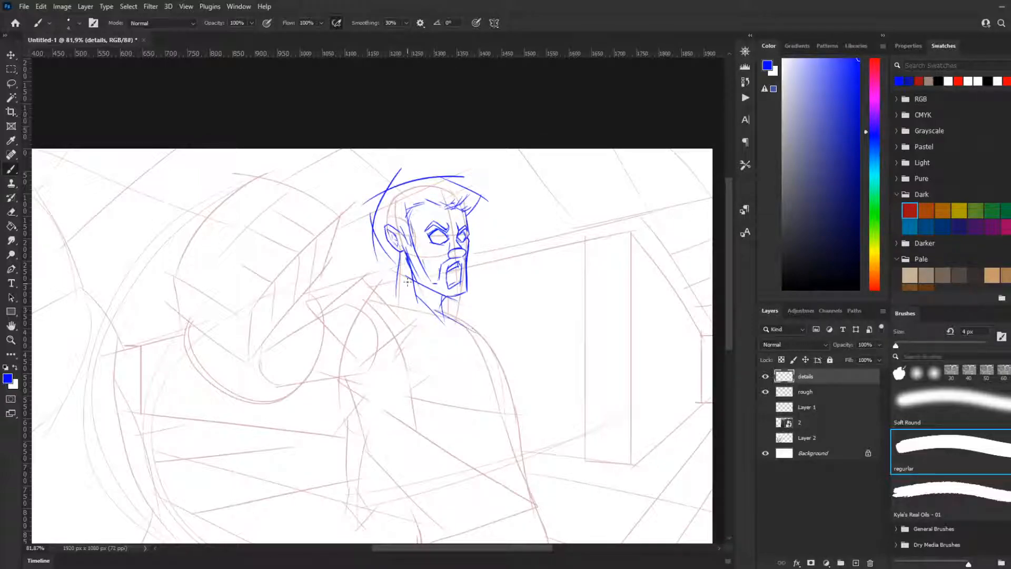
{"action": "left_click_drag", "start_coordinate": [370, 280], "coordinate": [495, 345]}
{"action": "key", "text": "ctrl+z"}
{"action": "left_click_drag", "start_coordinate": [370, 268], "coordinate": [528, 368]}
{"action": "key", "text": "ctrl+z"}
{"action": "key", "text": "ctrl+z"}
{"action": "left_click_drag", "start_coordinate": [403, 281], "coordinate": [346, 281]}
{"action": "key", "text": "ctrl+z"}
{"action": "left_click_drag", "start_coordinate": [359, 271], "coordinate": [397, 302]}
{"action": "key", "text": "ctrl+z"}
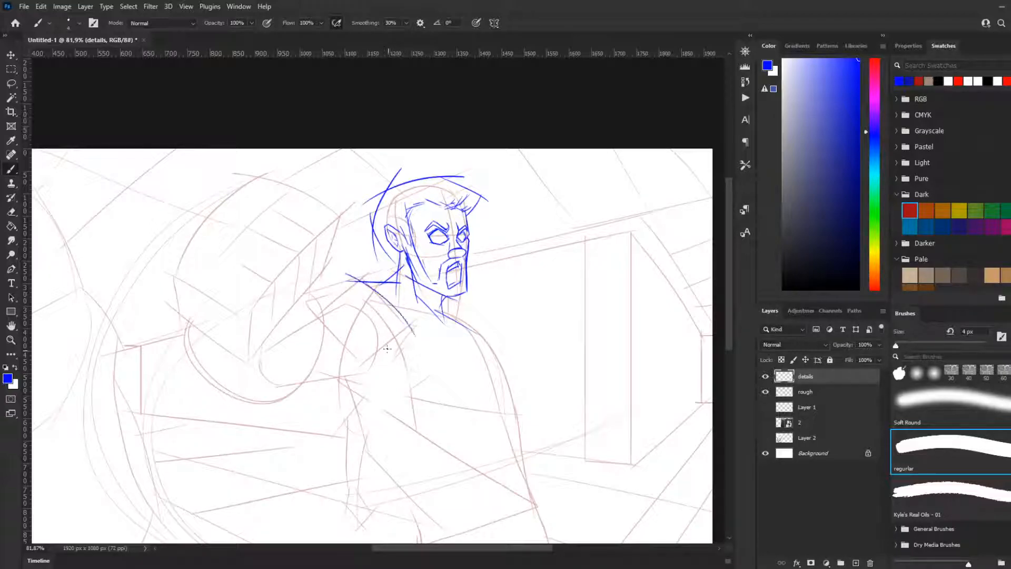
{"action": "left_click_drag", "start_coordinate": [348, 273], "coordinate": [412, 338]}
{"action": "key", "text": "ctrl+z"}
{"action": "mouse_move", "coordinate": [220, 251]}
{"action": "left_mouse_down"}
{"action": "mouse_move", "coordinate": [277, 290]}
{"action": "mouse_move", "coordinate": [255, 271]}
{"action": "mouse_move", "coordinate": [272, 286]}
{"action": "mouse_move", "coordinate": [248, 310]}
{"action": "mouse_move", "coordinate": [191, 281]}
{"action": "left_mouse_up"}
{"action": "key", "text": "ctrl+z"}
{"action": "key", "text": "ctrl+z"}
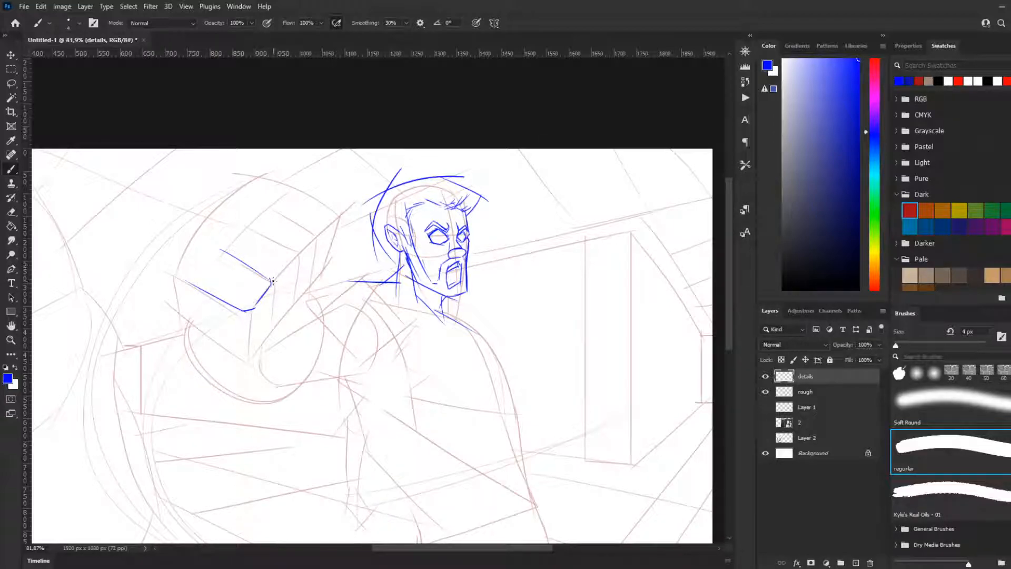
{"action": "left_click_drag", "start_coordinate": [273, 280], "coordinate": [324, 230]}
{"action": "left_click_drag", "start_coordinate": [243, 220], "coordinate": [307, 253]}
{"action": "key", "text": "ctrl+z"}
{"action": "key", "text": "ctrl+z"}
{"action": "key", "text": "ctrl+z"}
{"action": "key", "text": "ctrl+z"}
{"action": "key", "text": "ctrl+z"}
{"action": "key", "text": "ctrl+z"}
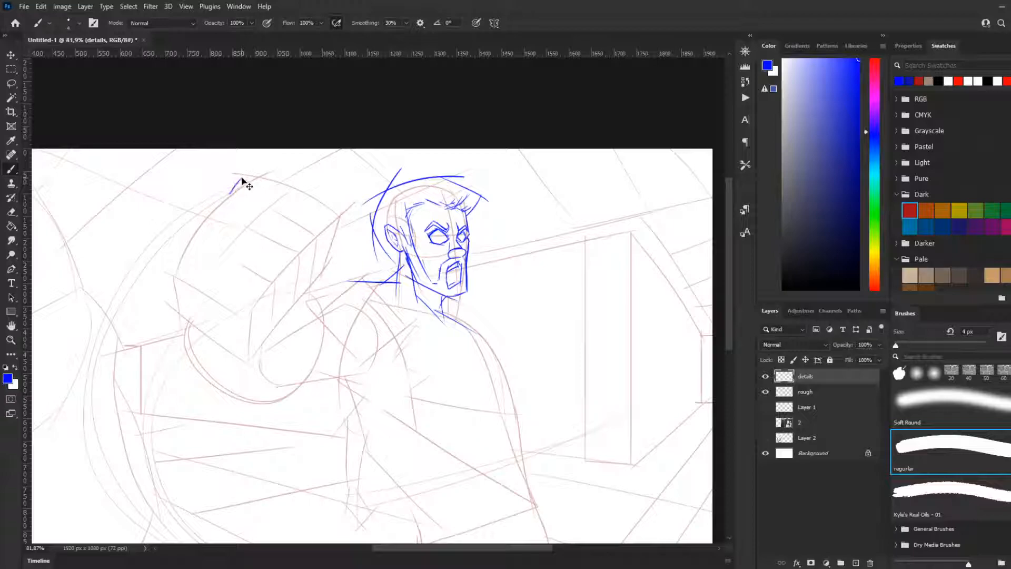
Step: Outline the top of the raised fist and its first finger, angling over the knuckle and down toward the palm
{"action": "left_click_drag", "start_coordinate": [242, 174], "coordinate": [294, 181]}
{"action": "key", "text": "ctrl+z"}
{"action": "mouse_move", "coordinate": [235, 191]}
{"action": "left_mouse_down"}
{"action": "mouse_move", "coordinate": [249, 172]}
{"action": "mouse_move", "coordinate": [282, 184]}
{"action": "mouse_move", "coordinate": [304, 207]}
{"action": "left_mouse_up"}
{"action": "key", "text": "ctrl+z"}
{"action": "key", "text": "ctrl+z"}
{"action": "mouse_move", "coordinate": [266, 168]}
{"action": "left_mouse_down"}
{"action": "mouse_move", "coordinate": [353, 235]}
{"action": "mouse_move", "coordinate": [279, 182]}
{"action": "mouse_move", "coordinate": [340, 220]}
{"action": "mouse_move", "coordinate": [314, 285]}
{"action": "left_mouse_up"}
{"action": "key", "text": "ctrl+z"}
{"action": "key", "text": "ctrl+z"}
{"action": "key", "text": "ctrl+z"}
{"action": "key", "text": "ctrl+z"}
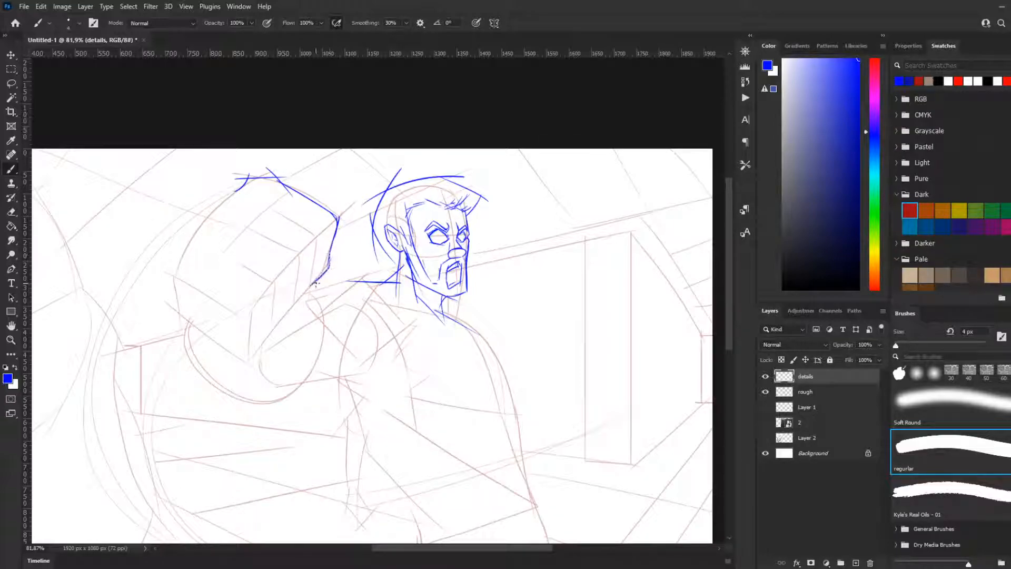
Step: Draw the lines dividing the fist's fingers, bending each one at the knuckle and down toward the palm
{"action": "left_click_drag", "start_coordinate": [260, 210], "coordinate": [323, 248]}
{"action": "key", "text": "ctrl+z"}
{"action": "mouse_move", "coordinate": [279, 213]}
{"action": "left_mouse_down"}
{"action": "mouse_move", "coordinate": [319, 248]}
{"action": "mouse_move", "coordinate": [316, 240]}
{"action": "mouse_move", "coordinate": [312, 291]}
{"action": "left_mouse_up"}
{"action": "key", "text": "ctrl+z"}
{"action": "key", "text": "ctrl+z"}
{"action": "mouse_move", "coordinate": [315, 239]}
{"action": "left_mouse_down"}
{"action": "mouse_move", "coordinate": [310, 302]}
{"action": "mouse_move", "coordinate": [309, 283]}
{"action": "mouse_move", "coordinate": [293, 304]}
{"action": "left_mouse_up"}
{"action": "mouse_move", "coordinate": [242, 228]}
{"action": "left_mouse_down"}
{"action": "mouse_move", "coordinate": [295, 258]}
{"action": "mouse_move", "coordinate": [295, 306]}
{"action": "mouse_move", "coordinate": [272, 322]}
{"action": "left_mouse_up"}
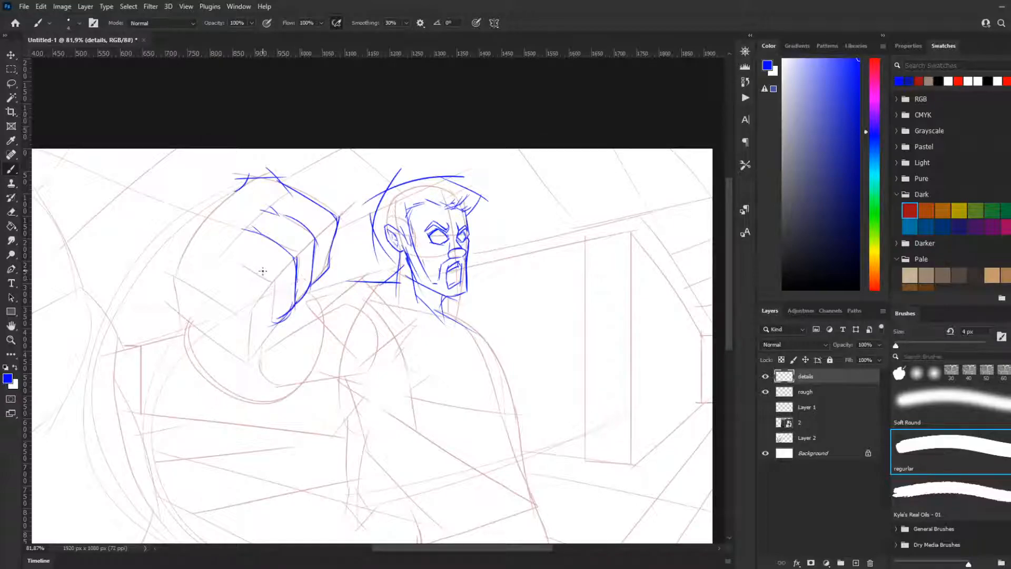
{"action": "mouse_move", "coordinate": [273, 280]}
{"action": "left_mouse_down"}
{"action": "mouse_move", "coordinate": [271, 324]}
{"action": "mouse_move", "coordinate": [236, 267]}
{"action": "mouse_move", "coordinate": [268, 285]}
{"action": "left_mouse_up"}
{"action": "key", "text": "ctrl+z"}
{"action": "left_click_drag", "start_coordinate": [225, 255], "coordinate": [272, 285]}
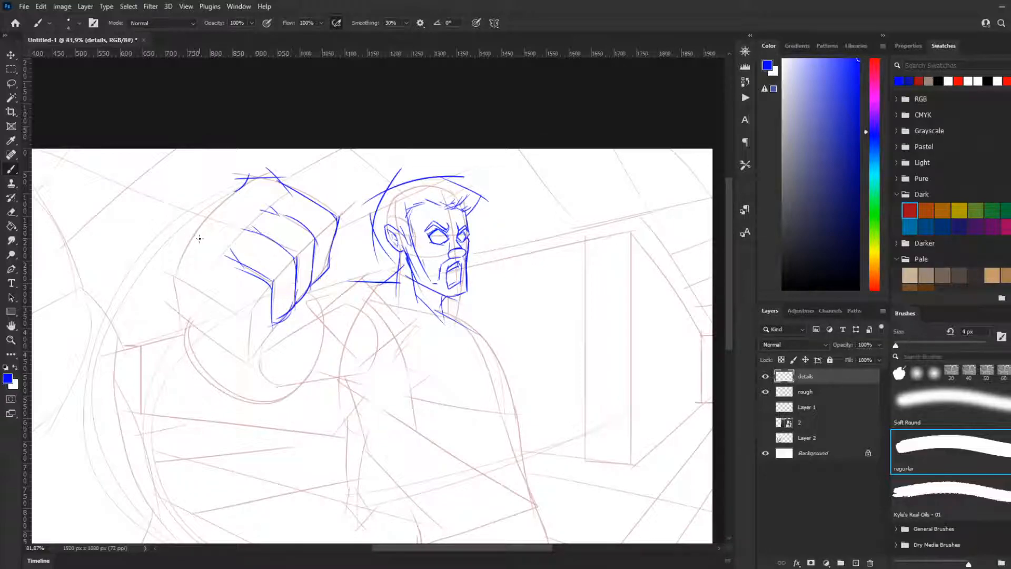
Step: Outline the back of the fist down to the lowest finger's underside and round the knuckle creases between the fingers
{"action": "mouse_move", "coordinate": [213, 200]}
{"action": "left_mouse_down"}
{"action": "mouse_move", "coordinate": [248, 181]}
{"action": "mouse_move", "coordinate": [214, 228]}
{"action": "mouse_move", "coordinate": [178, 240]}
{"action": "left_mouse_up"}
{"action": "key", "text": "ctrl+z"}
{"action": "mouse_move", "coordinate": [233, 206]}
{"action": "left_mouse_down"}
{"action": "mouse_move", "coordinate": [199, 228]}
{"action": "mouse_move", "coordinate": [194, 263]}
{"action": "mouse_move", "coordinate": [179, 264]}
{"action": "mouse_move", "coordinate": [175, 278]}
{"action": "mouse_move", "coordinate": [236, 311]}
{"action": "left_mouse_up"}
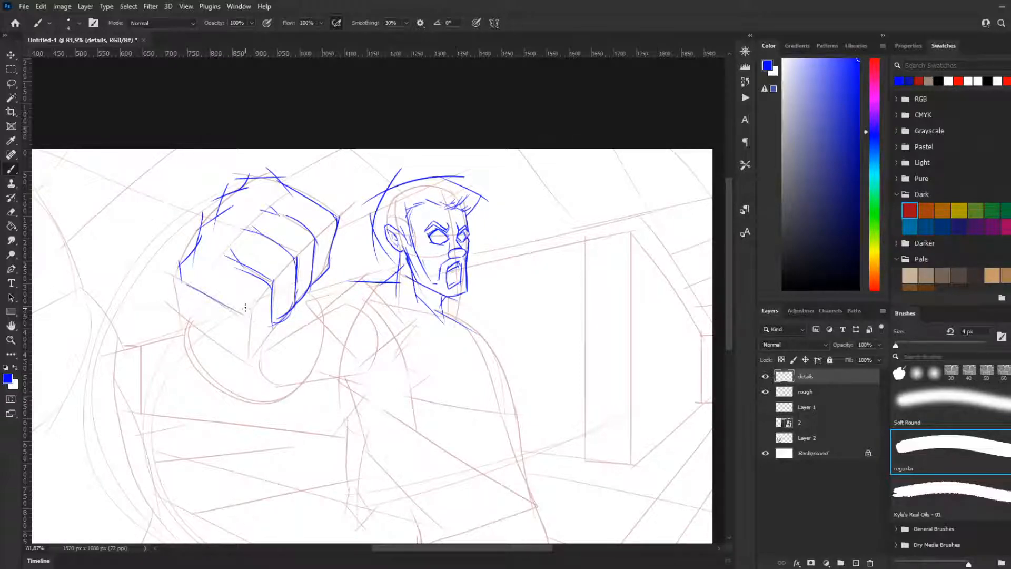
{"action": "mouse_move", "coordinate": [193, 281]}
{"action": "left_mouse_down"}
{"action": "mouse_move", "coordinate": [248, 316]}
{"action": "mouse_move", "coordinate": [262, 306]}
{"action": "mouse_move", "coordinate": [254, 314]}
{"action": "left_mouse_up"}
{"action": "key", "text": "ctrl+z"}
{"action": "mouse_move", "coordinate": [274, 279]}
{"action": "left_mouse_down"}
{"action": "mouse_move", "coordinate": [336, 213]}
{"action": "mouse_move", "coordinate": [306, 243]}
{"action": "left_mouse_up"}
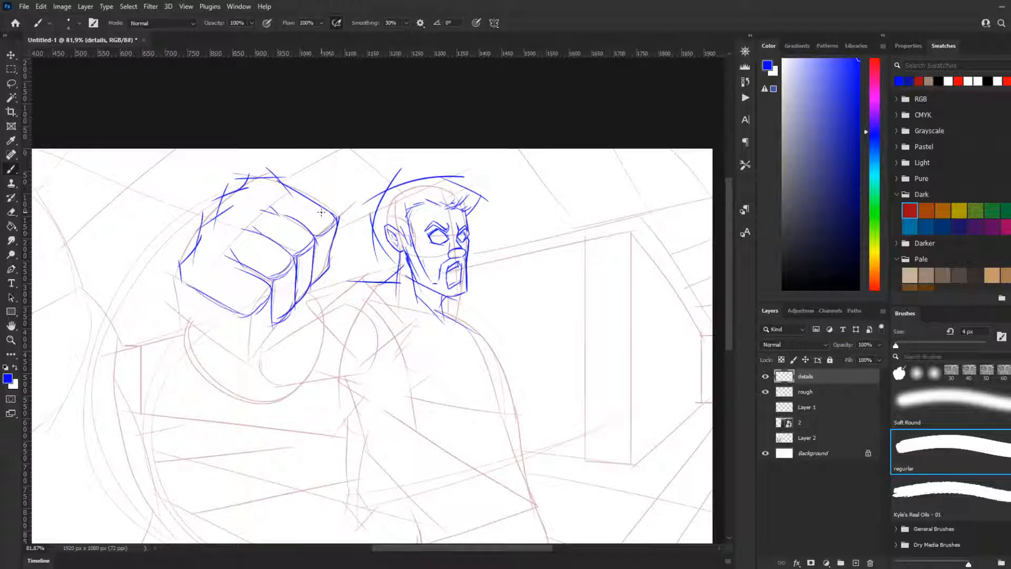
Step: Sketch the lowest finger's curled tip under the fist and curve the outer edge of the heel of the hand downward
{"action": "mouse_move", "coordinate": [272, 321]}
{"action": "left_mouse_down"}
{"action": "mouse_move", "coordinate": [256, 342]}
{"action": "mouse_move", "coordinate": [267, 339]}
{"action": "mouse_move", "coordinate": [271, 327]}
{"action": "mouse_move", "coordinate": [259, 344]}
{"action": "mouse_move", "coordinate": [238, 343]}
{"action": "mouse_move", "coordinate": [258, 349]}
{"action": "left_mouse_up"}
{"action": "key", "text": "ctrl+z"}
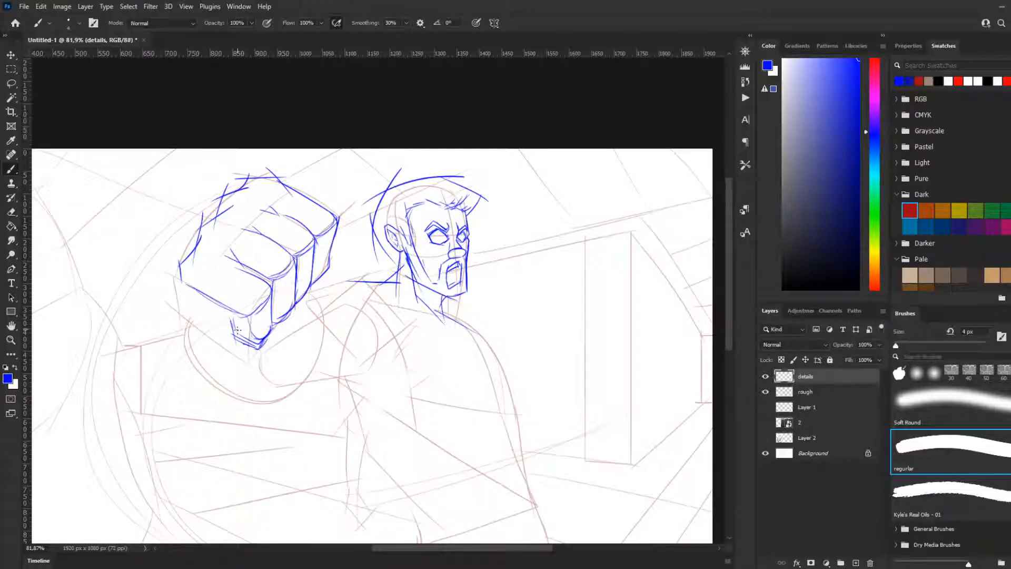
{"action": "left_click_drag", "start_coordinate": [179, 280], "coordinate": [199, 334]}
{"action": "left_click_drag", "start_coordinate": [179, 287], "coordinate": [211, 351]}
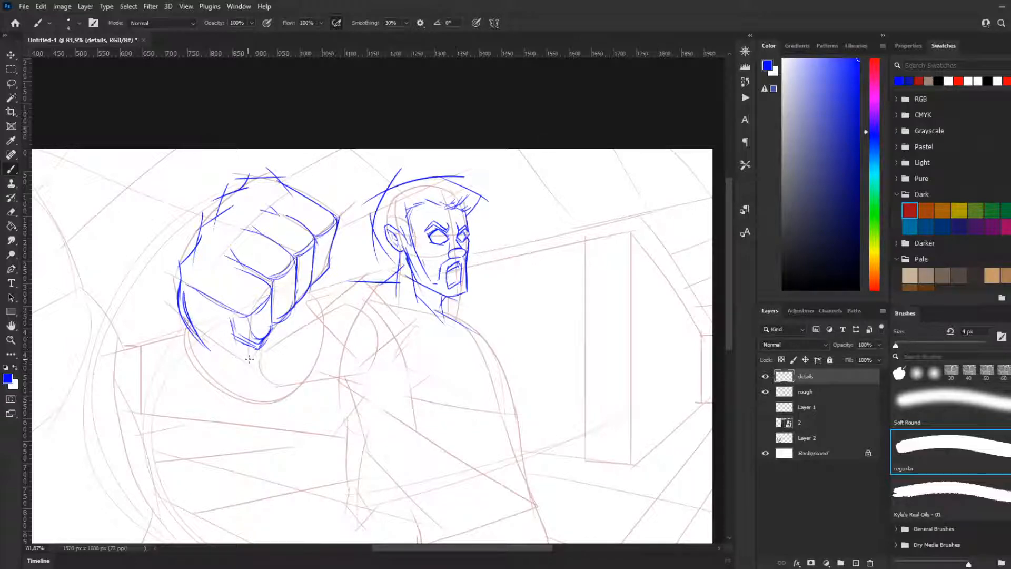
Step: Draw the crease beneath the lowest finger and mark the dark fold beside its curled tip
{"action": "left_click_drag", "start_coordinate": [238, 319], "coordinate": [231, 319]}
{"action": "left_click_drag", "start_coordinate": [252, 335], "coordinate": [244, 332]}
{"action": "key", "text": "ctrl+z"}
{"action": "mouse_move", "coordinate": [199, 304]}
{"action": "left_mouse_down"}
{"action": "mouse_move", "coordinate": [231, 318]}
{"action": "mouse_move", "coordinate": [244, 352]}
{"action": "left_mouse_up"}
{"action": "key", "text": "ctrl+z"}
{"action": "key", "text": "ctrl+z"}
{"action": "left_click_drag", "start_coordinate": [220, 316], "coordinate": [246, 352]}
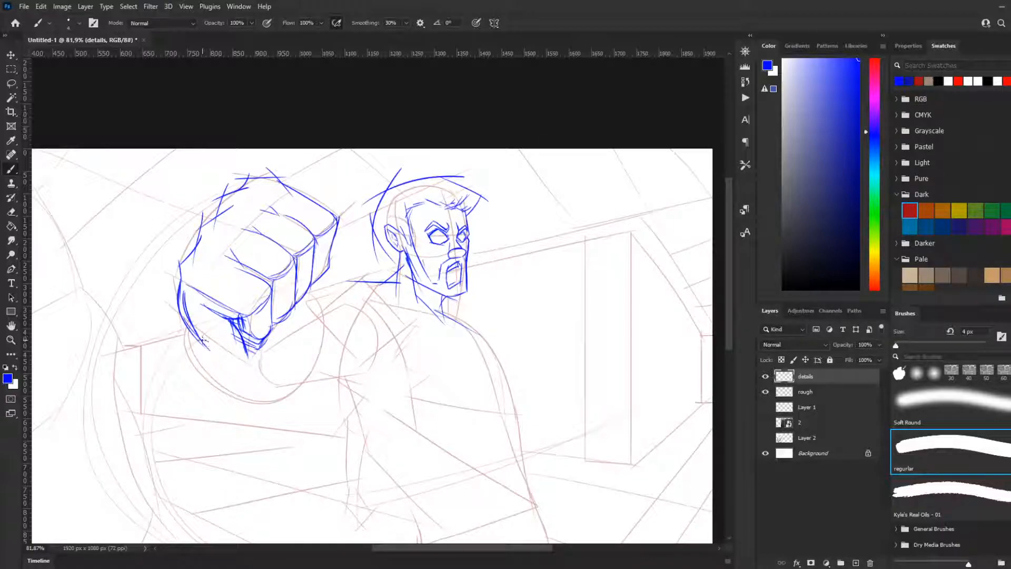
Step: Sketch the thumb's edge showing beneath the folded fingers on the side nearest the head
{"action": "mouse_move", "coordinate": [194, 334]}
{"action": "left_mouse_down"}
{"action": "mouse_move", "coordinate": [266, 360]}
{"action": "mouse_move", "coordinate": [237, 364]}
{"action": "mouse_move", "coordinate": [268, 360]}
{"action": "left_mouse_up"}
{"action": "key", "text": "ctrl+z"}
{"action": "key", "text": "ctrl+z"}
{"action": "mouse_move", "coordinate": [322, 279]}
{"action": "left_mouse_down"}
{"action": "mouse_move", "coordinate": [320, 292]}
{"action": "mouse_move", "coordinate": [330, 283]}
{"action": "mouse_move", "coordinate": [292, 322]}
{"action": "left_mouse_up"}
{"action": "key", "text": "ctrl+z"}
Step: Round off the heel of the hand with one curve running under the fist and back up to the thumb
{"action": "key", "text": "ctrl+z"}
{"action": "mouse_move", "coordinate": [333, 279]}
{"action": "left_mouse_down"}
{"action": "mouse_move", "coordinate": [289, 333]}
{"action": "mouse_move", "coordinate": [322, 296]}
{"action": "left_mouse_up"}
{"action": "key", "text": "ctrl+z"}
{"action": "left_click_drag", "start_coordinate": [202, 345], "coordinate": [281, 353]}
{"action": "key", "text": "ctrl+z"}
{"action": "left_click_drag", "start_coordinate": [203, 344], "coordinate": [284, 351]}
{"action": "key", "text": "ctrl+z"}
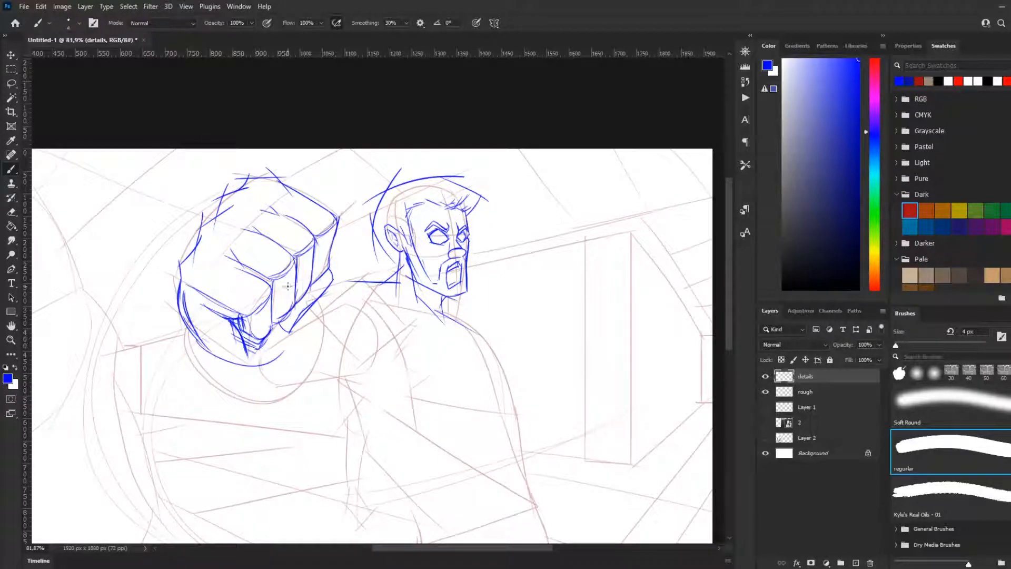
{"action": "key", "text": "ctrl+z"}
{"action": "left_click_drag", "start_coordinate": [203, 344], "coordinate": [283, 348]}
{"action": "key", "text": "ctrl+z"}
{"action": "left_click_drag", "start_coordinate": [197, 348], "coordinate": [268, 352]}
{"action": "key", "text": "ctrl+z"}
{"action": "left_click_drag", "start_coordinate": [198, 339], "coordinate": [256, 349]}
{"action": "key", "text": "ctrl+z"}
{"action": "mouse_move", "coordinate": [192, 336]}
{"action": "left_mouse_down"}
{"action": "mouse_move", "coordinate": [255, 347]}
{"action": "mouse_move", "coordinate": [303, 327]}
{"action": "left_mouse_up"}
{"action": "key", "text": "ctrl+z"}
{"action": "left_click_drag", "start_coordinate": [249, 366], "coordinate": [305, 323]}
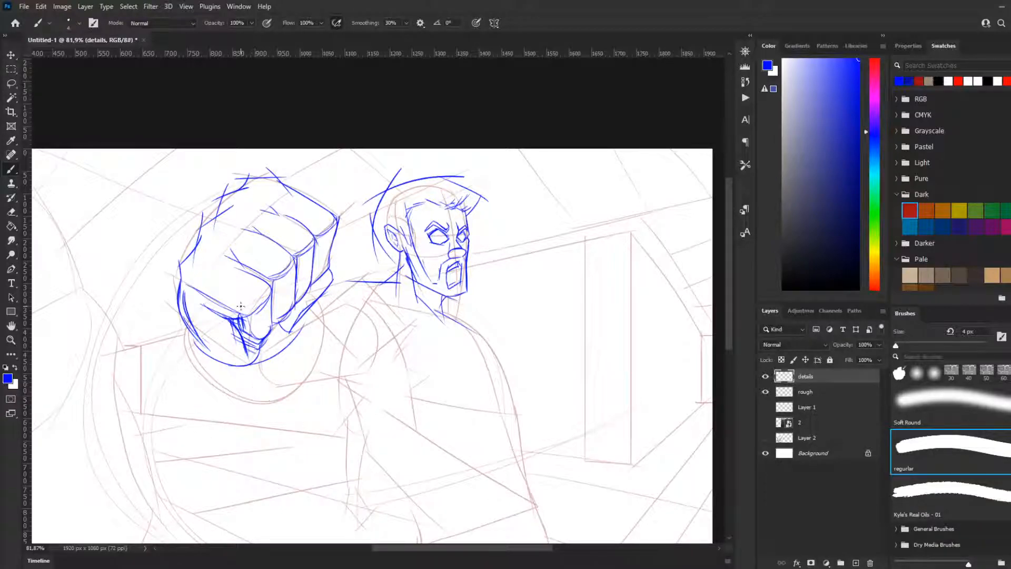
Step: Draw a long diagonal line from the fist's outer side down past the heel of the hand for the forearm
{"action": "left_click_drag", "start_coordinate": [189, 331], "coordinate": [213, 394]}
{"action": "key", "text": "ctrl+z"}
{"action": "key", "text": "ctrl+z"}
{"action": "mouse_move", "coordinate": [189, 328]}
{"action": "left_mouse_down"}
{"action": "mouse_move", "coordinate": [227, 412]}
{"action": "mouse_move", "coordinate": [249, 410]}
{"action": "left_mouse_up"}
{"action": "key", "text": "ctrl+z"}
{"action": "left_click_drag", "start_coordinate": [174, 283], "coordinate": [257, 431]}
{"action": "key", "text": "ctrl+z"}
{"action": "left_click_drag", "start_coordinate": [159, 271], "coordinate": [280, 451]}
{"action": "key", "text": "ctrl+z"}
Step: Sweep a long, slightly curved guideline from below the fist across the arm to the chest
{"action": "key", "text": "ctrl+z"}
{"action": "mouse_move", "coordinate": [161, 275]}
{"action": "left_mouse_down"}
{"action": "mouse_move", "coordinate": [326, 461]}
{"action": "mouse_move", "coordinate": [293, 428]}
{"action": "left_mouse_up"}
{"action": "key", "text": "ctrl+z"}
{"action": "key", "text": "ctrl+z"}
{"action": "left_click_drag", "start_coordinate": [162, 285], "coordinate": [286, 436]}
{"action": "mouse_move", "coordinate": [193, 394]}
{"action": "left_mouse_down"}
{"action": "mouse_move", "coordinate": [356, 400]}
{"action": "mouse_move", "coordinate": [375, 387]}
{"action": "left_mouse_up"}
{"action": "key", "text": "ctrl+z"}
{"action": "key", "text": "ctrl+z"}
{"action": "left_click_drag", "start_coordinate": [205, 394], "coordinate": [452, 360]}
{"action": "key", "text": "ctrl+z"}
{"action": "left_click_drag", "start_coordinate": [192, 400], "coordinate": [457, 339]}
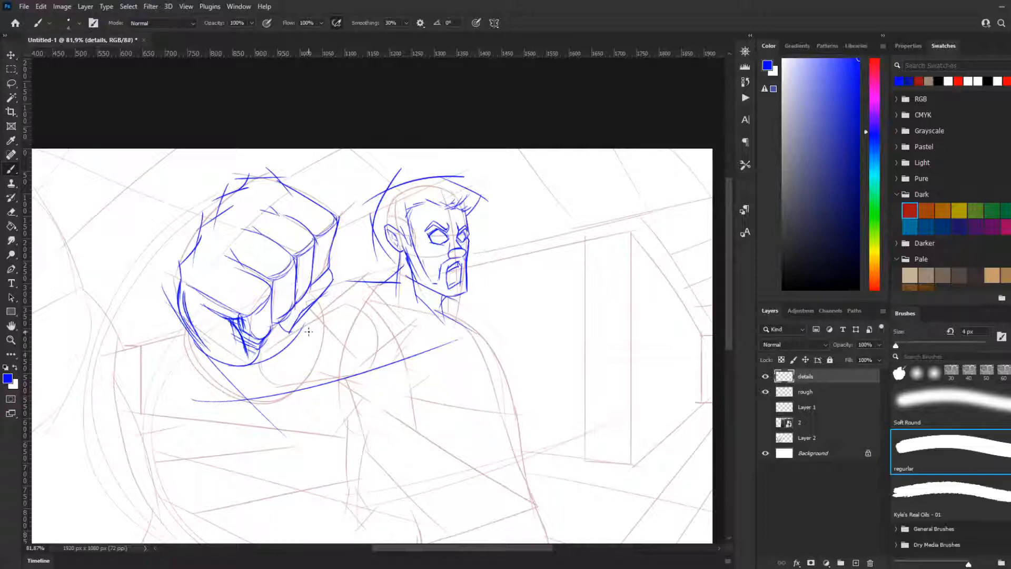
Step: Curve the forearm's inner edge from beside the thumb down to the long arm guideline
{"action": "key", "text": "ctrl+z"}
{"action": "mouse_move", "coordinate": [312, 308]}
{"action": "left_mouse_down"}
{"action": "mouse_move", "coordinate": [285, 382]}
{"action": "mouse_move", "coordinate": [304, 328]}
{"action": "left_mouse_up"}
{"action": "key", "text": "ctrl+z"}
{"action": "left_click_drag", "start_coordinate": [312, 285], "coordinate": [314, 369]}
{"action": "key", "text": "ctrl+z"}
{"action": "left_click_drag", "start_coordinate": [310, 284], "coordinate": [313, 366]}
{"action": "key", "text": "ctrl+z"}
{"action": "left_click_drag", "start_coordinate": [334, 300], "coordinate": [286, 400]}
{"action": "key", "text": "ctrl+z"}
{"action": "left_click_drag", "start_coordinate": [328, 297], "coordinate": [249, 421]}
{"action": "key", "text": "ctrl+z"}
{"action": "left_click_drag", "start_coordinate": [329, 295], "coordinate": [275, 412]}
{"action": "key", "text": "ctrl+z"}
{"action": "mouse_move", "coordinate": [331, 299]}
{"action": "left_mouse_down"}
{"action": "mouse_move", "coordinate": [276, 408]}
{"action": "mouse_move", "coordinate": [300, 397]}
{"action": "mouse_move", "coordinate": [293, 395]}
{"action": "mouse_move", "coordinate": [315, 359]}
{"action": "mouse_move", "coordinate": [268, 398]}
{"action": "left_mouse_up"}
{"action": "key", "text": "ctrl+z"}
{"action": "key", "text": "ctrl+z"}
Step: Draw the upper arm's top line rising from behind the wrist to the shoulder, and a shoulder line sloping toward the collar
{"action": "key", "text": "ctrl+z"}
{"action": "left_click_drag", "start_coordinate": [323, 300], "coordinate": [304, 381]}
{"action": "key", "text": "ctrl+z"}
{"action": "left_click_drag", "start_coordinate": [316, 320], "coordinate": [376, 270]}
{"action": "key", "text": "ctrl+z"}
{"action": "left_click_drag", "start_coordinate": [315, 320], "coordinate": [361, 279]}
{"action": "key", "text": "ctrl+z"}
{"action": "mouse_move", "coordinate": [318, 317]}
{"action": "left_mouse_down"}
{"action": "mouse_move", "coordinate": [365, 274]}
{"action": "mouse_move", "coordinate": [398, 328]}
{"action": "left_mouse_up"}
Step: Add a short upper-arm line behind the forearm's inner edge and a slanted muscle line across the forearm below the hand
{"action": "key", "text": "ctrl+z"}
{"action": "mouse_move", "coordinate": [350, 272]}
{"action": "left_mouse_down"}
{"action": "mouse_move", "coordinate": [419, 333]}
{"action": "mouse_move", "coordinate": [380, 302]}
{"action": "mouse_move", "coordinate": [406, 318]}
{"action": "left_mouse_up"}
{"action": "key", "text": "ctrl+z"}
{"action": "left_click_drag", "start_coordinate": [310, 316], "coordinate": [353, 364]}
{"action": "key", "text": "ctrl+z"}
{"action": "key", "text": "ctrl+z"}
{"action": "mouse_move", "coordinate": [314, 317]}
{"action": "left_mouse_down"}
{"action": "mouse_move", "coordinate": [351, 356]}
{"action": "mouse_move", "coordinate": [369, 347]}
{"action": "left_mouse_up"}
{"action": "key", "text": "ctrl+z"}
{"action": "mouse_move", "coordinate": [281, 348]}
{"action": "left_mouse_down"}
{"action": "mouse_move", "coordinate": [307, 367]}
{"action": "mouse_move", "coordinate": [396, 342]}
{"action": "left_mouse_up"}
{"action": "key", "text": "ctrl+z"}
{"action": "key", "text": "ctrl+z"}
{"action": "left_click_drag", "start_coordinate": [317, 364], "coordinate": [401, 325]}
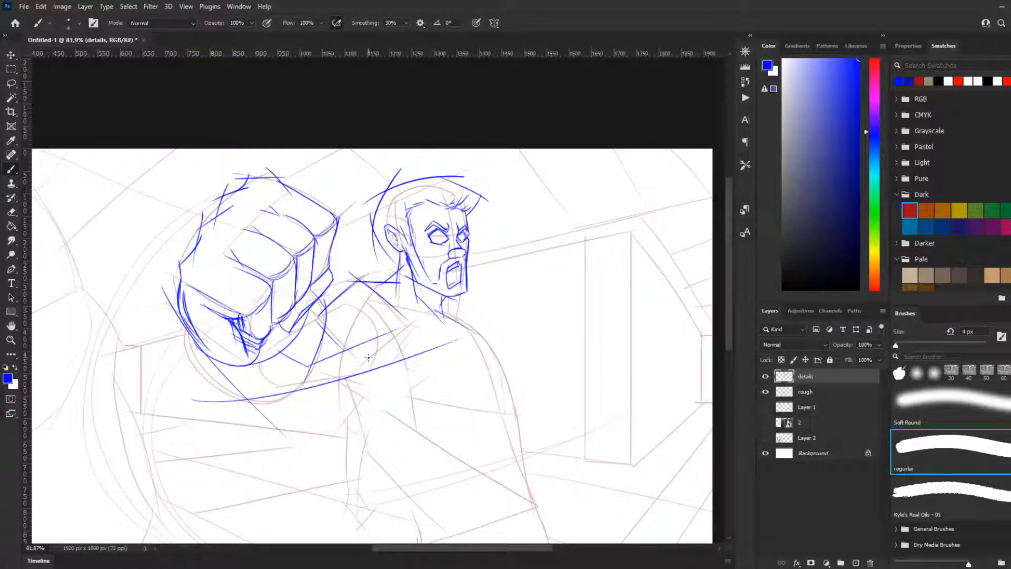
{"action": "key", "text": "ctrl+z"}
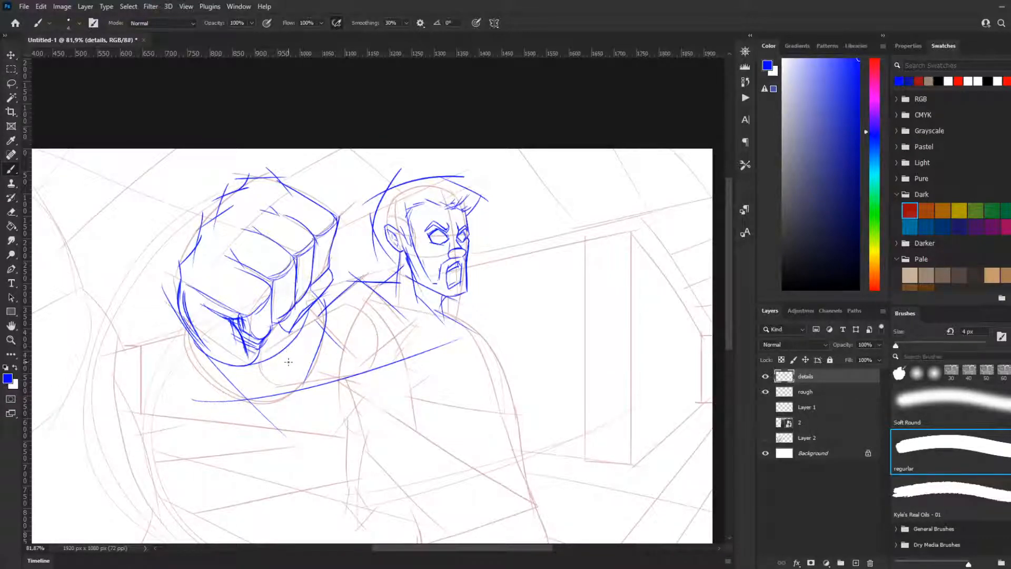
{"action": "key", "text": "ctrl+z"}
{"action": "mouse_move", "coordinate": [268, 349]}
{"action": "left_mouse_down"}
{"action": "mouse_move", "coordinate": [278, 367]}
{"action": "mouse_move", "coordinate": [267, 359]}
{"action": "mouse_move", "coordinate": [304, 387]}
{"action": "left_mouse_up"}
{"action": "key", "text": "ctrl+z"}
{"action": "left_click_drag", "start_coordinate": [273, 346], "coordinate": [304, 386]}
Step: Outline the forearm's rounded outer contour from beside the fist, under the hand and up to its inner edge
{"action": "left_click_drag", "start_coordinate": [183, 319], "coordinate": [231, 401]}
{"action": "key", "text": "ctrl+z"}
{"action": "left_click_drag", "start_coordinate": [181, 316], "coordinate": [234, 401]}
{"action": "key", "text": "ctrl+z"}
{"action": "mouse_move", "coordinate": [177, 295]}
{"action": "left_mouse_down"}
{"action": "mouse_move", "coordinate": [196, 364]}
{"action": "mouse_move", "coordinate": [264, 409]}
{"action": "left_mouse_up"}
{"action": "key", "text": "ctrl+z"}
{"action": "mouse_move", "coordinate": [175, 301]}
{"action": "left_mouse_down"}
{"action": "mouse_move", "coordinate": [219, 387]}
{"action": "mouse_move", "coordinate": [263, 404]}
{"action": "mouse_move", "coordinate": [325, 375]}
{"action": "left_mouse_up"}
{"action": "key", "text": "ctrl+z"}
{"action": "left_click_drag", "start_coordinate": [243, 398], "coordinate": [323, 352]}
{"action": "key", "text": "ctrl+z"}
{"action": "mouse_move", "coordinate": [243, 402]}
{"action": "left_mouse_down"}
{"action": "mouse_move", "coordinate": [326, 321]}
{"action": "mouse_move", "coordinate": [323, 362]}
{"action": "left_mouse_up"}
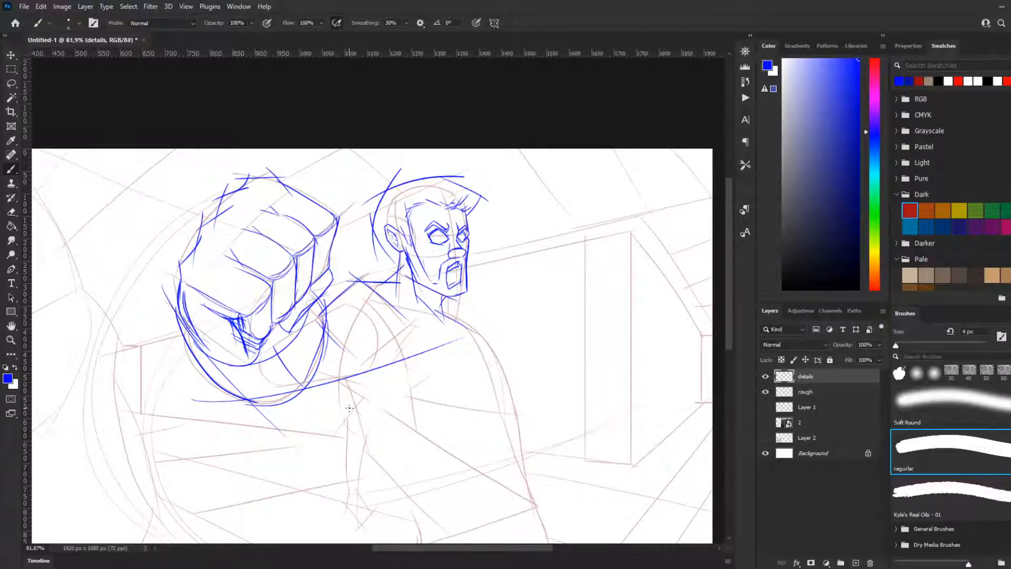
Step: Sketch the rounded biceps behind the forearm and the upper arm's curved underside leading up to the armpit
{"action": "mouse_move", "coordinate": [286, 399]}
{"action": "left_mouse_down"}
{"action": "mouse_move", "coordinate": [397, 355]}
{"action": "mouse_move", "coordinate": [387, 348]}
{"action": "mouse_move", "coordinate": [395, 336]}
{"action": "left_mouse_up"}
{"action": "key", "text": "ctrl+z"}
{"action": "key", "text": "ctrl+z"}
Step: Curve the near shoulder muscle over the top of the upper arm and down along its chest side
{"action": "key", "text": "ctrl+z"}
{"action": "mouse_move", "coordinate": [311, 310]}
{"action": "left_mouse_down"}
{"action": "mouse_move", "coordinate": [374, 306]}
{"action": "mouse_move", "coordinate": [370, 330]}
{"action": "mouse_move", "coordinate": [394, 342]}
{"action": "left_mouse_up"}
{"action": "key", "text": "ctrl+z"}
{"action": "key", "text": "ctrl+z"}
{"action": "mouse_move", "coordinate": [318, 306]}
{"action": "left_mouse_down"}
{"action": "mouse_move", "coordinate": [376, 336]}
{"action": "mouse_move", "coordinate": [355, 382]}
{"action": "mouse_move", "coordinate": [387, 348]}
{"action": "left_mouse_up"}
{"action": "left_click_drag", "start_coordinate": [348, 382], "coordinate": [380, 354]}
{"action": "mouse_move", "coordinate": [342, 307]}
{"action": "left_mouse_down"}
{"action": "mouse_move", "coordinate": [368, 293]}
{"action": "mouse_move", "coordinate": [421, 317]}
{"action": "left_mouse_up"}
{"action": "mouse_move", "coordinate": [368, 286]}
{"action": "left_mouse_down"}
{"action": "mouse_move", "coordinate": [404, 295]}
{"action": "mouse_move", "coordinate": [430, 327]}
{"action": "left_mouse_up"}
{"action": "key", "text": "ctrl+z"}
{"action": "mouse_move", "coordinate": [342, 305]}
{"action": "left_mouse_down"}
{"action": "mouse_move", "coordinate": [352, 293]}
{"action": "mouse_move", "coordinate": [419, 322]}
{"action": "left_mouse_up"}
{"action": "left_click_drag", "start_coordinate": [407, 289], "coordinate": [421, 336]}
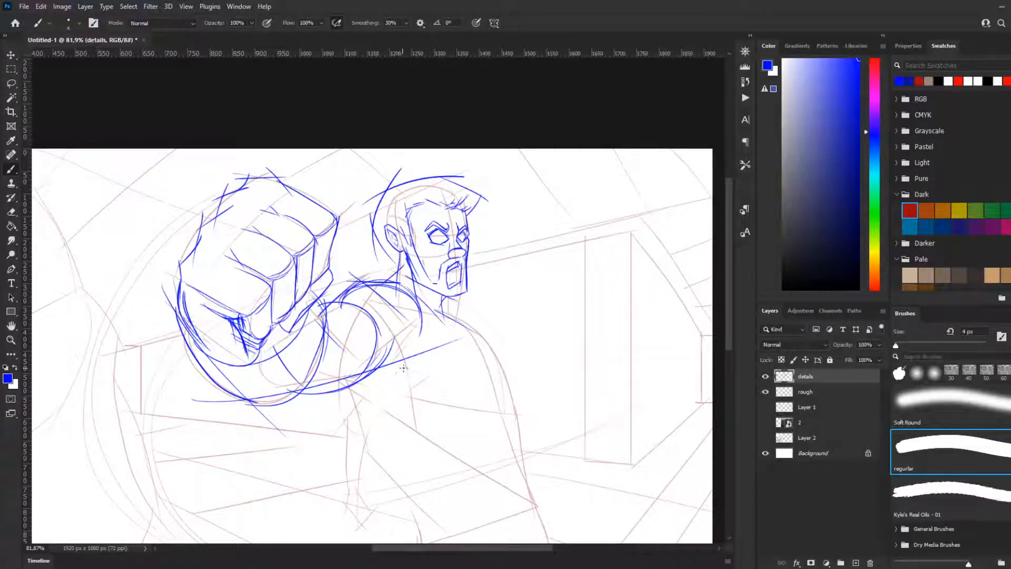
Step: Sketch the chest muscle lines fanning from the armpit across the upper chest and down from the shoulder
{"action": "left_click_drag", "start_coordinate": [364, 363], "coordinate": [457, 370]}
{"action": "left_click_drag", "start_coordinate": [360, 365], "coordinate": [458, 372]}
{"action": "left_click_drag", "start_coordinate": [381, 351], "coordinate": [448, 365]}
{"action": "left_click_drag", "start_coordinate": [416, 320], "coordinate": [450, 354]}
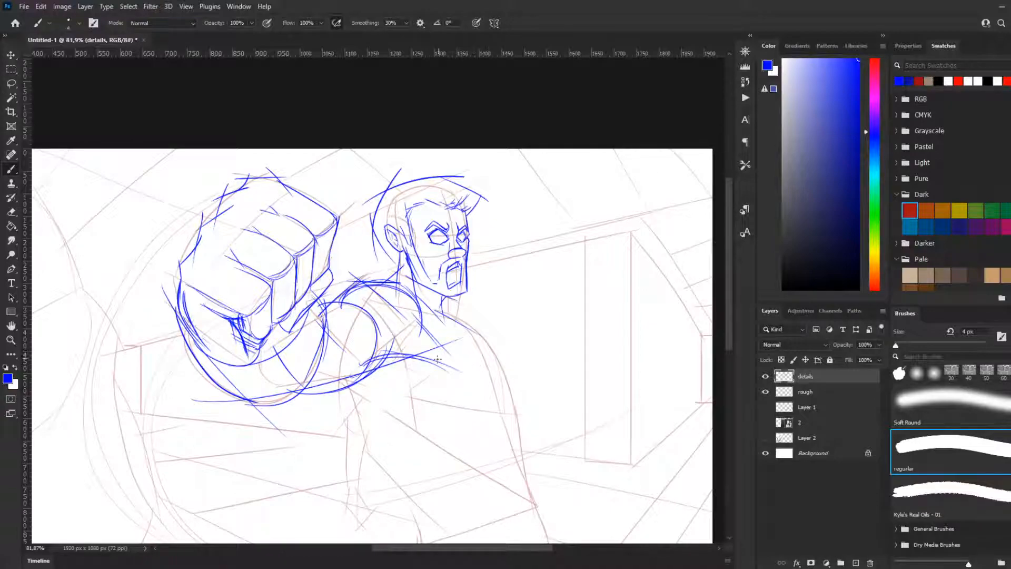
{"action": "key", "text": "ctrl+z"}
Step: Outline the large chest muscle from the base of the neck around its far side and back under to the armpit
{"action": "left_click_drag", "start_coordinate": [447, 319], "coordinate": [483, 410]}
{"action": "mouse_move", "coordinate": [394, 352]}
{"action": "left_mouse_down"}
{"action": "mouse_move", "coordinate": [426, 395]}
{"action": "mouse_move", "coordinate": [527, 408]}
{"action": "left_mouse_up"}
{"action": "key", "text": "ctrl+z"}
{"action": "left_click_drag", "start_coordinate": [395, 387], "coordinate": [505, 407]}
{"action": "key", "text": "ctrl+z"}
{"action": "left_click_drag", "start_coordinate": [395, 362], "coordinate": [463, 404]}
{"action": "key", "text": "ctrl+z"}
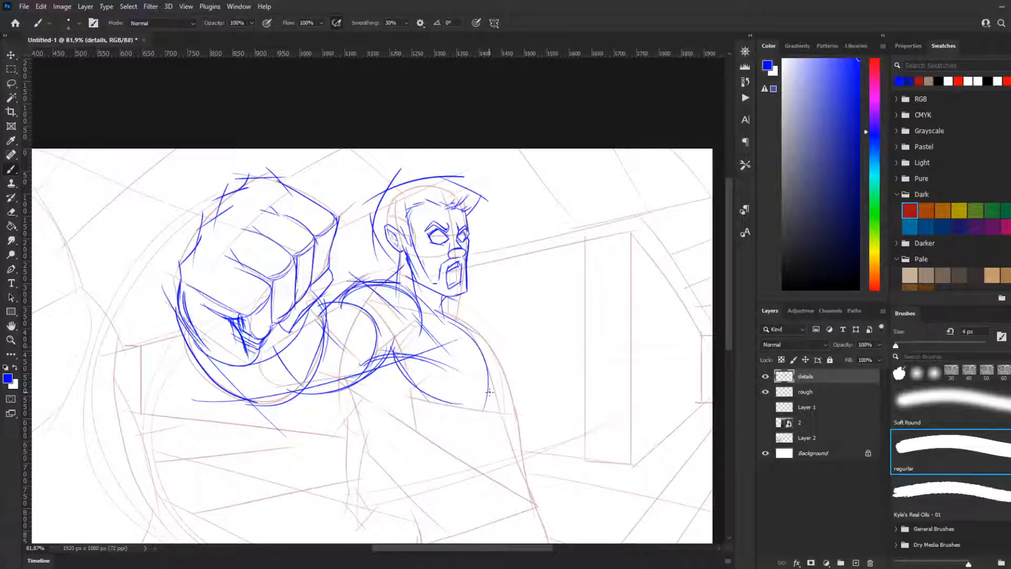
{"action": "key", "text": "ctrl+z"}
{"action": "key", "text": "ctrl+z"}
{"action": "mouse_move", "coordinate": [393, 352]}
{"action": "left_mouse_down"}
{"action": "mouse_move", "coordinate": [485, 411]}
{"action": "mouse_move", "coordinate": [492, 395]}
{"action": "left_mouse_up"}
{"action": "left_click_drag", "start_coordinate": [441, 319], "coordinate": [478, 393]}
{"action": "key", "text": "ctrl+z"}
{"action": "key", "text": "ctrl+z"}
{"action": "mouse_move", "coordinate": [442, 319]}
{"action": "left_mouse_down"}
{"action": "mouse_move", "coordinate": [488, 403]}
{"action": "mouse_move", "coordinate": [451, 407]}
{"action": "mouse_move", "coordinate": [491, 399]}
{"action": "left_mouse_up"}
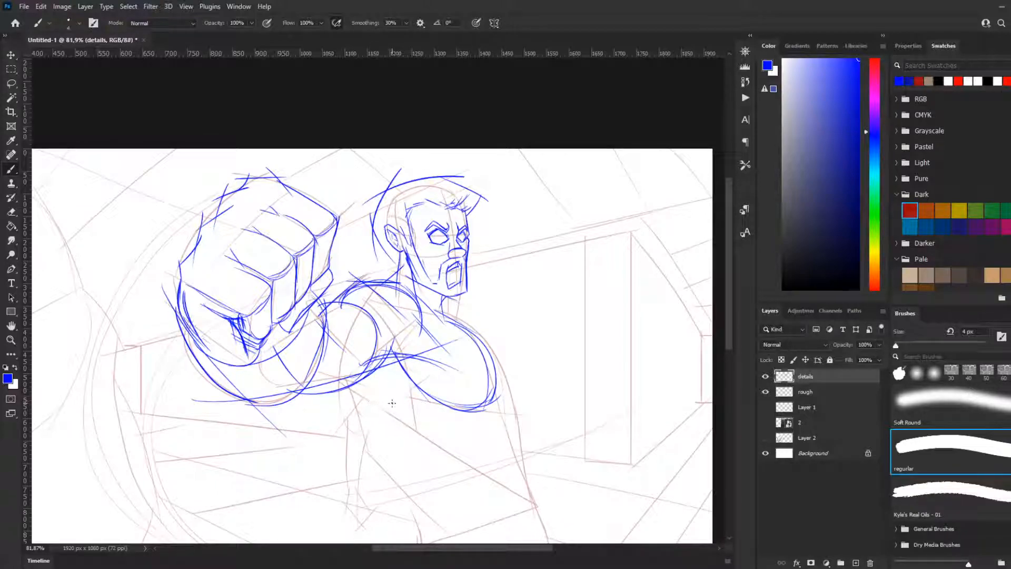
Step: Draw the near side of the torso as a curve running from below the armpit down toward the waist
{"action": "left_click_drag", "start_coordinate": [363, 369], "coordinate": [415, 447]}
{"action": "key", "text": "ctrl+z"}
{"action": "key", "text": "ctrl+z"}
{"action": "left_click_drag", "start_coordinate": [341, 372], "coordinate": [408, 449]}
{"action": "key", "text": "ctrl+z"}
{"action": "left_click_drag", "start_coordinate": [340, 372], "coordinate": [432, 457]}
{"action": "key", "text": "ctrl+z"}
{"action": "scroll", "coordinate": [494, 340], "scroll_direction": "down", "scroll_amount": 4}
{"action": "scroll", "coordinate": [611, 319], "scroll_direction": "up", "scroll_amount": 1}
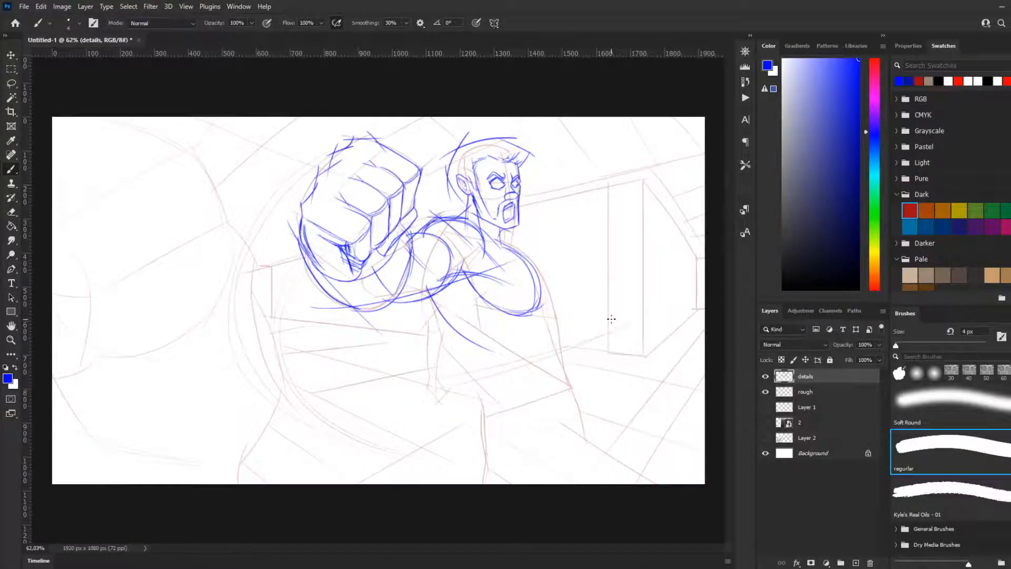
{"action": "left_click_drag", "start_coordinate": [510, 246], "coordinate": [547, 293]}
{"action": "key", "text": "ctrl+z"}
{"action": "left_click_drag", "start_coordinate": [503, 242], "coordinate": [556, 294]}
{"action": "key", "text": "ctrl+z"}
Step: Redraw the near side of the torso as a longer curve from below the armpit down toward the waist
{"action": "left_click_drag", "start_coordinate": [417, 295], "coordinate": [509, 358]}
{"action": "key", "text": "ctrl+z"}
{"action": "mouse_move", "coordinate": [421, 291]}
{"action": "left_mouse_down"}
{"action": "mouse_move", "coordinate": [515, 368]}
{"action": "mouse_move", "coordinate": [462, 355]}
{"action": "mouse_move", "coordinate": [498, 365]}
{"action": "left_mouse_up"}
{"action": "key", "text": "ctrl+z"}
{"action": "key", "text": "ctrl+z"}
{"action": "left_click_drag", "start_coordinate": [464, 351], "coordinate": [482, 417]}
{"action": "key", "text": "ctrl+z"}
{"action": "left_click_drag", "start_coordinate": [449, 341], "coordinate": [482, 432]}
{"action": "key", "text": "ctrl+z"}
{"action": "left_click_drag", "start_coordinate": [451, 341], "coordinate": [485, 417]}
{"action": "key", "text": "ctrl+z"}
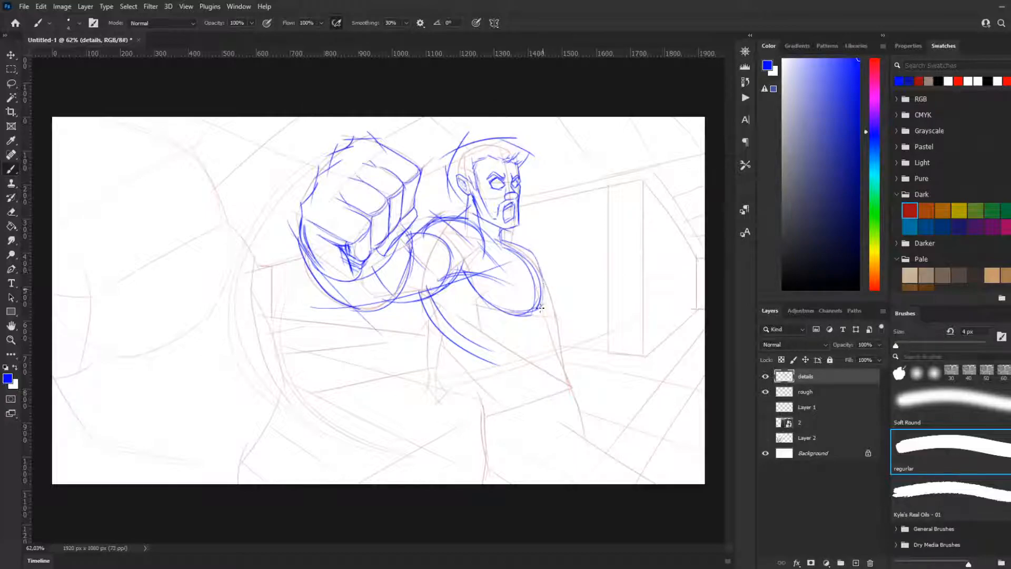
Step: Hatch the underside of the large chest muscle and strengthen its far edge
{"action": "left_click_drag", "start_coordinate": [542, 270], "coordinate": [541, 299]}
{"action": "mouse_move", "coordinate": [470, 275]}
{"action": "left_mouse_down"}
{"action": "mouse_move", "coordinate": [506, 299]}
{"action": "mouse_move", "coordinate": [540, 296]}
{"action": "left_mouse_up"}
{"action": "left_click_drag", "start_coordinate": [499, 240], "coordinate": [551, 308]}
Step: Draw the far side of the torso from the shoulder toward the waist and continue the near waist line down to the hip
{"action": "left_click_drag", "start_coordinate": [519, 246], "coordinate": [560, 348]}
{"action": "key", "text": "ctrl+z"}
{"action": "left_click_drag", "start_coordinate": [518, 245], "coordinate": [558, 349]}
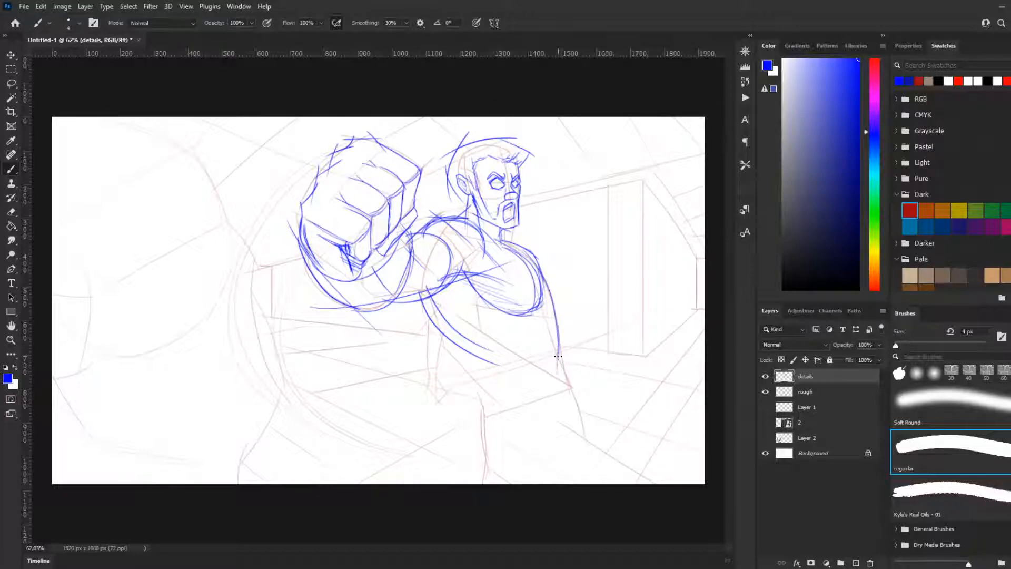
{"action": "mouse_move", "coordinate": [500, 396]}
{"action": "left_mouse_down"}
{"action": "mouse_move", "coordinate": [456, 344]}
{"action": "mouse_move", "coordinate": [492, 400]}
{"action": "mouse_move", "coordinate": [483, 437]}
{"action": "left_mouse_up"}
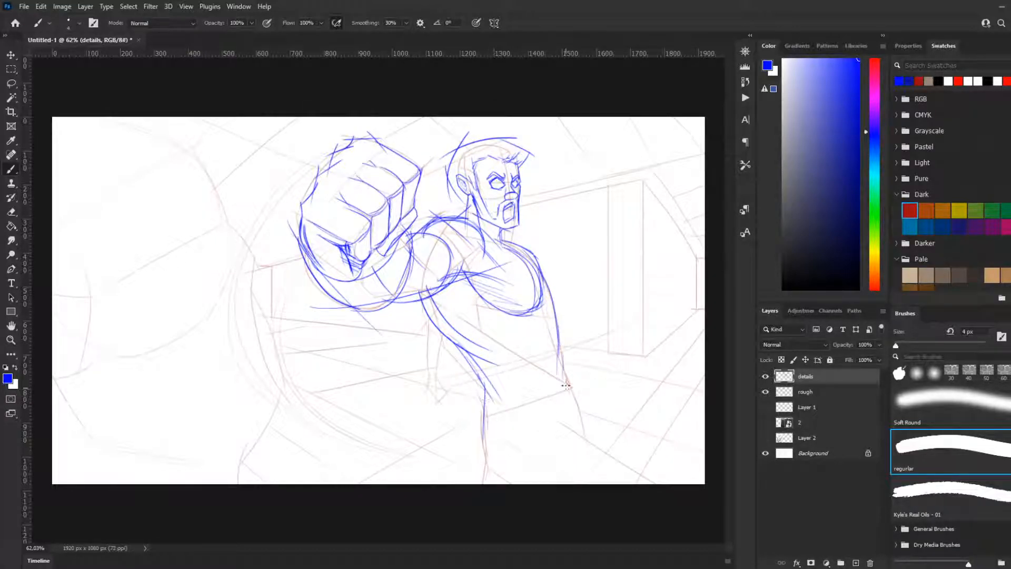
{"action": "left_click_drag", "start_coordinate": [558, 349], "coordinate": [582, 416]}
{"action": "left_click_drag", "start_coordinate": [559, 320], "coordinate": [577, 424]}
{"action": "left_click_drag", "start_coordinate": [561, 349], "coordinate": [579, 422]}
{"action": "mouse_move", "coordinate": [576, 383]}
{"action": "left_mouse_down"}
{"action": "mouse_move", "coordinate": [571, 432]}
{"action": "mouse_move", "coordinate": [563, 327]}
{"action": "left_mouse_up"}
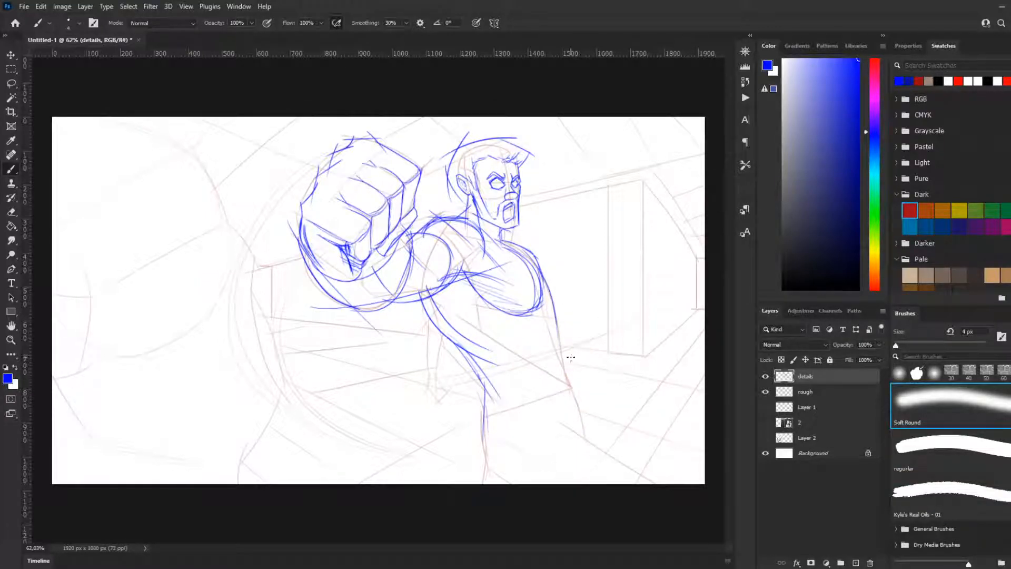
{"action": "left_click_drag", "start_coordinate": [554, 317], "coordinate": [563, 421]}
{"action": "key", "text": "ctrl+z"}
{"action": "left_click_drag", "start_coordinate": [556, 318], "coordinate": [564, 422]}
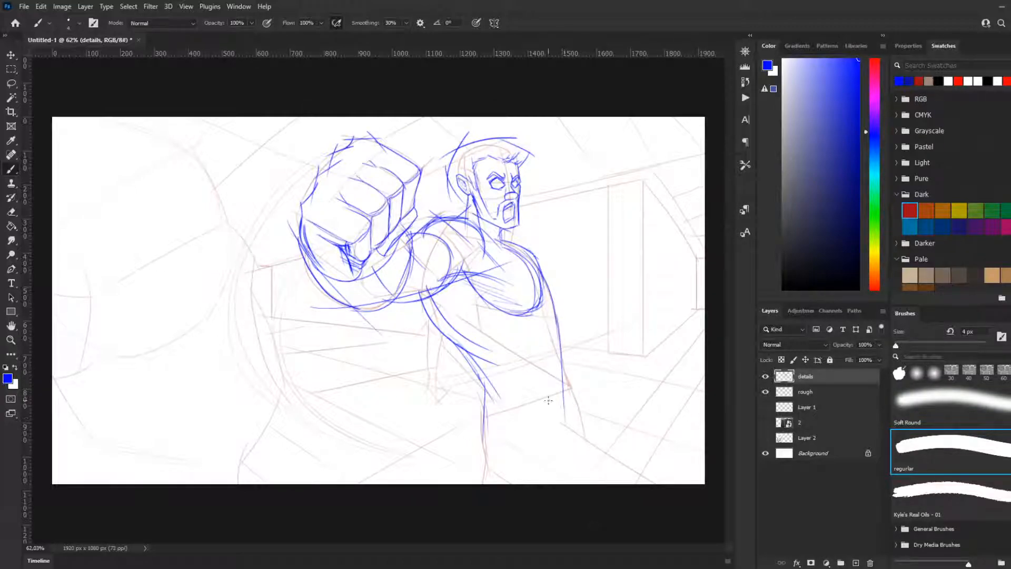
{"action": "key", "text": "ctrl+z"}
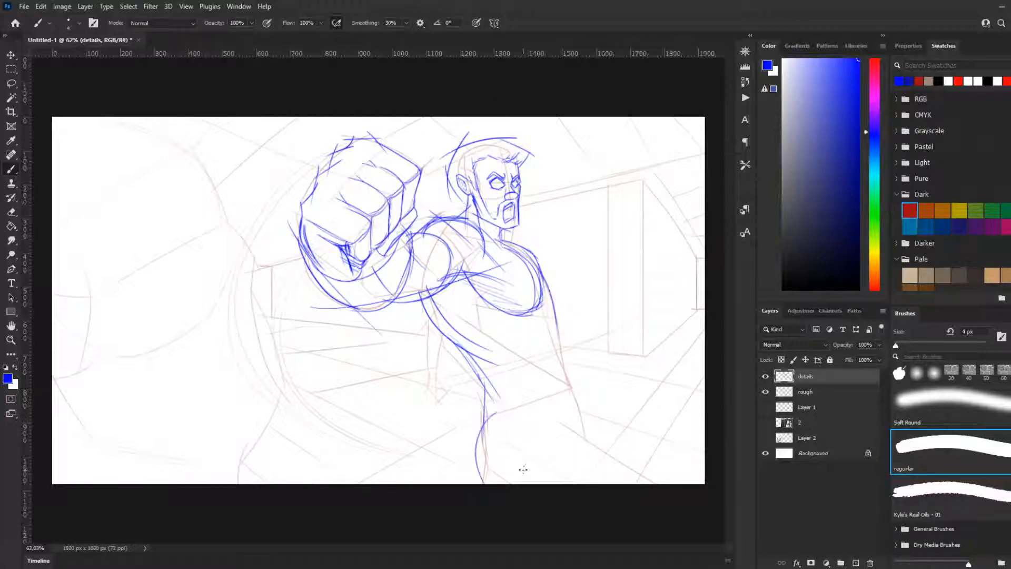
{"action": "left_click_drag", "start_coordinate": [555, 311], "coordinate": [563, 404]}
{"action": "left_click_drag", "start_coordinate": [556, 320], "coordinate": [568, 394]}
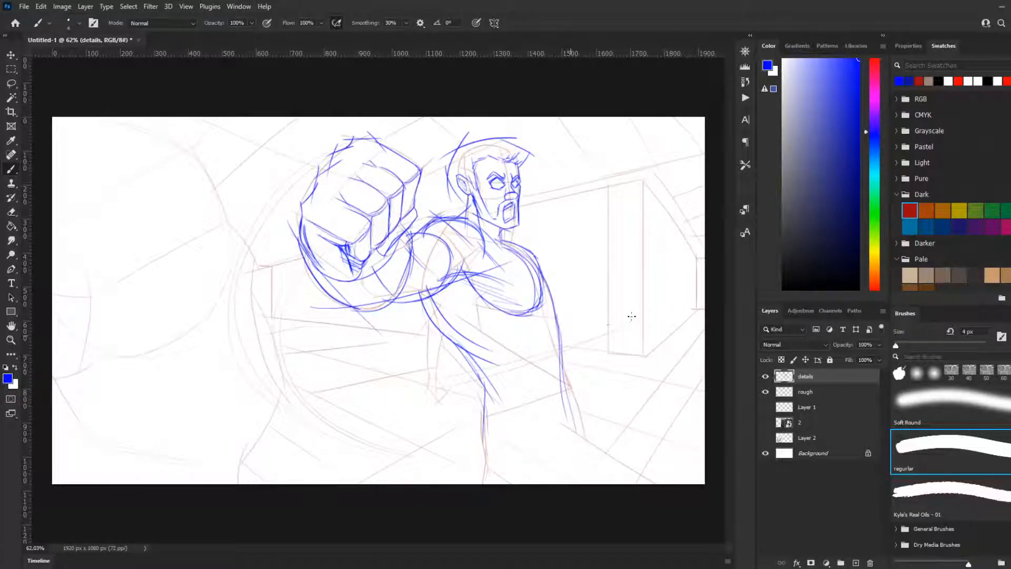
{"action": "left_click_drag", "start_coordinate": [558, 320], "coordinate": [544, 467]}
{"action": "key", "text": "ctrl+z"}
{"action": "key", "text": "ctrl+z"}
{"action": "key", "text": "ctrl+z"}
Step: Outline the hips with a straight far side, a slanted thigh line running off the canvas's lower edge, and a curved near hip
{"action": "left_click_drag", "start_coordinate": [558, 320], "coordinate": [559, 480]}
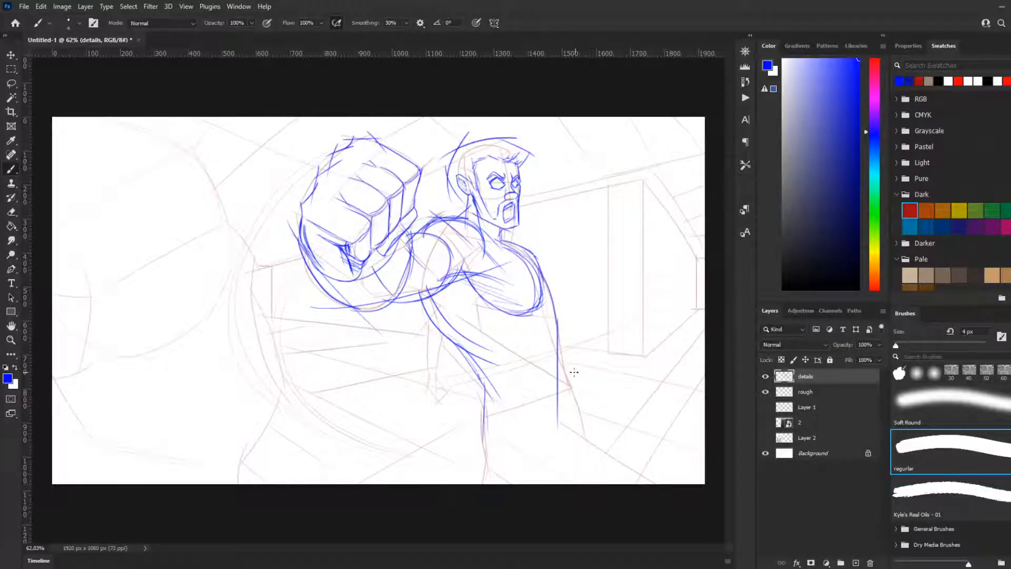
{"action": "left_click_drag", "start_coordinate": [557, 420], "coordinate": [677, 500]}
{"action": "left_click_drag", "start_coordinate": [488, 414], "coordinate": [485, 484]}
{"action": "key", "text": "ctrl+z"}
{"action": "left_click_drag", "start_coordinate": [493, 420], "coordinate": [485, 484]}
{"action": "left_click_drag", "start_coordinate": [494, 416], "coordinate": [517, 485]}
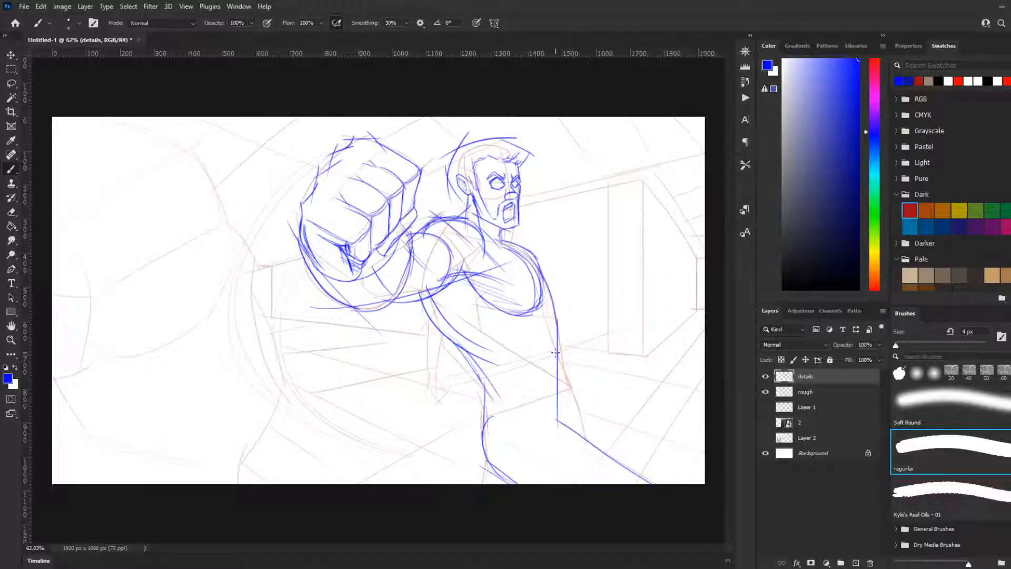
{"action": "left_click_drag", "start_coordinate": [552, 333], "coordinate": [569, 400]}
{"action": "key", "text": "ctrl+z"}
{"action": "left_click_drag", "start_coordinate": [552, 333], "coordinate": [569, 402]}
{"action": "key", "text": "ctrl+z"}
{"action": "left_click_drag", "start_coordinate": [555, 337], "coordinate": [569, 402]}
{"action": "key", "text": "ctrl+z"}
{"action": "left_click_drag", "start_coordinate": [553, 337], "coordinate": [570, 438]}
{"action": "key", "text": "ctrl+z"}
{"action": "left_click_drag", "start_coordinate": [555, 338], "coordinate": [569, 426]}
{"action": "key", "text": "ctrl+z"}
{"action": "left_click_drag", "start_coordinate": [554, 336], "coordinate": [569, 417]}
{"action": "key", "text": "ctrl+z"}
{"action": "left_click_drag", "start_coordinate": [555, 339], "coordinate": [569, 433]}
{"action": "key", "text": "ctrl+z"}
{"action": "left_click_drag", "start_coordinate": [555, 338], "coordinate": [568, 430]}
{"action": "key", "text": "ctrl+z"}
{"action": "left_click_drag", "start_coordinate": [554, 339], "coordinate": [560, 424]}
{"action": "key", "text": "ctrl+z"}
Step: Angle the far waist line slightly outward down to the hip and add a short slanted leg line below the near hip
{"action": "left_click_drag", "start_coordinate": [555, 338], "coordinate": [565, 424]}
{"action": "left_click_drag", "start_coordinate": [485, 447], "coordinate": [459, 486]}
{"action": "key", "text": "ctrl+z"}
{"action": "left_click_drag", "start_coordinate": [485, 451], "coordinate": [467, 488]}
Step: Draw the other arm hanging behind the near side of the torso, ending in a small clenched fist
{"action": "mouse_move", "coordinate": [431, 312]}
{"action": "left_mouse_down"}
{"action": "mouse_move", "coordinate": [444, 344]}
{"action": "mouse_move", "coordinate": [431, 314]}
{"action": "mouse_move", "coordinate": [420, 404]}
{"action": "mouse_move", "coordinate": [427, 343]}
{"action": "mouse_move", "coordinate": [431, 379]}
{"action": "left_mouse_up"}
{"action": "mouse_move", "coordinate": [448, 335]}
{"action": "left_mouse_down"}
{"action": "mouse_move", "coordinate": [438, 373]}
{"action": "mouse_move", "coordinate": [454, 393]}
{"action": "mouse_move", "coordinate": [448, 382]}
{"action": "mouse_move", "coordinate": [434, 389]}
{"action": "mouse_move", "coordinate": [452, 389]}
{"action": "mouse_move", "coordinate": [440, 400]}
{"action": "mouse_move", "coordinate": [431, 394]}
{"action": "mouse_move", "coordinate": [439, 400]}
{"action": "mouse_move", "coordinate": [428, 385]}
{"action": "left_mouse_up"}
{"action": "key", "text": "ctrl+z"}
{"action": "key", "text": "ctrl+z"}
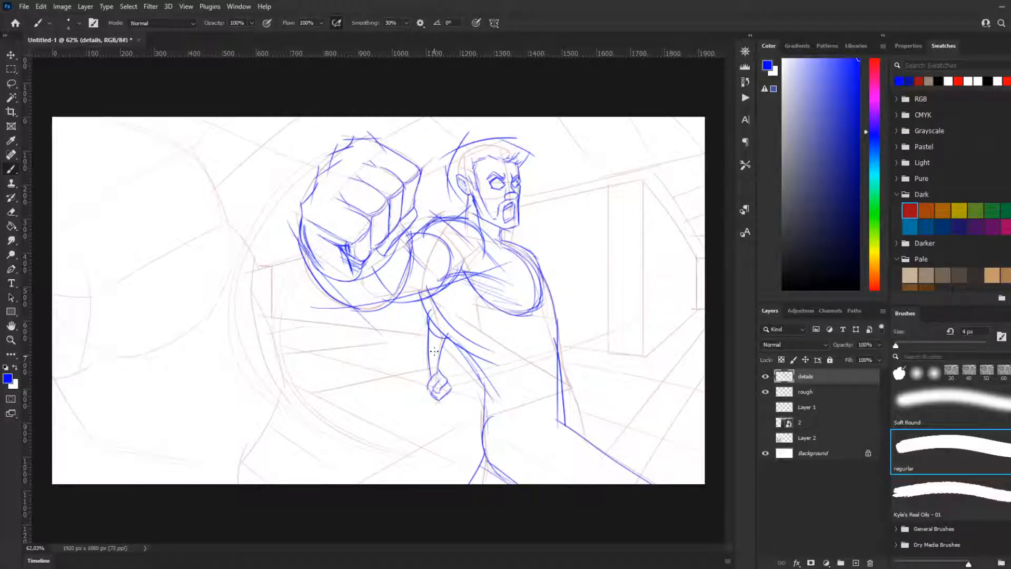
Step: Refine the outer contour of the hanging arm from the back down to the wrist
{"action": "left_click_drag", "start_coordinate": [428, 315], "coordinate": [430, 384]}
{"action": "key", "text": "ctrl+z"}
{"action": "mouse_move", "coordinate": [428, 316]}
{"action": "left_mouse_down"}
{"action": "mouse_move", "coordinate": [423, 387]}
{"action": "mouse_move", "coordinate": [428, 359]}
{"action": "mouse_move", "coordinate": [428, 385]}
{"action": "mouse_move", "coordinate": [430, 375]}
{"action": "left_mouse_up"}
{"action": "key", "text": "ctrl+z"}
{"action": "key", "text": "ctrl+z"}
{"action": "key", "text": "ctrl+z"}
{"action": "scroll", "coordinate": [372, 346], "scroll_direction": "down", "scroll_amount": 2}
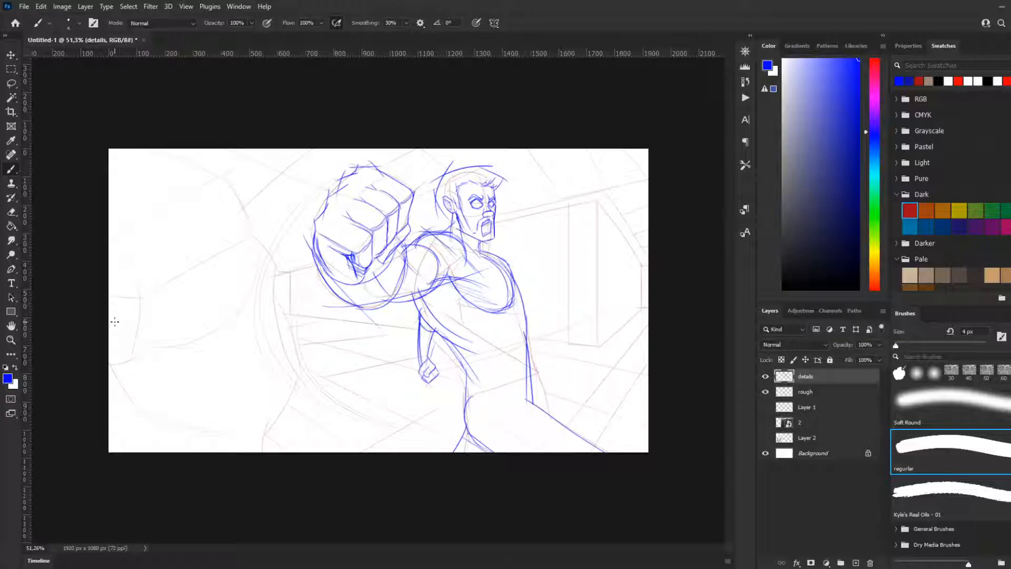
{"action": "left_click_drag", "start_coordinate": [113, 153], "coordinate": [259, 244]}
{"action": "key", "text": "ctrl+z"}
{"action": "mouse_move", "coordinate": [110, 162]}
{"action": "left_mouse_down"}
{"action": "mouse_move", "coordinate": [165, 147]}
{"action": "mouse_move", "coordinate": [257, 203]}
{"action": "left_mouse_up"}
{"action": "key", "text": "ctrl+z"}
{"action": "mouse_move", "coordinate": [439, 282]}
{"action": "left_mouse_down"}
{"action": "mouse_move", "coordinate": [512, 336]}
{"action": "mouse_move", "coordinate": [440, 287]}
{"action": "mouse_move", "coordinate": [502, 334]}
{"action": "mouse_move", "coordinate": [480, 335]}
{"action": "mouse_move", "coordinate": [482, 319]}
{"action": "mouse_move", "coordinate": [515, 370]}
{"action": "left_mouse_up"}
{"action": "key", "text": "ctrl+z"}
{"action": "key", "text": "ctrl+z"}
{"action": "key", "text": "ctrl+z"}
{"action": "left_click_drag", "start_coordinate": [442, 284], "coordinate": [484, 336]}
{"action": "key", "text": "ctrl+z"}
{"action": "mouse_move", "coordinate": [439, 285]}
{"action": "left_mouse_down"}
{"action": "mouse_move", "coordinate": [514, 341]}
{"action": "mouse_move", "coordinate": [496, 352]}
{"action": "left_mouse_up"}
{"action": "key", "text": "ctrl+z"}
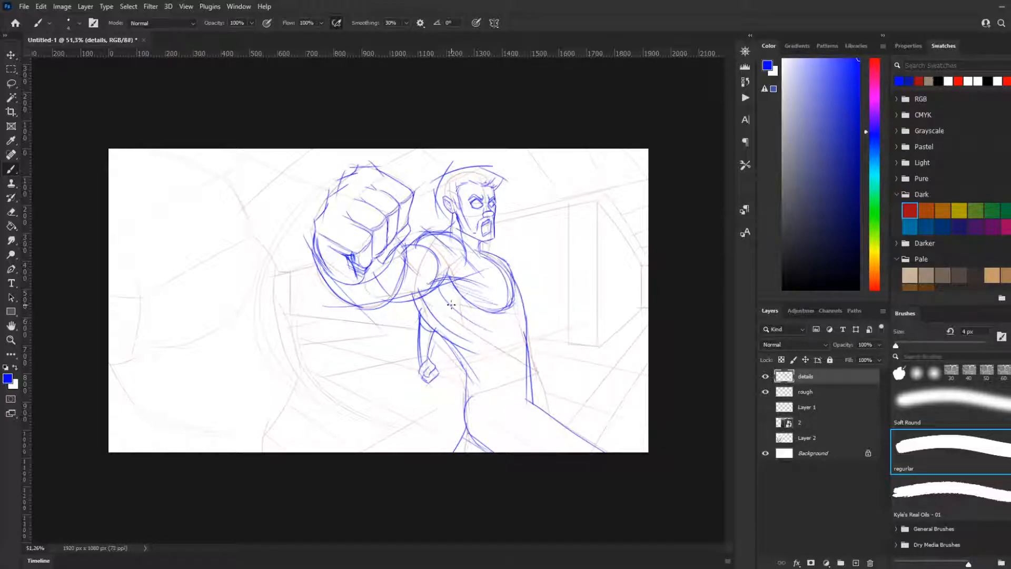
Step: Add short abdominal muscle strokes to the figure's midsection
{"action": "mouse_move", "coordinate": [483, 322]}
{"action": "left_mouse_down"}
{"action": "mouse_move", "coordinate": [524, 377]}
{"action": "mouse_move", "coordinate": [496, 357]}
{"action": "left_mouse_up"}
{"action": "left_click_drag", "start_coordinate": [503, 331], "coordinate": [517, 326]}
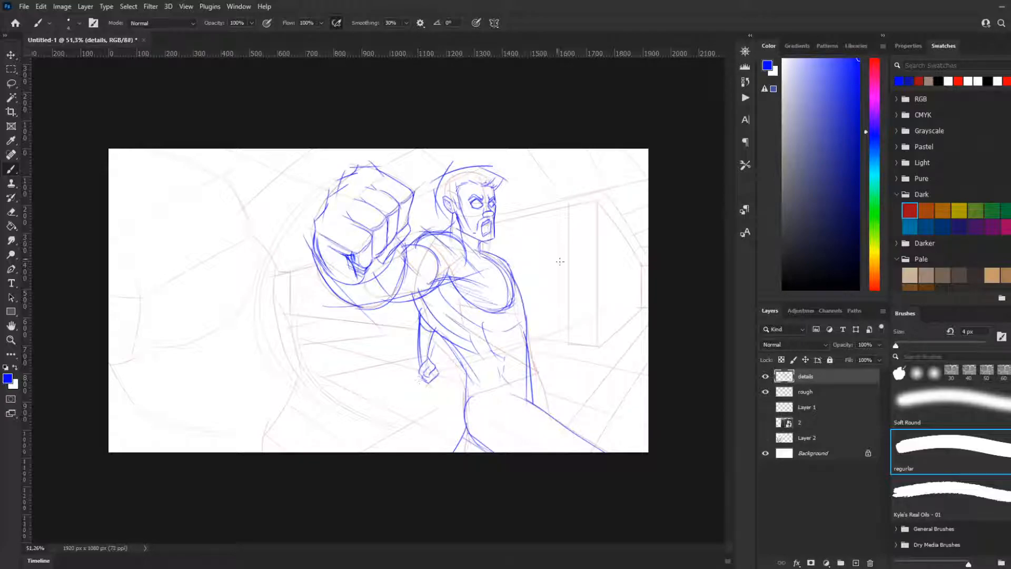
{"action": "mouse_move", "coordinate": [302, 267]}
{"action": "left_mouse_down"}
{"action": "mouse_move", "coordinate": [272, 274]}
{"action": "mouse_move", "coordinate": [313, 266]}
{"action": "left_mouse_up"}
{"action": "key", "text": "ctrl+z"}
{"action": "key", "text": "ctrl+z"}
{"action": "left_click_drag", "start_coordinate": [276, 314], "coordinate": [386, 327]}
Step: Draw the upper edge and tall vertical corner of the background block behind the figure's head
{"action": "key", "text": "ctrl+z"}
{"action": "left_click_drag", "start_coordinate": [500, 223], "coordinate": [585, 206]}
{"action": "key", "text": "ctrl+z"}
{"action": "mouse_move", "coordinate": [498, 220]}
{"action": "left_mouse_down"}
{"action": "mouse_move", "coordinate": [598, 201]}
{"action": "mouse_move", "coordinate": [596, 331]}
{"action": "left_mouse_up"}
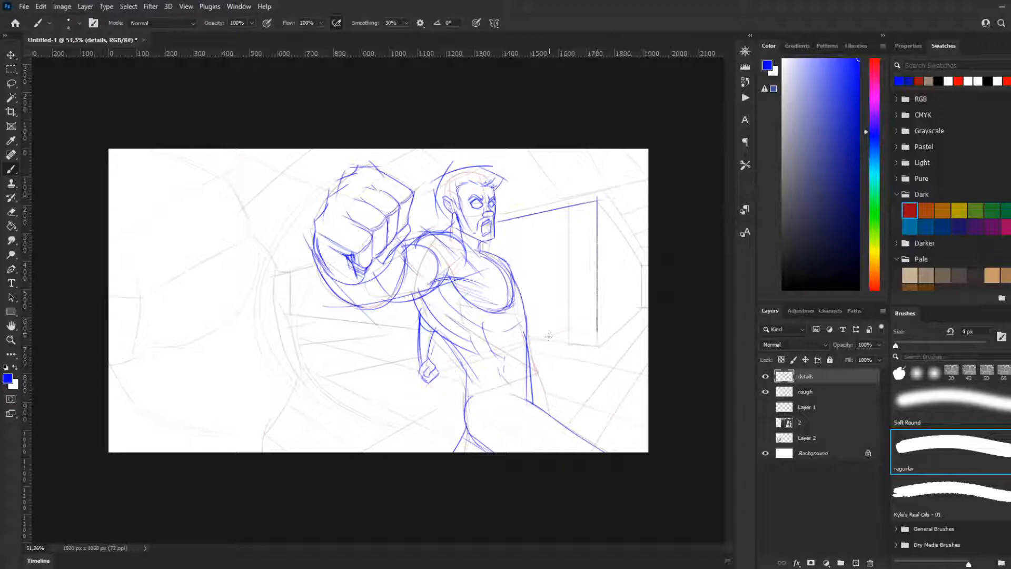
{"action": "key", "text": "ctrl+z"}
{"action": "mouse_move", "coordinate": [598, 198]}
{"action": "left_mouse_down"}
{"action": "mouse_move", "coordinate": [559, 354]}
{"action": "mouse_move", "coordinate": [546, 336]}
{"action": "mouse_move", "coordinate": [529, 336]}
{"action": "mouse_move", "coordinate": [602, 348]}
{"action": "left_mouse_up"}
{"action": "key", "text": "ctrl+z"}
Step: Draw the background block's lower edge from the figure's waist to the tall vertical corner
{"action": "left_click_drag", "start_coordinate": [526, 338], "coordinate": [604, 346]}
{"action": "key", "text": "ctrl+z"}
{"action": "left_click_drag", "start_coordinate": [528, 336], "coordinate": [605, 347]}
{"action": "key", "text": "ctrl+z"}
{"action": "mouse_move", "coordinate": [528, 336]}
{"action": "left_mouse_down"}
{"action": "mouse_move", "coordinate": [600, 346]}
{"action": "mouse_move", "coordinate": [649, 318]}
{"action": "left_mouse_up"}
{"action": "key", "text": "ctrl+z"}
Step: Draw the block's lower receding edge from the vertical corner and add the short far vertical edge
{"action": "left_click_drag", "start_coordinate": [598, 347], "coordinate": [649, 307]}
{"action": "key", "text": "ctrl+z"}
{"action": "left_click_drag", "start_coordinate": [599, 347], "coordinate": [647, 307]}
{"action": "key", "text": "ctrl+z"}
{"action": "mouse_move", "coordinate": [598, 348]}
{"action": "left_mouse_down"}
{"action": "mouse_move", "coordinate": [655, 292]}
{"action": "mouse_move", "coordinate": [643, 287]}
{"action": "mouse_move", "coordinate": [640, 257]}
{"action": "left_mouse_up"}
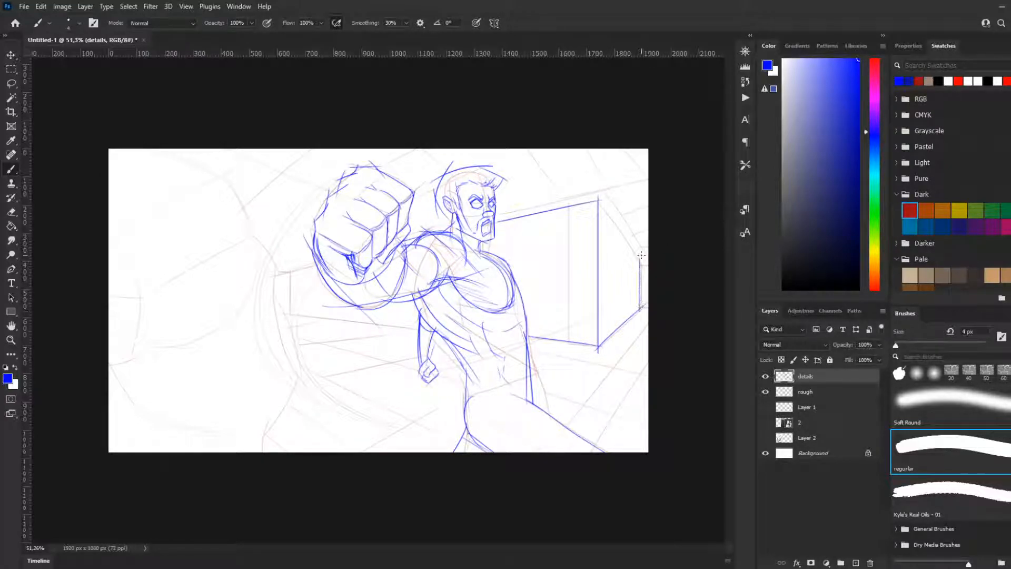
Step: Close the block's side face with a slanted receding edge from the tall corner's top to the short far edge
{"action": "left_click_drag", "start_coordinate": [597, 200], "coordinate": [643, 262]}
{"action": "key", "text": "ctrl+z"}
{"action": "left_click_drag", "start_coordinate": [596, 198], "coordinate": [645, 267]}
{"action": "key", "text": "ctrl+z"}
{"action": "key", "text": "ctrl+z"}
{"action": "left_click_drag", "start_coordinate": [597, 199], "coordinate": [641, 266]}
{"action": "key", "text": "ctrl+z"}
{"action": "left_click_drag", "start_coordinate": [597, 198], "coordinate": [640, 260]}
{"action": "key", "text": "ctrl+z"}
{"action": "left_click_drag", "start_coordinate": [597, 200], "coordinate": [643, 262]}
{"action": "key", "text": "ctrl+z"}
{"action": "left_click_drag", "start_coordinate": [591, 192], "coordinate": [639, 259]}
{"action": "key", "text": "ctrl+z"}
{"action": "left_click_drag", "start_coordinate": [597, 199], "coordinate": [632, 260]}
{"action": "key", "text": "ctrl+z"}
{"action": "left_click_drag", "start_coordinate": [597, 199], "coordinate": [639, 258]}
Step: Draw the lower, upper and vertical end edges of the background wall section on the other side, behind the outstretched arm
{"action": "key", "text": "ctrl+z"}
{"action": "key", "text": "ctrl+z"}
{"action": "mouse_move", "coordinate": [598, 201]}
{"action": "left_mouse_down"}
{"action": "mouse_move", "coordinate": [645, 294]}
{"action": "mouse_move", "coordinate": [622, 250]}
{"action": "mouse_move", "coordinate": [641, 259]}
{"action": "left_mouse_up"}
{"action": "left_click_drag", "start_coordinate": [416, 330], "coordinate": [296, 315]}
{"action": "key", "text": "ctrl+z"}
{"action": "left_click_drag", "start_coordinate": [417, 329], "coordinate": [284, 314]}
{"action": "key", "text": "ctrl+z"}
{"action": "left_click_drag", "start_coordinate": [379, 324], "coordinate": [287, 314]}
{"action": "key", "text": "ctrl+z"}
{"action": "left_click_drag", "start_coordinate": [417, 329], "coordinate": [284, 314]}
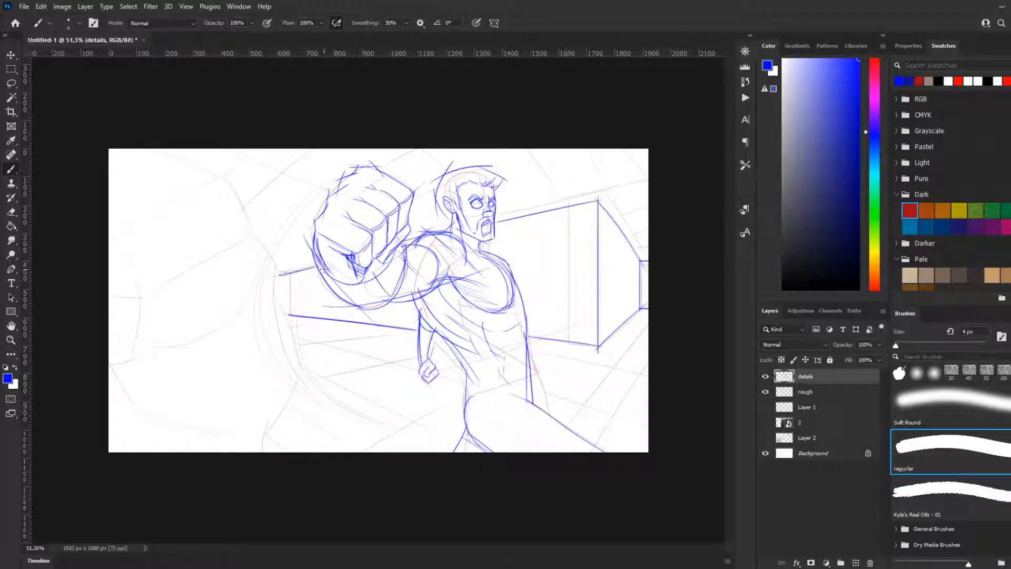
{"action": "mouse_move", "coordinate": [274, 276]}
{"action": "left_mouse_down"}
{"action": "mouse_move", "coordinate": [327, 266]}
{"action": "mouse_move", "coordinate": [290, 273]}
{"action": "mouse_move", "coordinate": [284, 322]}
{"action": "mouse_move", "coordinate": [291, 274]}
{"action": "left_mouse_up"}
{"action": "key", "text": "ctrl+z"}
Step: Draw the curved forehead contour of the large foreground head from the canvas's upper edge
{"action": "key", "text": "ctrl+z"}
{"action": "left_click_drag", "start_coordinate": [288, 315], "coordinate": [289, 278]}
{"action": "mouse_move", "coordinate": [164, 148]}
{"action": "left_mouse_down"}
{"action": "mouse_move", "coordinate": [240, 194]}
{"action": "mouse_move", "coordinate": [221, 177]}
{"action": "left_mouse_up"}
{"action": "key", "text": "ctrl+z"}
{"action": "key", "text": "ctrl+z"}
{"action": "left_click_drag", "start_coordinate": [173, 148], "coordinate": [241, 185]}
{"action": "key", "text": "ctrl+z"}
{"action": "left_click_drag", "start_coordinate": [157, 148], "coordinate": [227, 186]}
{"action": "key", "text": "ctrl+z"}
{"action": "mouse_move", "coordinate": [168, 149]}
{"action": "left_mouse_down"}
{"action": "mouse_move", "coordinate": [229, 181]}
{"action": "mouse_move", "coordinate": [249, 232]}
{"action": "left_mouse_up"}
{"action": "key", "text": "ctrl+z"}
{"action": "left_click_drag", "start_coordinate": [214, 167], "coordinate": [249, 233]}
{"action": "key", "text": "ctrl+z"}
{"action": "left_click", "coordinate": [214, 170], "text": "ctrl"}
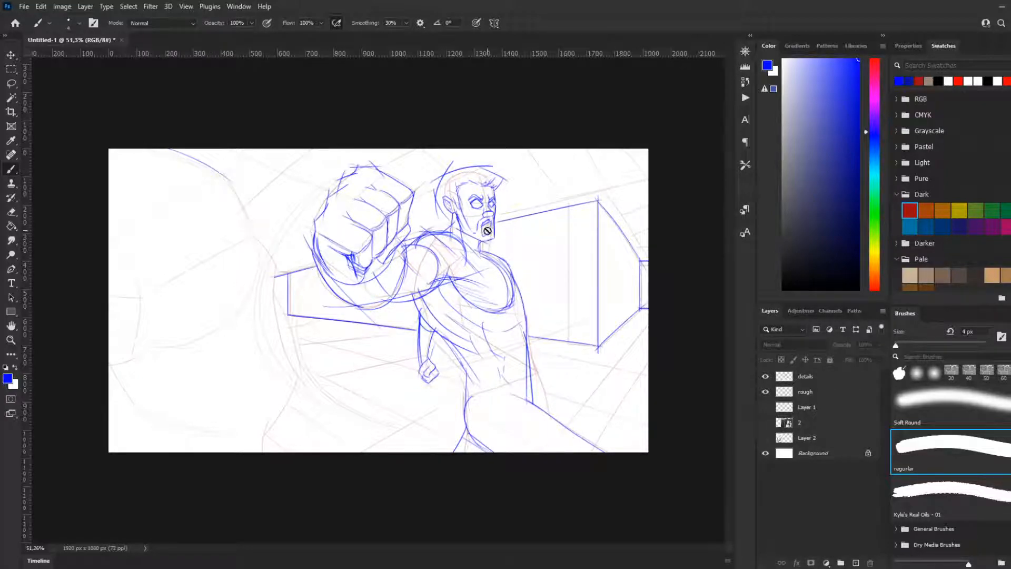
Step: Continue the foreground head's contour on the details layer from the forehead down over the brow
{"action": "left_click", "coordinate": [811, 377]}
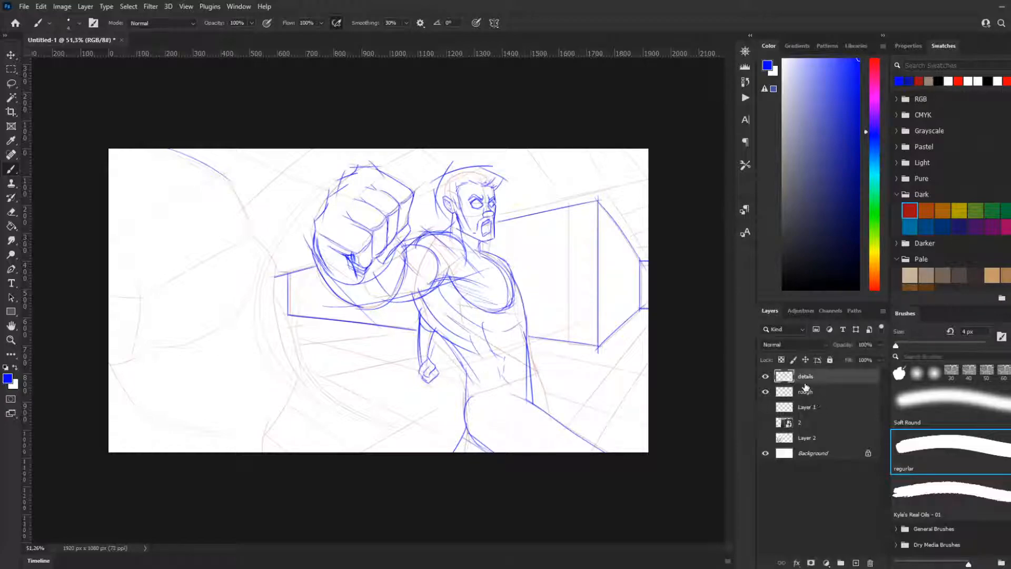
{"action": "left_click_drag", "start_coordinate": [211, 154], "coordinate": [267, 259]}
{"action": "key", "text": "ctrl+z"}
{"action": "left_click_drag", "start_coordinate": [210, 164], "coordinate": [252, 254]}
{"action": "key", "text": "ctrl+z"}
{"action": "left_click_drag", "start_coordinate": [257, 215], "coordinate": [257, 243]}
{"action": "key", "text": "ctrl+z"}
{"action": "left_click_drag", "start_coordinate": [215, 162], "coordinate": [243, 255]}
{"action": "key", "text": "ctrl+z"}
{"action": "left_click_drag", "start_coordinate": [217, 165], "coordinate": [251, 256]}
{"action": "key", "text": "ctrl+z"}
{"action": "left_click_drag", "start_coordinate": [219, 170], "coordinate": [272, 265]}
{"action": "key", "text": "ctrl+z"}
Step: Extend the foreground head's contour from the brow around the cheekbone and down the cheek
{"action": "key", "text": "ctrl+z"}
{"action": "left_click_drag", "start_coordinate": [244, 228], "coordinate": [295, 302]}
{"action": "key", "text": "ctrl+z"}
{"action": "key", "text": "ctrl+z"}
{"action": "mouse_move", "coordinate": [239, 220]}
{"action": "left_mouse_down"}
{"action": "mouse_move", "coordinate": [285, 284]}
{"action": "mouse_move", "coordinate": [282, 266]}
{"action": "mouse_move", "coordinate": [280, 335]}
{"action": "left_mouse_up"}
{"action": "key", "text": "ctrl+z"}
{"action": "key", "text": "ctrl+z"}
{"action": "mouse_move", "coordinate": [278, 254]}
{"action": "left_mouse_down"}
{"action": "mouse_move", "coordinate": [295, 386]}
{"action": "mouse_move", "coordinate": [285, 368]}
{"action": "mouse_move", "coordinate": [294, 384]}
{"action": "mouse_move", "coordinate": [292, 374]}
{"action": "left_mouse_up"}
{"action": "key", "text": "ctrl+z"}
{"action": "key", "text": "ctrl+z"}
{"action": "key", "text": "ctrl+z"}
{"action": "left_click_drag", "start_coordinate": [280, 256], "coordinate": [287, 384]}
{"action": "key", "text": "ctrl+z"}
{"action": "key", "text": "ctrl+z"}
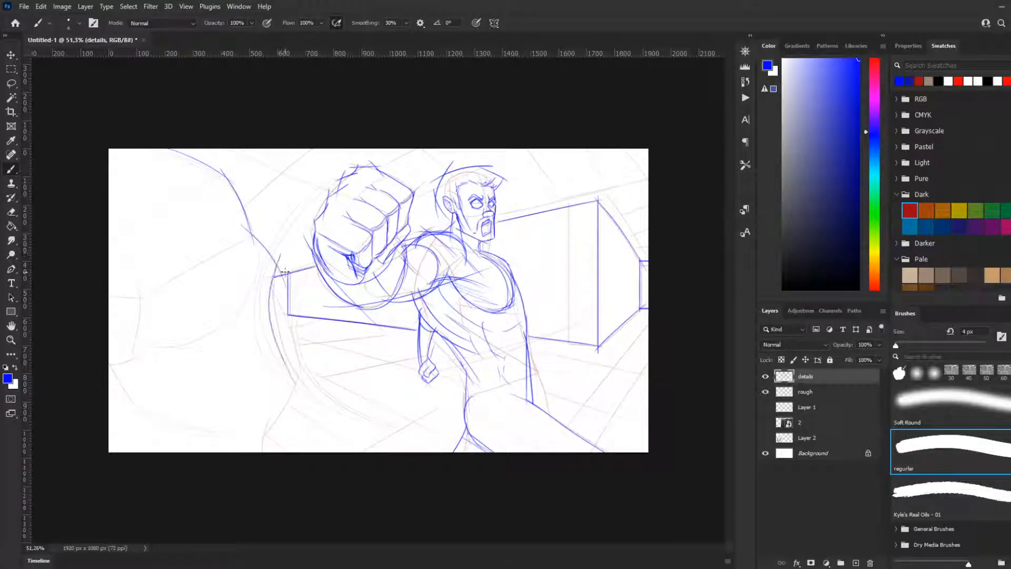
Step: Complete the foreground head's cheek, angular chin and long curved jawline back to the canvas edge
{"action": "key", "text": "ctrl+z"}
{"action": "mouse_move", "coordinate": [276, 259]}
{"action": "left_mouse_down"}
{"action": "mouse_move", "coordinate": [295, 380]}
{"action": "mouse_move", "coordinate": [252, 443]}
{"action": "left_mouse_up"}
{"action": "key", "text": "ctrl+z"}
{"action": "mouse_move", "coordinate": [303, 376]}
{"action": "left_mouse_down"}
{"action": "mouse_move", "coordinate": [268, 424]}
{"action": "mouse_move", "coordinate": [222, 419]}
{"action": "mouse_move", "coordinate": [260, 429]}
{"action": "mouse_move", "coordinate": [111, 366]}
{"action": "mouse_move", "coordinate": [141, 390]}
{"action": "mouse_move", "coordinate": [148, 413]}
{"action": "mouse_move", "coordinate": [240, 433]}
{"action": "left_mouse_up"}
{"action": "key", "text": "ctrl+z"}
{"action": "key", "text": "ctrl+z"}
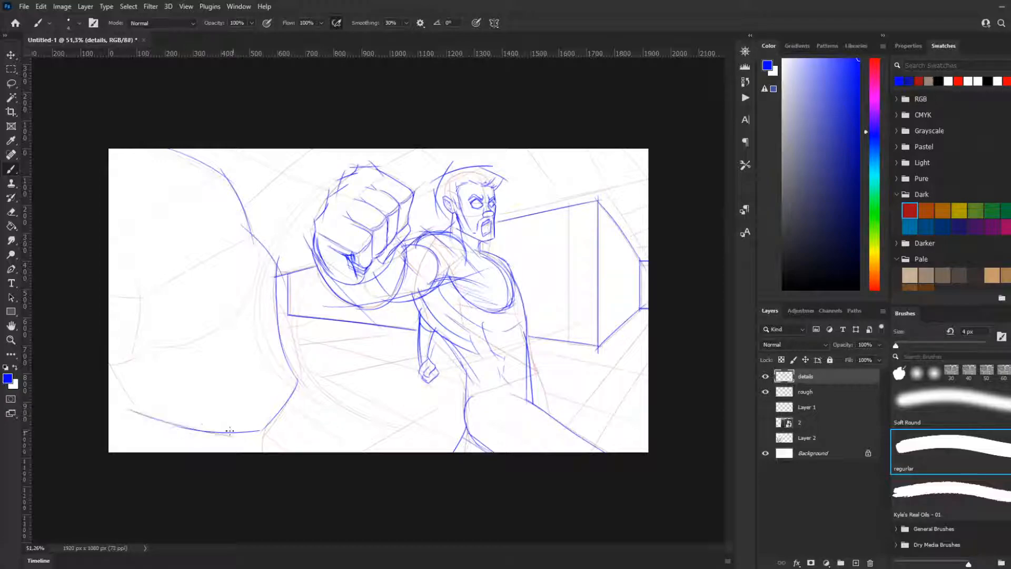
{"action": "left_click_drag", "start_coordinate": [109, 366], "coordinate": [136, 408]}
{"action": "mouse_move", "coordinate": [257, 251]}
{"action": "left_mouse_down"}
{"action": "mouse_move", "coordinate": [242, 308]}
{"action": "mouse_move", "coordinate": [249, 337]}
{"action": "left_mouse_up"}
{"action": "left_click_drag", "start_coordinate": [276, 378], "coordinate": [280, 381]}
{"action": "mouse_move", "coordinate": [242, 319]}
{"action": "left_mouse_down"}
{"action": "mouse_move", "coordinate": [189, 364]}
{"action": "mouse_move", "coordinate": [228, 327]}
{"action": "mouse_move", "coordinate": [224, 390]}
{"action": "left_mouse_up"}
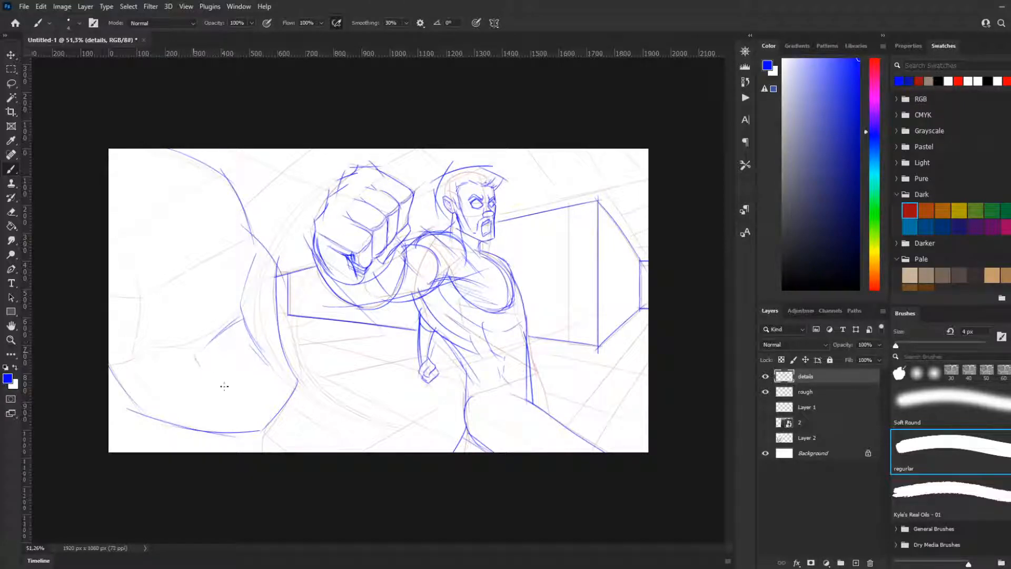
{"action": "key", "text": "ctrl+z"}
{"action": "key", "text": "ctrl+z"}
{"action": "key", "text": "ctrl+z"}
{"action": "key", "text": "ctrl+z"}
{"action": "key", "text": "comma"}
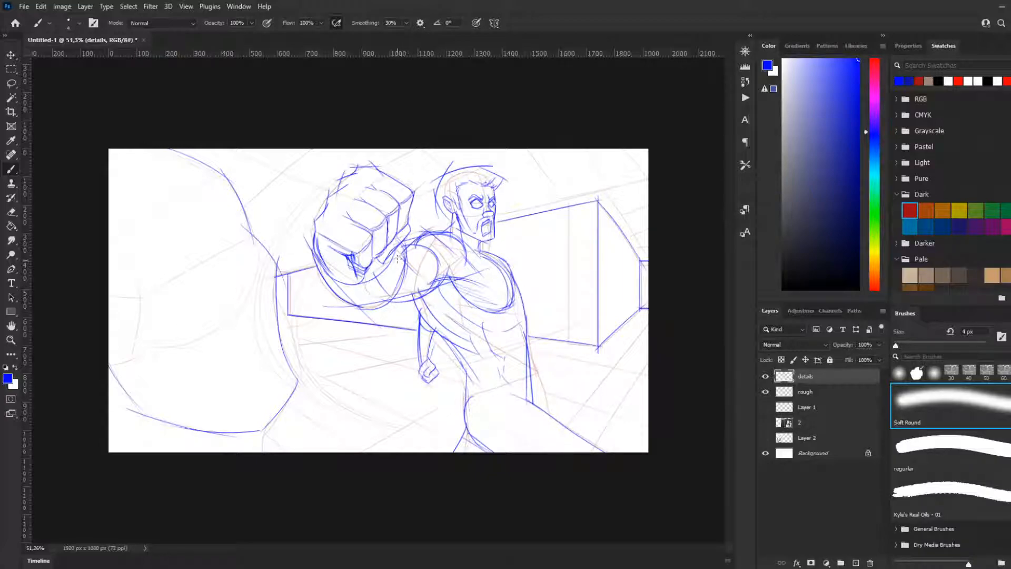
{"action": "key", "text": "period"}
Step: Sketch the first strokes of the foreground face's far eye socket beside the brow contour
{"action": "left_click_drag", "start_coordinate": [219, 204], "coordinate": [223, 252]}
{"action": "left_click_drag", "start_coordinate": [223, 251], "coordinate": [252, 259]}
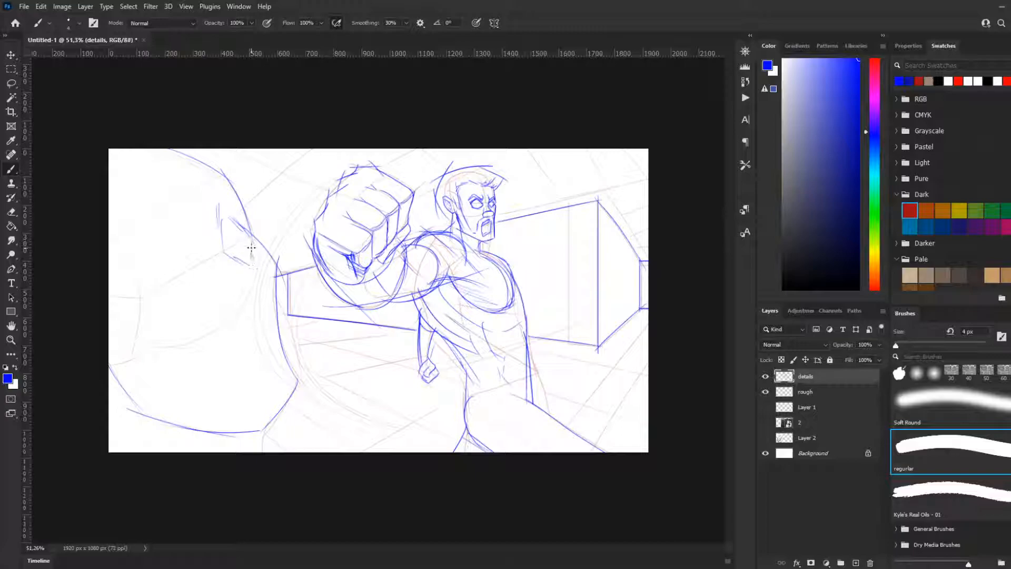
Step: Check the screaming face reference on Layer 2, hide it again and reselect the details layer
{"action": "left_click", "coordinate": [792, 424]}
{"action": "left_click", "coordinate": [766, 438]}
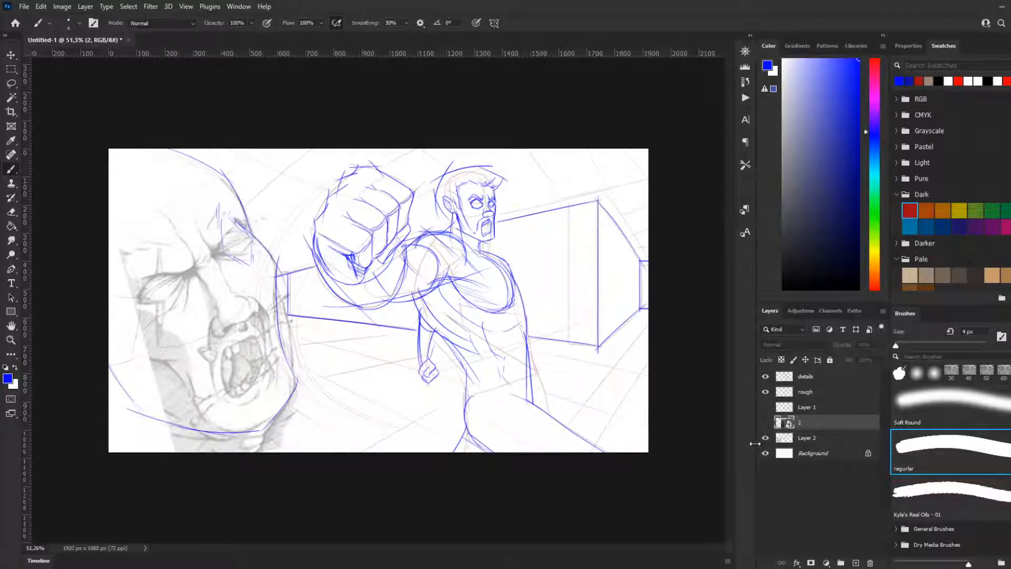
{"action": "left_click", "coordinate": [766, 438]}
{"action": "left_click", "coordinate": [766, 438]}
{"action": "left_click", "coordinate": [766, 437]}
{"action": "left_click", "coordinate": [818, 395]}
{"action": "left_click", "coordinate": [813, 378]}
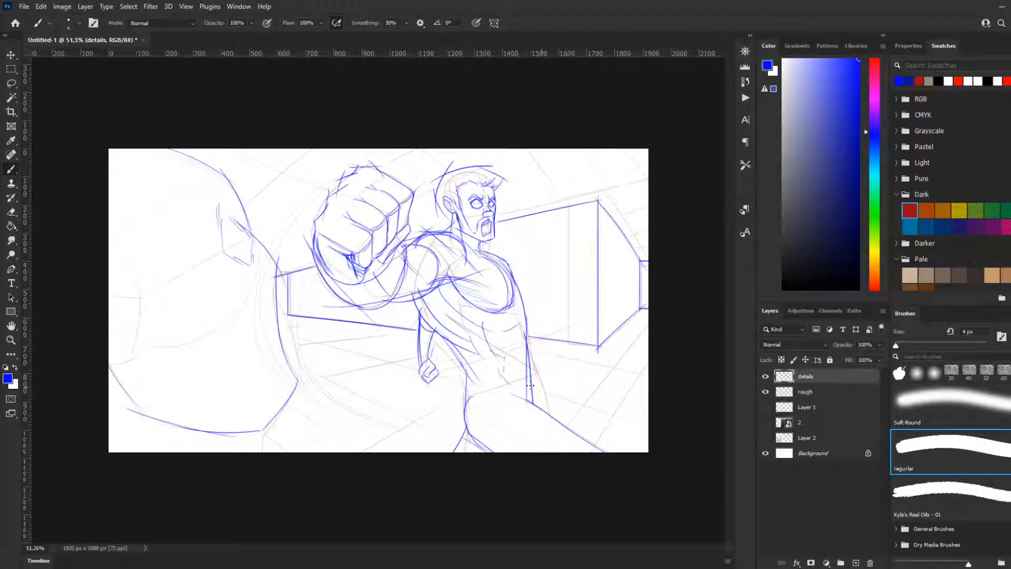
Step: Sketch the foreground face's eyes, frowning brows and nose with loose angular strokes
{"action": "left_click_drag", "start_coordinate": [279, 266], "coordinate": [262, 325]}
{"action": "left_click_drag", "start_coordinate": [276, 271], "coordinate": [265, 310]}
{"action": "left_click_drag", "start_coordinate": [227, 225], "coordinate": [227, 235]}
{"action": "mouse_move", "coordinate": [216, 255]}
{"action": "left_mouse_down"}
{"action": "mouse_move", "coordinate": [248, 259]}
{"action": "mouse_move", "coordinate": [252, 248]}
{"action": "mouse_move", "coordinate": [143, 277]}
{"action": "mouse_move", "coordinate": [138, 299]}
{"action": "mouse_move", "coordinate": [190, 290]}
{"action": "mouse_move", "coordinate": [202, 268]}
{"action": "mouse_move", "coordinate": [229, 275]}
{"action": "left_mouse_up"}
{"action": "mouse_move", "coordinate": [200, 236]}
{"action": "left_mouse_down"}
{"action": "mouse_move", "coordinate": [243, 279]}
{"action": "mouse_move", "coordinate": [220, 299]}
{"action": "mouse_move", "coordinate": [222, 314]}
{"action": "mouse_move", "coordinate": [252, 309]}
{"action": "mouse_move", "coordinate": [266, 290]}
{"action": "mouse_move", "coordinate": [241, 317]}
{"action": "left_mouse_up"}
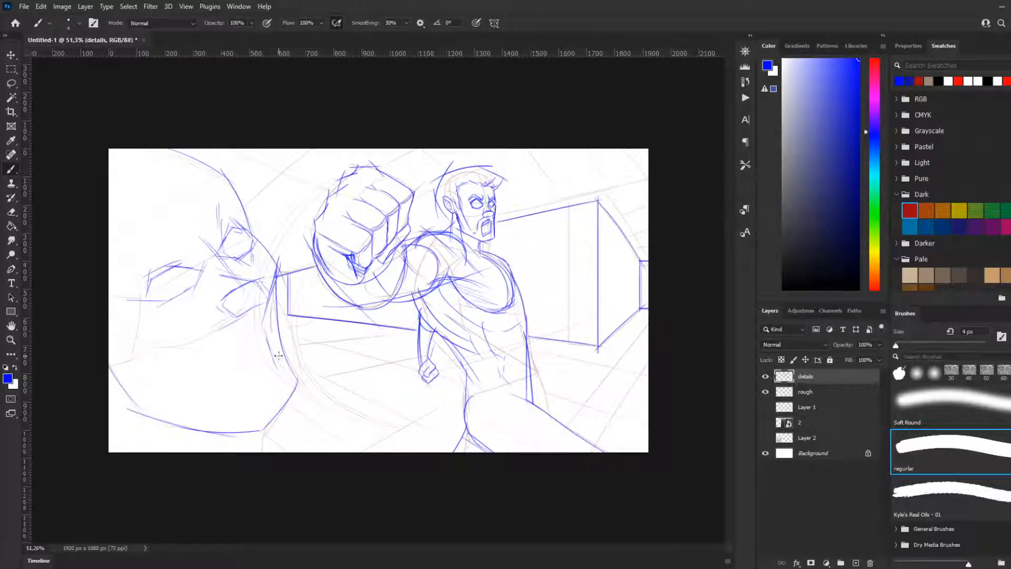
Step: Draw the foreground face's wide open mouth below the nose
{"action": "left_click_drag", "start_coordinate": [261, 319], "coordinate": [224, 345]}
{"action": "mouse_move", "coordinate": [254, 324]}
{"action": "left_mouse_down"}
{"action": "mouse_move", "coordinate": [228, 347]}
{"action": "mouse_move", "coordinate": [268, 364]}
{"action": "mouse_move", "coordinate": [244, 387]}
{"action": "left_mouse_up"}
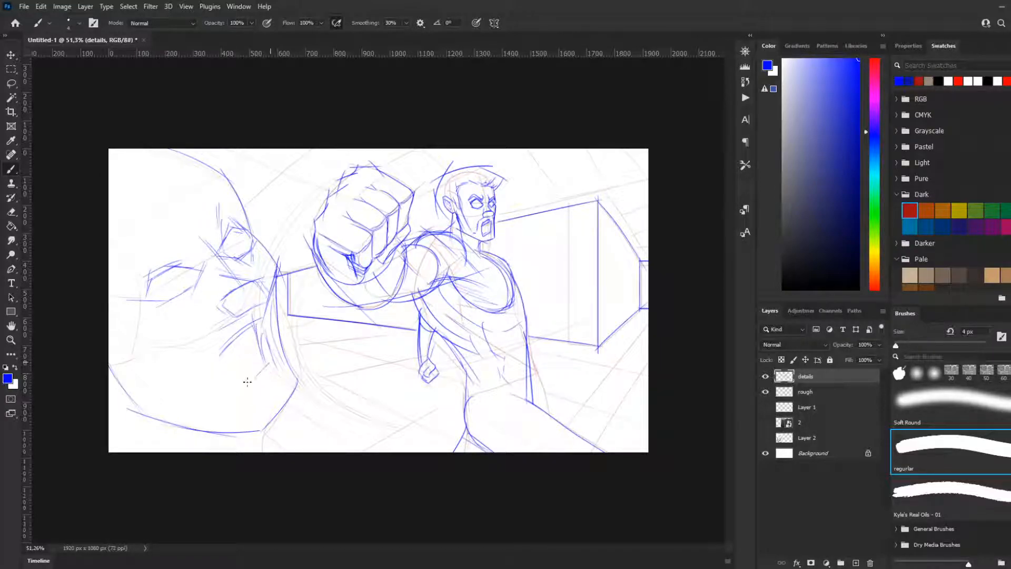
{"action": "mouse_move", "coordinate": [226, 339]}
{"action": "left_mouse_down"}
{"action": "mouse_move", "coordinate": [215, 375]}
{"action": "mouse_move", "coordinate": [243, 390]}
{"action": "mouse_move", "coordinate": [251, 382]}
{"action": "left_mouse_up"}
Step: Add a long slanted line across the foreground head's forehead and short jaw and neck strokes below
{"action": "left_click_drag", "start_coordinate": [200, 186], "coordinate": [136, 222]}
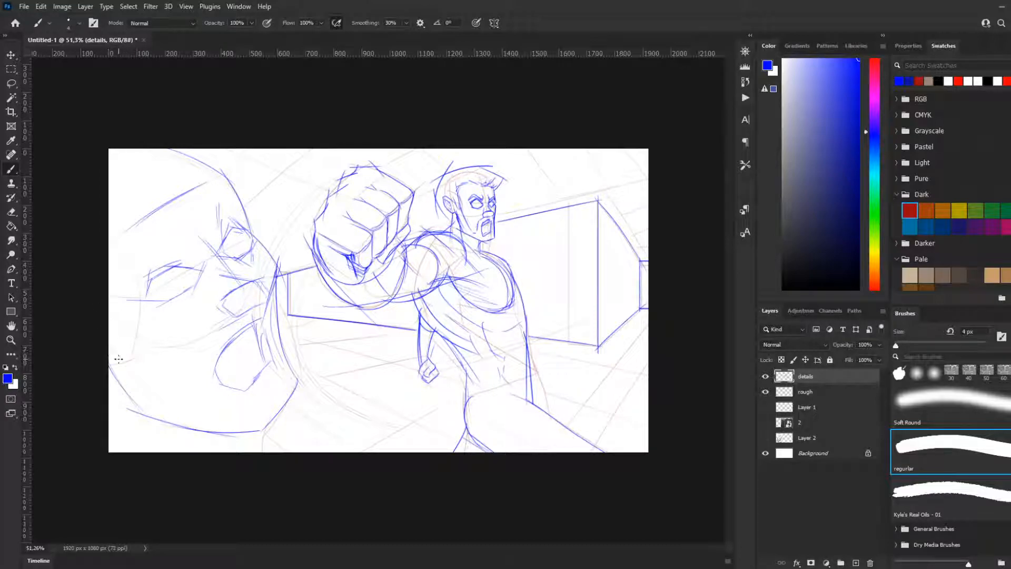
{"action": "left_click_drag", "start_coordinate": [110, 364], "coordinate": [133, 422]}
{"action": "left_click_drag", "start_coordinate": [253, 427], "coordinate": [238, 450]}
Step: Show the perspective guides on Layer 1 and isolate them by hiding the details and rough layers
{"action": "left_click", "coordinate": [766, 407]}
{"action": "left_click", "coordinate": [765, 407]}
{"action": "left_click", "coordinate": [766, 407]}
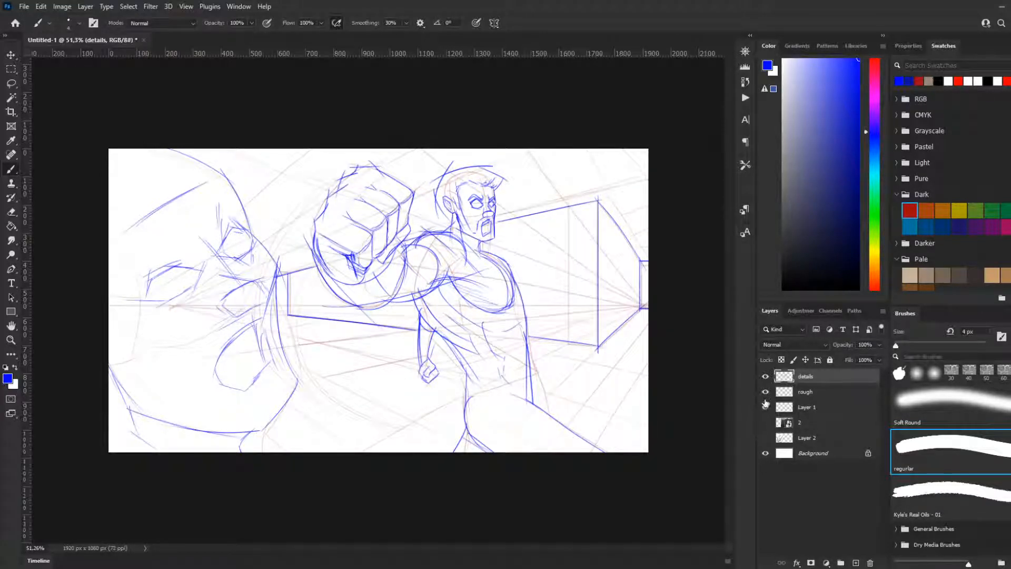
{"action": "left_click_drag", "start_coordinate": [765, 376], "coordinate": [764, 393]}
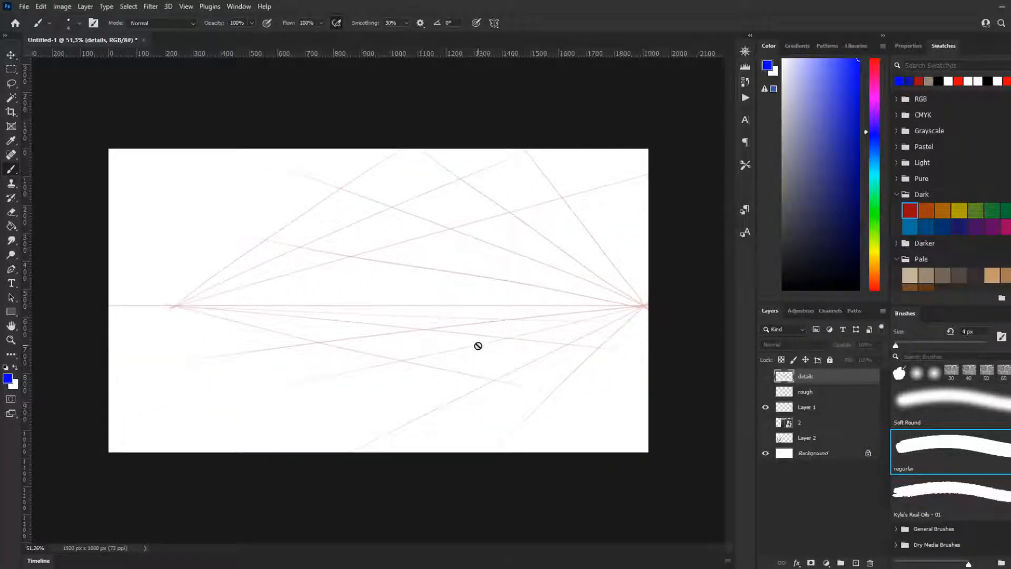
{"action": "left_click", "coordinate": [767, 408]}
{"action": "left_click", "coordinate": [766, 408]}
Step: Compare the perspective guides with the rough and details sketches by switching those layers' visibility
{"action": "left_click", "coordinate": [765, 393]}
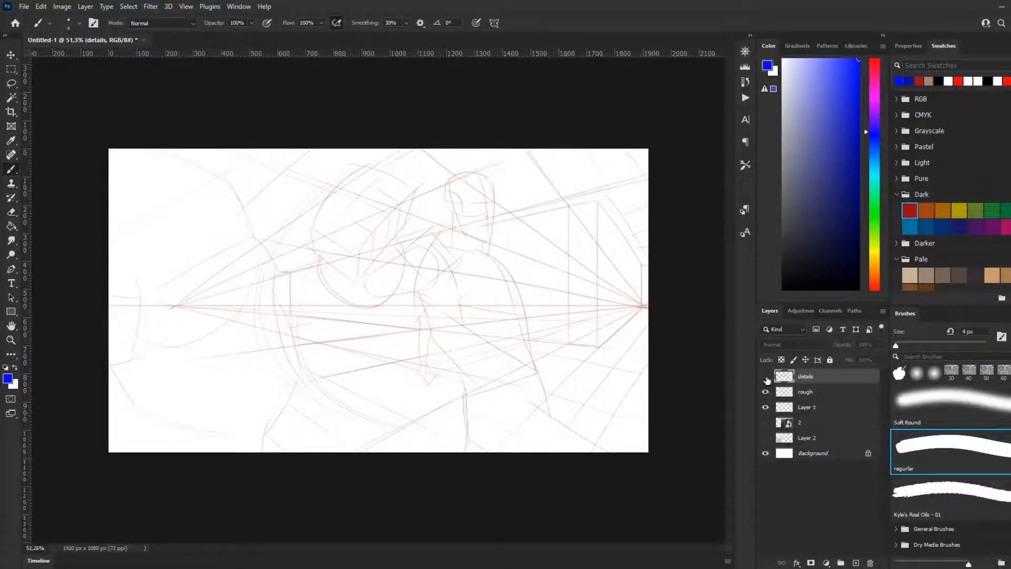
{"action": "left_click", "coordinate": [765, 376]}
{"action": "left_click", "coordinate": [766, 392]}
{"action": "left_click", "coordinate": [766, 377]}
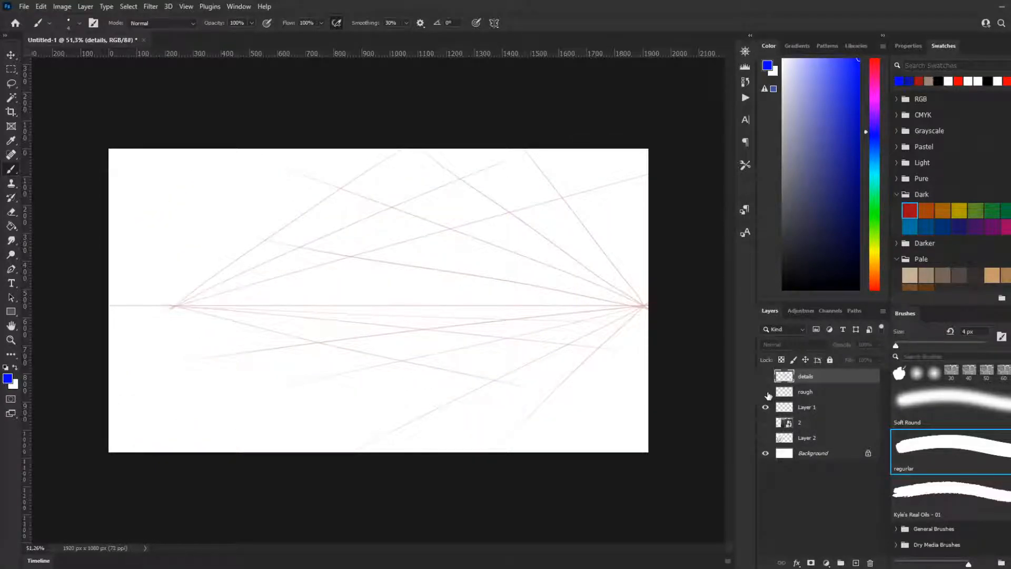
{"action": "left_click", "coordinate": [766, 392]}
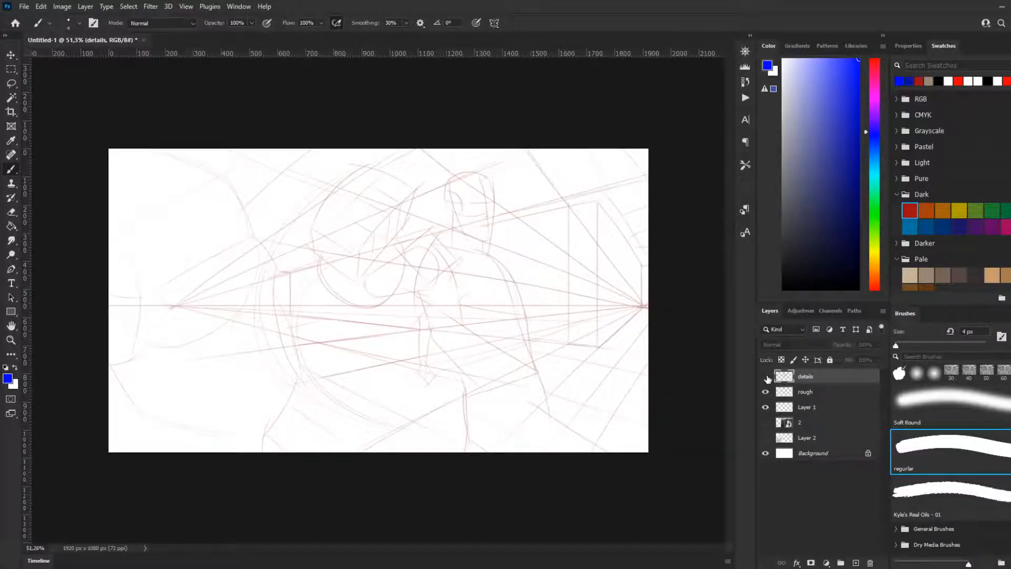
{"action": "left_click", "coordinate": [766, 377]}
{"action": "left_click", "coordinate": [766, 392]}
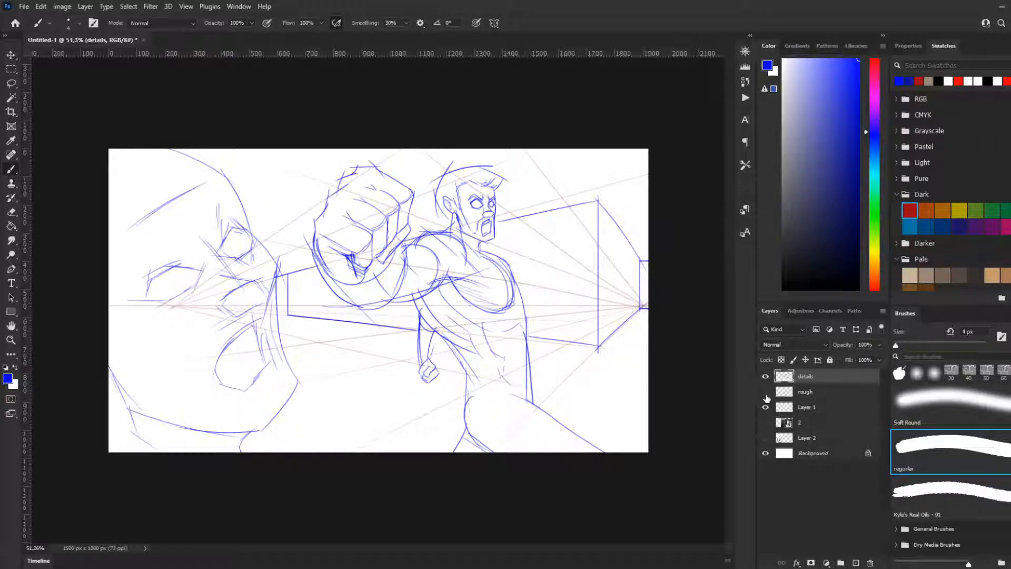
{"action": "left_click", "coordinate": [765, 393]}
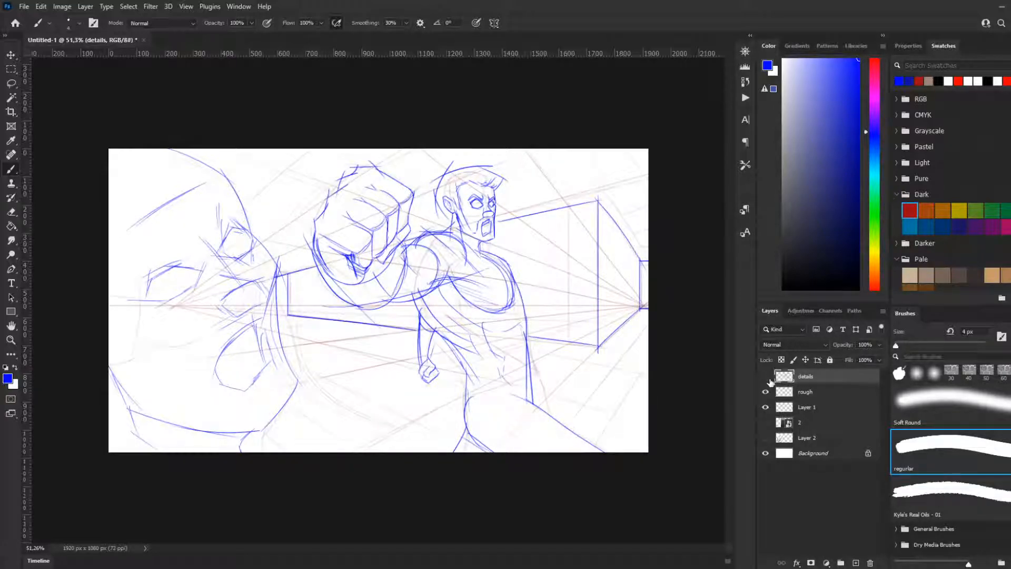
{"action": "left_click", "coordinate": [766, 377]}
{"action": "left_click", "coordinate": [766, 392]}
{"action": "left_click", "coordinate": [765, 393]}
{"action": "left_click", "coordinate": [765, 376]}
Step: Show the photo reference on layer 2, compare it with the guides and sketches, and hide Layer 1
{"action": "left_click", "coordinate": [765, 423]}
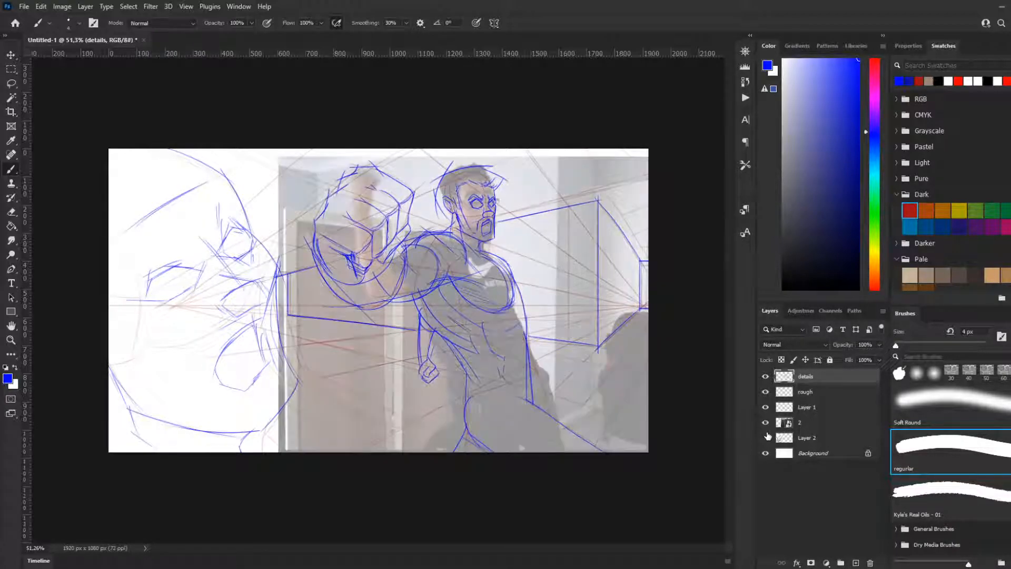
{"action": "left_click", "coordinate": [765, 423]}
{"action": "left_click", "coordinate": [766, 423]}
{"action": "left_click_drag", "start_coordinate": [765, 376], "coordinate": [765, 393]}
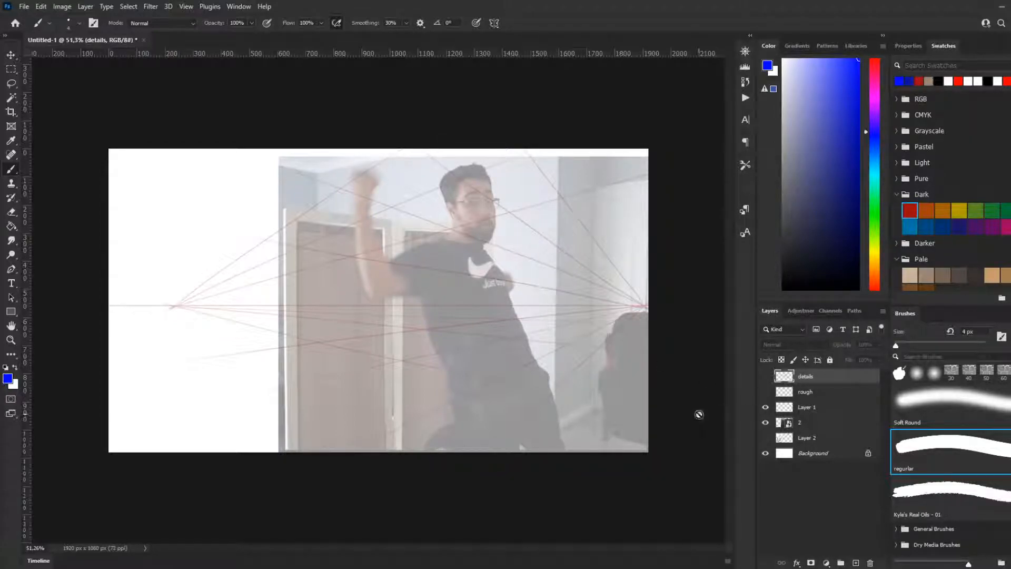
{"action": "left_click", "coordinate": [765, 376]}
{"action": "left_click", "coordinate": [766, 392]}
{"action": "left_click", "coordinate": [765, 392]}
{"action": "left_click", "coordinate": [765, 376]}
{"action": "left_click", "coordinate": [765, 407]}
{"action": "left_click", "coordinate": [765, 376]}
{"action": "left_click", "coordinate": [766, 392]}
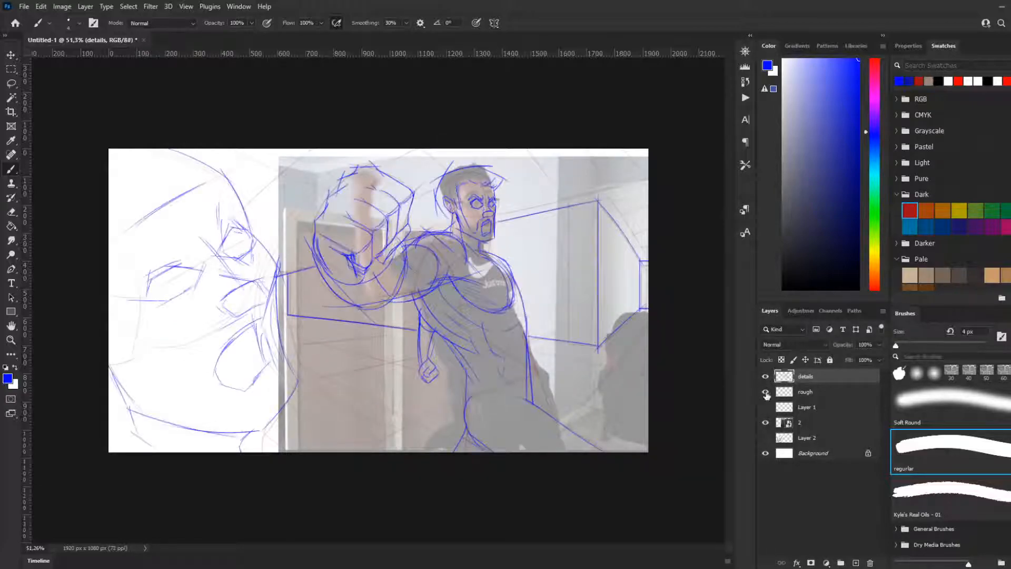
Step: Hide the photo reference and rough layers, leaving the details sketch visible over the Layer 1 perspective guides
{"action": "left_click", "coordinate": [765, 422]}
{"action": "left_click", "coordinate": [765, 396]}
{"action": "left_click", "coordinate": [765, 379]}
{"action": "left_click", "coordinate": [766, 407]}
{"action": "left_click", "coordinate": [765, 391]}
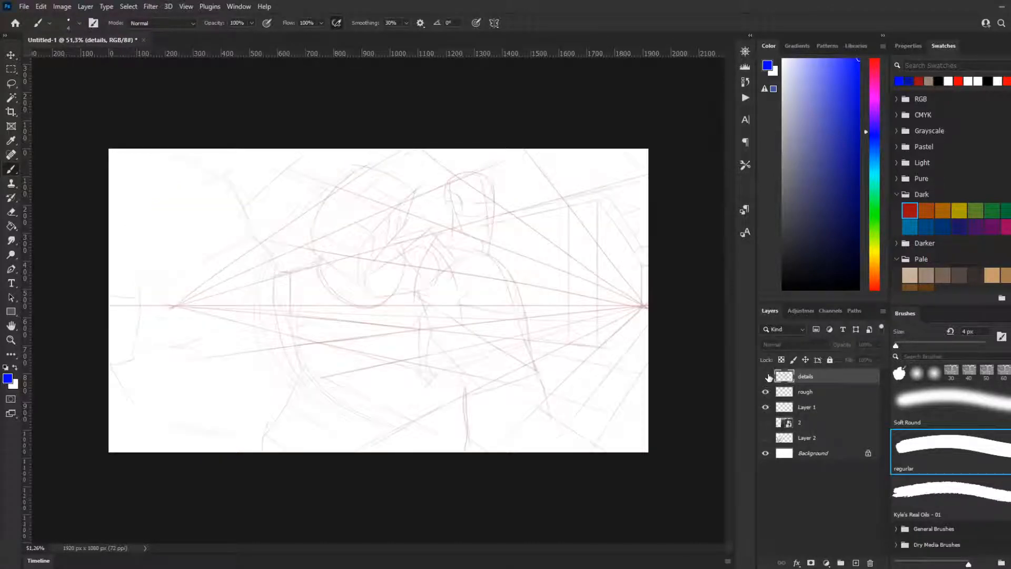
{"action": "left_click", "coordinate": [765, 376]}
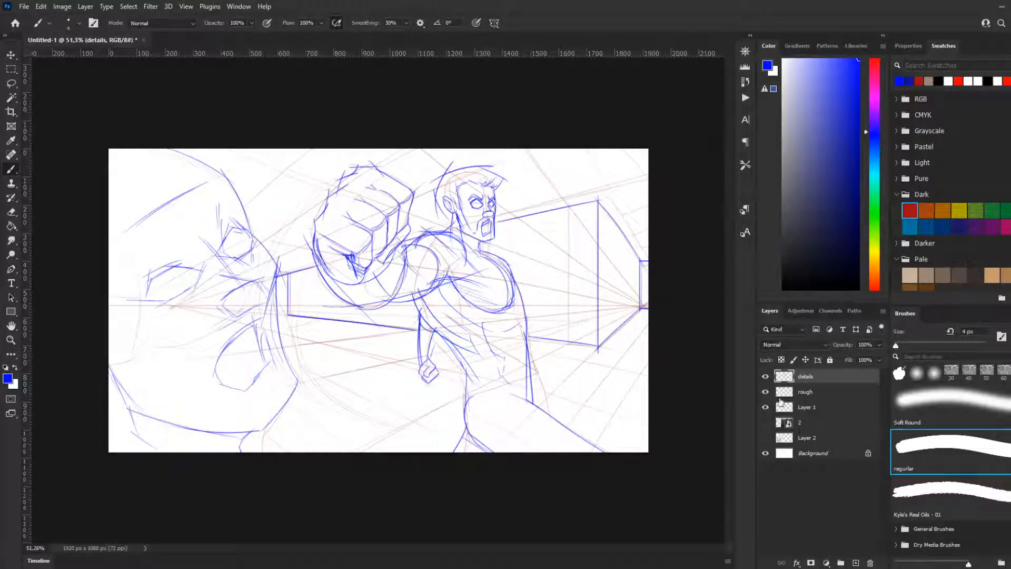
{"action": "left_click", "coordinate": [765, 391]}
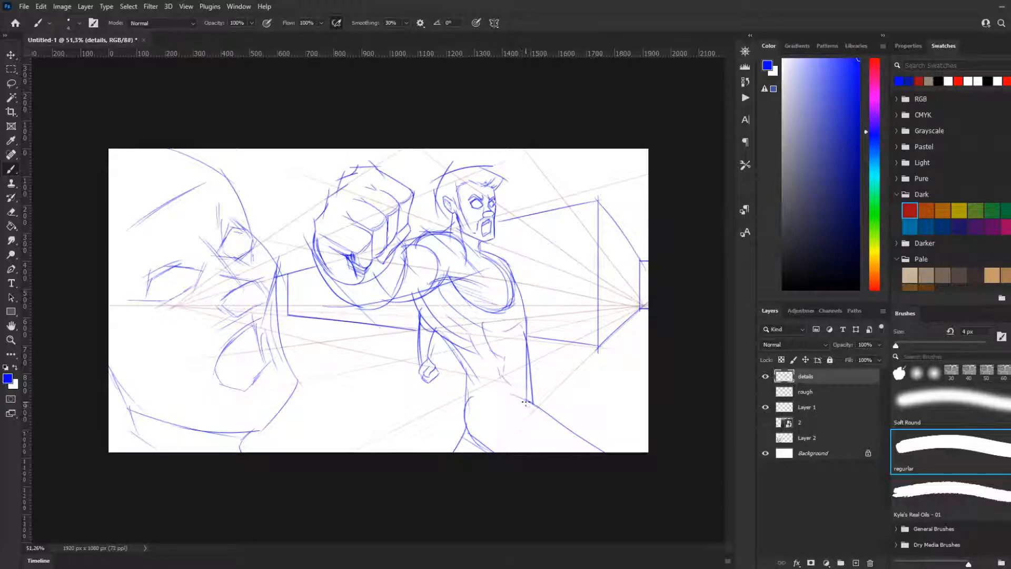
Step: Draw a curved waistline across the punching figure where the torso meets the thigh
{"action": "left_click_drag", "start_coordinate": [518, 397], "coordinate": [469, 401]}
{"action": "key", "text": "ctrl+z"}
Step: Rework the slanted eyelid strokes of the foreground face's nearer eye
{"action": "key", "text": "ctrl+z"}
{"action": "key", "text": "ctrl+z"}
{"action": "mouse_move", "coordinate": [136, 293]}
{"action": "left_mouse_down"}
{"action": "mouse_move", "coordinate": [193, 259]}
{"action": "mouse_move", "coordinate": [177, 267]}
{"action": "left_mouse_up"}
{"action": "key", "text": "ctrl+z"}
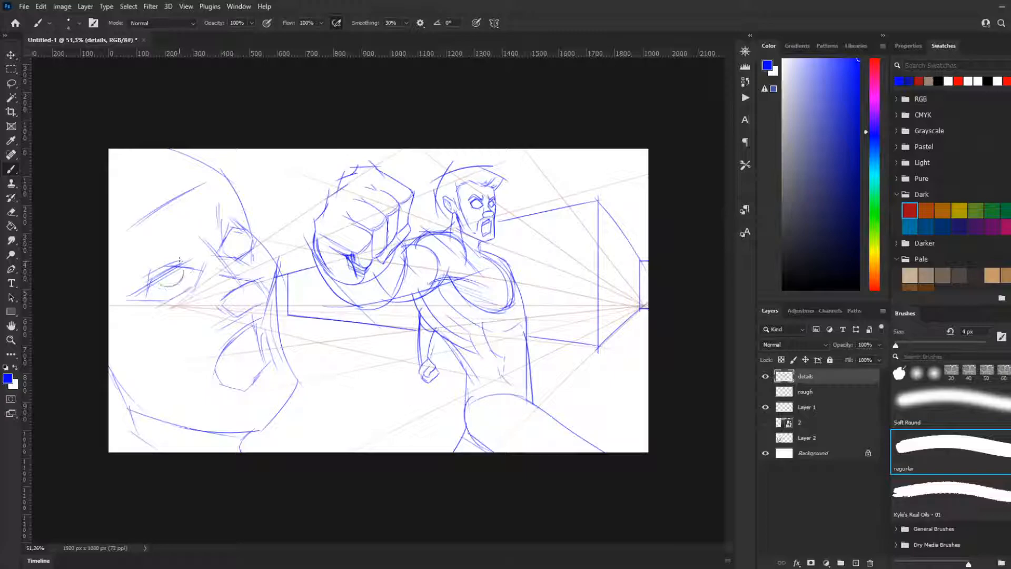
{"action": "key", "text": "ctrl+z"}
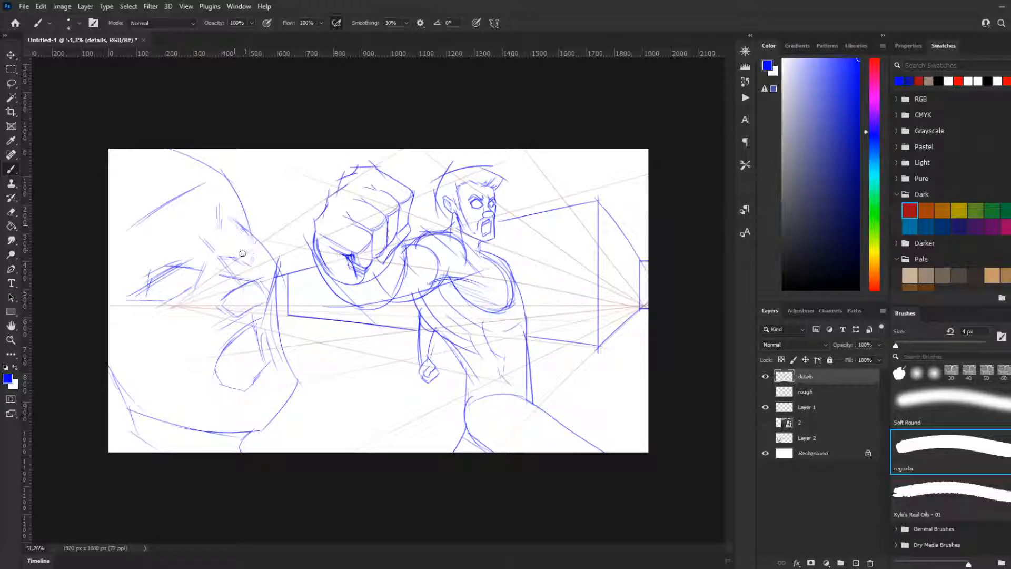
Step: Redraw the foreground face's far eye as tightly shut, using the regular brush, and add brow strokes above both eyes
{"action": "key", "text": "comma"}
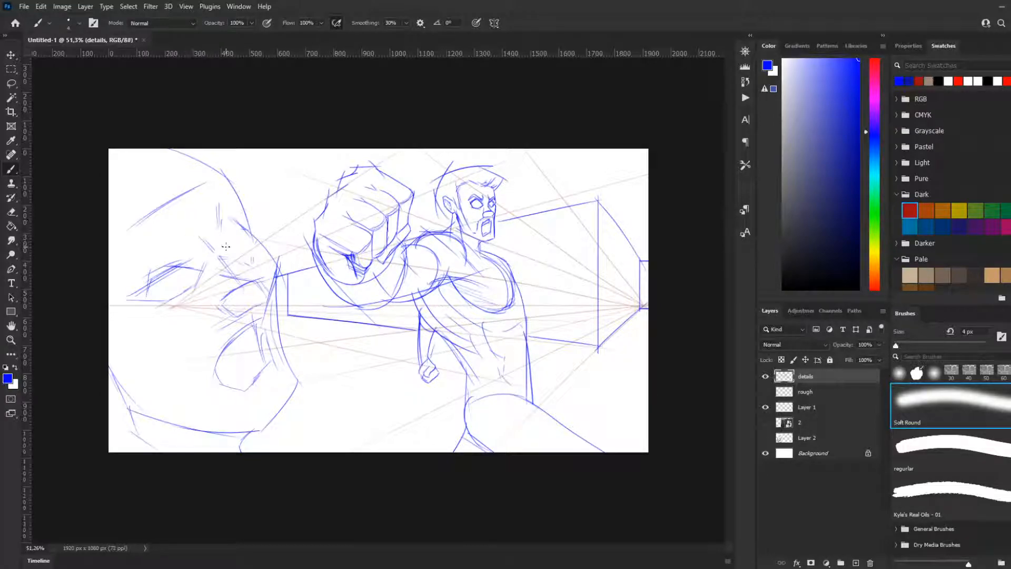
{"action": "key", "text": "period"}
{"action": "mouse_move", "coordinate": [213, 257]}
{"action": "left_mouse_down"}
{"action": "mouse_move", "coordinate": [236, 237]}
{"action": "mouse_move", "coordinate": [217, 255]}
{"action": "mouse_move", "coordinate": [230, 263]}
{"action": "left_mouse_up"}
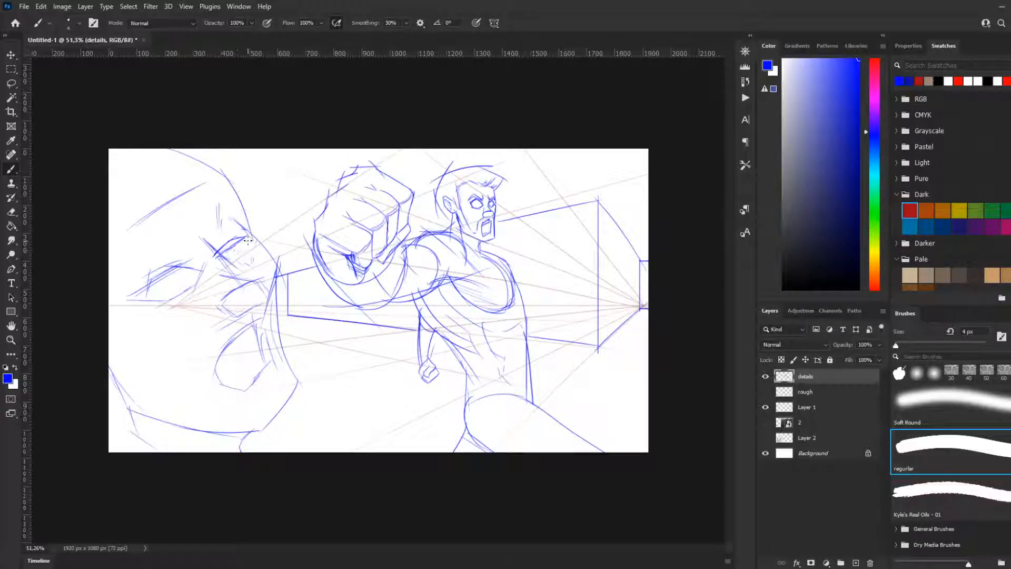
{"action": "left_click_drag", "start_coordinate": [220, 250], "coordinate": [235, 240]}
{"action": "left_click_drag", "start_coordinate": [225, 258], "coordinate": [244, 263]}
{"action": "mouse_move", "coordinate": [231, 225]}
{"action": "left_mouse_down"}
{"action": "mouse_move", "coordinate": [260, 215]}
{"action": "mouse_move", "coordinate": [203, 235]}
{"action": "mouse_move", "coordinate": [205, 203]}
{"action": "mouse_move", "coordinate": [196, 211]}
{"action": "mouse_move", "coordinate": [209, 215]}
{"action": "mouse_move", "coordinate": [204, 234]}
{"action": "mouse_move", "coordinate": [215, 223]}
{"action": "mouse_move", "coordinate": [240, 236]}
{"action": "mouse_move", "coordinate": [201, 246]}
{"action": "mouse_move", "coordinate": [165, 234]}
{"action": "mouse_move", "coordinate": [140, 242]}
{"action": "left_mouse_up"}
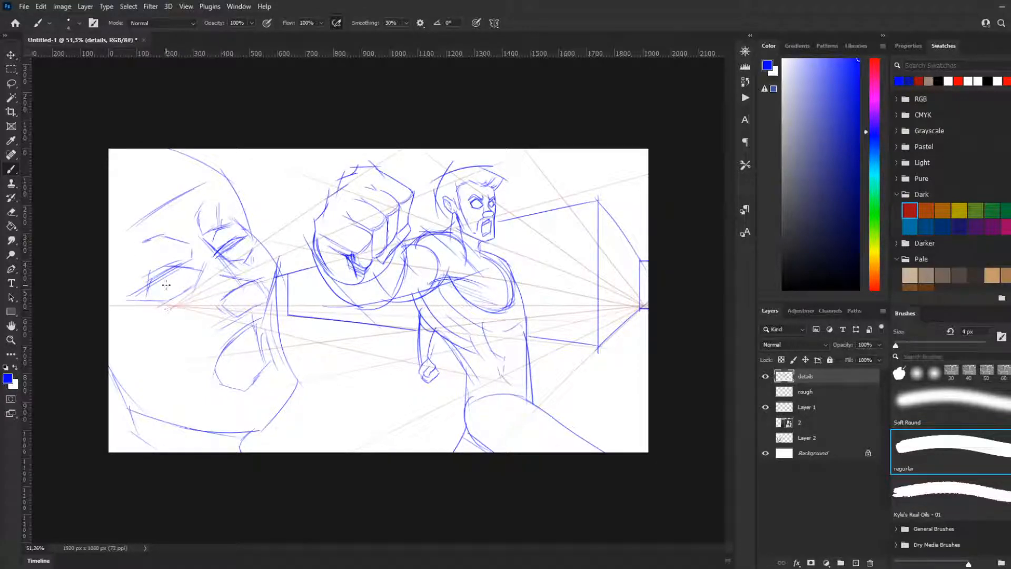
Step: Try an open eye with a round, hatched iris on the foreground face's nearer side
{"action": "mouse_move", "coordinate": [184, 266]}
{"action": "left_mouse_down"}
{"action": "mouse_move", "coordinate": [148, 289]}
{"action": "mouse_move", "coordinate": [195, 288]}
{"action": "left_mouse_up"}
{"action": "key", "text": "ctrl+z"}
{"action": "key", "text": "ctrl+z"}
{"action": "key", "text": "ctrl+z"}
{"action": "left_click_drag", "start_coordinate": [177, 269], "coordinate": [173, 290]}
{"action": "key", "text": "ctrl+z"}
{"action": "mouse_move", "coordinate": [193, 274]}
{"action": "left_mouse_down"}
{"action": "mouse_move", "coordinate": [175, 295]}
{"action": "mouse_move", "coordinate": [188, 285]}
{"action": "mouse_move", "coordinate": [183, 272]}
{"action": "mouse_move", "coordinate": [189, 297]}
{"action": "mouse_move", "coordinate": [182, 276]}
{"action": "mouse_move", "coordinate": [177, 294]}
{"action": "mouse_move", "coordinate": [191, 283]}
{"action": "mouse_move", "coordinate": [174, 277]}
{"action": "mouse_move", "coordinate": [195, 289]}
{"action": "left_mouse_up"}
{"action": "key", "text": "ctrl+z"}
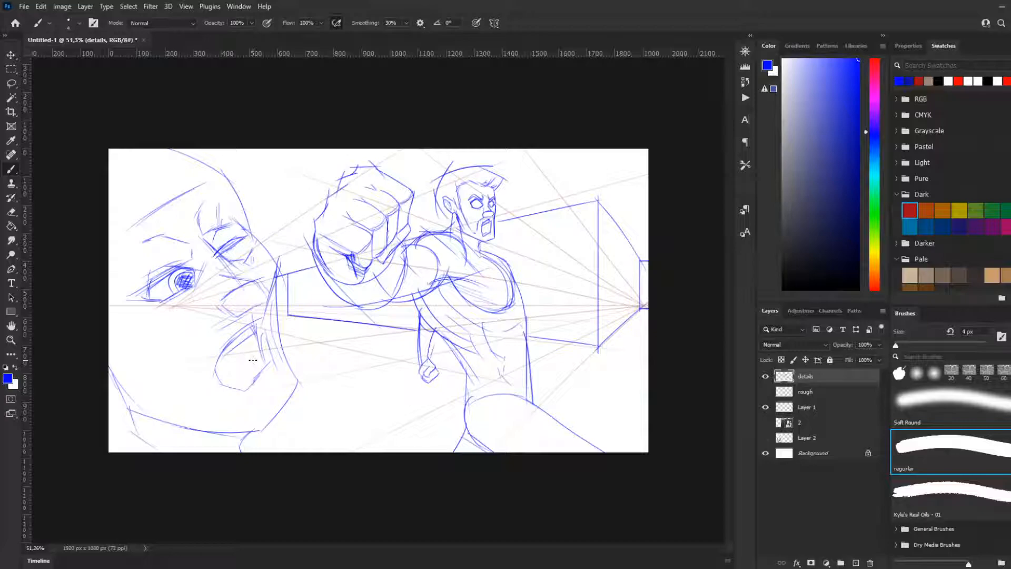
Step: Try inner contour lines inside the foreground face's open mouth
{"action": "mouse_move", "coordinate": [267, 361]}
{"action": "left_mouse_down"}
{"action": "mouse_move", "coordinate": [211, 401]}
{"action": "mouse_move", "coordinate": [229, 394]}
{"action": "mouse_move", "coordinate": [221, 370]}
{"action": "mouse_move", "coordinate": [276, 378]}
{"action": "mouse_move", "coordinate": [214, 374]}
{"action": "mouse_move", "coordinate": [273, 367]}
{"action": "mouse_move", "coordinate": [262, 377]}
{"action": "mouse_move", "coordinate": [252, 357]}
{"action": "left_mouse_up"}
{"action": "key", "text": "ctrl+z"}
{"action": "key", "text": "ctrl+z"}
{"action": "key", "text": "ctrl+z"}
{"action": "key", "text": "ctrl+z"}
{"action": "key", "text": "ctrl+z"}
Step: Erase the foreground face's iris and mouth, and add short brow strokes to the punching figure with the regular brush
{"action": "mouse_move", "coordinate": [198, 273]}
{"action": "left_mouse_down"}
{"action": "mouse_move", "coordinate": [167, 302]}
{"action": "mouse_move", "coordinate": [160, 292]}
{"action": "mouse_move", "coordinate": [178, 283]}
{"action": "left_mouse_up"}
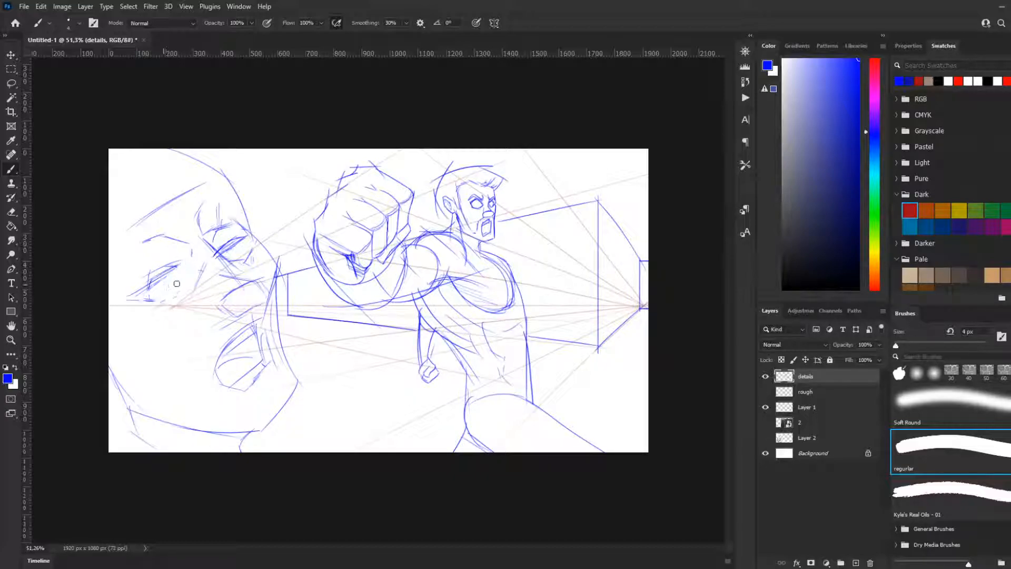
{"action": "mouse_move", "coordinate": [253, 316]}
{"action": "left_mouse_down"}
{"action": "mouse_move", "coordinate": [223, 361]}
{"action": "mouse_move", "coordinate": [276, 382]}
{"action": "mouse_move", "coordinate": [209, 365]}
{"action": "mouse_move", "coordinate": [232, 384]}
{"action": "mouse_move", "coordinate": [205, 361]}
{"action": "left_mouse_up"}
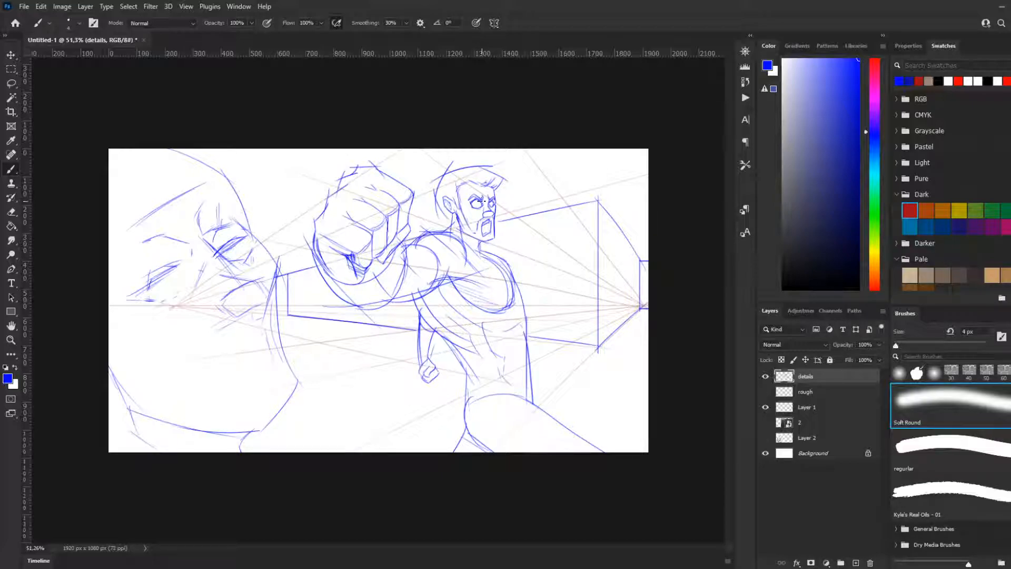
{"action": "key", "text": "period"}
{"action": "mouse_move", "coordinate": [480, 193]}
{"action": "left_mouse_down"}
{"action": "mouse_move", "coordinate": [481, 205]}
{"action": "mouse_move", "coordinate": [487, 198]}
{"action": "left_mouse_up"}
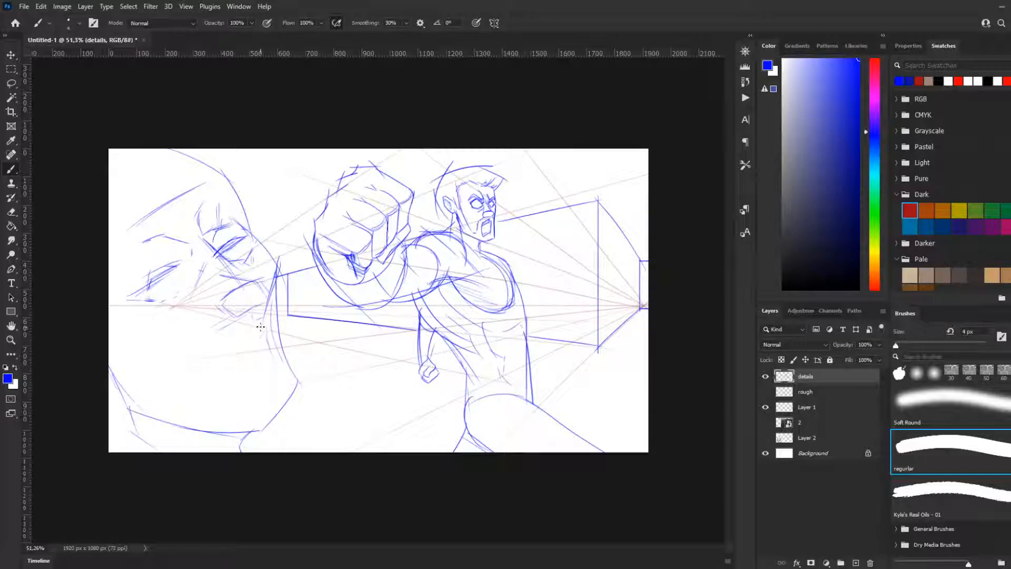
Step: Show the screaming face reference on Layer 2 and trace its squeezed eyes and surrounding creases on the foreground head
{"action": "left_click", "coordinate": [767, 438]}
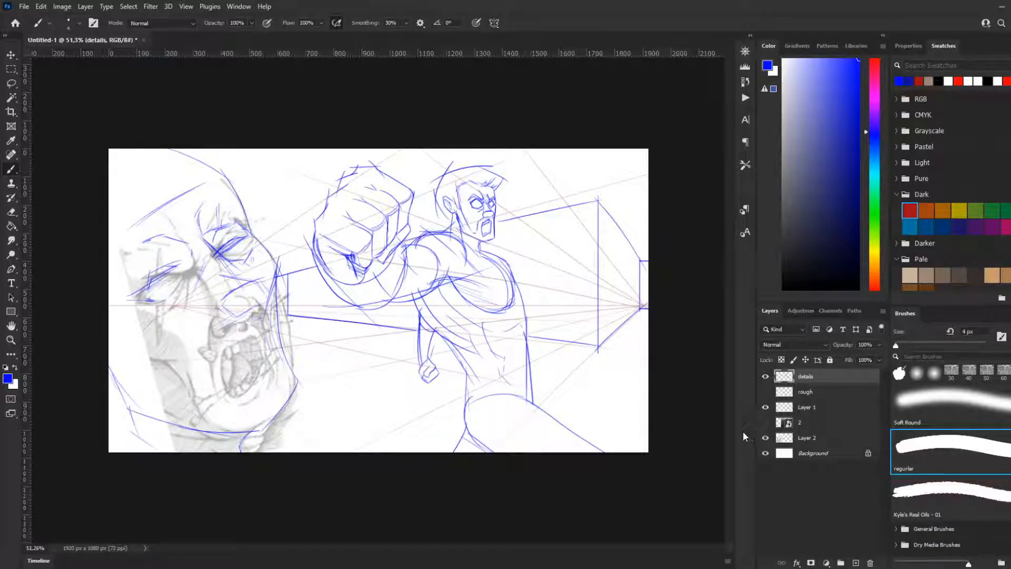
{"action": "left_click_drag", "start_coordinate": [123, 281], "coordinate": [198, 275]}
{"action": "key", "text": "ctrl+z"}
{"action": "mouse_move", "coordinate": [135, 277]}
{"action": "left_mouse_down"}
{"action": "mouse_move", "coordinate": [181, 272]}
{"action": "mouse_move", "coordinate": [201, 257]}
{"action": "mouse_move", "coordinate": [129, 277]}
{"action": "mouse_move", "coordinate": [121, 291]}
{"action": "left_mouse_up"}
{"action": "mouse_move", "coordinate": [200, 263]}
{"action": "left_mouse_down"}
{"action": "mouse_move", "coordinate": [186, 246]}
{"action": "mouse_move", "coordinate": [206, 246]}
{"action": "left_mouse_up"}
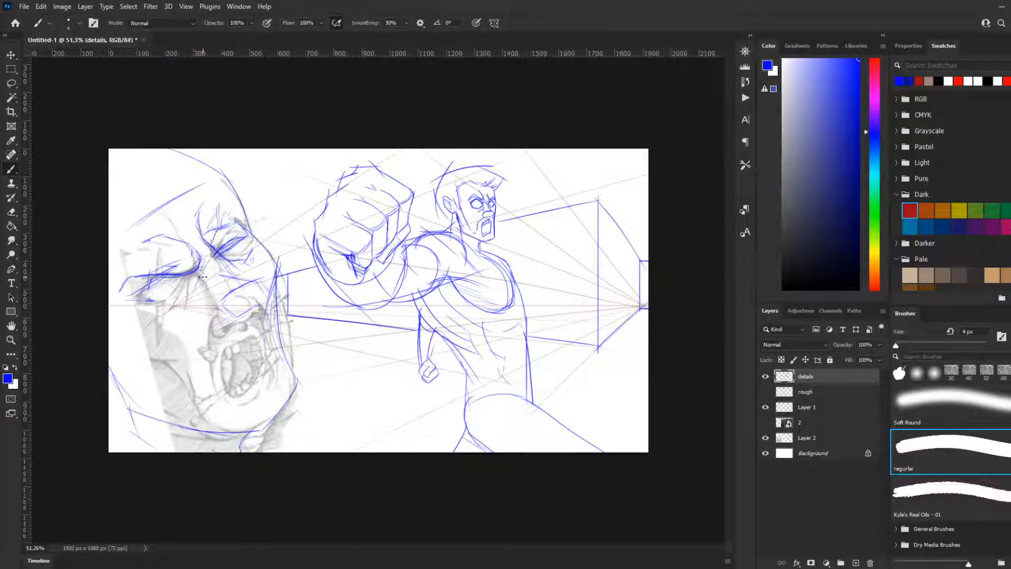
{"action": "mouse_move", "coordinate": [194, 274]}
{"action": "left_mouse_down"}
{"action": "mouse_move", "coordinate": [180, 291]}
{"action": "mouse_move", "coordinate": [190, 275]}
{"action": "mouse_move", "coordinate": [184, 323]}
{"action": "mouse_move", "coordinate": [181, 290]}
{"action": "mouse_move", "coordinate": [170, 309]}
{"action": "left_mouse_up"}
{"action": "mouse_move", "coordinate": [214, 256]}
{"action": "left_mouse_down"}
{"action": "mouse_move", "coordinate": [253, 264]}
{"action": "mouse_move", "coordinate": [229, 254]}
{"action": "mouse_move", "coordinate": [233, 233]}
{"action": "mouse_move", "coordinate": [252, 246]}
{"action": "left_mouse_up"}
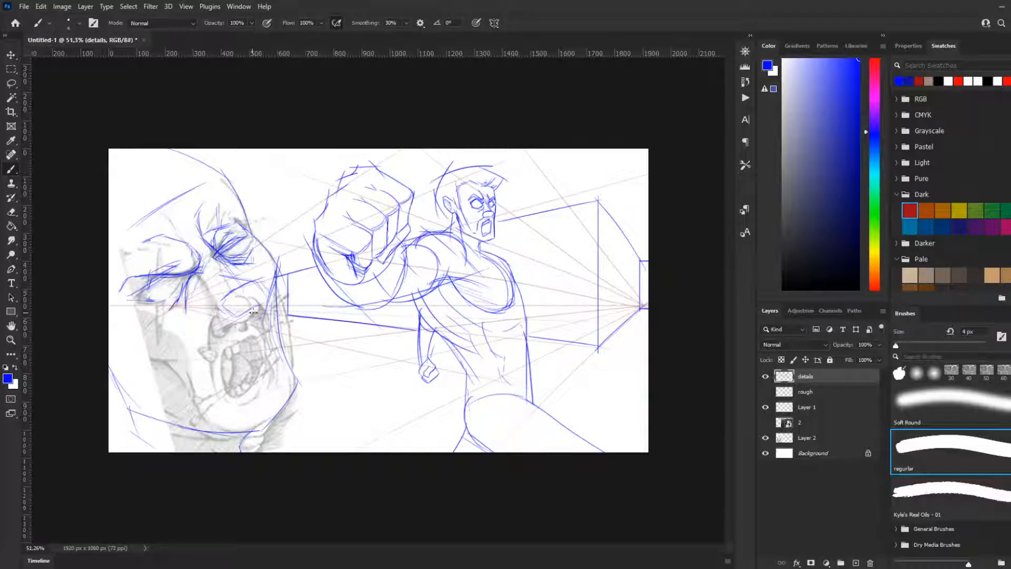
Step: Trace the foreground face's nose and nostril, and the long cheek fold curving down beside the mouth
{"action": "mouse_move", "coordinate": [266, 302]}
{"action": "left_mouse_down"}
{"action": "mouse_move", "coordinate": [232, 325]}
{"action": "mouse_move", "coordinate": [210, 318]}
{"action": "mouse_move", "coordinate": [218, 329]}
{"action": "mouse_move", "coordinate": [211, 313]}
{"action": "mouse_move", "coordinate": [230, 327]}
{"action": "left_mouse_up"}
{"action": "mouse_move", "coordinate": [230, 275]}
{"action": "left_mouse_down"}
{"action": "mouse_move", "coordinate": [215, 291]}
{"action": "mouse_move", "coordinate": [240, 275]}
{"action": "left_mouse_up"}
{"action": "mouse_move", "coordinate": [212, 324]}
{"action": "left_mouse_down"}
{"action": "mouse_move", "coordinate": [244, 422]}
{"action": "mouse_move", "coordinate": [207, 401]}
{"action": "mouse_move", "coordinate": [222, 398]}
{"action": "mouse_move", "coordinate": [226, 429]}
{"action": "mouse_move", "coordinate": [218, 402]}
{"action": "mouse_move", "coordinate": [244, 438]}
{"action": "left_mouse_up"}
{"action": "key", "text": "ctrl+z"}
{"action": "key", "text": "ctrl+z"}
Step: Draw the far cheek contour of the foreground face, with short crease strokes beside the mouth
{"action": "key", "text": "ctrl+z"}
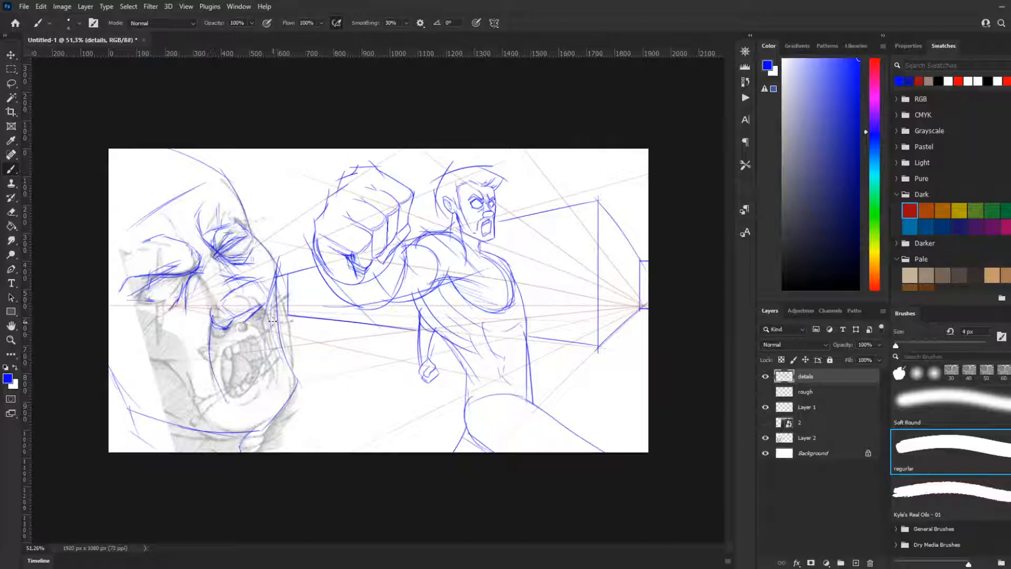
{"action": "left_click_drag", "start_coordinate": [277, 291], "coordinate": [292, 370]}
{"action": "key", "text": "ctrl+z"}
{"action": "left_click_drag", "start_coordinate": [276, 294], "coordinate": [289, 364]}
{"action": "key", "text": "ctrl+z"}
{"action": "mouse_move", "coordinate": [275, 287]}
{"action": "left_mouse_down"}
{"action": "mouse_move", "coordinate": [298, 348]}
{"action": "mouse_move", "coordinate": [282, 413]}
{"action": "left_mouse_up"}
Step: Trace the open mouth of the foreground face as a tilted oval
{"action": "key", "text": "ctrl+z"}
{"action": "key", "text": "ctrl+z"}
{"action": "key", "text": "ctrl+z"}
{"action": "mouse_move", "coordinate": [290, 317]}
{"action": "left_mouse_down"}
{"action": "mouse_move", "coordinate": [288, 396]}
{"action": "mouse_move", "coordinate": [267, 400]}
{"action": "left_mouse_up"}
{"action": "mouse_move", "coordinate": [217, 351]}
{"action": "left_mouse_down"}
{"action": "mouse_move", "coordinate": [257, 346]}
{"action": "mouse_move", "coordinate": [222, 351]}
{"action": "mouse_move", "coordinate": [220, 365]}
{"action": "mouse_move", "coordinate": [240, 399]}
{"action": "mouse_move", "coordinate": [259, 385]}
{"action": "left_mouse_up"}
{"action": "key", "text": "ctrl+z"}
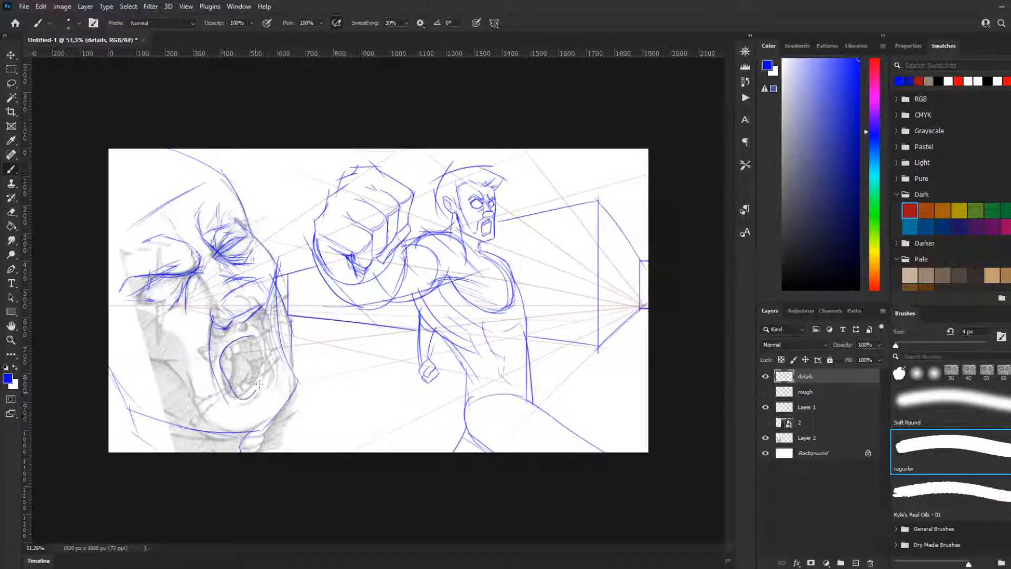
{"action": "key", "text": "ctrl+z"}
{"action": "mouse_move", "coordinate": [253, 334]}
{"action": "left_mouse_down"}
{"action": "mouse_move", "coordinate": [218, 361]}
{"action": "mouse_move", "coordinate": [230, 395]}
{"action": "mouse_move", "coordinate": [242, 395]}
{"action": "mouse_move", "coordinate": [264, 359]}
{"action": "mouse_move", "coordinate": [228, 349]}
{"action": "mouse_move", "coordinate": [221, 376]}
{"action": "mouse_move", "coordinate": [233, 399]}
{"action": "mouse_move", "coordinate": [256, 375]}
{"action": "mouse_move", "coordinate": [261, 348]}
{"action": "mouse_move", "coordinate": [265, 375]}
{"action": "left_mouse_up"}
{"action": "key", "text": "ctrl+z"}
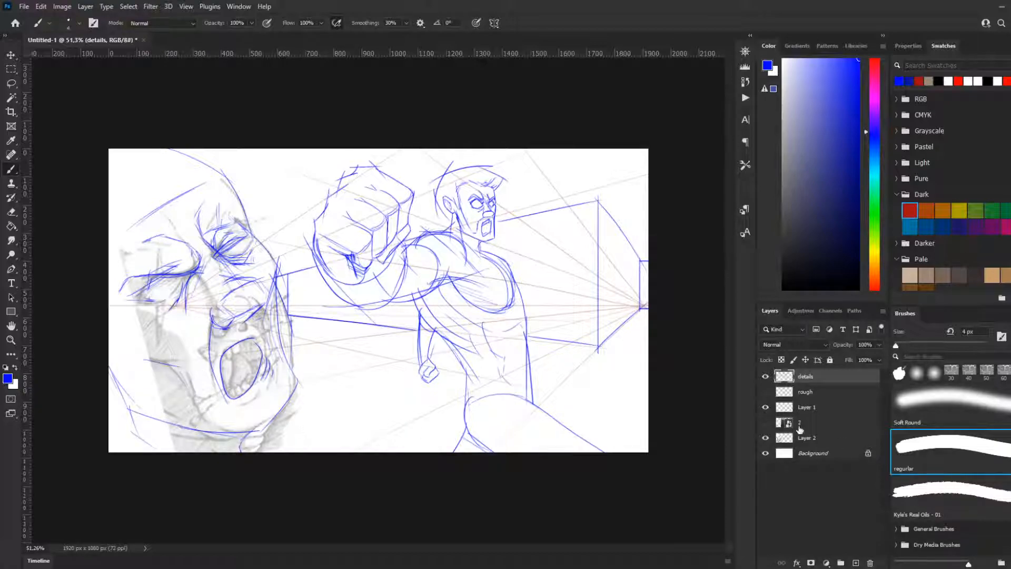
Step: Hide the guides on Layer 1 and the reference on Layer 2, and draw teeth inside the foreground face's mouth
{"action": "left_click", "coordinate": [766, 407]}
{"action": "left_click", "coordinate": [766, 407]}
{"action": "left_click", "coordinate": [766, 407]}
{"action": "left_click", "coordinate": [765, 438]}
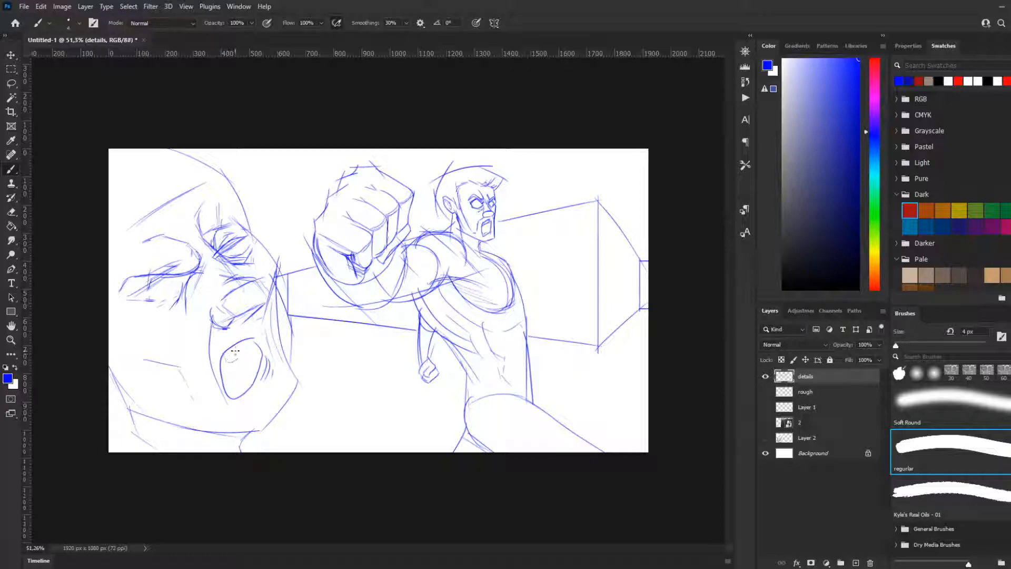
{"action": "left_click_drag", "start_coordinate": [244, 347], "coordinate": [256, 348]}
{"action": "mouse_move", "coordinate": [232, 360]}
{"action": "left_mouse_down"}
{"action": "mouse_move", "coordinate": [235, 390]}
{"action": "mouse_move", "coordinate": [244, 381]}
{"action": "mouse_move", "coordinate": [227, 386]}
{"action": "mouse_move", "coordinate": [246, 375]}
{"action": "left_mouse_up"}
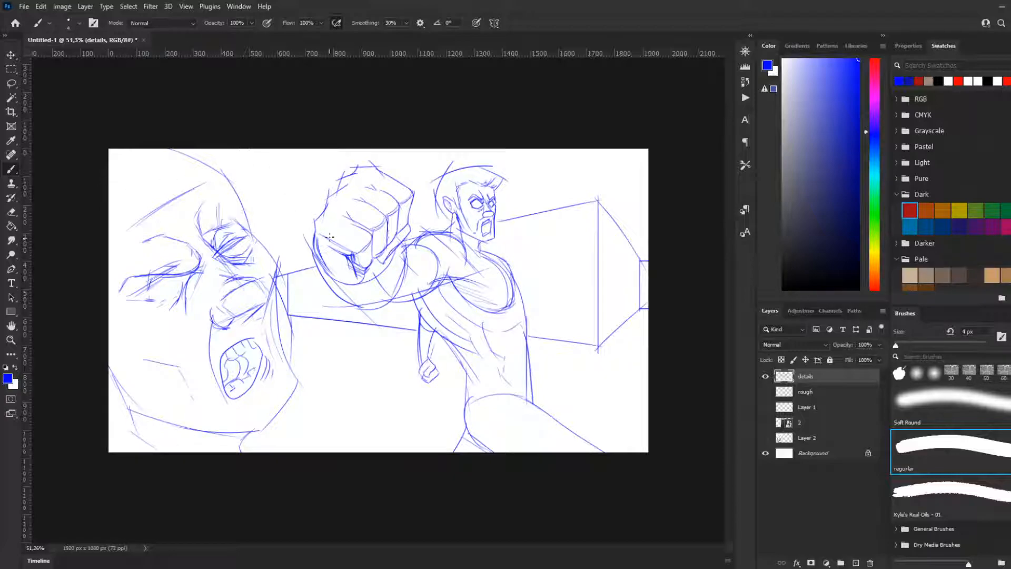
Step: Draw large motion arcs sweeping from the raised fist down past the foreground face toward the floor
{"action": "mouse_move", "coordinate": [352, 171]}
{"action": "left_mouse_down"}
{"action": "mouse_move", "coordinate": [347, 380]}
{"action": "mouse_move", "coordinate": [370, 404]}
{"action": "mouse_move", "coordinate": [349, 403]}
{"action": "mouse_move", "coordinate": [398, 436]}
{"action": "left_mouse_up"}
{"action": "key", "text": "ctrl+z"}
{"action": "left_click_drag", "start_coordinate": [346, 221], "coordinate": [416, 418]}
{"action": "key", "text": "ctrl+z"}
{"action": "mouse_move", "coordinate": [352, 208]}
{"action": "left_mouse_down"}
{"action": "mouse_move", "coordinate": [310, 251]}
{"action": "mouse_move", "coordinate": [402, 437]}
{"action": "left_mouse_up"}
{"action": "key", "text": "ctrl+z"}
{"action": "left_click_drag", "start_coordinate": [298, 249], "coordinate": [369, 413]}
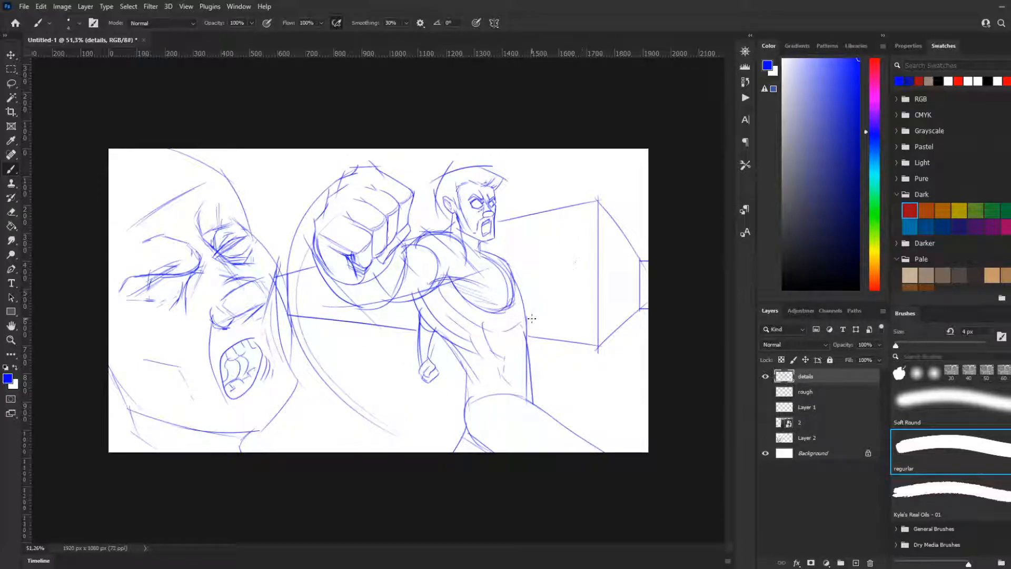
Step: Add short action strokes between the foreground head and fist and along the motion arc below the arm
{"action": "left_click_drag", "start_coordinate": [272, 189], "coordinate": [294, 233]}
{"action": "left_click_drag", "start_coordinate": [292, 274], "coordinate": [314, 266]}
{"action": "left_click_drag", "start_coordinate": [322, 304], "coordinate": [368, 331]}
{"action": "mouse_move", "coordinate": [338, 370]}
{"action": "left_mouse_down"}
{"action": "mouse_move", "coordinate": [386, 359]}
{"action": "mouse_move", "coordinate": [347, 409]}
{"action": "left_mouse_up"}
{"action": "left_click_drag", "start_coordinate": [346, 409], "coordinate": [323, 401]}
{"action": "mouse_move", "coordinate": [313, 399]}
{"action": "left_mouse_down"}
{"action": "mouse_move", "coordinate": [313, 421]}
{"action": "mouse_move", "coordinate": [296, 416]}
{"action": "left_mouse_up"}
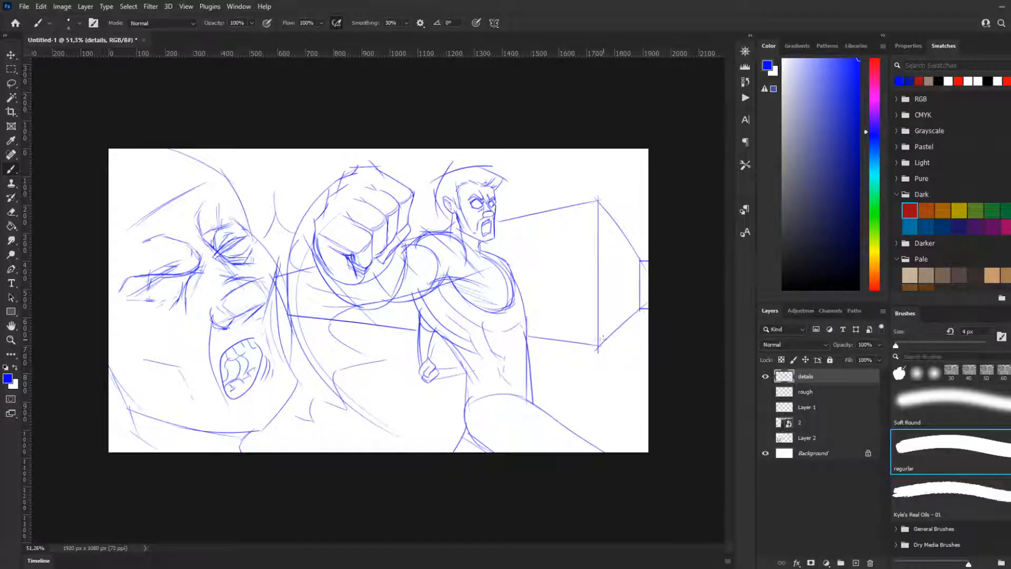
Step: Extend the corridor's perspective edges with a floor line behind the figure and a ceiling line past the wall corner
{"action": "left_click_drag", "start_coordinate": [640, 298], "coordinate": [541, 366]}
{"action": "left_click_drag", "start_coordinate": [537, 216], "coordinate": [658, 195]}
{"action": "key", "text": "ctrl+z"}
{"action": "left_click_drag", "start_coordinate": [525, 216], "coordinate": [652, 192]}
{"action": "key", "text": "ctrl+z"}
{"action": "left_click_drag", "start_coordinate": [539, 213], "coordinate": [719, 183]}
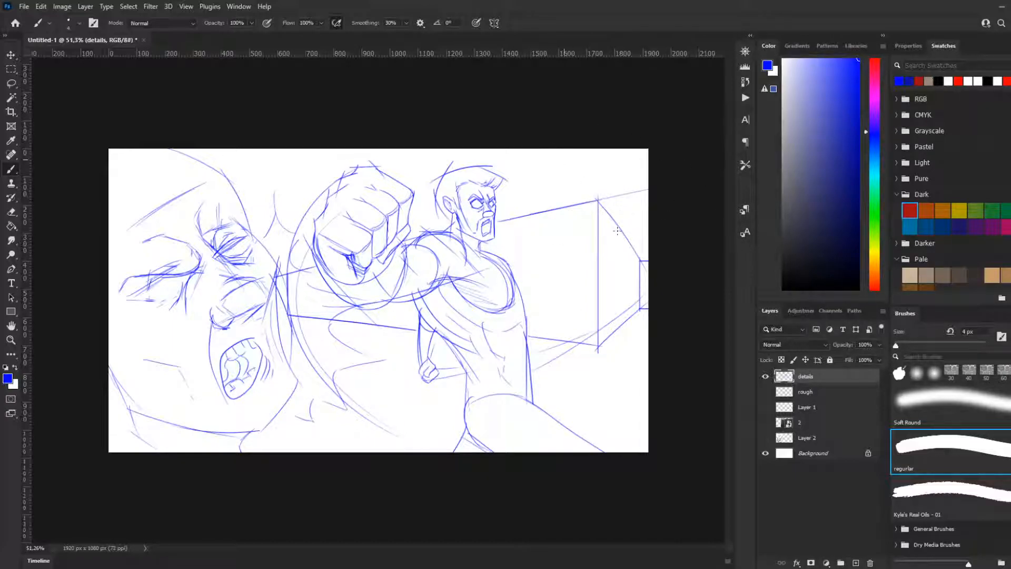
Step: Draw crossing perspective lines above the punching figure's head and the wall to form a ceiling grid
{"action": "left_click_drag", "start_coordinate": [535, 148], "coordinate": [595, 207]}
{"action": "key", "text": "ctrl+z"}
{"action": "left_click_drag", "start_coordinate": [546, 150], "coordinate": [599, 200]}
{"action": "left_click_drag", "start_coordinate": [497, 192], "coordinate": [575, 157]}
{"action": "key", "text": "ctrl+z"}
{"action": "left_click_drag", "start_coordinate": [500, 196], "coordinate": [632, 150]}
{"action": "mouse_move", "coordinate": [469, 167]}
{"action": "left_mouse_down"}
{"action": "mouse_move", "coordinate": [512, 149]}
{"action": "mouse_move", "coordinate": [537, 204]}
{"action": "left_mouse_up"}
{"action": "left_click_drag", "start_coordinate": [607, 149], "coordinate": [649, 187]}
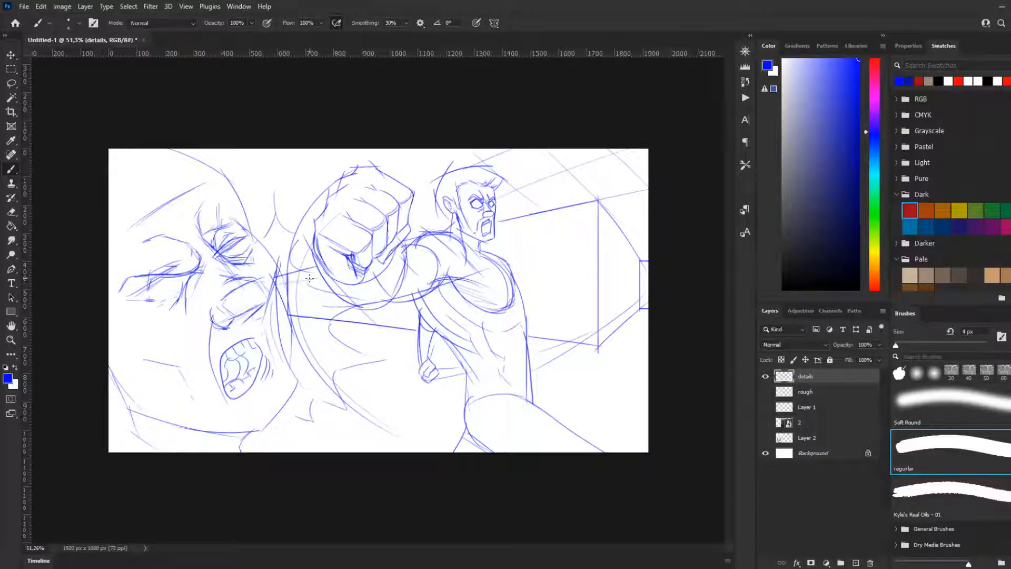
Step: Add horizontal and vertical panel lines to the walls behind the arm, beside the torso and in the receding corridor
{"action": "mouse_move", "coordinate": [299, 270]}
{"action": "left_mouse_down"}
{"action": "mouse_move", "coordinate": [299, 316]}
{"action": "mouse_move", "coordinate": [350, 306]}
{"action": "left_mouse_up"}
{"action": "left_click_drag", "start_coordinate": [289, 291], "coordinate": [328, 288]}
{"action": "left_click_drag", "start_coordinate": [494, 247], "coordinate": [566, 254]}
{"action": "left_click_drag", "start_coordinate": [532, 288], "coordinate": [578, 285]}
{"action": "mouse_move", "coordinate": [547, 315]}
{"action": "left_mouse_down"}
{"action": "mouse_move", "coordinate": [594, 309]}
{"action": "mouse_move", "coordinate": [583, 318]}
{"action": "left_mouse_up"}
{"action": "left_click_drag", "start_coordinate": [579, 216], "coordinate": [580, 311]}
{"action": "left_click_drag", "start_coordinate": [543, 214], "coordinate": [544, 327]}
{"action": "left_click_drag", "start_coordinate": [506, 233], "coordinate": [507, 270]}
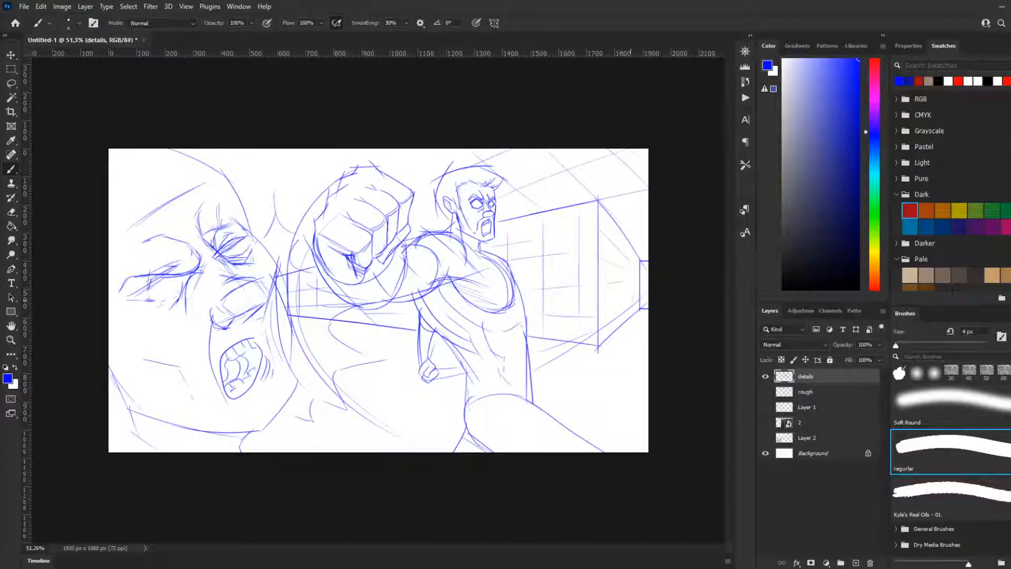
{"action": "left_click_drag", "start_coordinate": [619, 236], "coordinate": [617, 312]}
{"action": "mouse_move", "coordinate": [610, 237]}
{"action": "left_mouse_down"}
{"action": "mouse_move", "coordinate": [610, 323]}
{"action": "mouse_move", "coordinate": [627, 317]}
{"action": "left_mouse_up"}
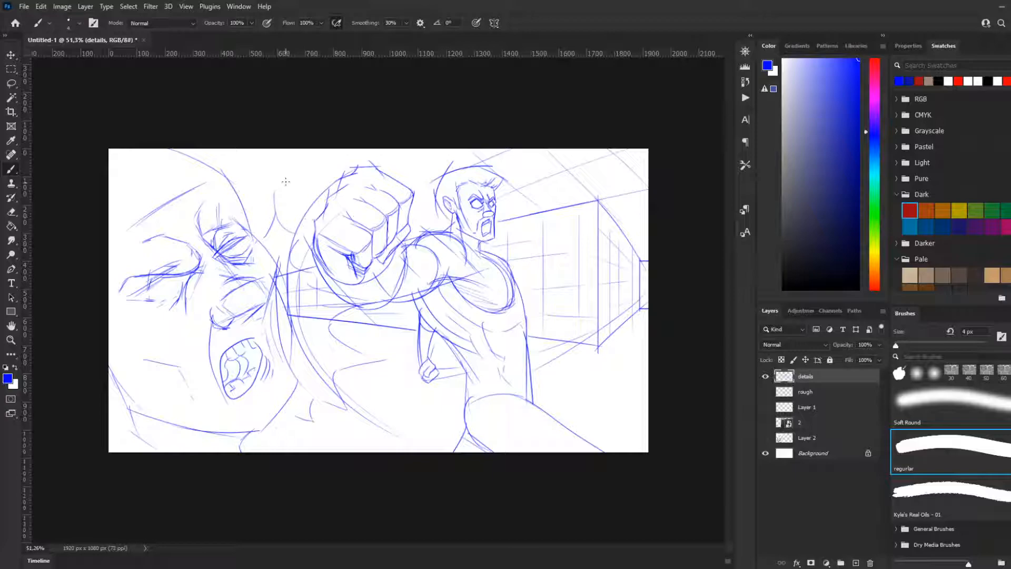
Step: Draw parallel slanted ceiling lines above the foreground head and around the raised fist
{"action": "left_click_drag", "start_coordinate": [210, 163], "coordinate": [253, 148]}
{"action": "key", "text": "ctrl+z"}
{"action": "left_click_drag", "start_coordinate": [229, 195], "coordinate": [305, 154]}
{"action": "key", "text": "ctrl+z"}
{"action": "left_click_drag", "start_coordinate": [269, 192], "coordinate": [322, 163]}
{"action": "key", "text": "ctrl+z"}
{"action": "left_click_drag", "start_coordinate": [232, 183], "coordinate": [296, 151]}
{"action": "left_click_drag", "start_coordinate": [253, 199], "coordinate": [321, 169]}
{"action": "left_click_drag", "start_coordinate": [265, 221], "coordinate": [295, 204]}
{"action": "left_click_drag", "start_coordinate": [383, 170], "coordinate": [433, 149]}
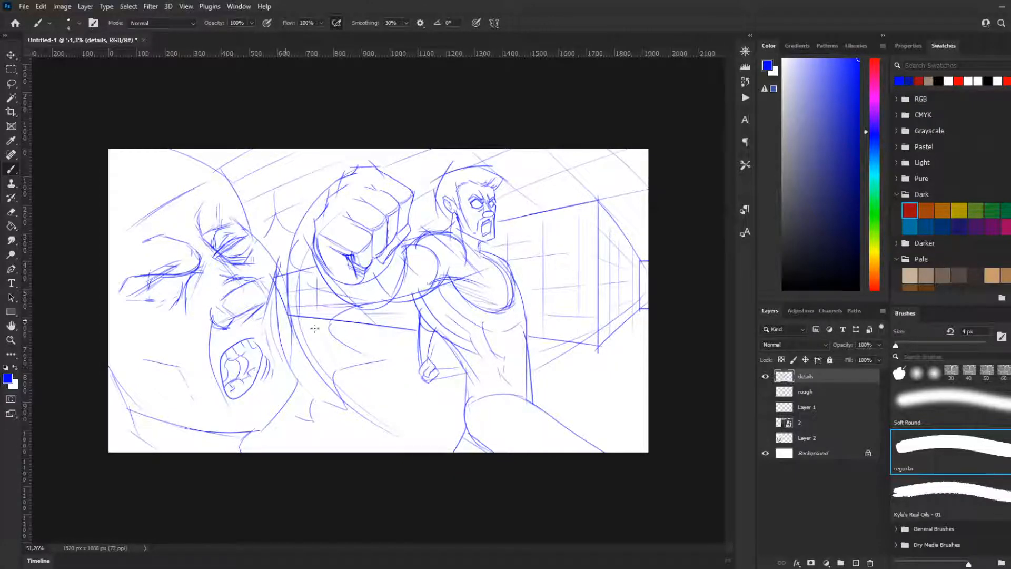
Step: Draw receding floor lines between the foreground face and the punching figure, below the wall's base
{"action": "left_click_drag", "start_coordinate": [299, 326], "coordinate": [415, 359]}
{"action": "key", "text": "ctrl+z"}
{"action": "left_click_drag", "start_coordinate": [300, 325], "coordinate": [416, 352]}
{"action": "left_click_drag", "start_coordinate": [308, 346], "coordinate": [419, 403]}
{"action": "left_click_drag", "start_coordinate": [307, 341], "coordinate": [449, 442]}
{"action": "key", "text": "ctrl+z"}
{"action": "key", "text": "ctrl+z"}
{"action": "left_click_drag", "start_coordinate": [309, 347], "coordinate": [459, 440]}
{"action": "key", "text": "ctrl+z"}
{"action": "left_click_drag", "start_coordinate": [311, 349], "coordinate": [438, 432]}
{"action": "left_click_drag", "start_coordinate": [296, 388], "coordinate": [350, 436]}
{"action": "key", "text": "ctrl+z"}
{"action": "key", "text": "ctrl+z"}
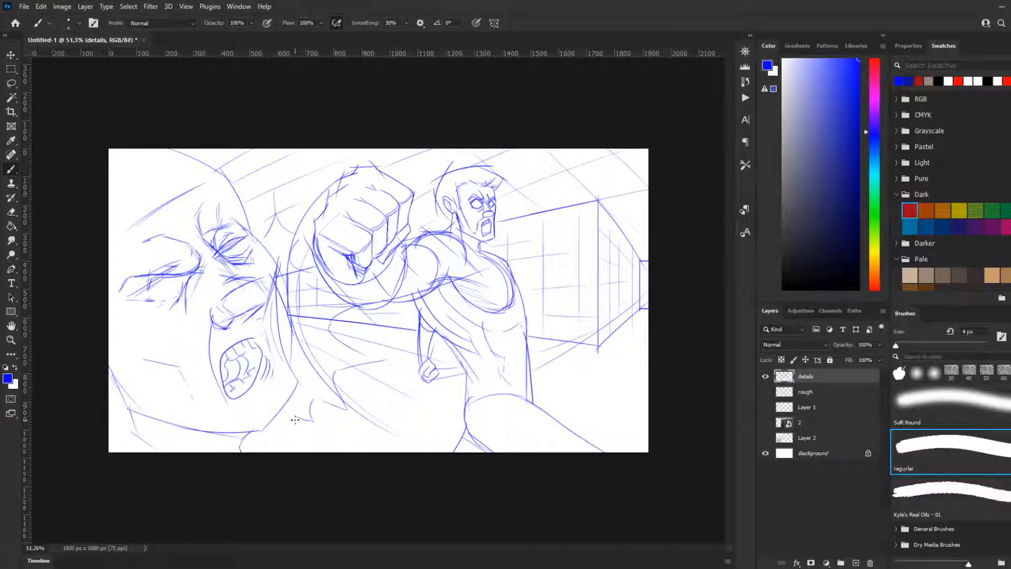
{"action": "mouse_move", "coordinate": [291, 412]}
{"action": "left_mouse_down"}
{"action": "mouse_move", "coordinate": [352, 441]}
{"action": "mouse_move", "coordinate": [415, 446]}
{"action": "left_mouse_up"}
Step: Draw steep slanted perspective lines on the floor beyond the punching figure's leg
{"action": "left_click_drag", "start_coordinate": [560, 388], "coordinate": [620, 418]}
{"action": "left_click_drag", "start_coordinate": [602, 374], "coordinate": [677, 410]}
{"action": "key", "text": "ctrl+z"}
{"action": "key", "text": "ctrl+z"}
{"action": "left_click_drag", "start_coordinate": [651, 324], "coordinate": [590, 405]}
{"action": "key", "text": "ctrl+z"}
{"action": "left_click_drag", "start_coordinate": [651, 314], "coordinate": [591, 407]}
{"action": "left_click_drag", "start_coordinate": [653, 356], "coordinate": [627, 431]}
Step: Cross the steep floor lines beyond the leg with shallow slanted lines to form a floor grid
{"action": "left_click_drag", "start_coordinate": [572, 351], "coordinate": [652, 366]}
{"action": "left_click_drag", "start_coordinate": [545, 375], "coordinate": [652, 391]}
{"action": "left_click_drag", "start_coordinate": [552, 405], "coordinate": [611, 418]}
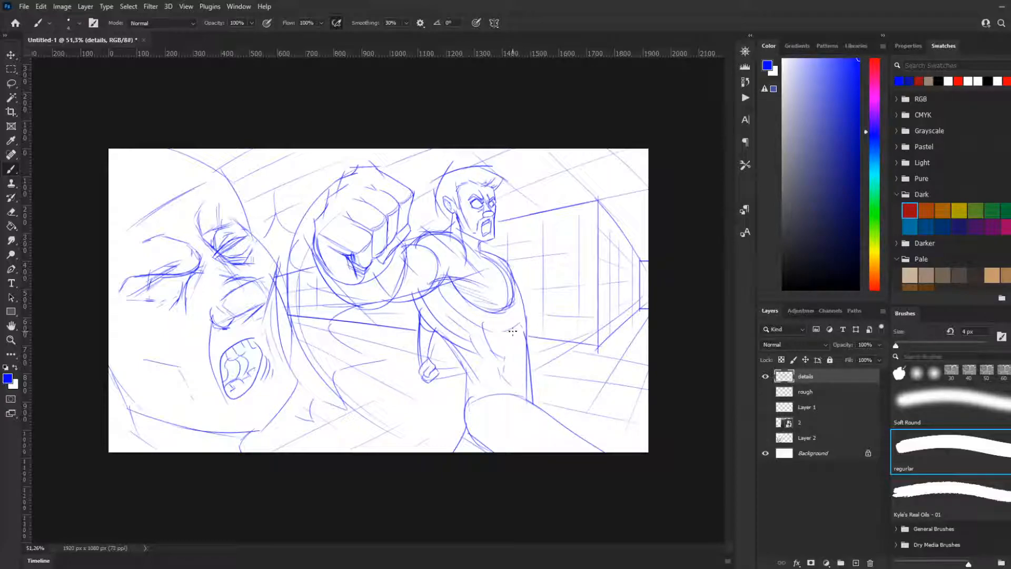
{"action": "key", "text": "ctrl+z"}
{"action": "key", "text": "ctrl+z"}
{"action": "mouse_move", "coordinate": [561, 379]}
{"action": "left_mouse_down"}
{"action": "mouse_move", "coordinate": [602, 405]}
{"action": "mouse_move", "coordinate": [645, 403]}
{"action": "left_mouse_up"}
{"action": "left_click_drag", "start_coordinate": [565, 418], "coordinate": [611, 435]}
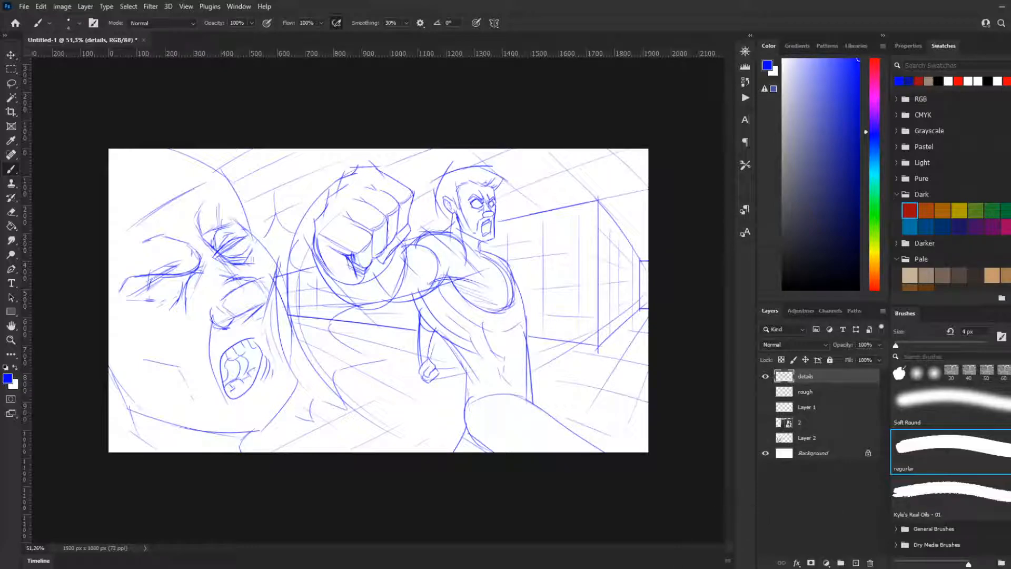
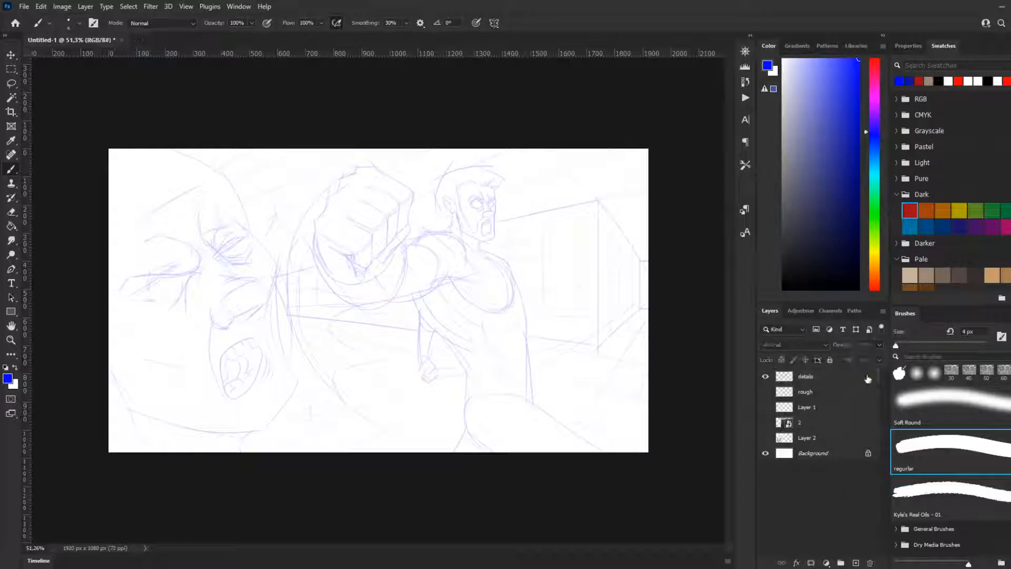
Step: Set the details layer's opacity to 100% and sketch the collar and sleeve curves around the punching figure's shoulder
{"action": "left_click", "coordinate": [828, 380]}
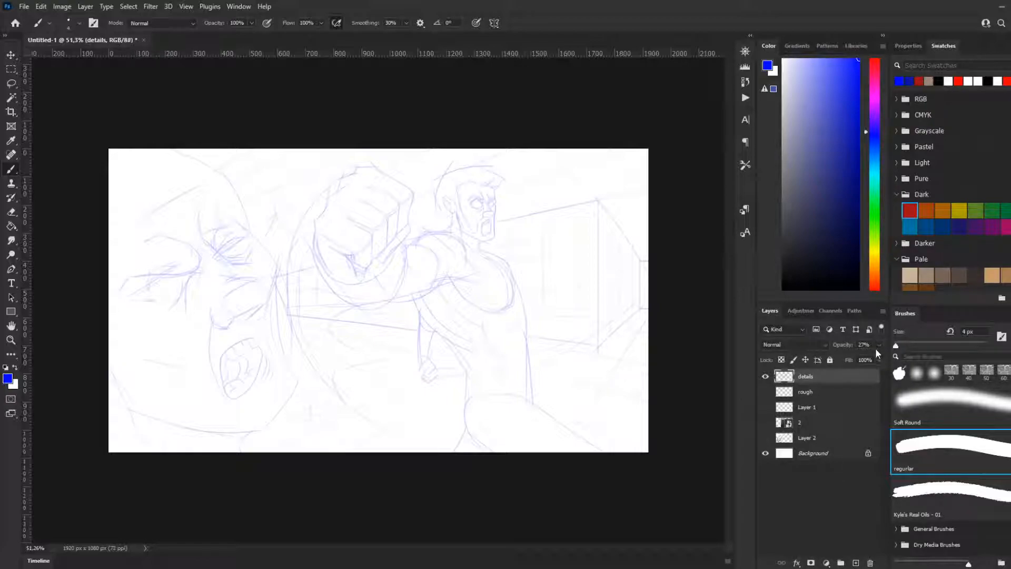
{"action": "left_click_drag", "start_coordinate": [867, 363], "coordinate": [873, 365]}
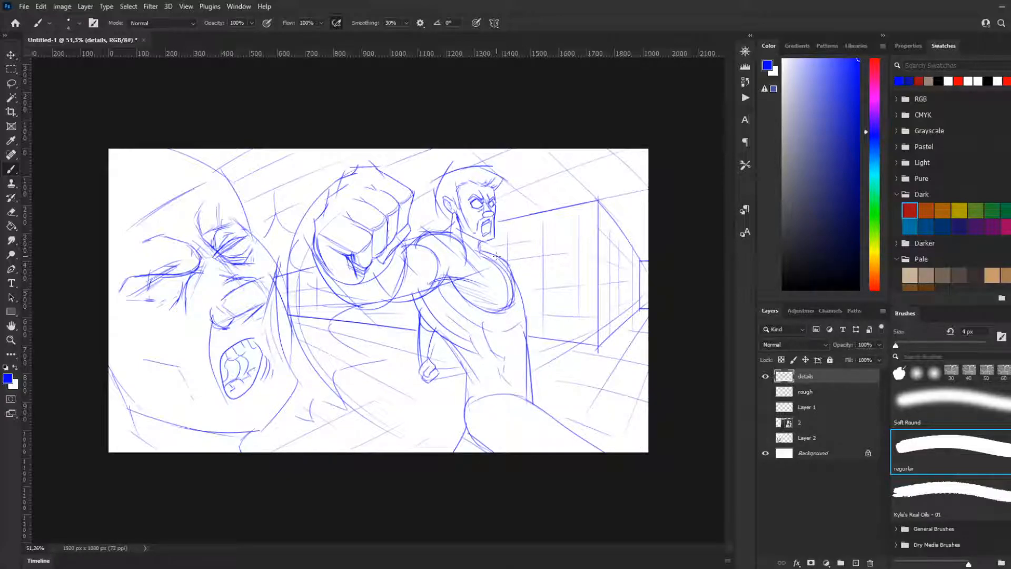
{"action": "mouse_move", "coordinate": [456, 232]}
{"action": "left_mouse_down"}
{"action": "mouse_move", "coordinate": [488, 256]}
{"action": "mouse_move", "coordinate": [456, 239]}
{"action": "mouse_move", "coordinate": [482, 246]}
{"action": "left_mouse_up"}
{"action": "mouse_move", "coordinate": [416, 243]}
{"action": "left_mouse_down"}
{"action": "mouse_move", "coordinate": [448, 272]}
{"action": "mouse_move", "coordinate": [429, 313]}
{"action": "left_mouse_up"}
{"action": "left_click_drag", "start_coordinate": [415, 304], "coordinate": [457, 295]}
{"action": "key", "text": "ctrl+z"}
{"action": "mouse_move", "coordinate": [435, 234]}
{"action": "left_mouse_down"}
{"action": "mouse_move", "coordinate": [464, 269]}
{"action": "mouse_move", "coordinate": [452, 295]}
{"action": "left_mouse_up"}
{"action": "key", "text": "ctrl+z"}
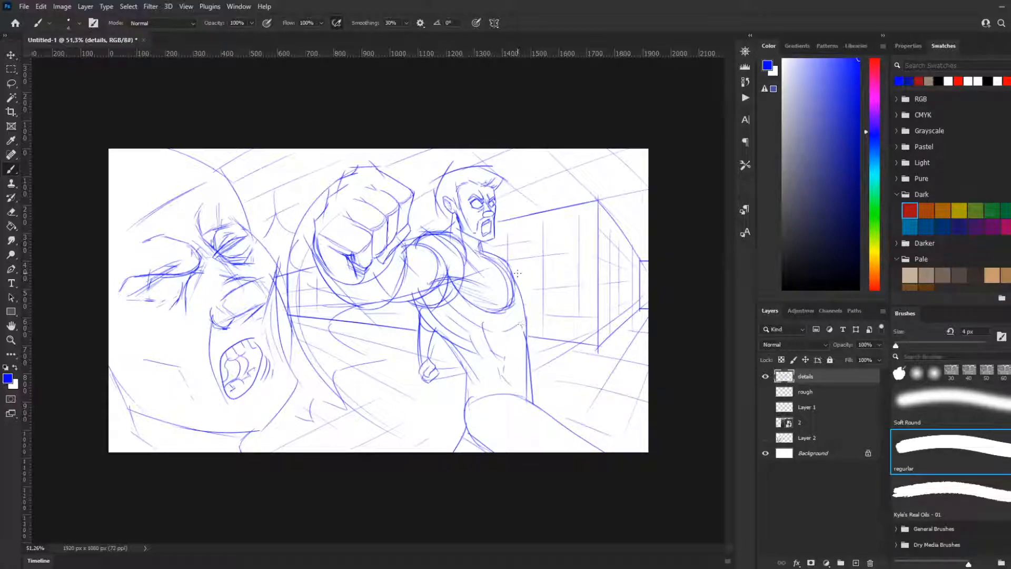
Step: Draw the loose shirt contour from the far shoulder down the upper side of the figure's torso
{"action": "left_click_drag", "start_coordinate": [504, 261], "coordinate": [537, 331]}
{"action": "key", "text": "ctrl+z"}
{"action": "mouse_move", "coordinate": [508, 264]}
{"action": "left_mouse_down"}
{"action": "mouse_move", "coordinate": [535, 324]}
{"action": "mouse_move", "coordinate": [525, 338]}
{"action": "left_mouse_up"}
{"action": "key", "text": "ctrl+z"}
{"action": "left_click_drag", "start_coordinate": [518, 275], "coordinate": [533, 342]}
{"action": "key", "text": "ctrl+z"}
{"action": "left_click_drag", "start_coordinate": [524, 288], "coordinate": [526, 333]}
{"action": "key", "text": "ctrl+z"}
{"action": "left_click_drag", "start_coordinate": [530, 294], "coordinate": [529, 339]}
{"action": "key", "text": "ctrl+z"}
Step: Continue the shirt contour along the figure's side from the waist down to the hip
{"action": "key", "text": "ctrl+z"}
{"action": "mouse_move", "coordinate": [529, 298]}
{"action": "left_mouse_down"}
{"action": "mouse_move", "coordinate": [530, 337]}
{"action": "mouse_move", "coordinate": [513, 365]}
{"action": "left_mouse_up"}
{"action": "mouse_move", "coordinate": [527, 316]}
{"action": "left_mouse_down"}
{"action": "mouse_move", "coordinate": [546, 396]}
{"action": "mouse_move", "coordinate": [536, 348]}
{"action": "mouse_move", "coordinate": [531, 396]}
{"action": "left_mouse_up"}
{"action": "left_click_drag", "start_coordinate": [536, 352], "coordinate": [532, 401]}
{"action": "key", "text": "ctrl+z"}
{"action": "key", "text": "ctrl+z"}
{"action": "left_click_drag", "start_coordinate": [529, 325], "coordinate": [536, 401]}
{"action": "key", "text": "ctrl+z"}
{"action": "left_click_drag", "start_coordinate": [534, 337], "coordinate": [532, 403]}
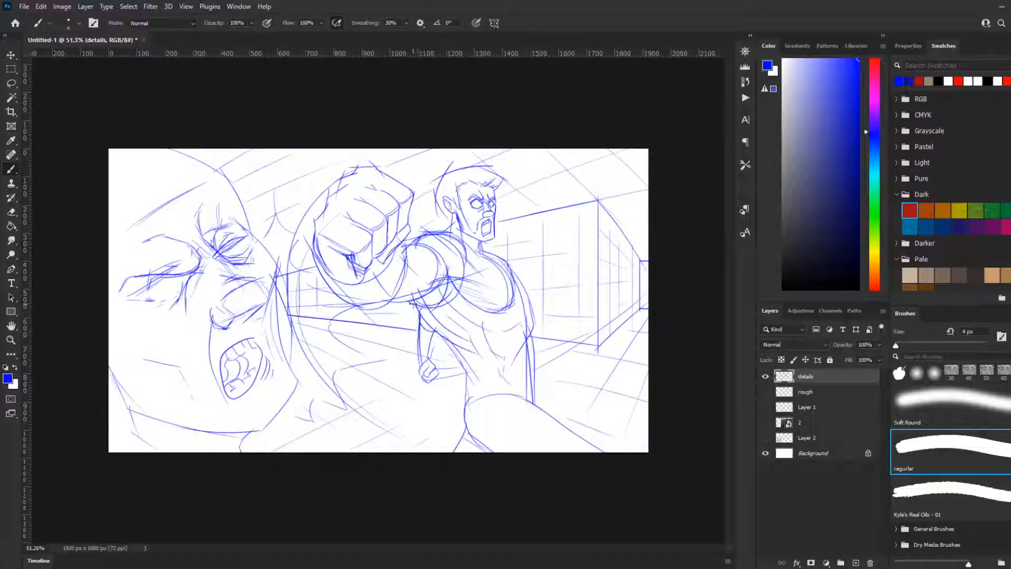
Step: Try contours for the shirt's near side, running from beneath the punching arm down past the lowered fist
{"action": "mouse_move", "coordinate": [410, 296]}
{"action": "left_mouse_down"}
{"action": "mouse_move", "coordinate": [457, 351]}
{"action": "mouse_move", "coordinate": [426, 327]}
{"action": "mouse_move", "coordinate": [465, 358]}
{"action": "mouse_move", "coordinate": [442, 418]}
{"action": "left_mouse_up"}
{"action": "key", "text": "ctrl+z"}
{"action": "key", "text": "ctrl+z"}
{"action": "left_click_drag", "start_coordinate": [443, 341], "coordinate": [399, 444]}
{"action": "key", "text": "ctrl+z"}
{"action": "left_click_drag", "start_coordinate": [443, 342], "coordinate": [418, 416]}
{"action": "key", "text": "ctrl+z"}
{"action": "left_click_drag", "start_coordinate": [444, 350], "coordinate": [411, 433]}
{"action": "key", "text": "ctrl+z"}
Step: Rework the shirt edge beneath the armpit and try its drape down beside the lowered fist
{"action": "key", "text": "ctrl+z"}
{"action": "left_click_drag", "start_coordinate": [442, 343], "coordinate": [446, 401]}
{"action": "key", "text": "ctrl+z"}
{"action": "left_click_drag", "start_coordinate": [411, 302], "coordinate": [462, 365]}
{"action": "key", "text": "ctrl+z"}
{"action": "key", "text": "ctrl+z"}
{"action": "mouse_move", "coordinate": [412, 303]}
{"action": "left_mouse_down"}
{"action": "mouse_move", "coordinate": [419, 346]}
{"action": "mouse_move", "coordinate": [424, 326]}
{"action": "mouse_move", "coordinate": [459, 370]}
{"action": "left_mouse_up"}
{"action": "key", "text": "ctrl+z"}
{"action": "mouse_move", "coordinate": [417, 307]}
{"action": "left_mouse_down"}
{"action": "mouse_move", "coordinate": [430, 347]}
{"action": "mouse_move", "coordinate": [475, 379]}
{"action": "mouse_move", "coordinate": [437, 350]}
{"action": "mouse_move", "coordinate": [448, 361]}
{"action": "mouse_move", "coordinate": [431, 407]}
{"action": "left_mouse_up"}
Step: Draw the shirt's curved hem across the hips, from the far side toward the lowered fist
{"action": "key", "text": "ctrl+z"}
{"action": "mouse_move", "coordinate": [438, 349]}
{"action": "left_mouse_down"}
{"action": "mouse_move", "coordinate": [420, 422]}
{"action": "mouse_move", "coordinate": [514, 391]}
{"action": "mouse_move", "coordinate": [432, 426]}
{"action": "left_mouse_up"}
{"action": "key", "text": "ctrl+z"}
{"action": "key", "text": "ctrl+z"}
{"action": "key", "text": "ctrl+z"}
{"action": "left_click_drag", "start_coordinate": [533, 395], "coordinate": [415, 428]}
{"action": "key", "text": "ctrl+z"}
{"action": "left_click_drag", "start_coordinate": [536, 398], "coordinate": [418, 419]}
{"action": "key", "text": "ctrl+z"}
{"action": "left_click_drag", "start_coordinate": [535, 396], "coordinate": [418, 418]}
{"action": "key", "text": "ctrl+z"}
{"action": "left_click_drag", "start_coordinate": [534, 397], "coordinate": [434, 407]}
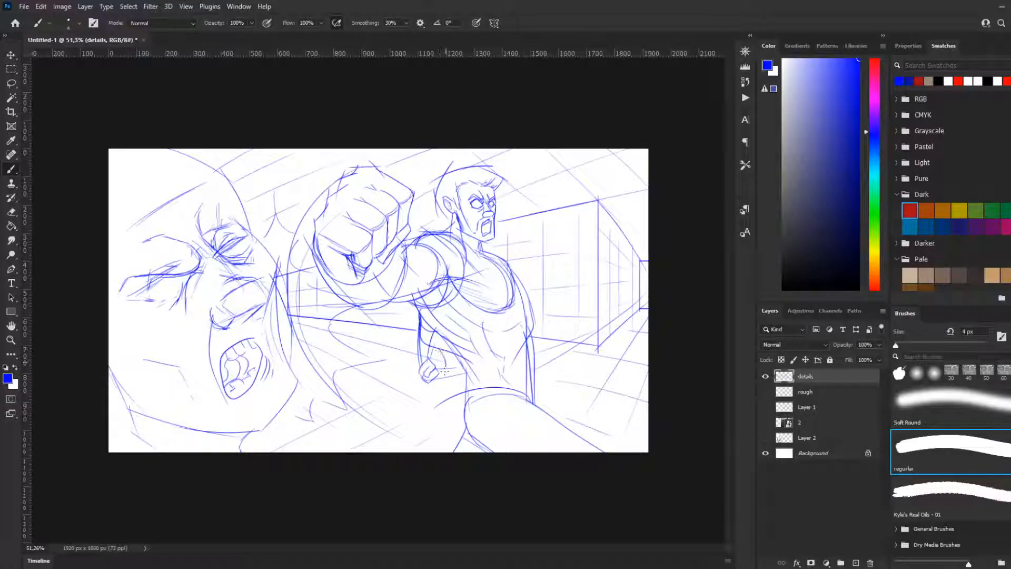
Step: Draw the shirt's flared corner below the lowered fist and join it to the hem
{"action": "left_click_drag", "start_coordinate": [445, 350], "coordinate": [432, 399]}
{"action": "key", "text": "ctrl+z"}
{"action": "left_click_drag", "start_coordinate": [442, 377], "coordinate": [420, 416]}
{"action": "key", "text": "ctrl+z"}
{"action": "left_click_drag", "start_coordinate": [441, 374], "coordinate": [430, 419]}
{"action": "key", "text": "ctrl+z"}
{"action": "mouse_move", "coordinate": [440, 381]}
{"action": "left_mouse_down"}
{"action": "mouse_move", "coordinate": [436, 441]}
{"action": "mouse_move", "coordinate": [447, 394]}
{"action": "mouse_move", "coordinate": [424, 445]}
{"action": "mouse_move", "coordinate": [450, 421]}
{"action": "mouse_move", "coordinate": [426, 415]}
{"action": "mouse_move", "coordinate": [496, 419]}
{"action": "left_mouse_up"}
{"action": "key", "text": "ctrl+z"}
{"action": "mouse_move", "coordinate": [426, 414]}
{"action": "left_mouse_down"}
{"action": "mouse_move", "coordinate": [494, 414]}
{"action": "mouse_move", "coordinate": [426, 413]}
{"action": "mouse_move", "coordinate": [488, 420]}
{"action": "mouse_move", "coordinate": [428, 413]}
{"action": "mouse_move", "coordinate": [475, 401]}
{"action": "mouse_move", "coordinate": [432, 415]}
{"action": "mouse_move", "coordinate": [464, 392]}
{"action": "left_mouse_up"}
{"action": "key", "text": "ctrl+z"}
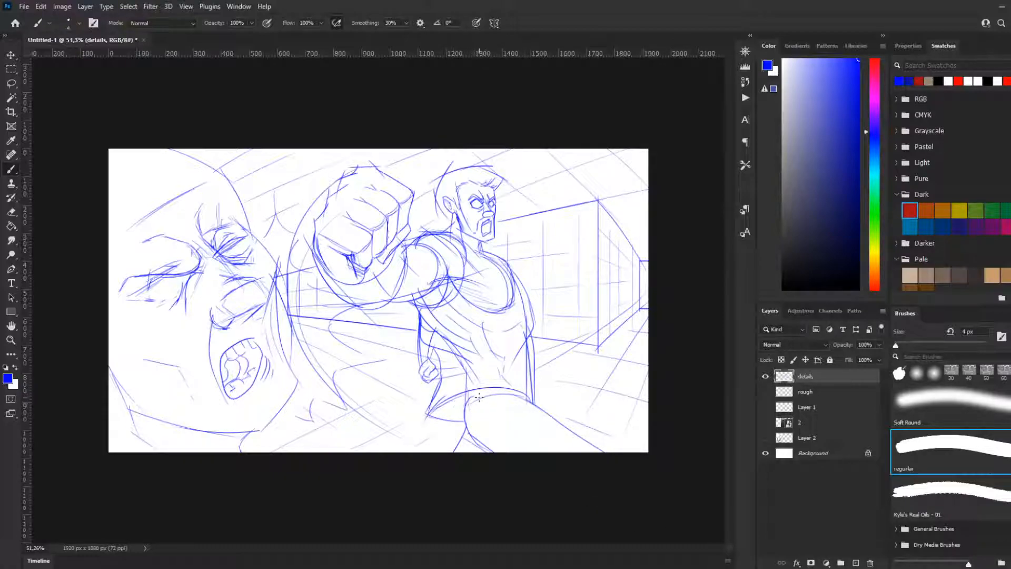
Step: Draw the trouser contours below the hem, along both sides of the forward thigh, with fold lines on top
{"action": "left_click_drag", "start_coordinate": [452, 407], "coordinate": [519, 394]}
{"action": "key", "text": "ctrl+z"}
{"action": "mouse_move", "coordinate": [458, 402]}
{"action": "left_mouse_down"}
{"action": "mouse_move", "coordinate": [471, 454]}
{"action": "mouse_move", "coordinate": [459, 436]}
{"action": "left_mouse_up"}
{"action": "key", "text": "ctrl+z"}
{"action": "mouse_move", "coordinate": [517, 395]}
{"action": "left_mouse_down"}
{"action": "mouse_move", "coordinate": [585, 452]}
{"action": "mouse_move", "coordinate": [565, 422]}
{"action": "mouse_move", "coordinate": [573, 440]}
{"action": "mouse_move", "coordinate": [608, 447]}
{"action": "left_mouse_up"}
{"action": "key", "text": "ctrl+z"}
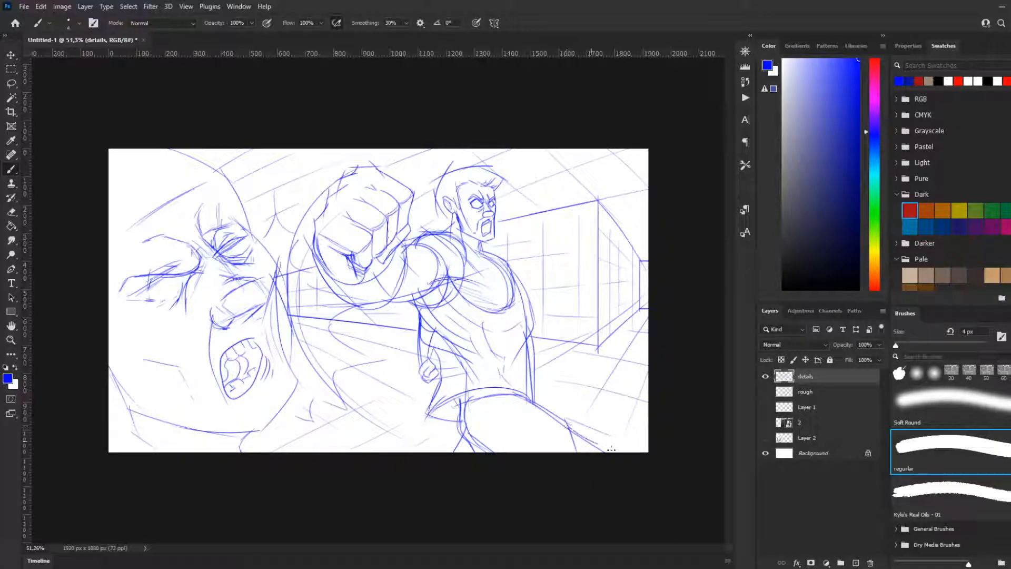
{"action": "key", "text": "ctrl+z"}
{"action": "mouse_move", "coordinate": [494, 401]}
{"action": "left_mouse_down"}
{"action": "mouse_move", "coordinate": [568, 451]}
{"action": "mouse_move", "coordinate": [497, 406]}
{"action": "mouse_move", "coordinate": [566, 441]}
{"action": "mouse_move", "coordinate": [502, 402]}
{"action": "mouse_move", "coordinate": [520, 397]}
{"action": "mouse_move", "coordinate": [543, 427]}
{"action": "left_mouse_up"}
{"action": "left_click_drag", "start_coordinate": [467, 433], "coordinate": [450, 452]}
{"action": "key", "text": "ctrl+z"}
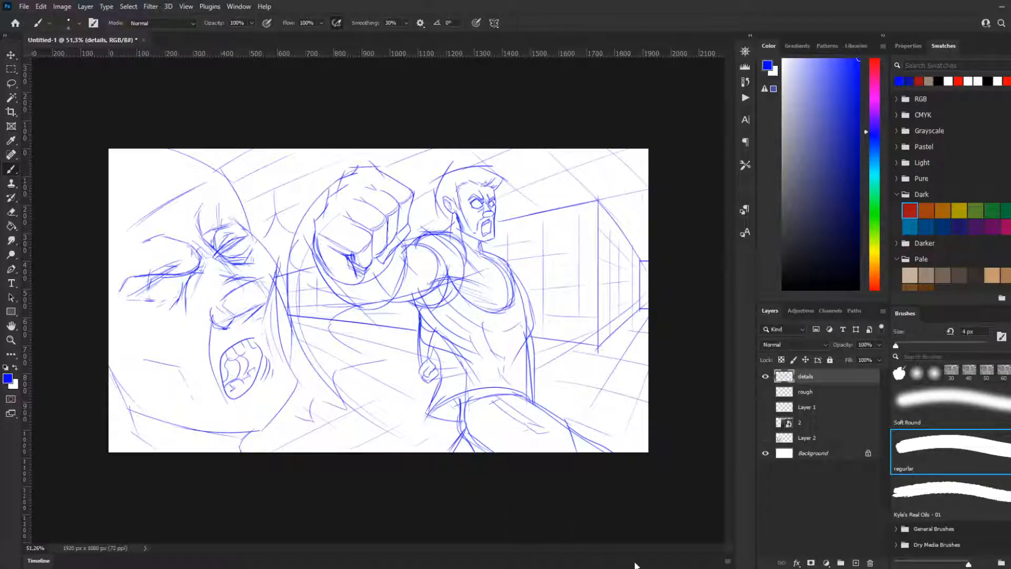
Step: Add jaw contour strokes to the foreground face and draw the upper curve of its head
{"action": "scroll", "coordinate": [395, 377], "scroll_direction": "down", "scroll_amount": 2}
{"action": "scroll", "coordinate": [393, 375], "scroll_direction": "up", "scroll_amount": 2}
{"action": "left_click_drag", "start_coordinate": [104, 362], "coordinate": [169, 441]}
{"action": "left_click_drag", "start_coordinate": [112, 376], "coordinate": [141, 411]}
{"action": "left_click_drag", "start_coordinate": [109, 163], "coordinate": [139, 148]}
Step: Sketch a name badge on the figure's chest and cross the ceiling lines near the foreground head into a grid
{"action": "mouse_move", "coordinate": [461, 294]}
{"action": "left_mouse_down"}
{"action": "mouse_move", "coordinate": [500, 288]}
{"action": "mouse_move", "coordinate": [502, 298]}
{"action": "left_mouse_up"}
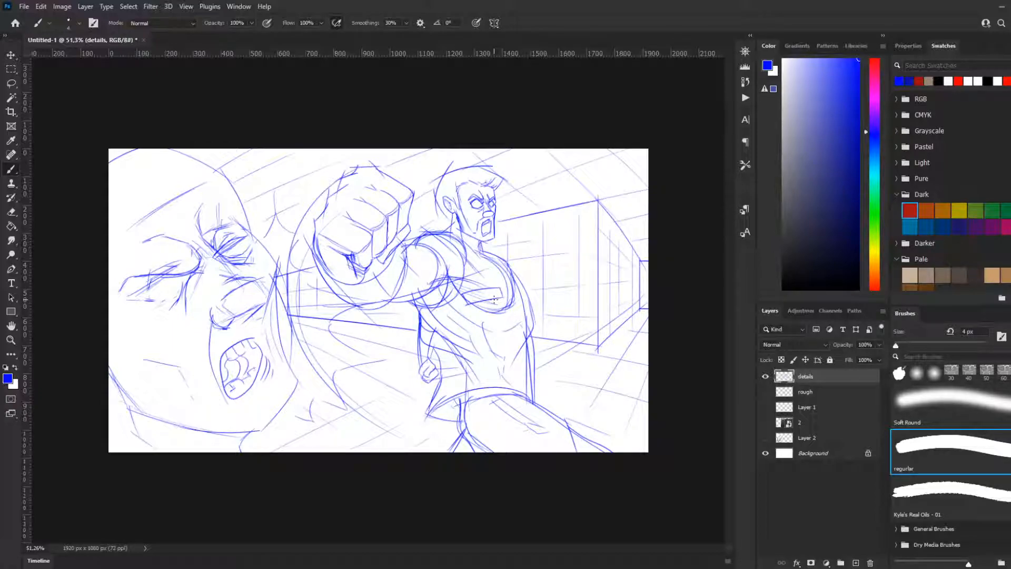
{"action": "mouse_move", "coordinate": [470, 295]}
{"action": "left_mouse_down"}
{"action": "mouse_move", "coordinate": [498, 294]}
{"action": "mouse_move", "coordinate": [485, 297]}
{"action": "left_mouse_up"}
{"action": "left_click_drag", "start_coordinate": [302, 199], "coordinate": [251, 177]}
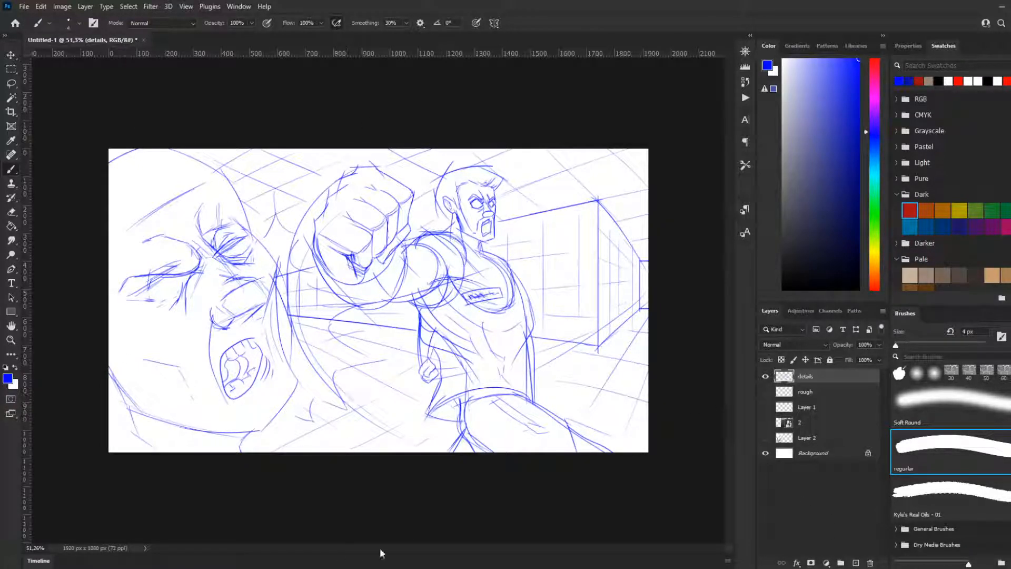
{"action": "left_click", "coordinate": [879, 345]}
{"action": "left_click", "coordinate": [843, 360]}
{"action": "mouse_move", "coordinate": [843, 360]}
{"action": "left_mouse_down"}
{"action": "mouse_move", "coordinate": [837, 366]}
{"action": "mouse_move", "coordinate": [901, 363]}
{"action": "left_mouse_up"}
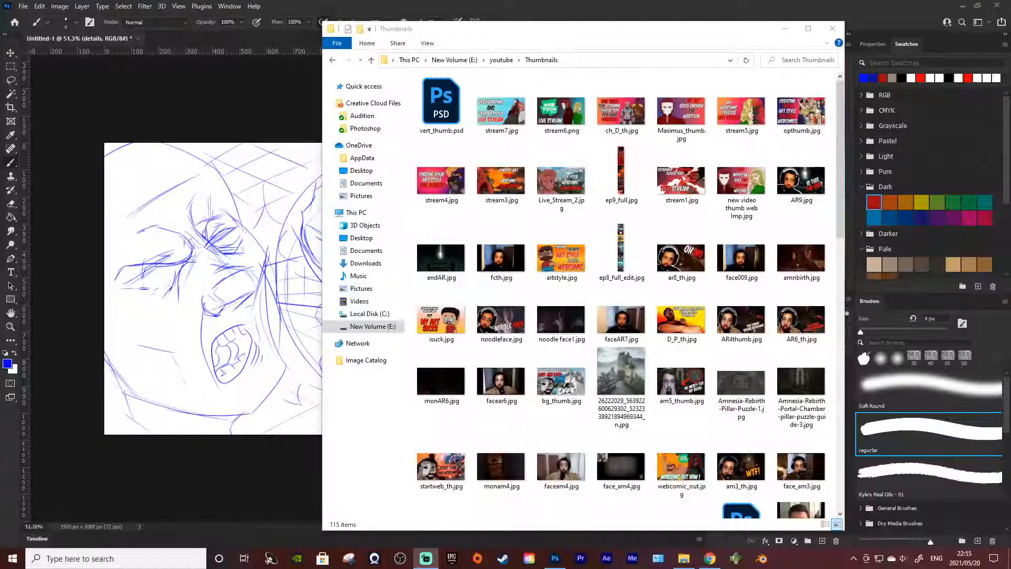
Step: Switch to File Explorer and look through the images in the Thumbnails folder
{"action": "key", "text": "alt+Tab"}
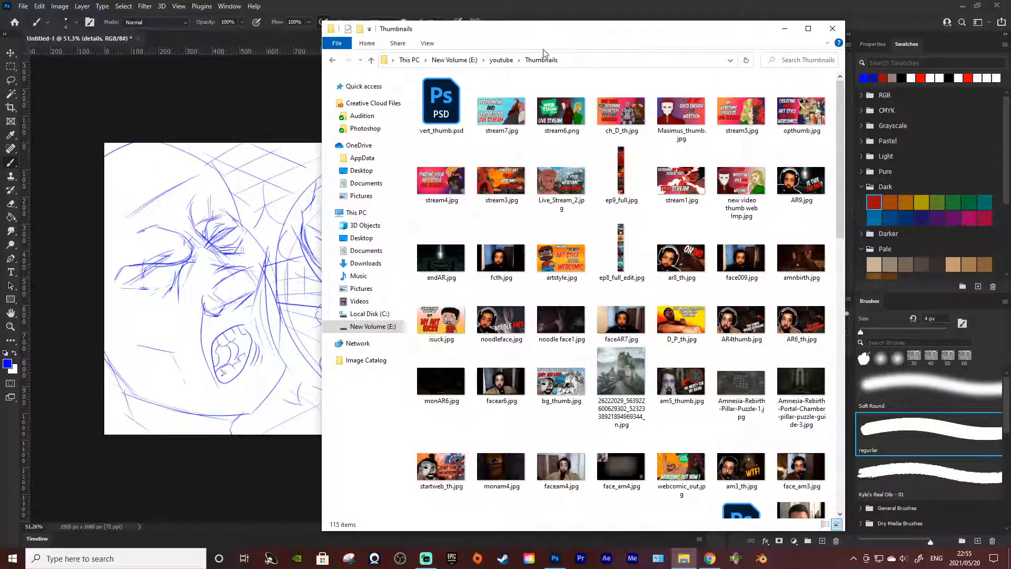
{"action": "left_click_drag", "start_coordinate": [524, 32], "coordinate": [503, 41]}
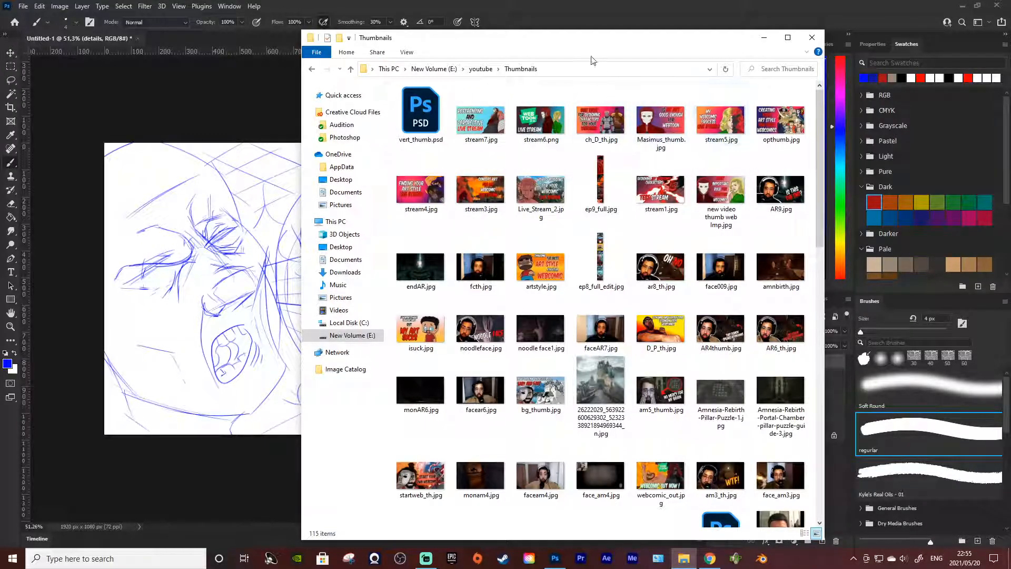
{"action": "scroll", "coordinate": [579, 316], "scroll_direction": "down", "scroll_amount": 10}
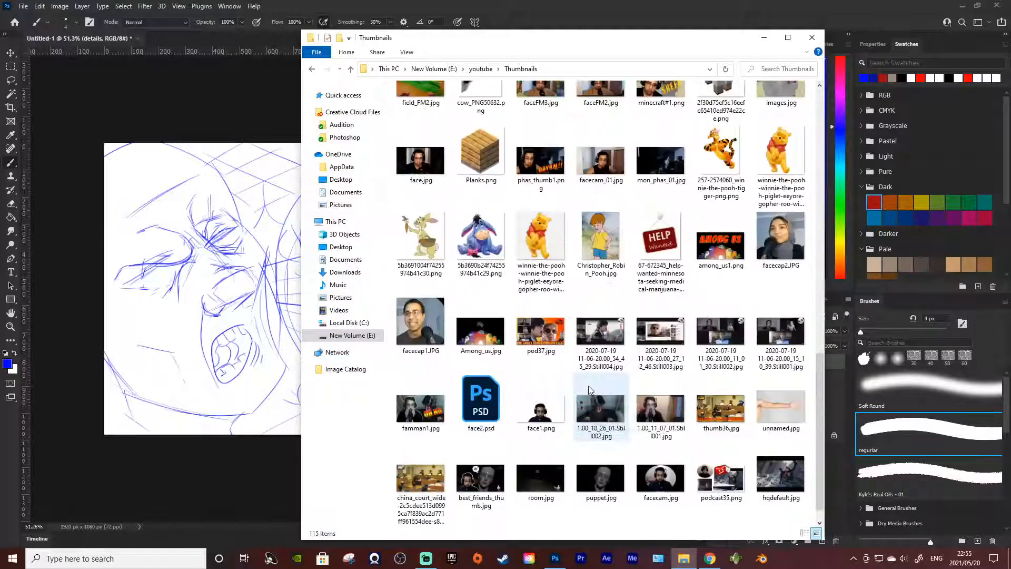
{"action": "scroll", "coordinate": [561, 408], "scroll_direction": "up", "scroll_amount": 10}
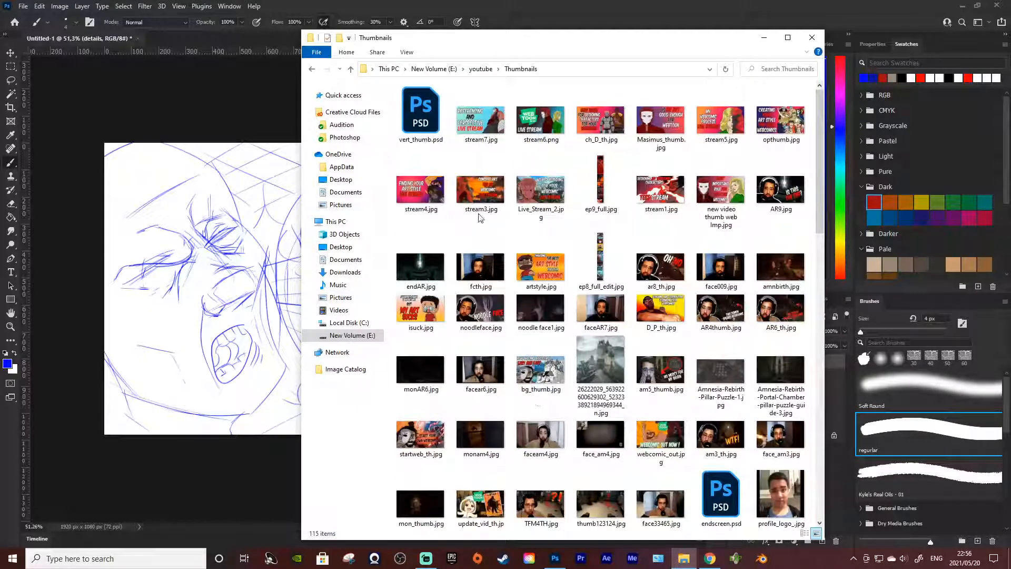
Step: Go up from the Thumbnails folder to the New Volume (E:) drive and open its work folder
{"action": "left_click", "coordinate": [480, 69]}
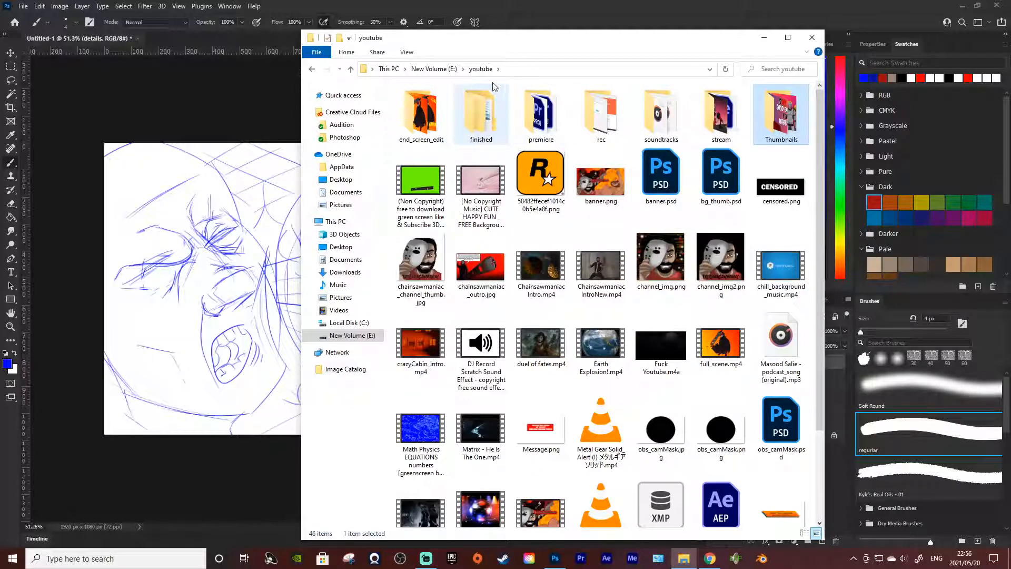
{"action": "left_click", "coordinate": [434, 69]}
{"action": "scroll", "coordinate": [501, 368], "scroll_direction": "down", "scroll_amount": 2}
{"action": "double_click", "coordinate": [424, 458]}
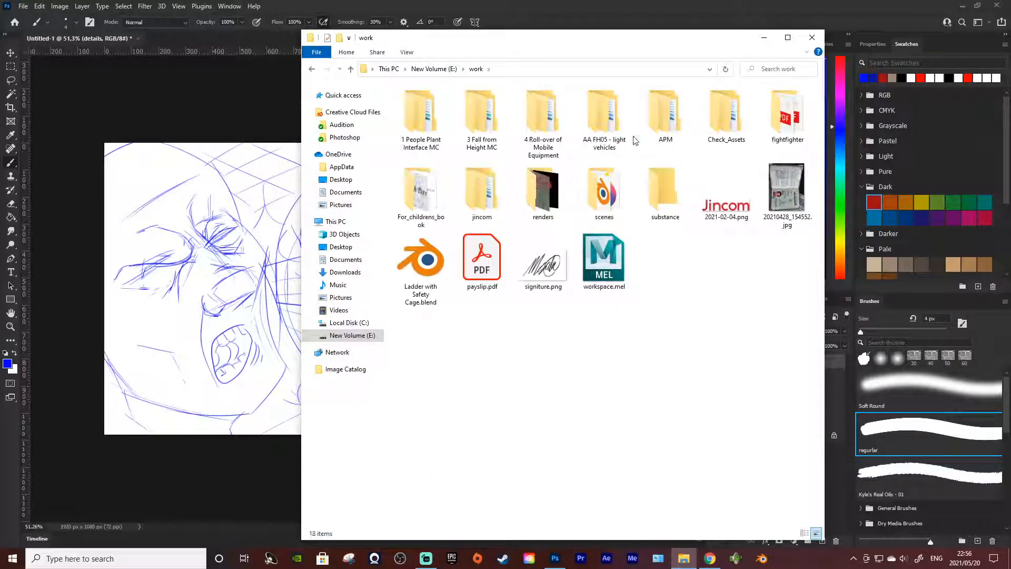
Step: Return to the E: drive and open the character_sheet folder inside Comicbooks, Merchant_of_Ignitius
{"action": "left_click", "coordinate": [434, 69]}
{"action": "scroll", "coordinate": [445, 453], "scroll_direction": "down", "scroll_amount": 2}
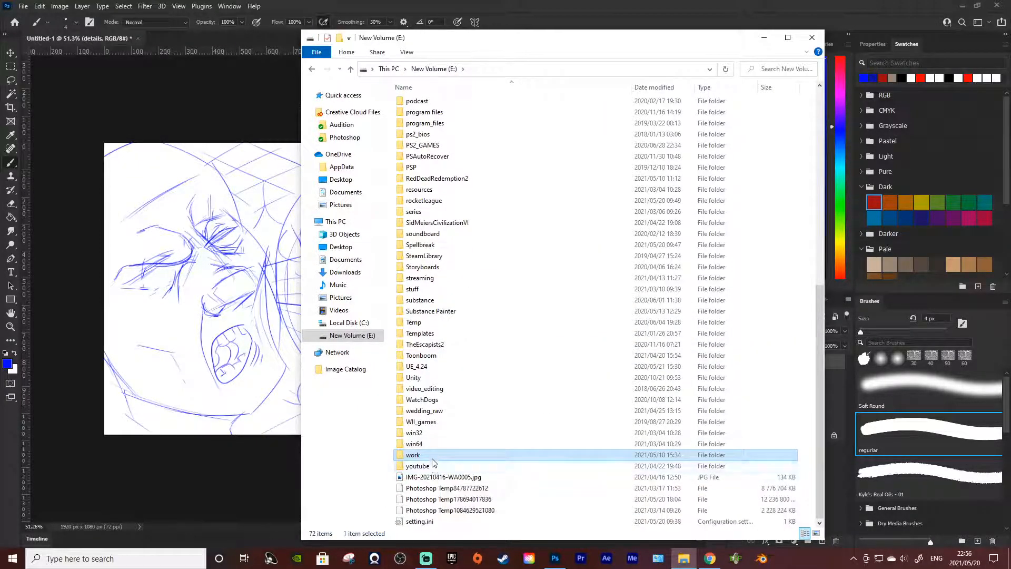
{"action": "scroll", "coordinate": [435, 463], "scroll_direction": "up", "scroll_amount": 11}
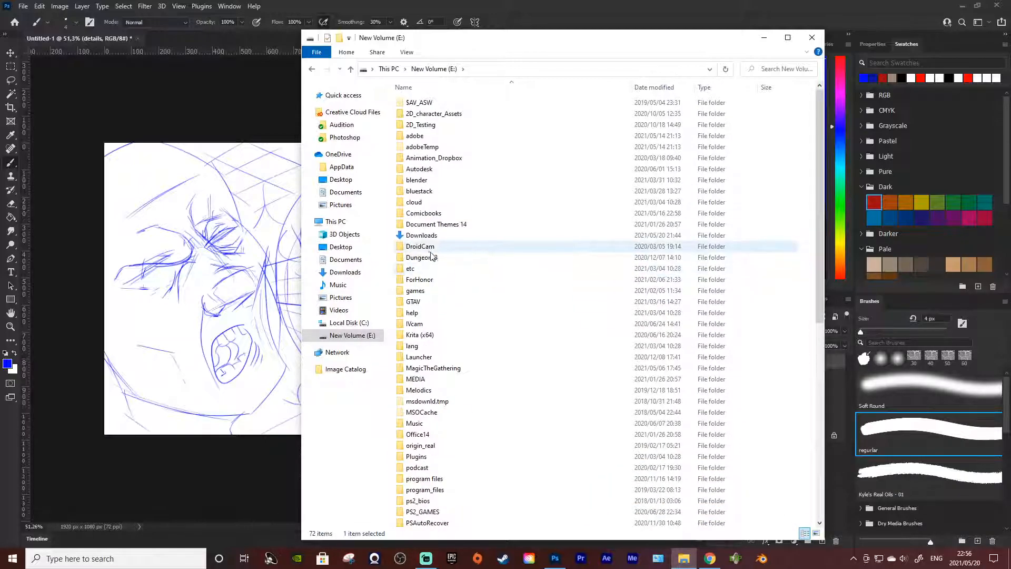
{"action": "double_click", "coordinate": [436, 213]}
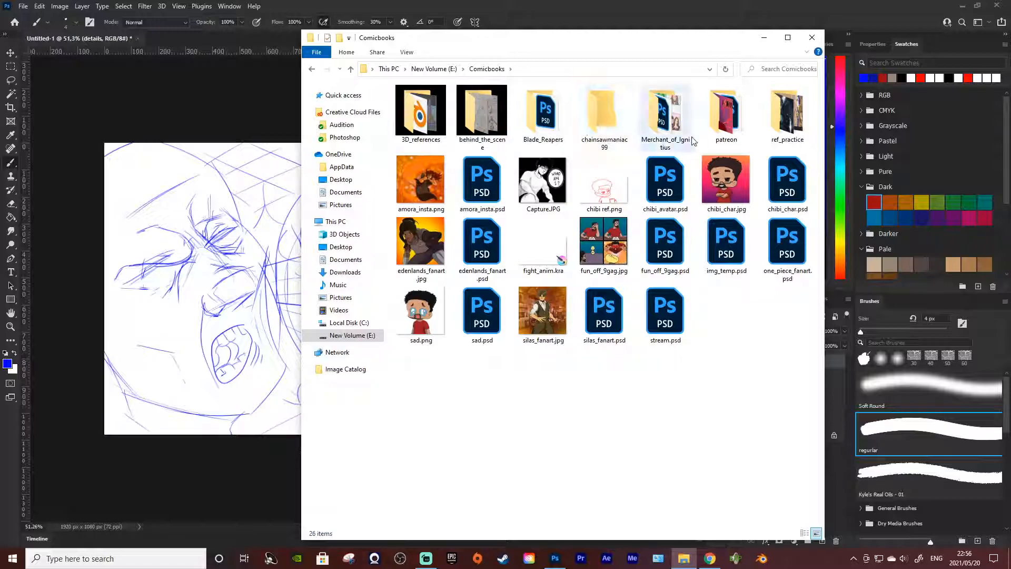
{"action": "double_click", "coordinate": [674, 136]}
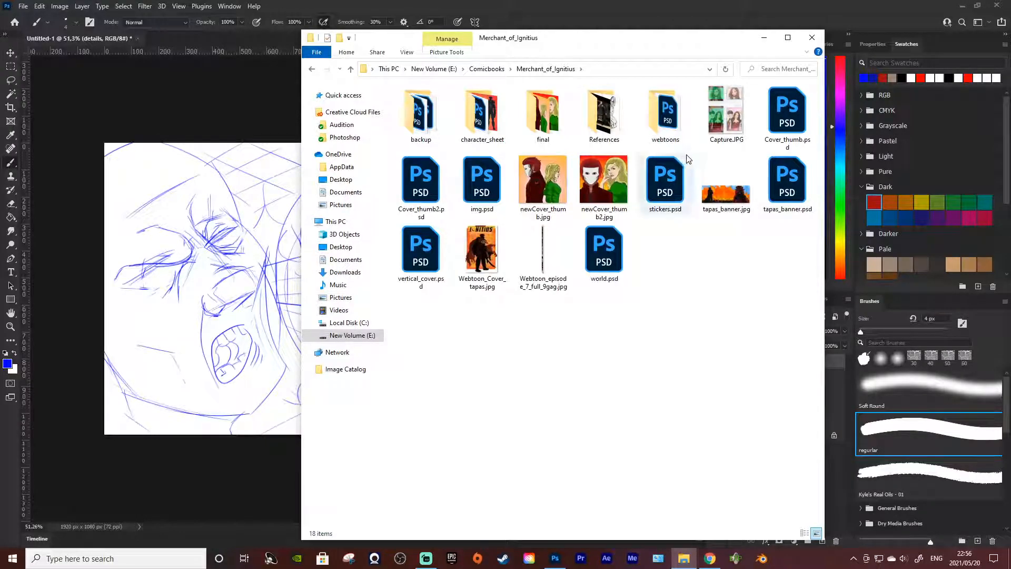
{"action": "left_click", "coordinate": [665, 120]}
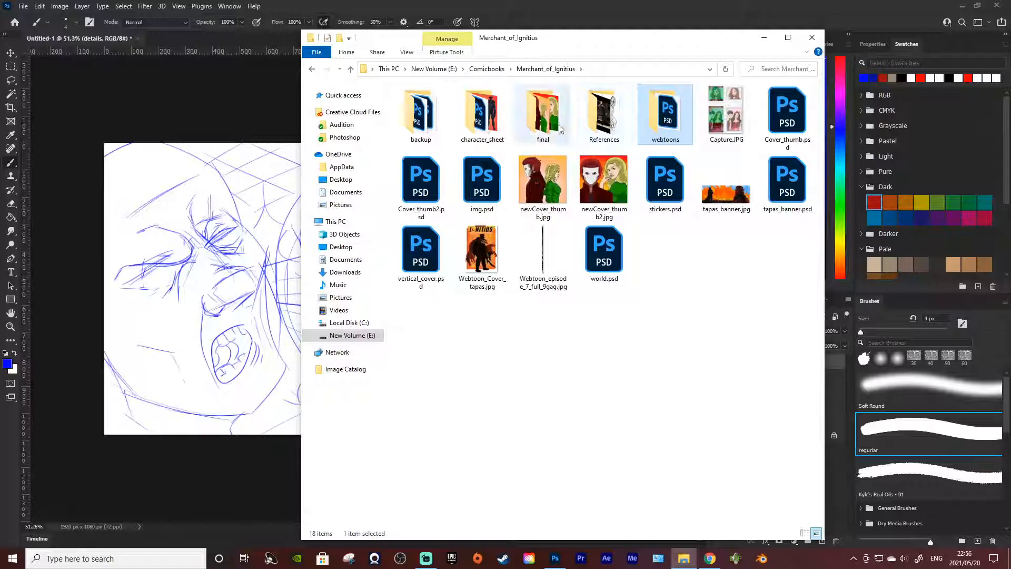
{"action": "left_click", "coordinate": [491, 112]}
{"action": "double_click", "coordinate": [491, 113]}
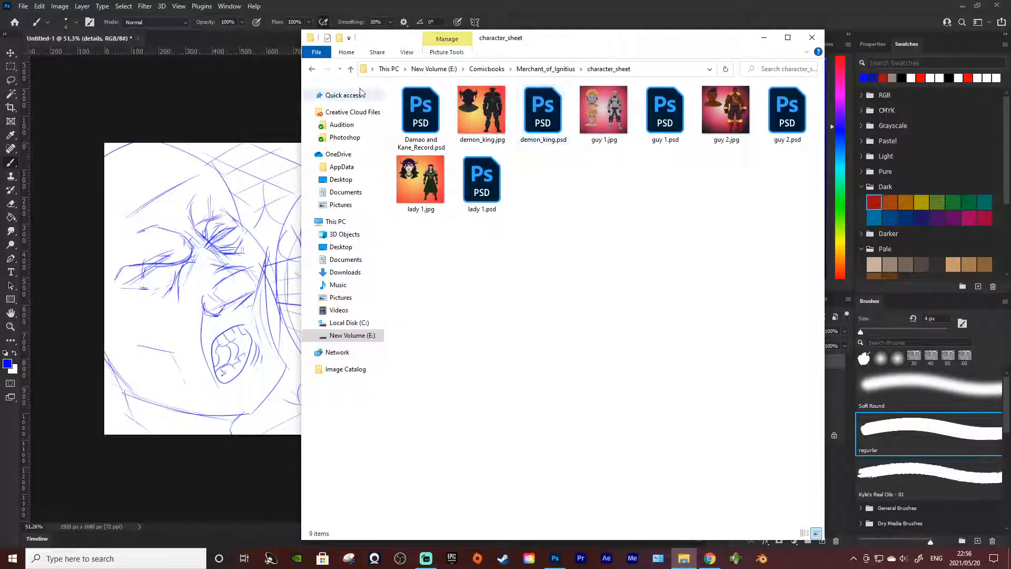
Step: Move and narrow the character_sheet folder window so that the drawing is uncovered
{"action": "left_click_drag", "start_coordinate": [359, 91], "coordinate": [533, 92]}
{"action": "left_click_drag", "start_coordinate": [825, 160], "coordinate": [978, 162]}
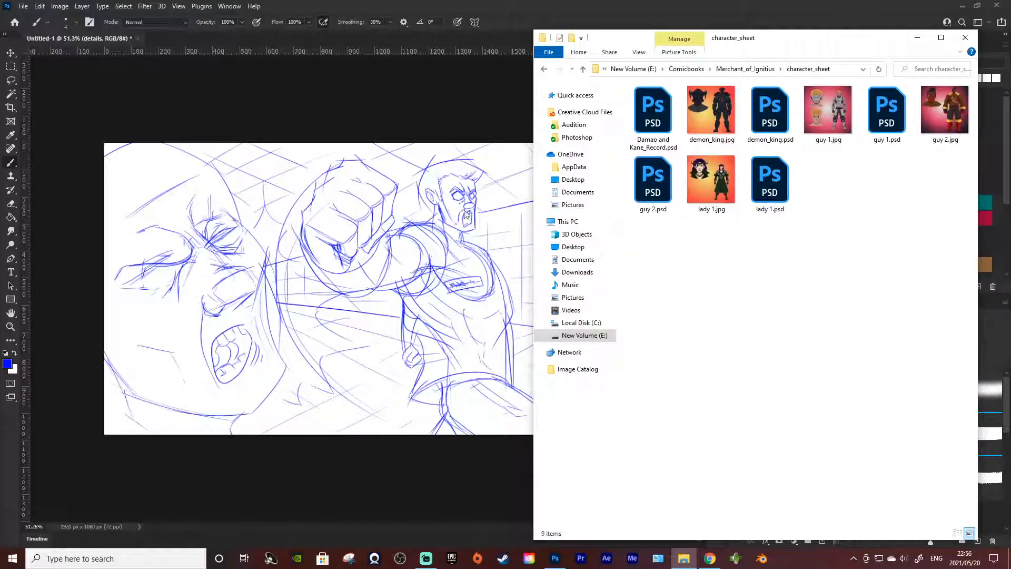
{"action": "left_click_drag", "start_coordinate": [534, 206], "coordinate": [640, 203]}
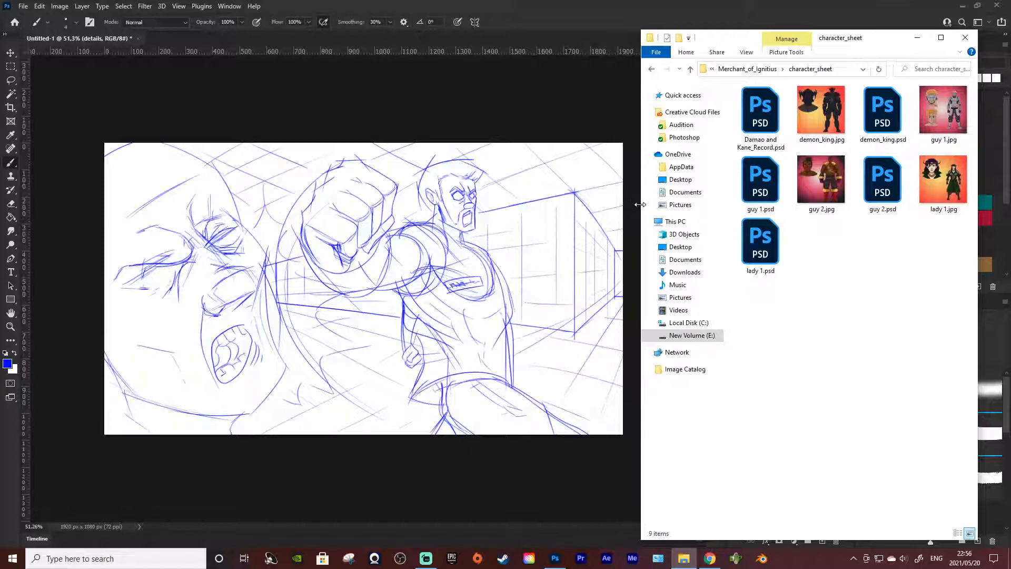
Step: Open demon_king.jpg in Photos and enlarge its window
{"action": "double_click", "coordinate": [826, 135]}
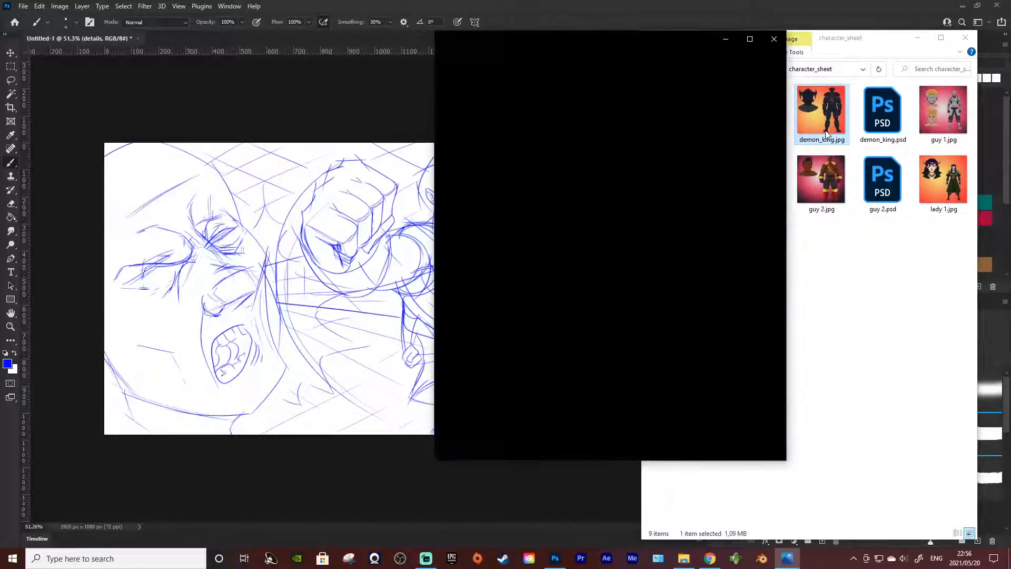
{"action": "left_click_drag", "start_coordinate": [435, 219], "coordinate": [213, 257]}
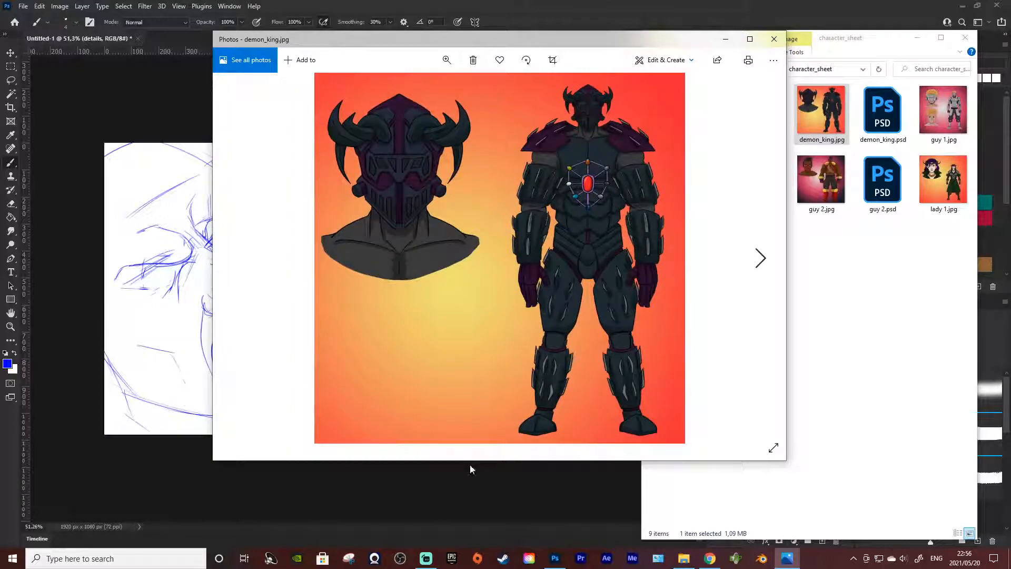
{"action": "left_click_drag", "start_coordinate": [475, 461], "coordinate": [490, 539]}
Step: Arrange the character_sheet folder window and the demon_king.jpg window side by side
{"action": "left_click", "coordinate": [917, 327]}
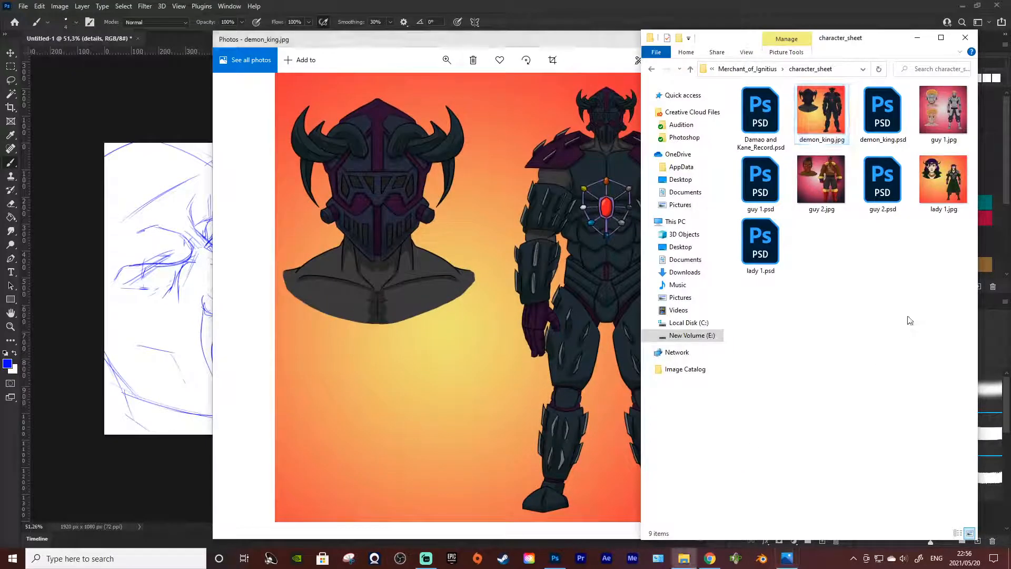
{"action": "mouse_move", "coordinate": [859, 48]}
{"action": "left_mouse_down"}
{"action": "mouse_move", "coordinate": [902, 42]}
{"action": "mouse_move", "coordinate": [875, 56]}
{"action": "left_mouse_up"}
{"action": "left_click", "coordinate": [553, 60]}
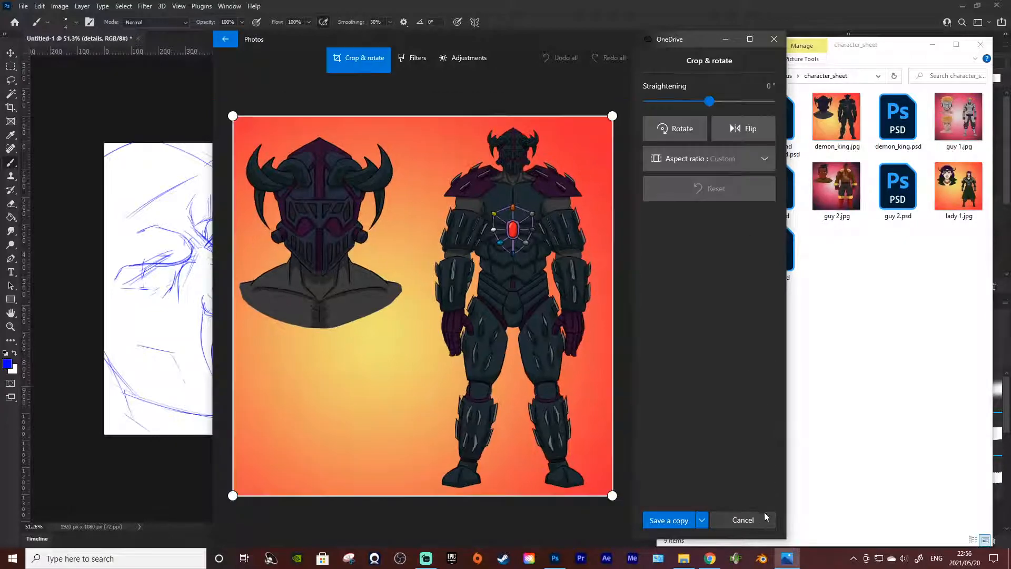
{"action": "left_click", "coordinate": [765, 519]}
{"action": "left_click_drag", "start_coordinate": [602, 38], "coordinate": [442, 33]}
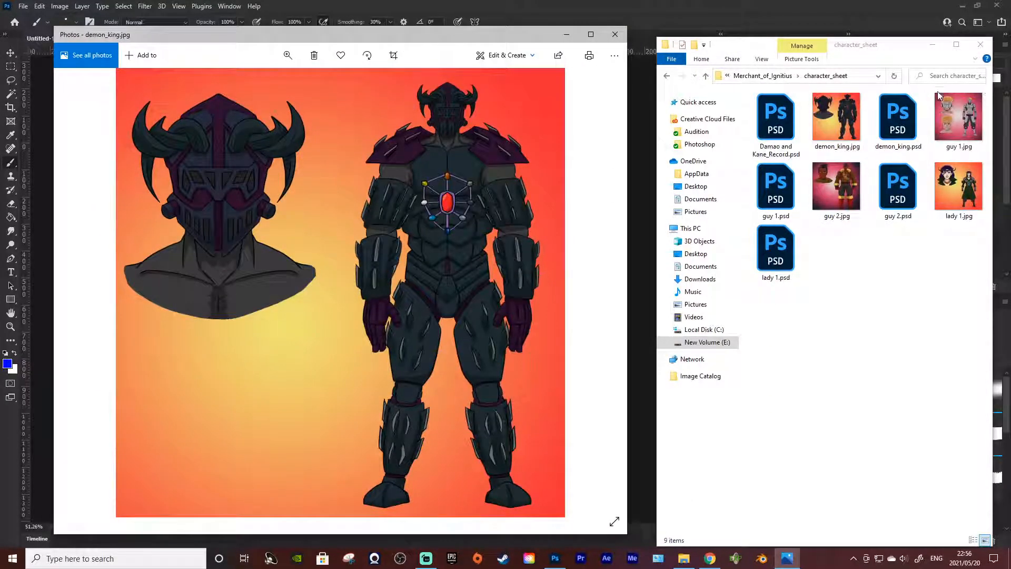
Step: Open guy 1.jpg from the character_sheet folder and enlarge its window
{"action": "left_click", "coordinate": [955, 109]}
{"action": "double_click", "coordinate": [955, 108]}
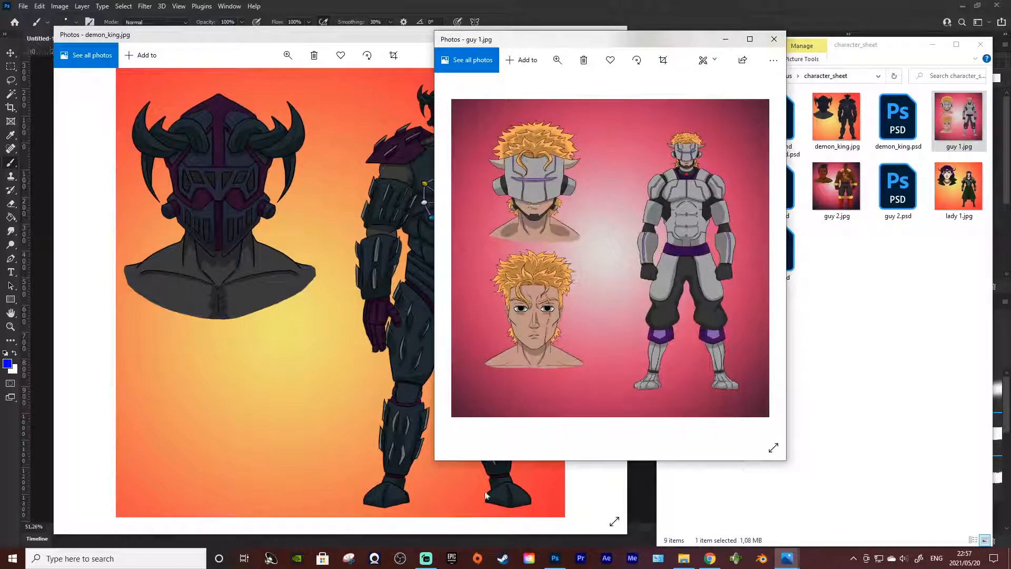
{"action": "left_click_drag", "start_coordinate": [434, 466], "coordinate": [270, 537]}
Step: Open guy 2.jpg from the character_sheet folder and enlarge its window
{"action": "left_click", "coordinate": [923, 373]}
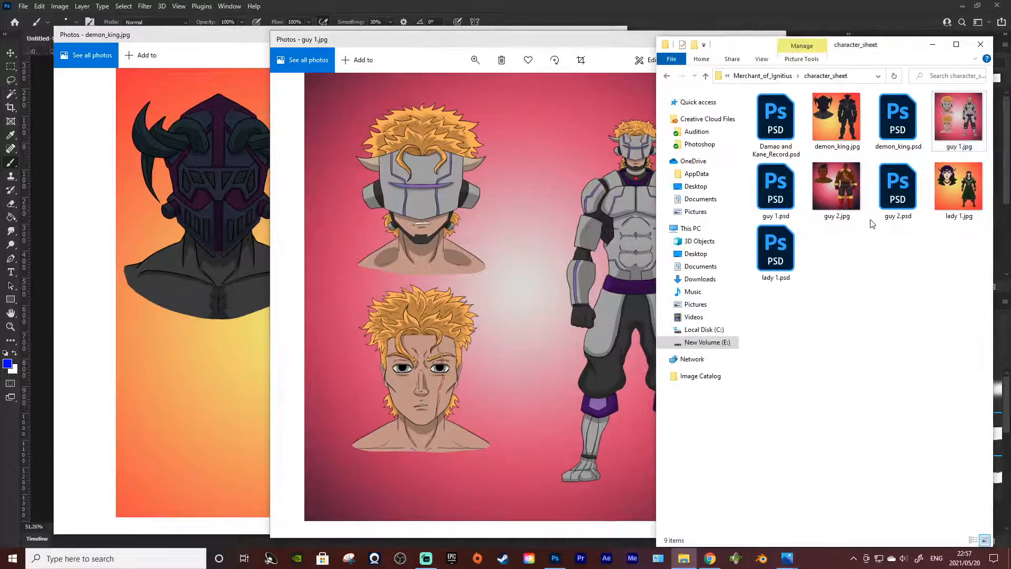
{"action": "left_click", "coordinate": [849, 199]}
{"action": "double_click", "coordinate": [849, 199]}
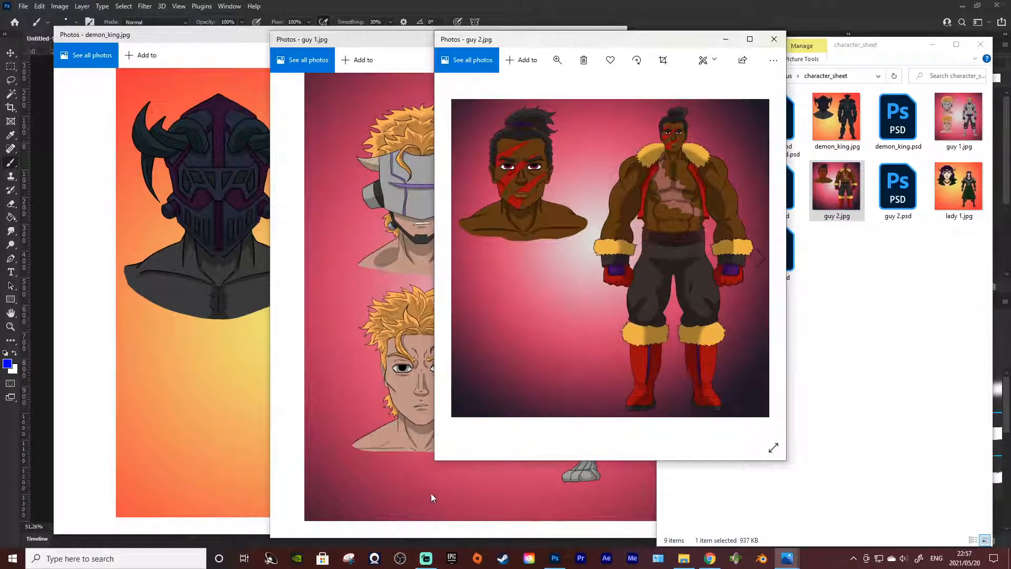
{"action": "left_click_drag", "start_coordinate": [435, 466], "coordinate": [351, 545]}
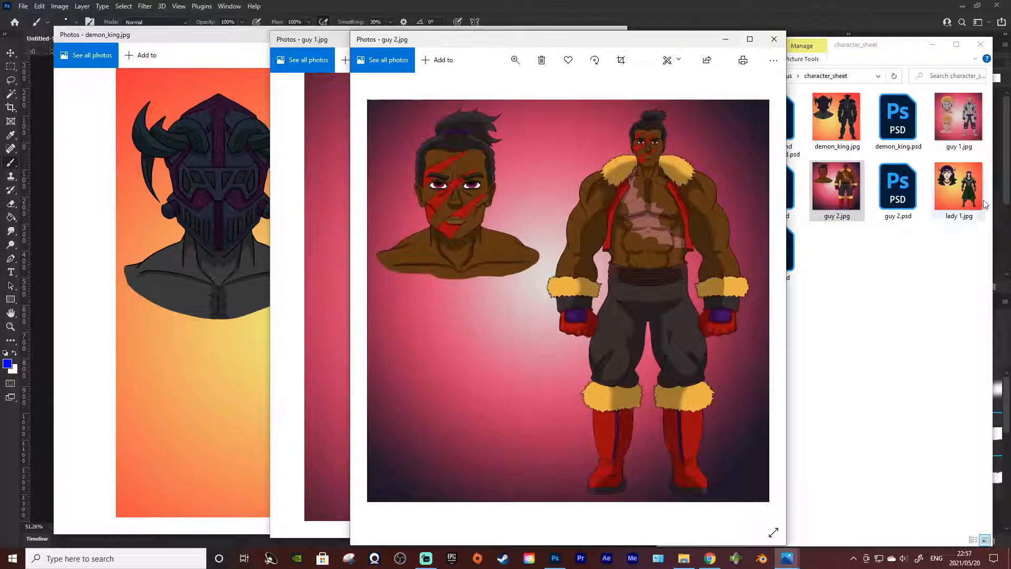
Step: Open lady 1.jpg, enlarge its window, and return to the guy 2.jpg image
{"action": "double_click", "coordinate": [962, 191]}
{"action": "left_click_drag", "start_coordinate": [437, 458], "coordinate": [405, 543]}
{"action": "left_click", "coordinate": [382, 41]}
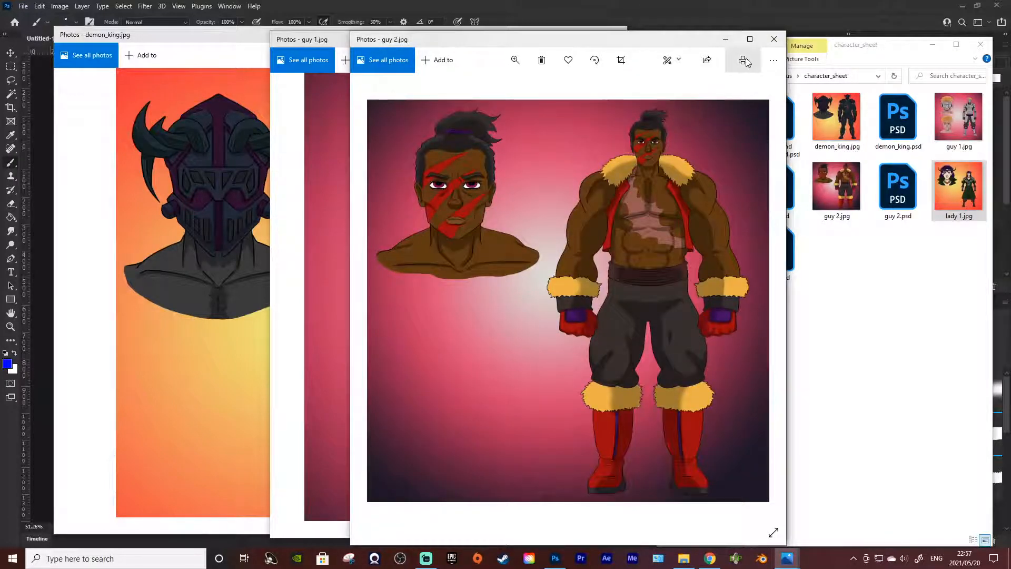
Step: Close the guy 2.jpg and guy 1.jpg images and arrange the demon_king.jpg and lady 1.jpg windows side by side
{"action": "left_click", "coordinate": [775, 40]}
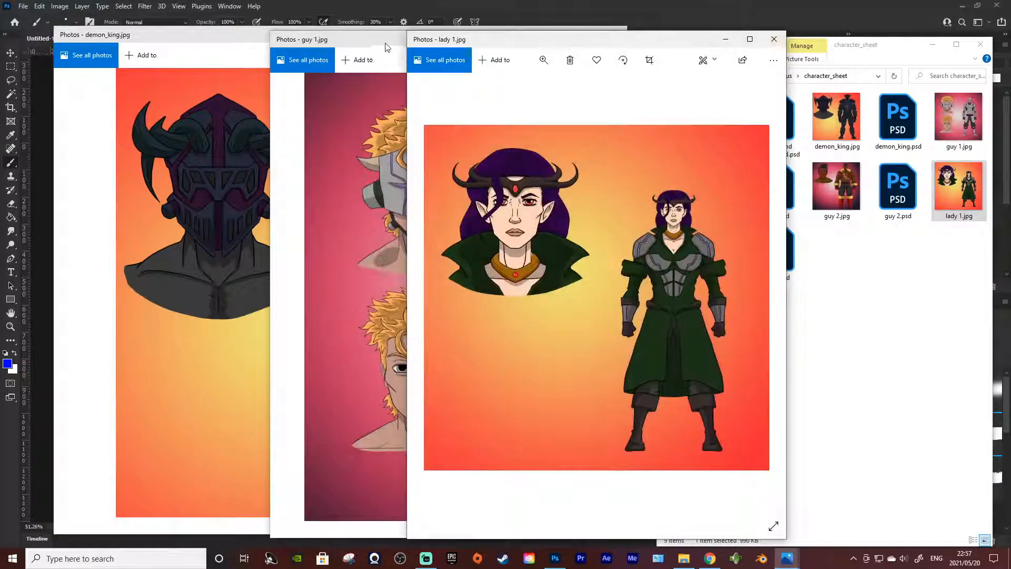
{"action": "left_click_drag", "start_coordinate": [647, 44], "coordinate": [717, 45]}
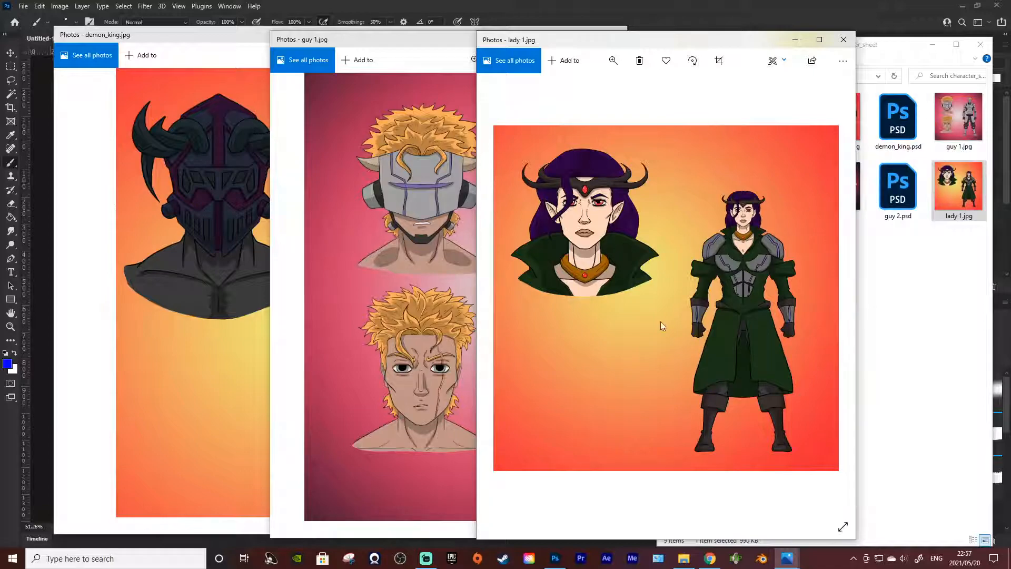
{"action": "left_click_drag", "start_coordinate": [557, 41], "coordinate": [586, 40]}
{"action": "left_click_drag", "start_coordinate": [445, 41], "coordinate": [314, 40]}
{"action": "left_click", "coordinate": [643, 38]}
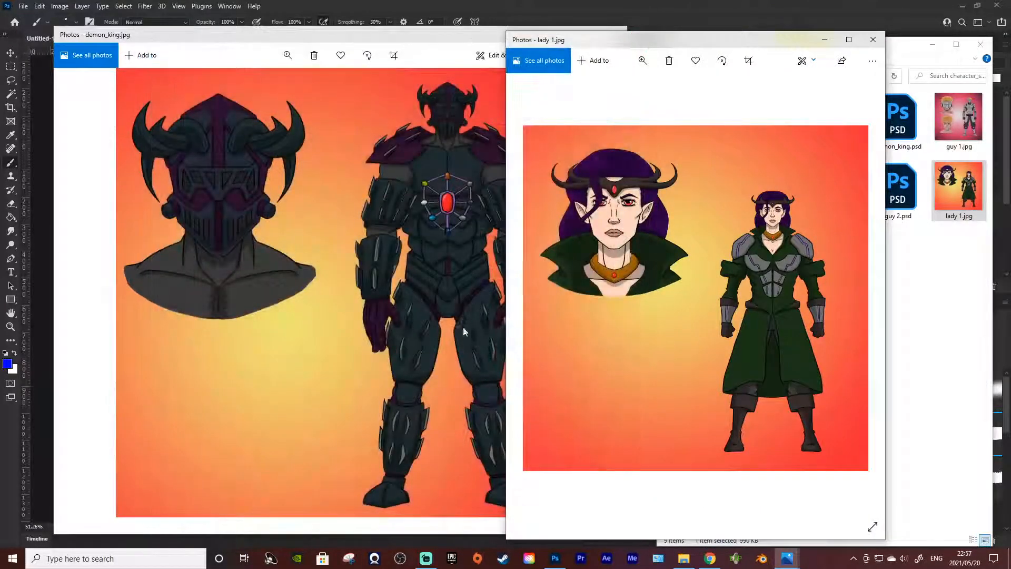
{"action": "left_click_drag", "start_coordinate": [415, 37], "coordinate": [384, 37]}
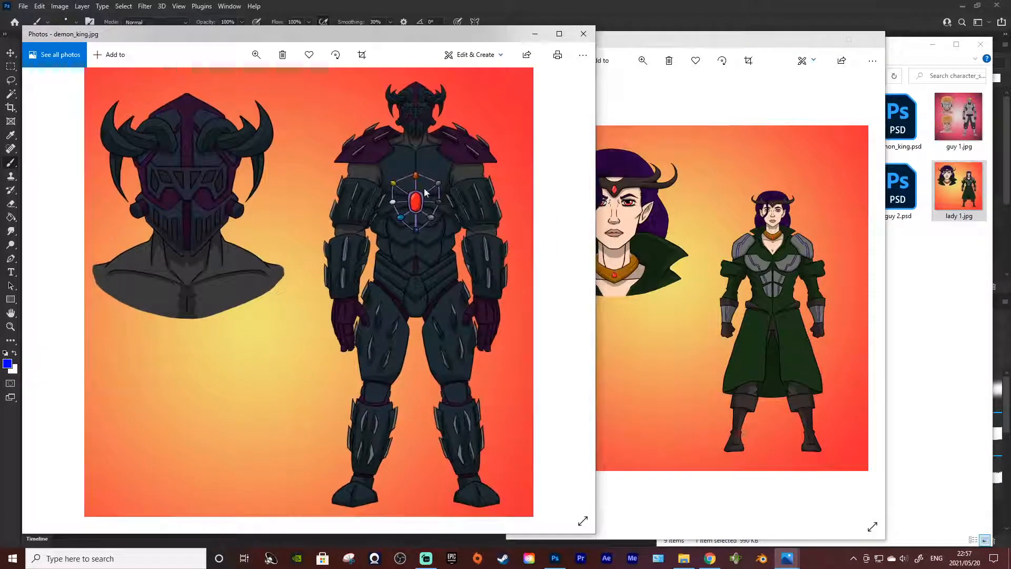
{"action": "left_click", "coordinate": [758, 106]}
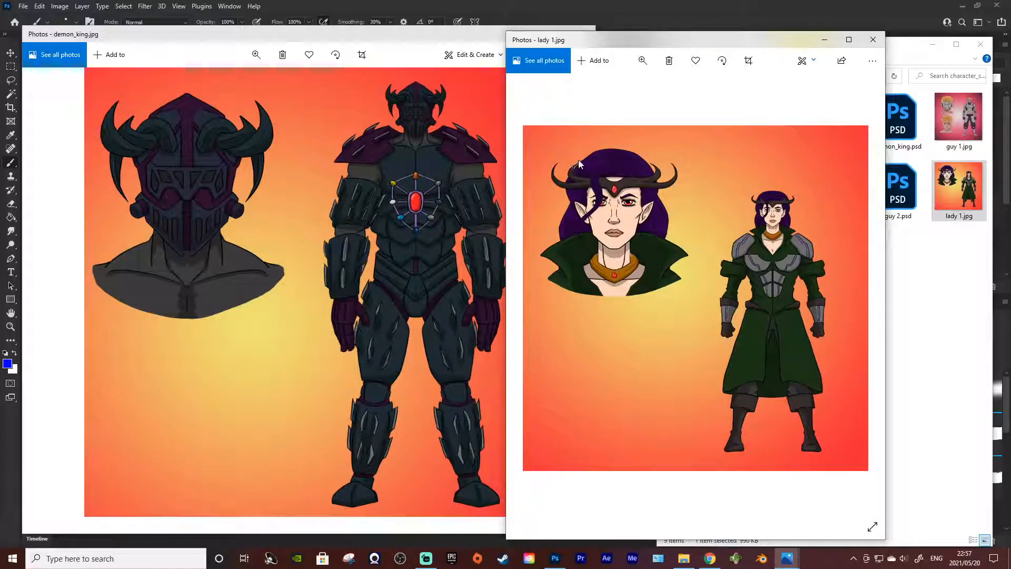
Step: Close the demon_king.jpg and lady 1.jpg images and the character_sheet folder window to return to the comic sketch
{"action": "left_click", "coordinate": [582, 30]}
{"action": "left_click", "coordinate": [584, 33]}
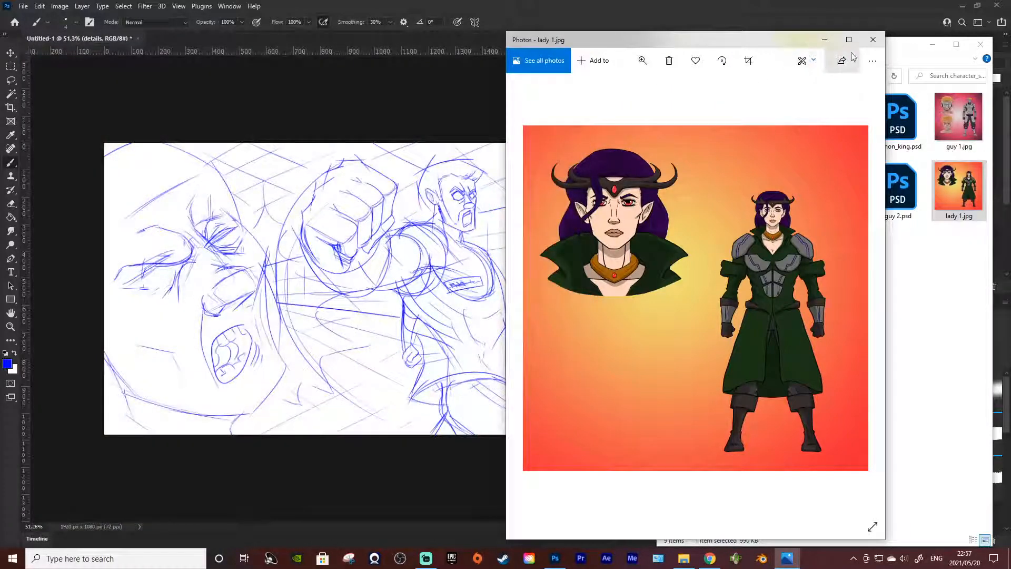
{"action": "left_click", "coordinate": [879, 43]}
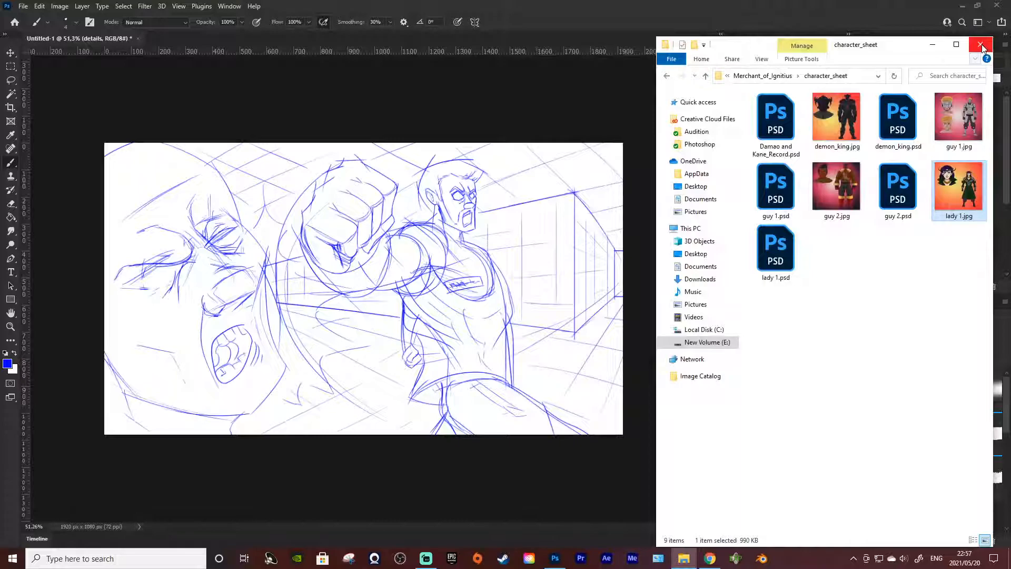
{"action": "left_click", "coordinate": [983, 45]}
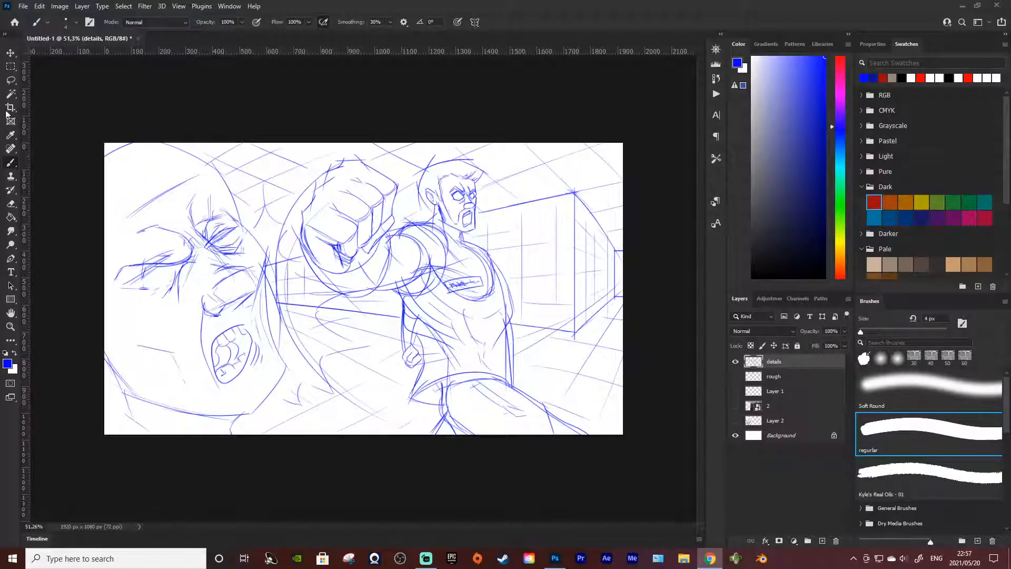
{"action": "left_click", "coordinate": [11, 68]}
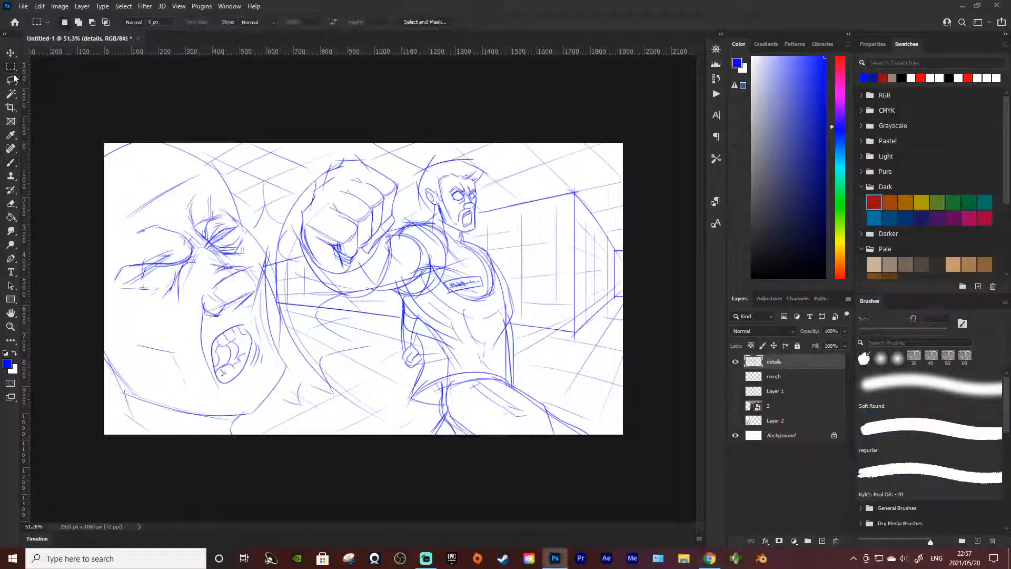
{"action": "left_click", "coordinate": [10, 162]}
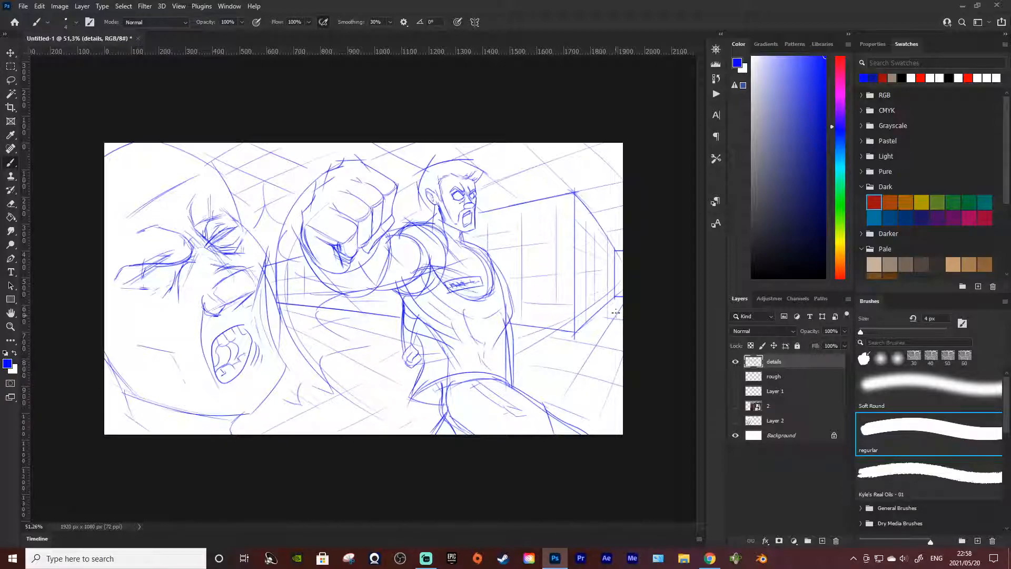
{"action": "left_click", "coordinate": [24, 7]}
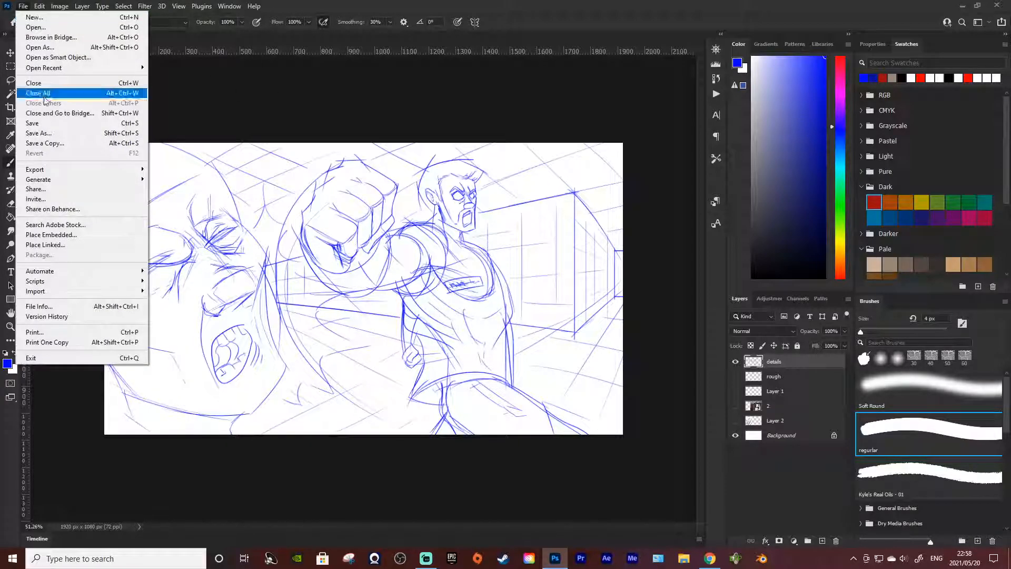
{"action": "left_click", "coordinate": [52, 133]}
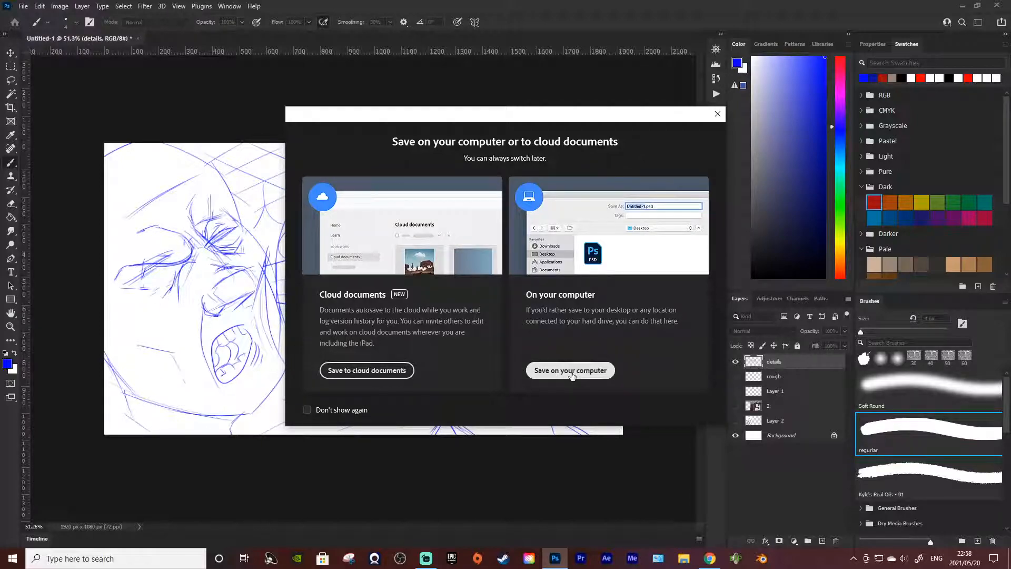
{"action": "left_click", "coordinate": [717, 114]}
{"action": "key", "text": "alt+Tab"}
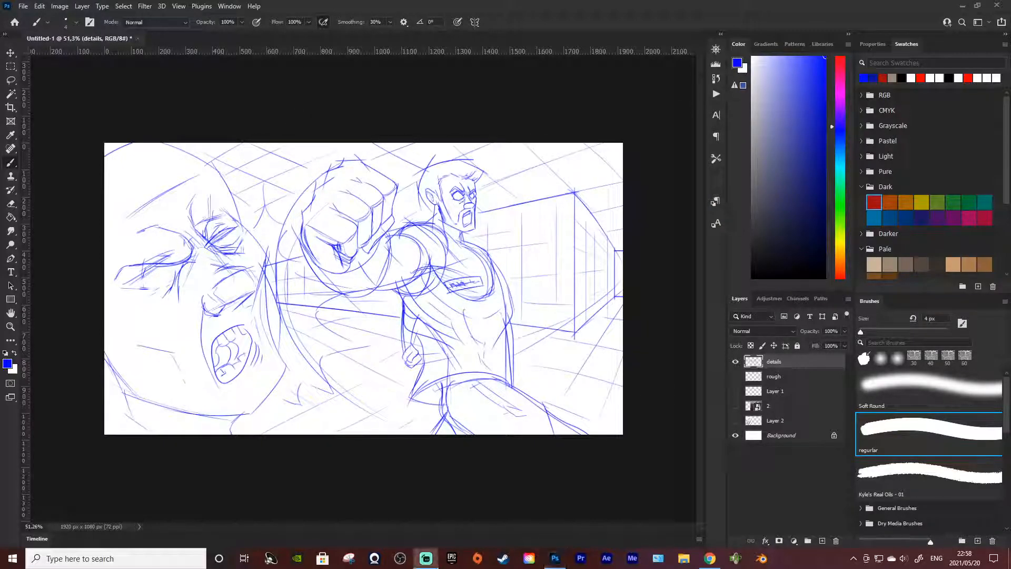